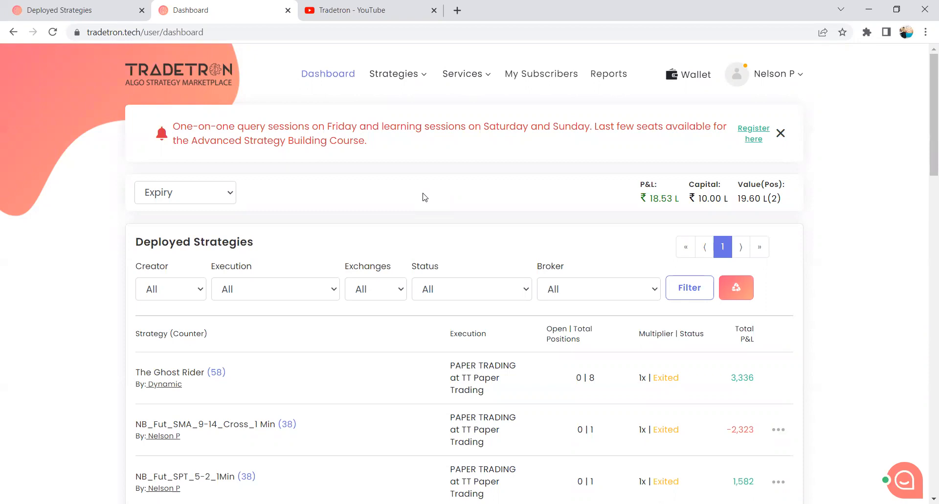
Open the page for creating a new strategy.
click(417, 77)
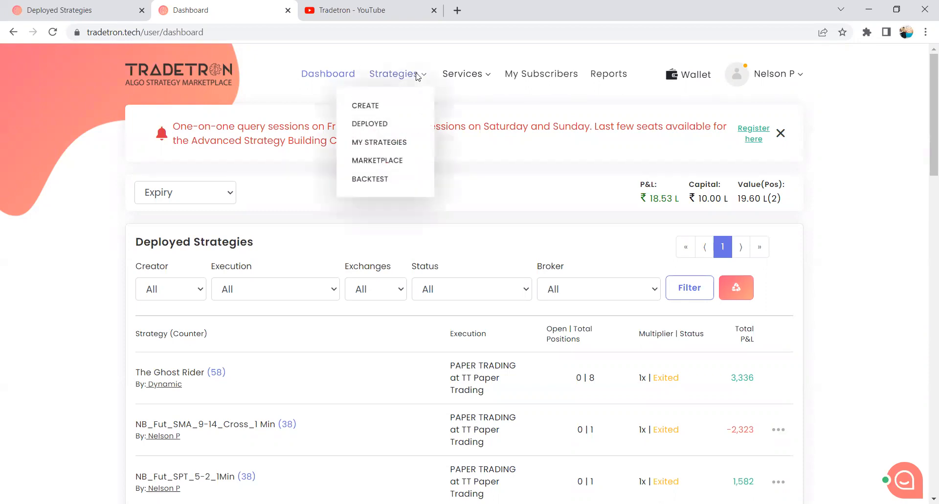
click(365, 106)
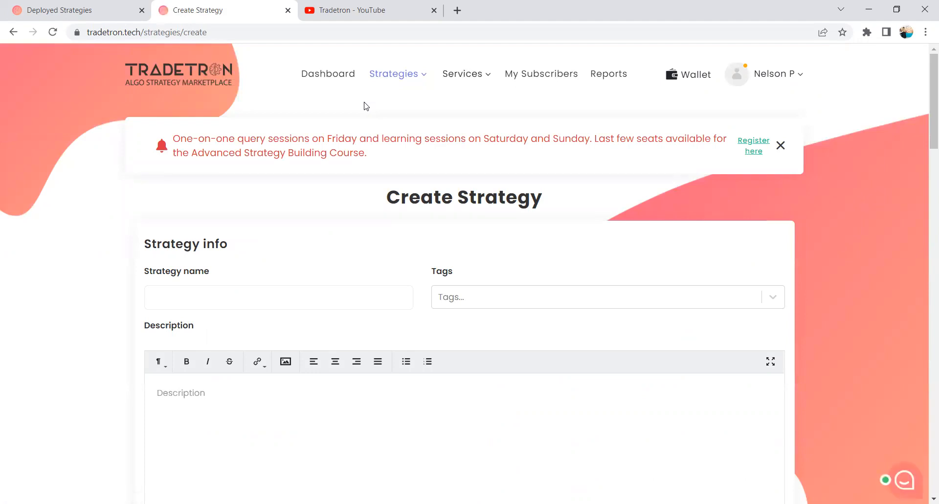
Switch to the Tradetron YouTube channel, browse its uploaded videos, and return to the strategy creation form.
click(369, 14)
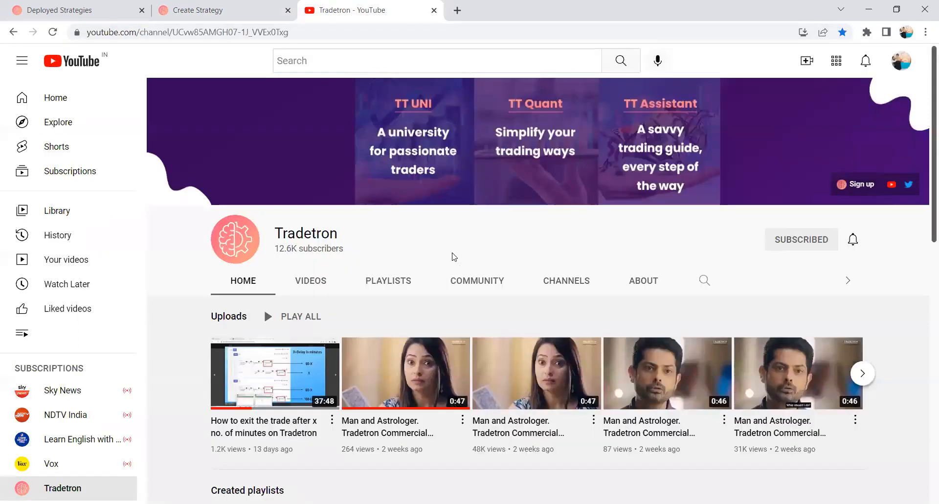
scroll(452, 257, down, 1)
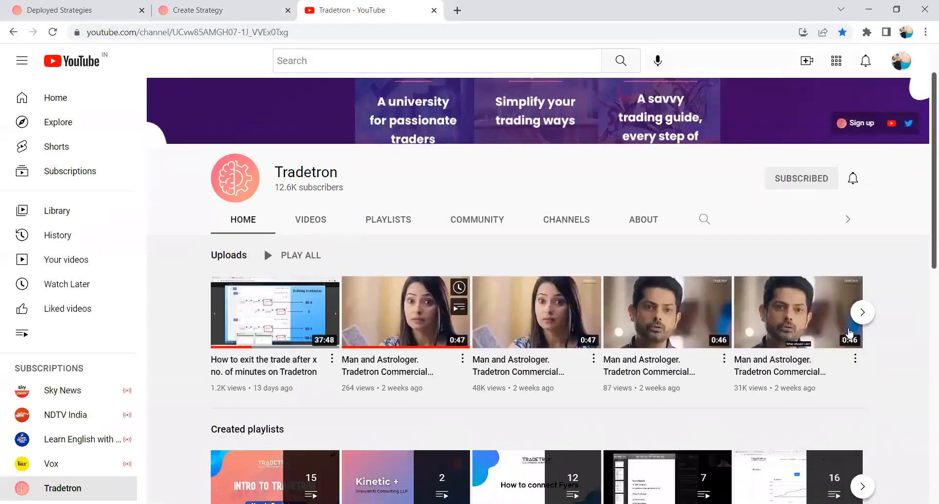
click(862, 312)
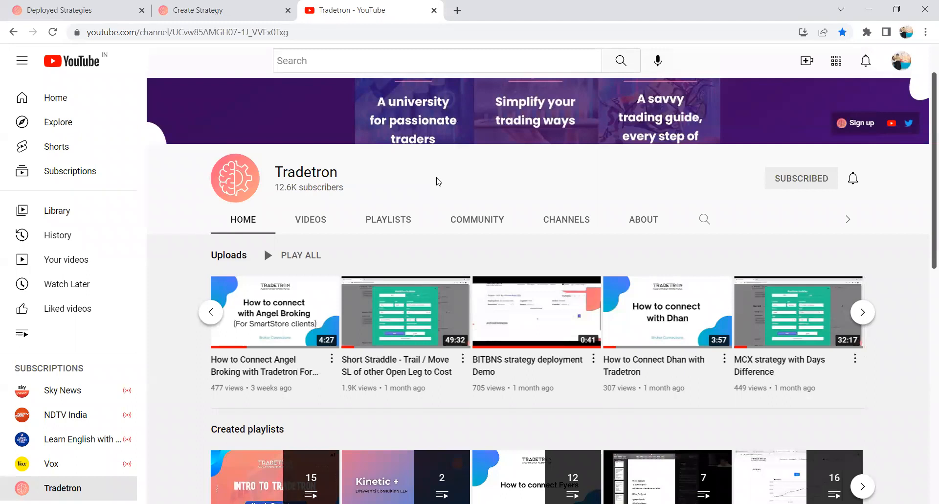
click(213, 10)
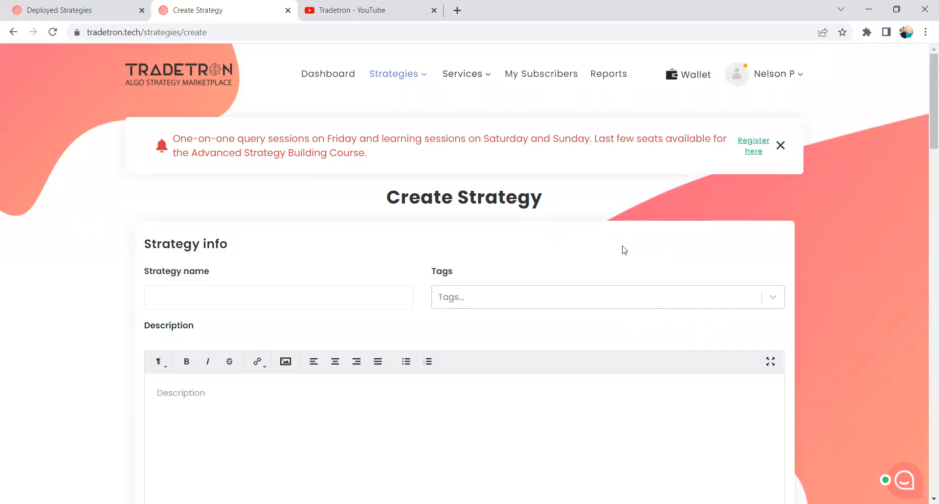
Name the new strategy "To Reset Counter - Use Universal Exit".
click(248, 297)
click(256, 262)
click(244, 297)
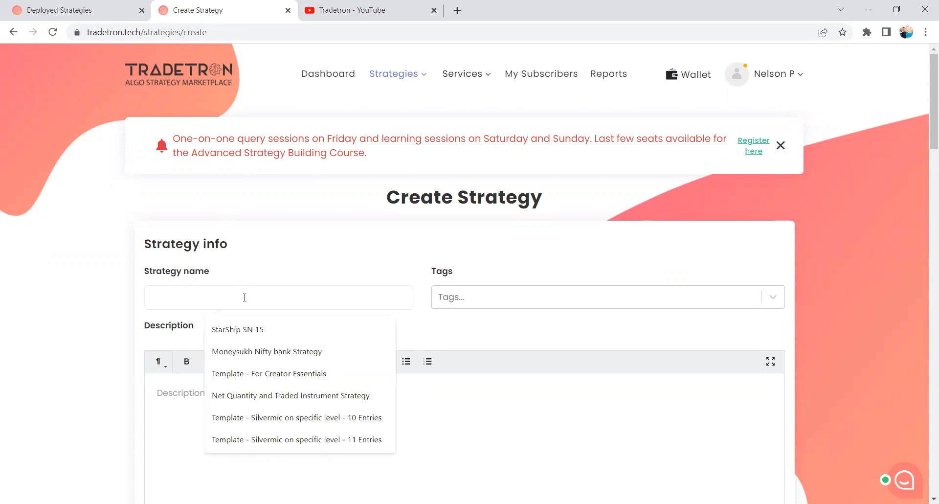
text(To Reset Count)
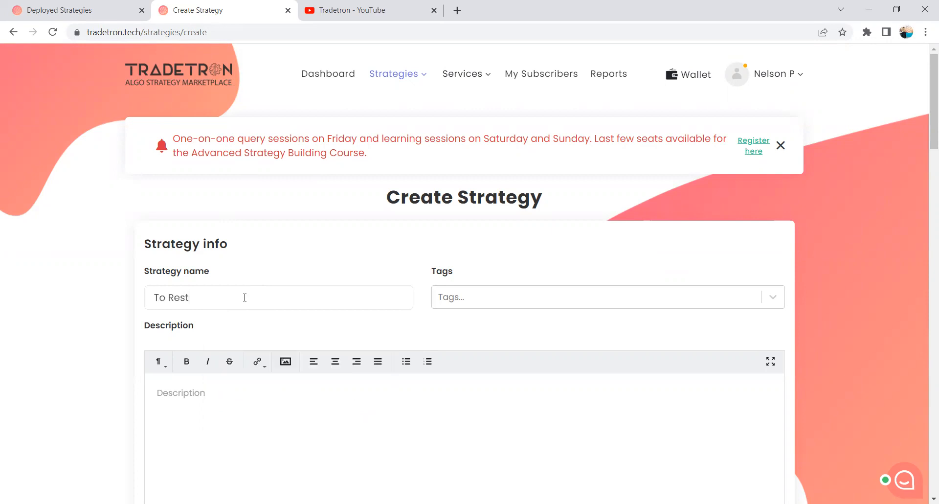
text(er -Use Universa)
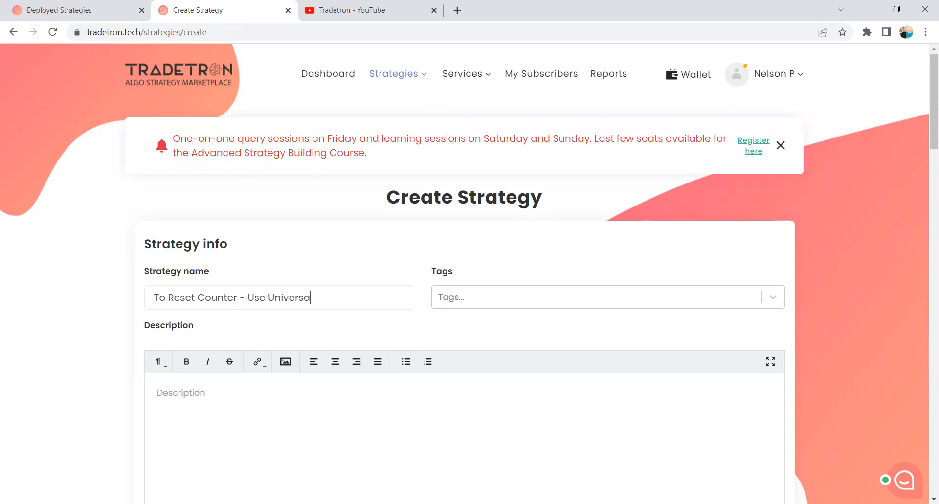
text(l Exit)
Create the strategy with the default marketplace settings and continue to its edit page.
scroll(295, 254, down, 20)
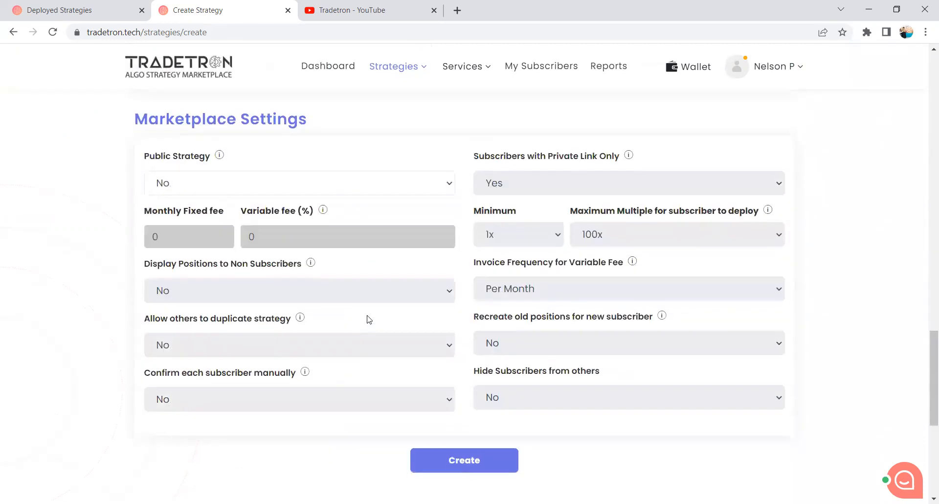
scroll(369, 319, down, 5)
click(450, 218)
click(525, 360)
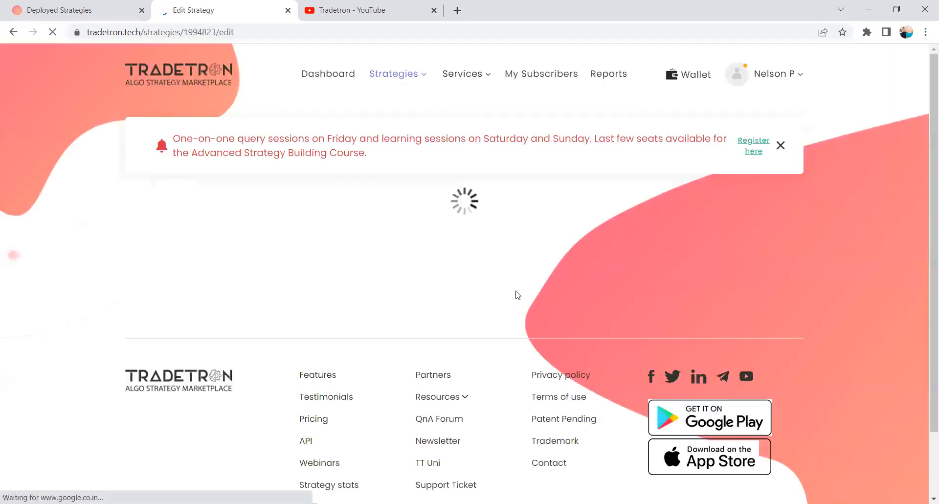
Review the strategy info and the entry, repair, overnight protection and universal exit sections of the new strategy.
scroll(516, 294, down, 4)
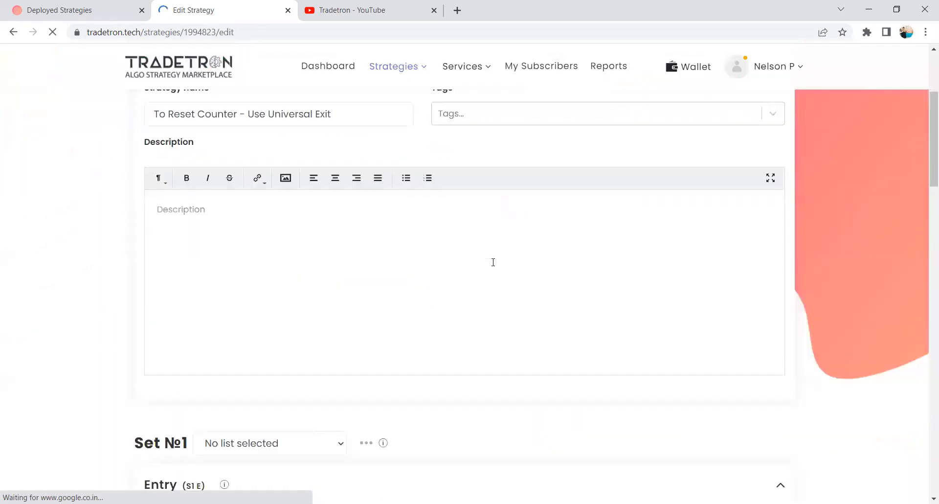
scroll(491, 264, down, 20)
click(458, 286)
scroll(542, 291, up, 20)
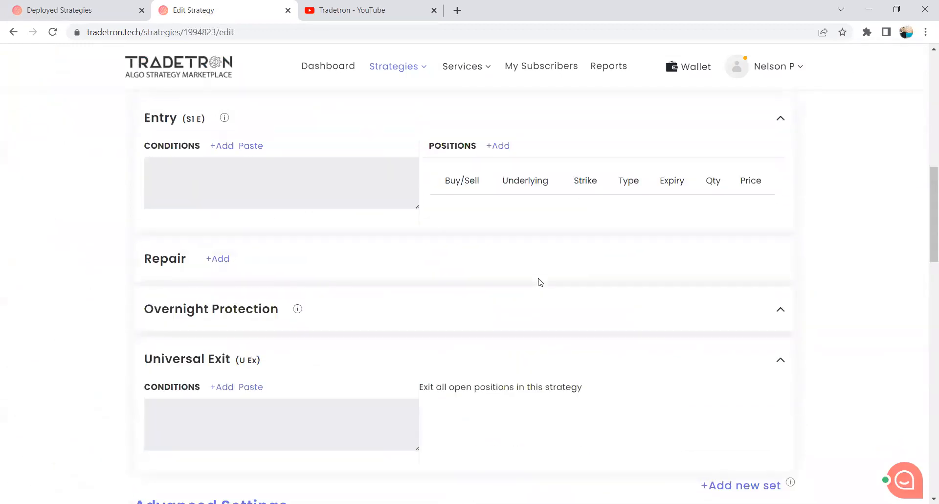
scroll(540, 282, up, 8)
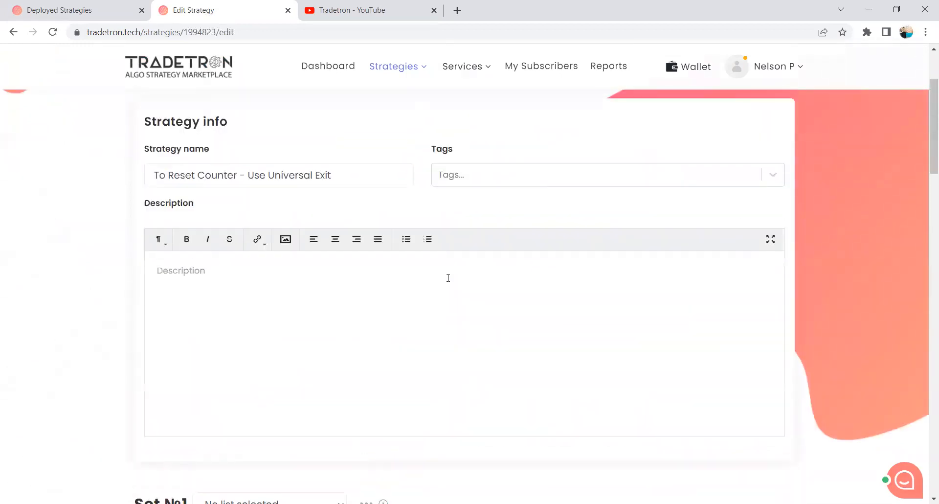
scroll(447, 274, down, 5)
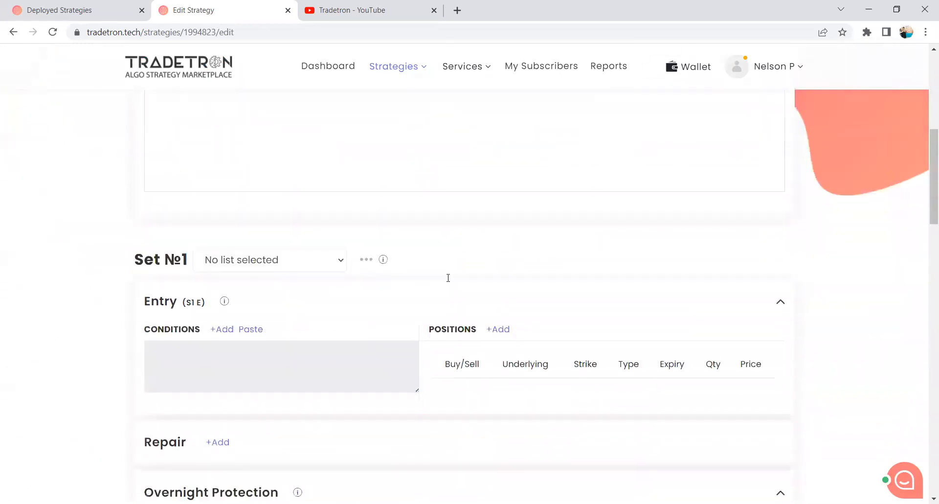
scroll(417, 265, down, 4)
scroll(416, 265, up, 4)
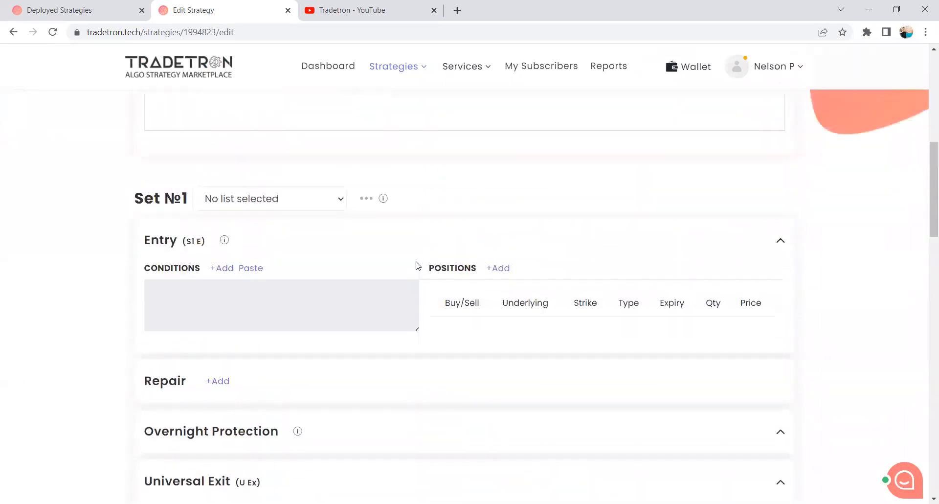
Add a second set to the strategy.
scroll(417, 265, down, 4)
scroll(416, 265, down, 5)
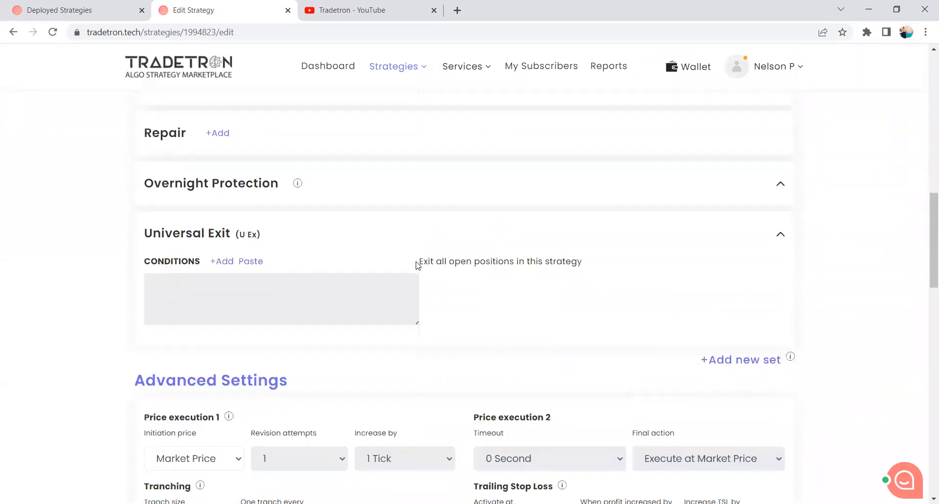
click(745, 246)
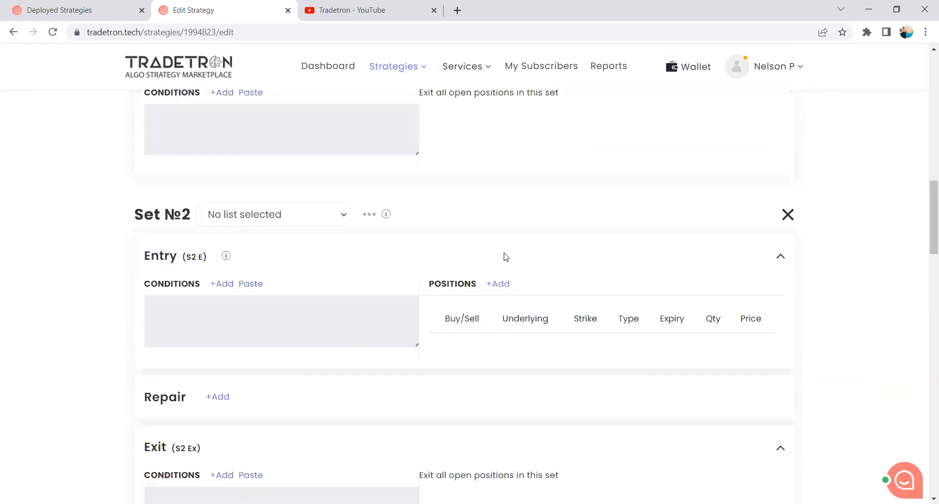
Begin an entry condition for Set 1 with the Time keyword for NSE.
scroll(494, 261, up, 7)
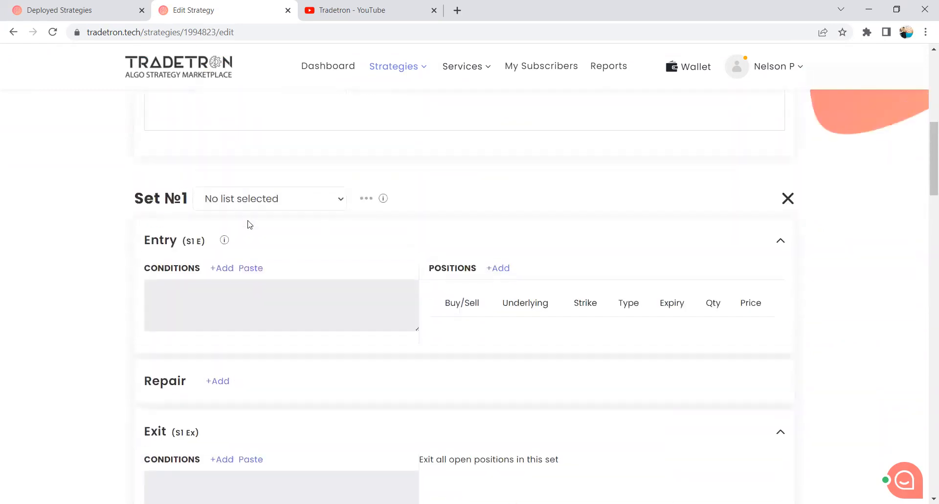
scroll(212, 262, up, 1)
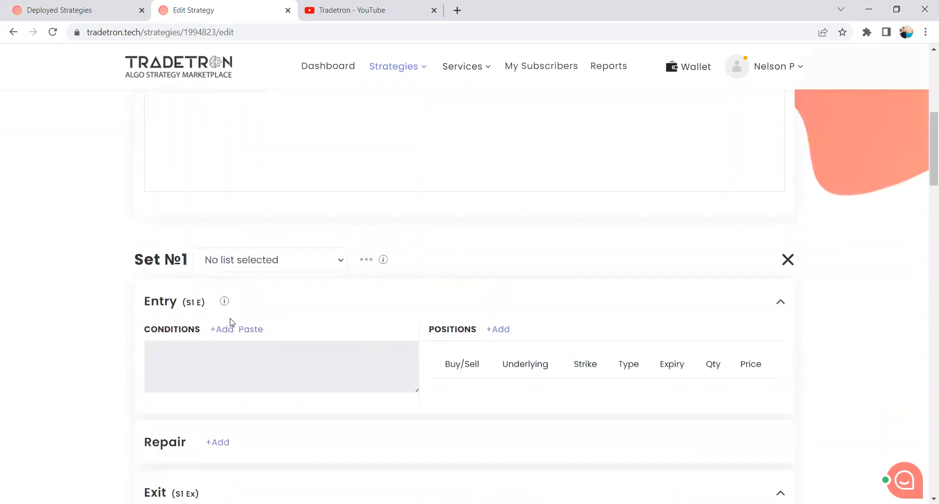
click(229, 328)
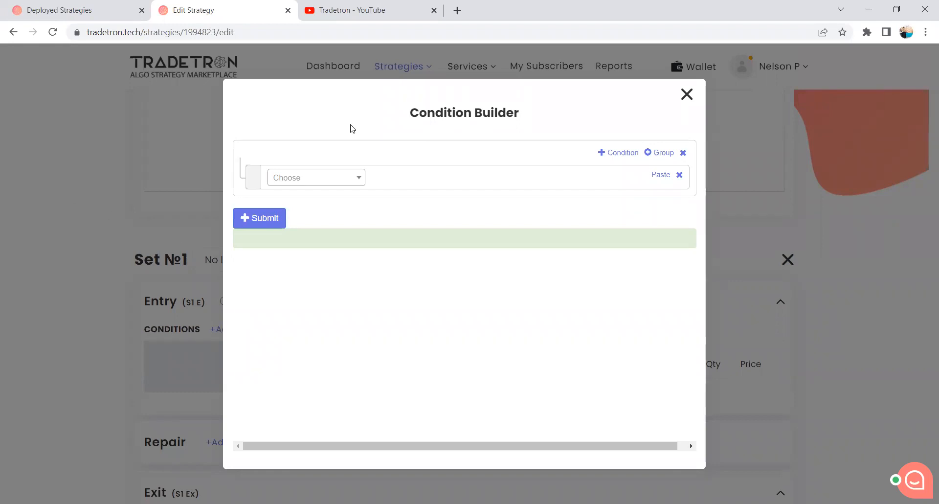
click(312, 183)
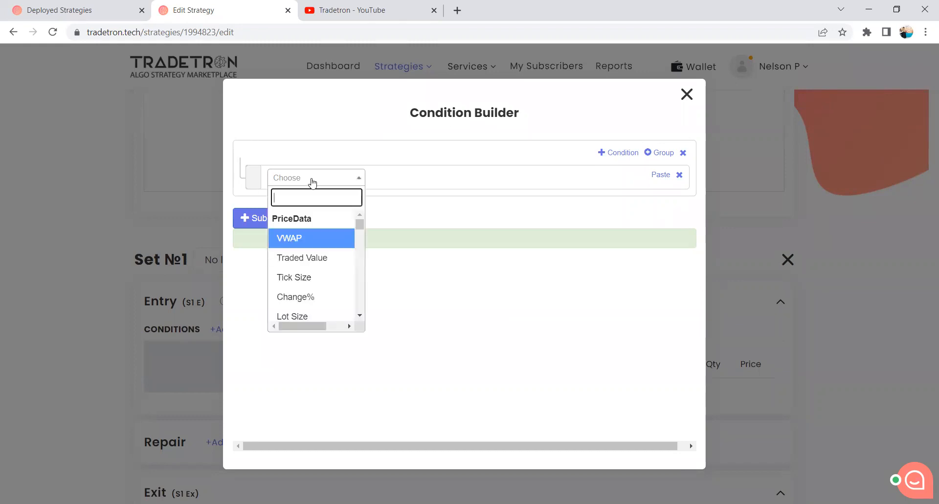
text(Time)
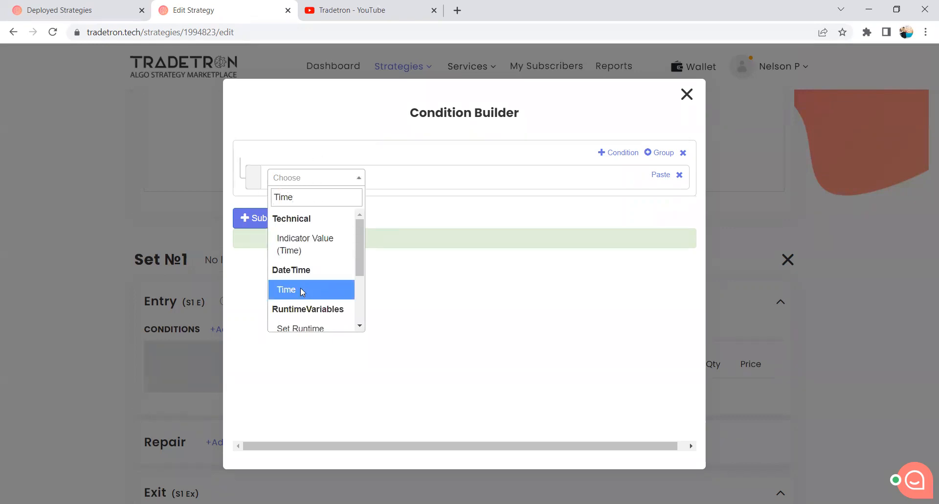
click(298, 289)
click(499, 391)
Complete the time condition with the >= operator and the Number keyword set to 915.
click(346, 178)
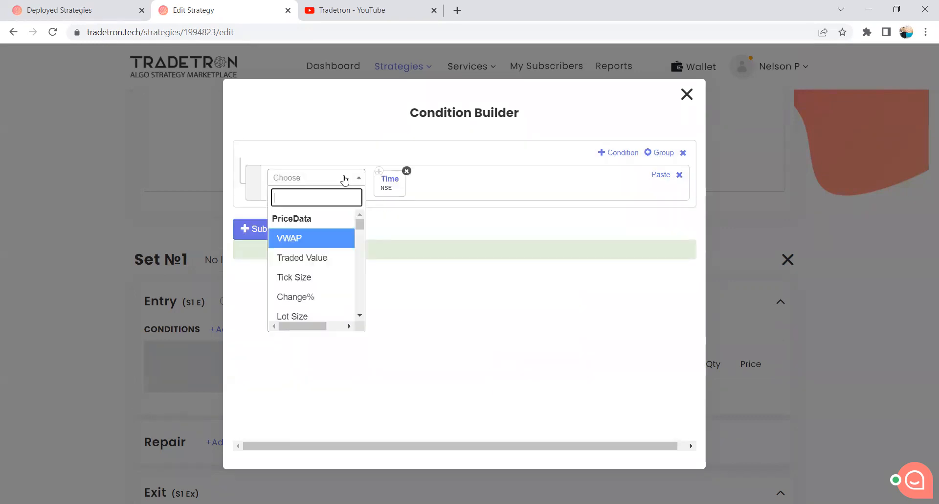
text(>)
click(316, 258)
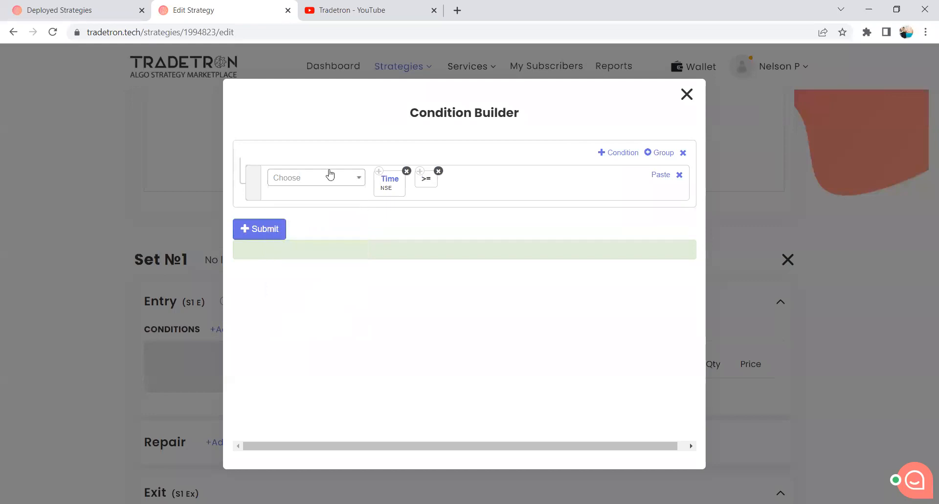
click(329, 176)
text(Number)
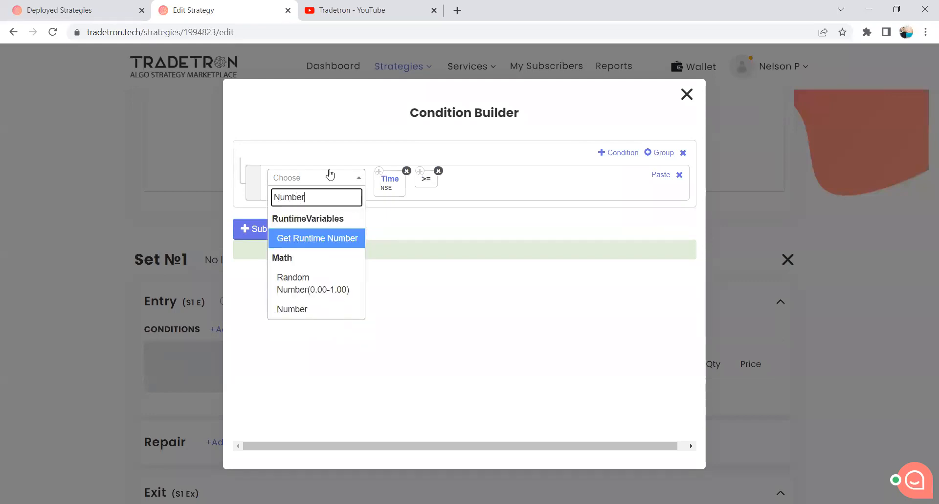
click(326, 310)
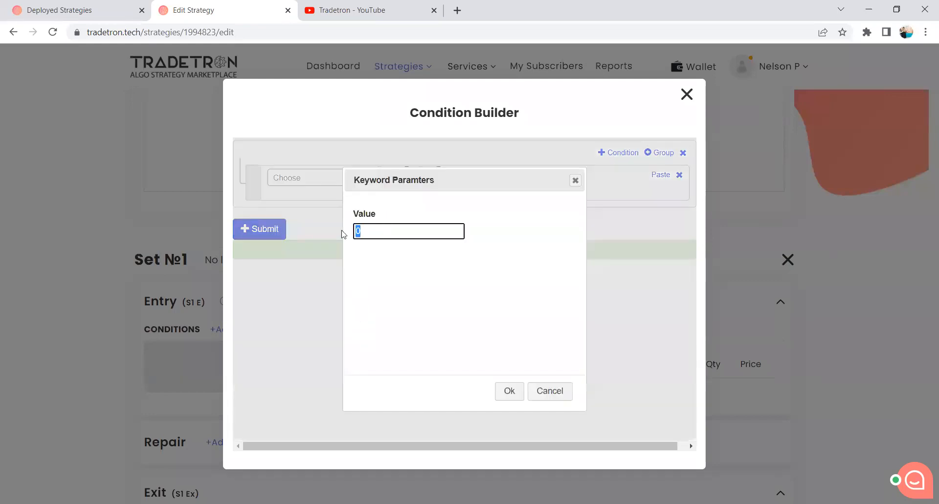
text(915)
click(509, 391)
Add a second AND condition using the Net Quantity keyword with Traded Instrument Name as its instrument.
click(618, 154)
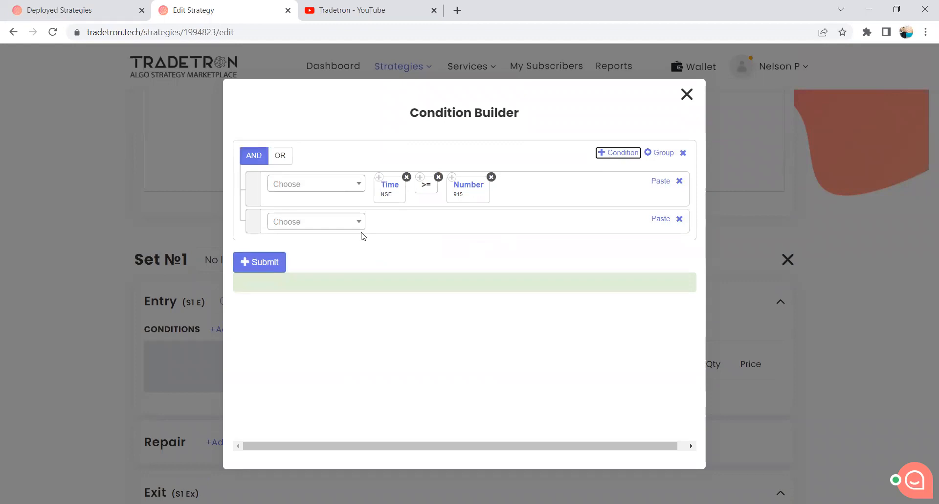
click(349, 224)
text(Net)
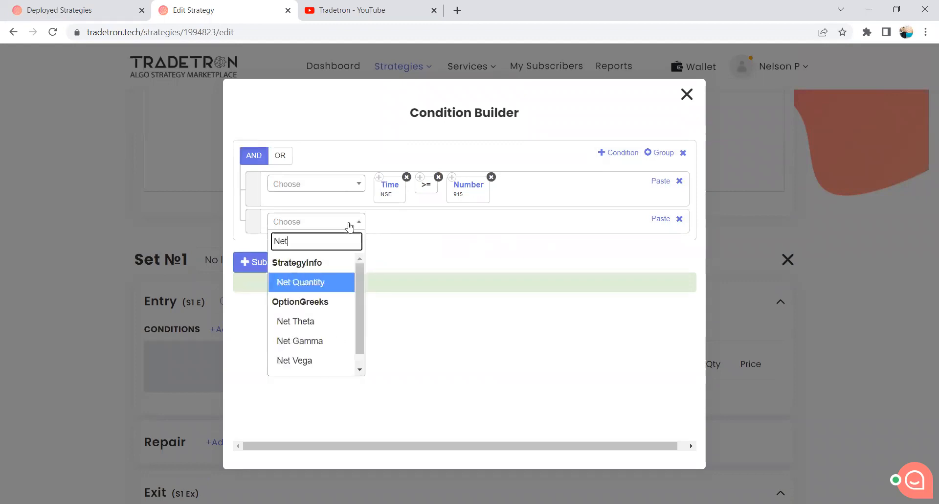
click(289, 282)
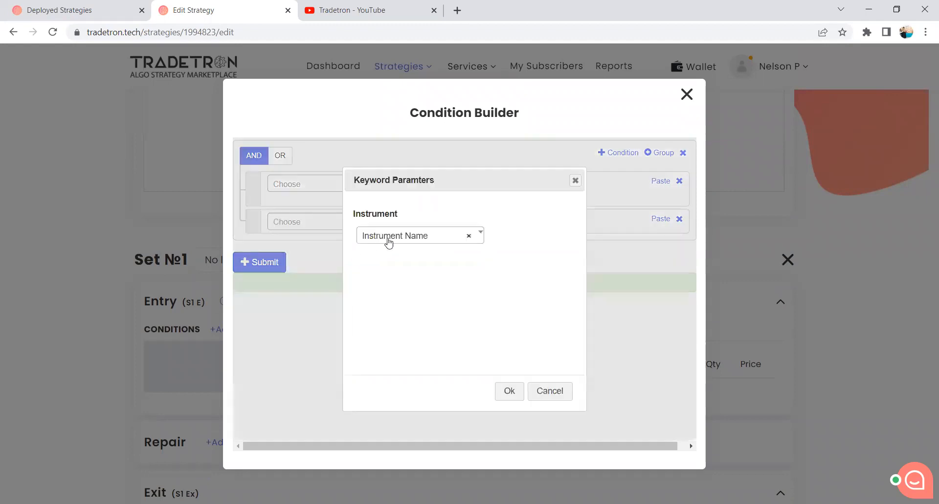
click(389, 236)
click(405, 319)
click(507, 390)
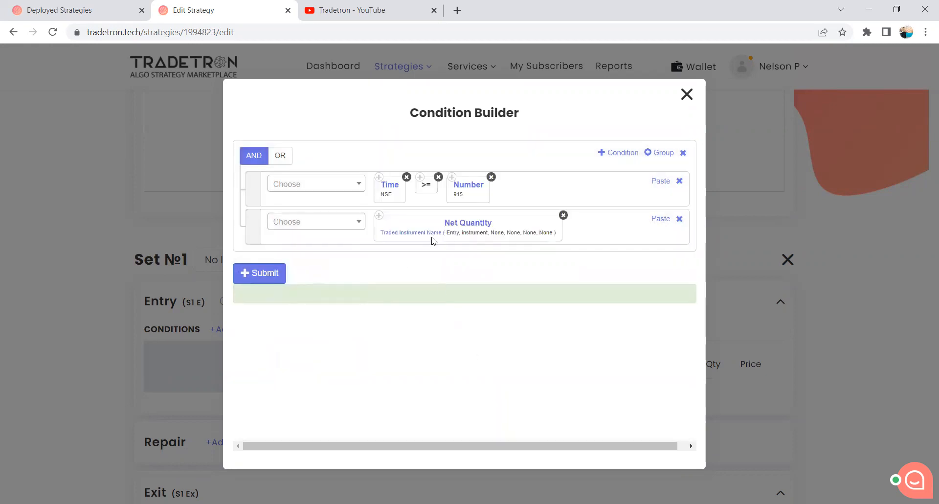
Set the Traded Instrument Name parameters to underlying NIFTY BANK, set number 1, condition number 1 and leg number 1.
click(423, 238)
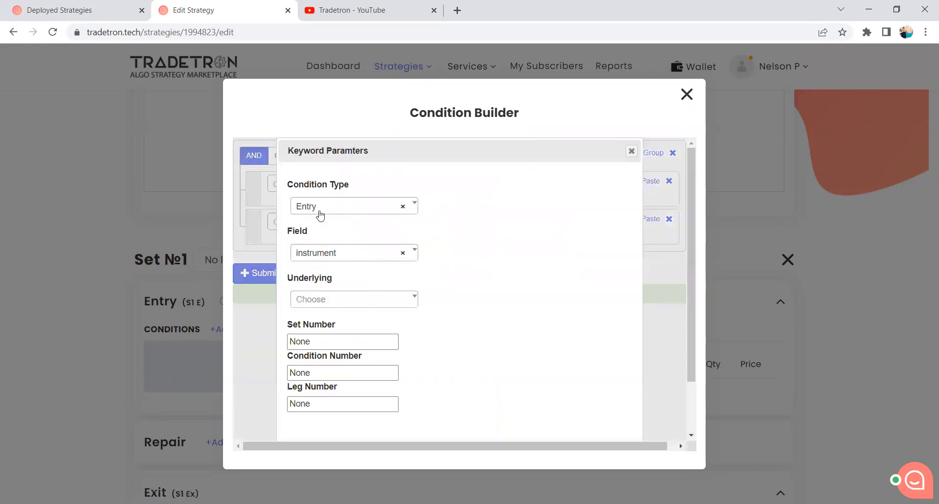
click(328, 303)
text(Y b)
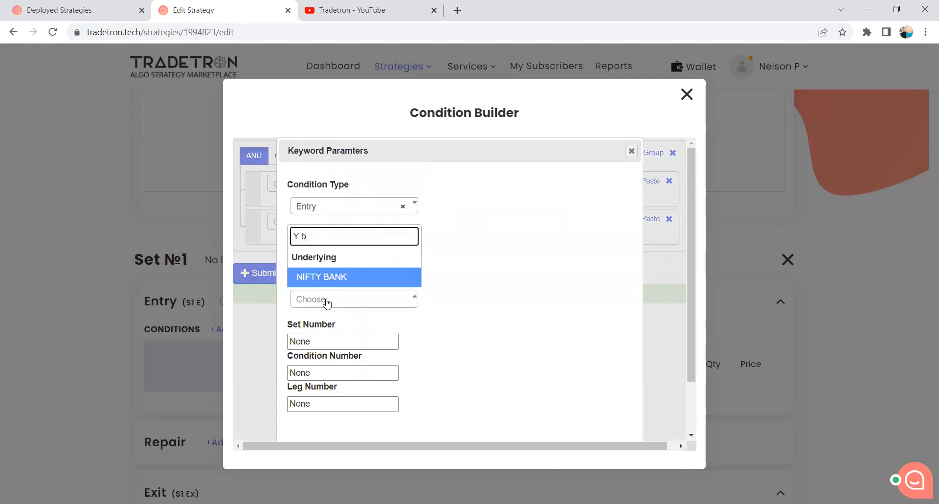
double_click(288, 346)
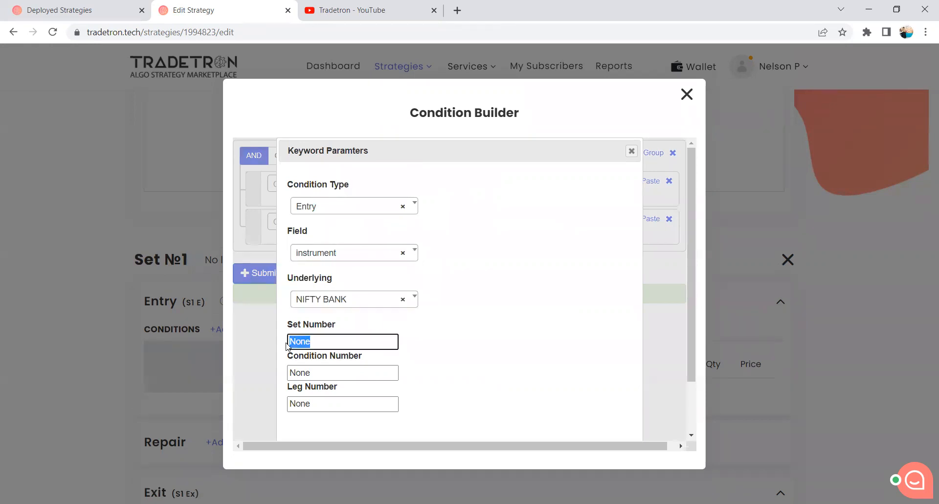
text(1)
key(Tab)
text(1)
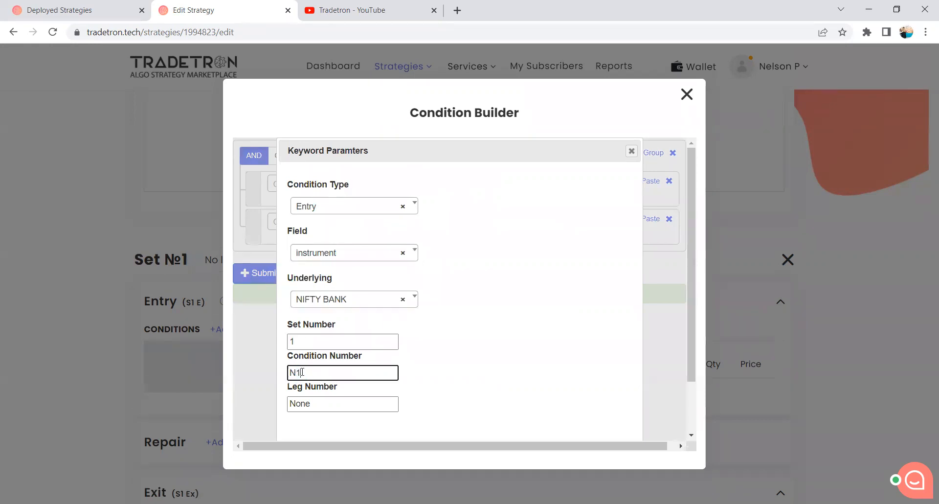
double_click(313, 404)
text(1)
scroll(391, 418, down, 2)
click(562, 419)
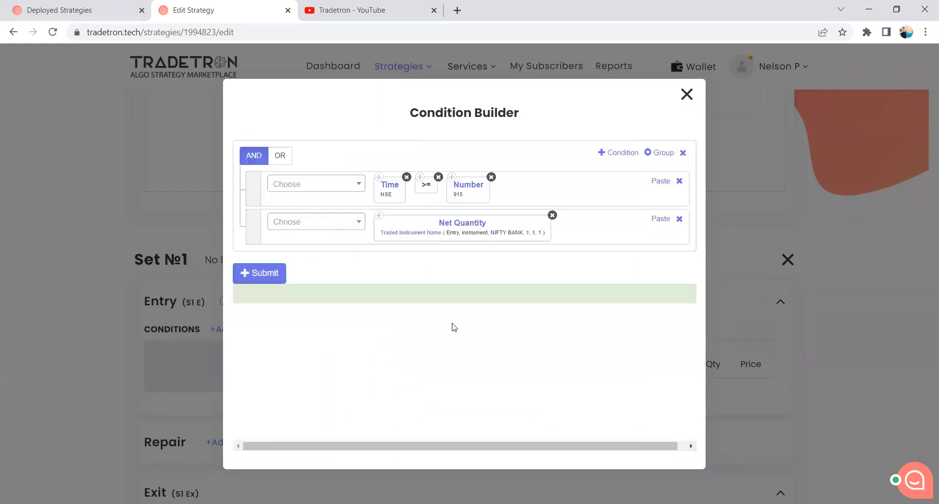
Complete the Net Quantity condition with the = operator and the Number keyword at 0, and submit the Set 1 entry conditions.
click(335, 226)
text(=)
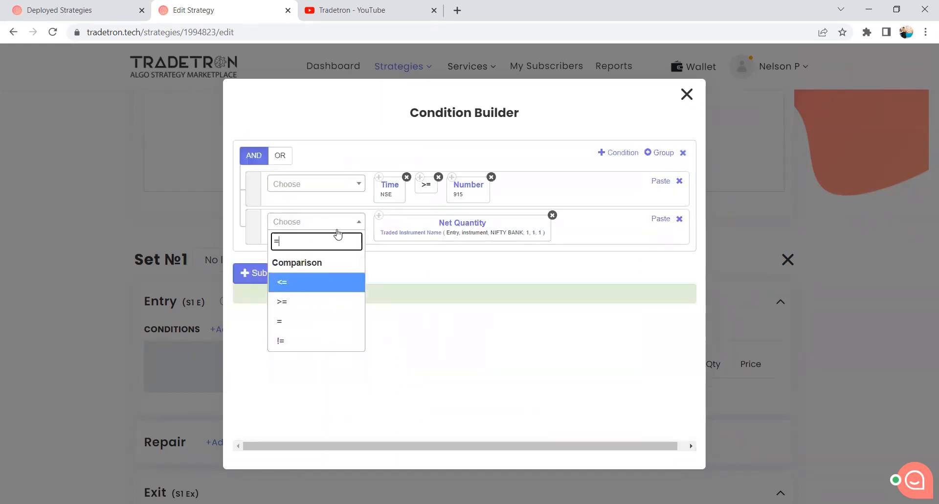
click(314, 321)
click(316, 224)
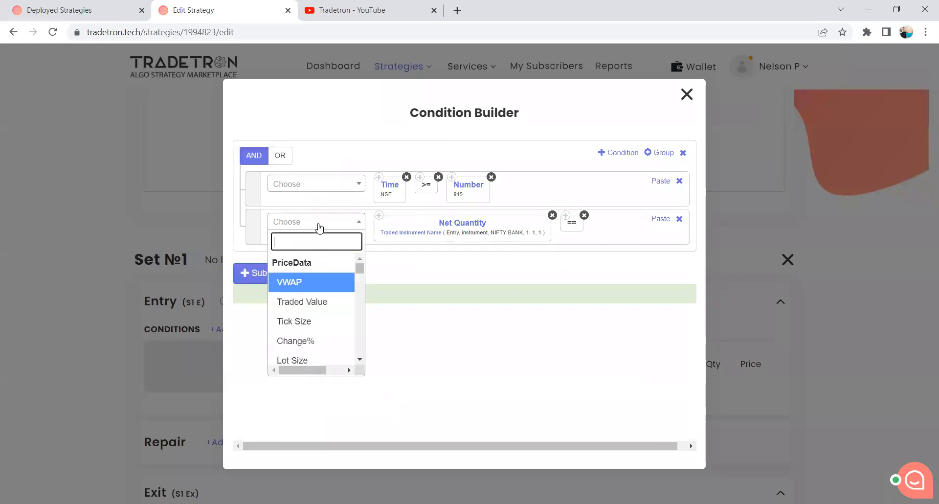
text(Number)
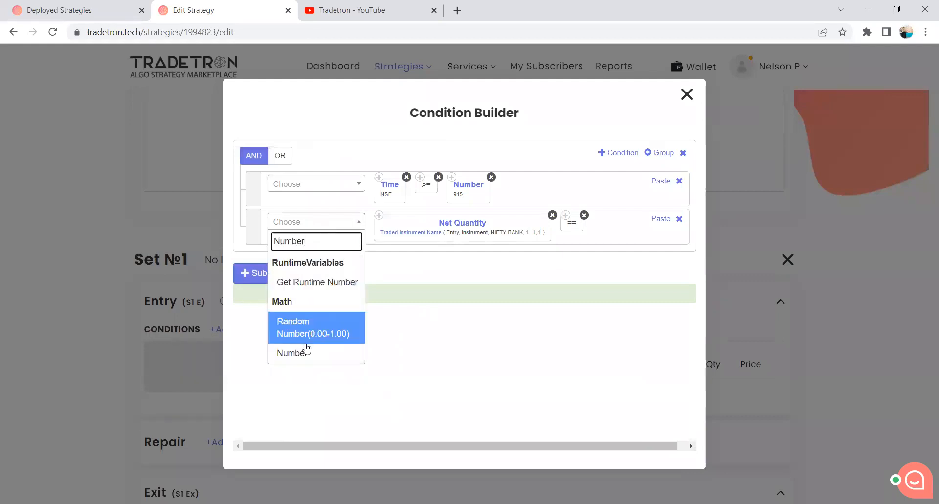
click(306, 352)
click(509, 391)
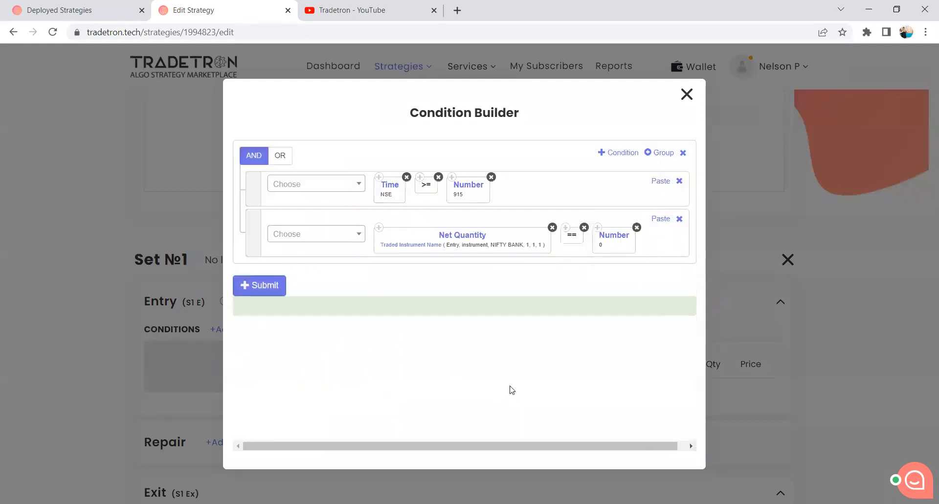
click(274, 291)
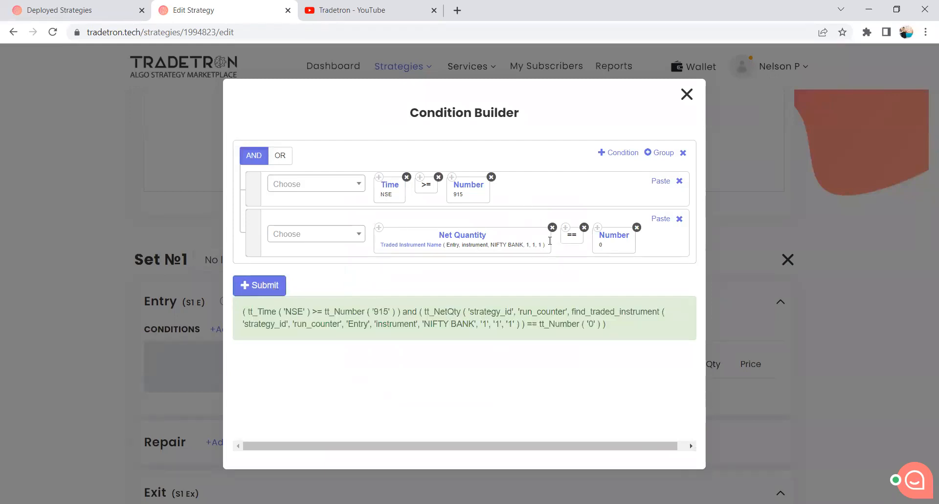
click(687, 94)
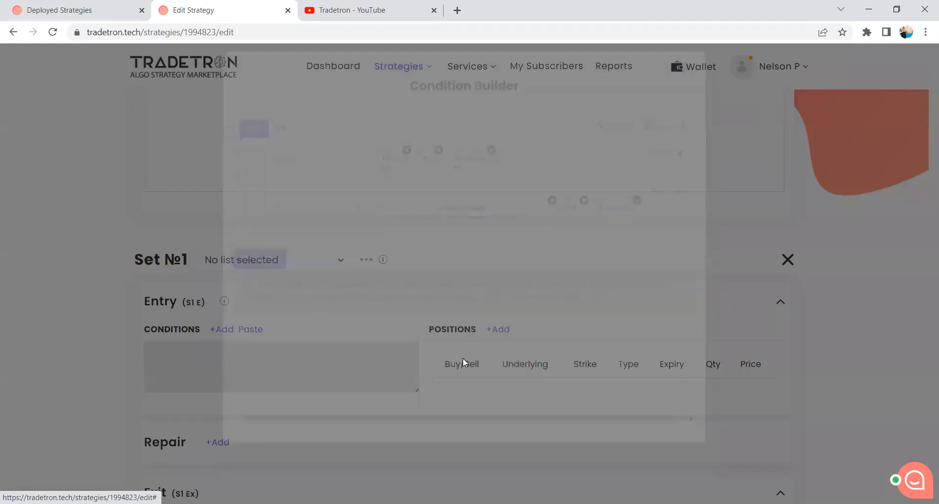
Reopen the Set 1 entry conditions and add a third AND condition using the Positions Detail keyword.
scroll(561, 311, down, 1)
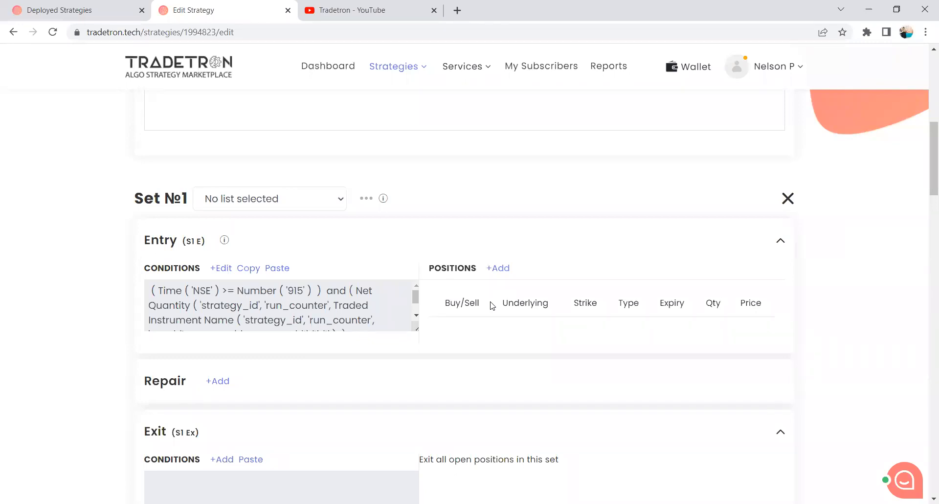
click(226, 270)
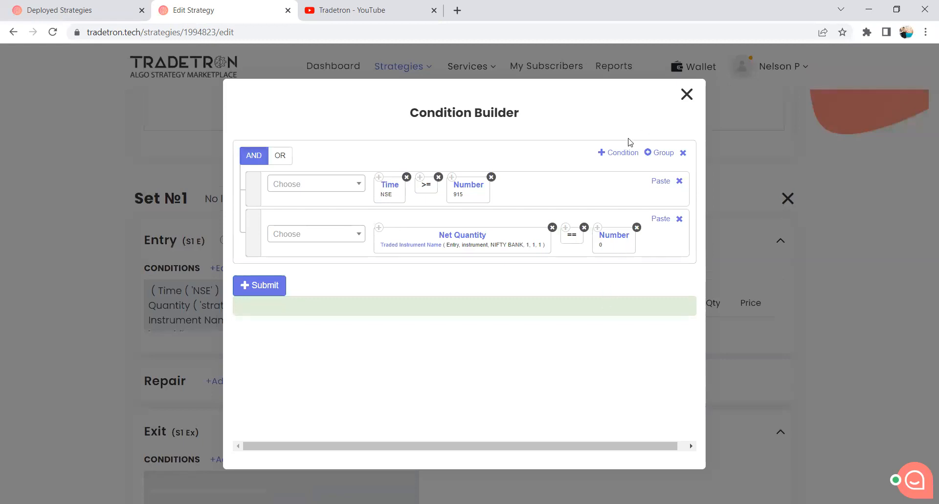
click(623, 155)
click(319, 274)
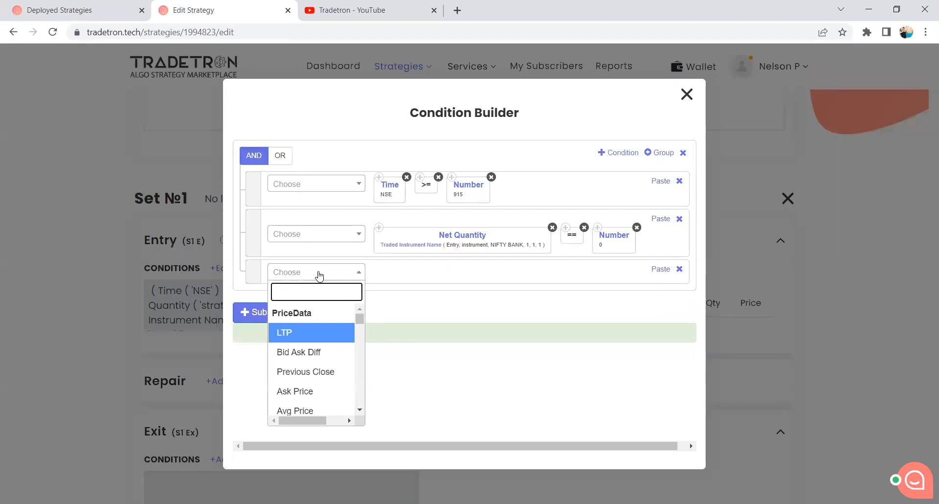
text(Positions)
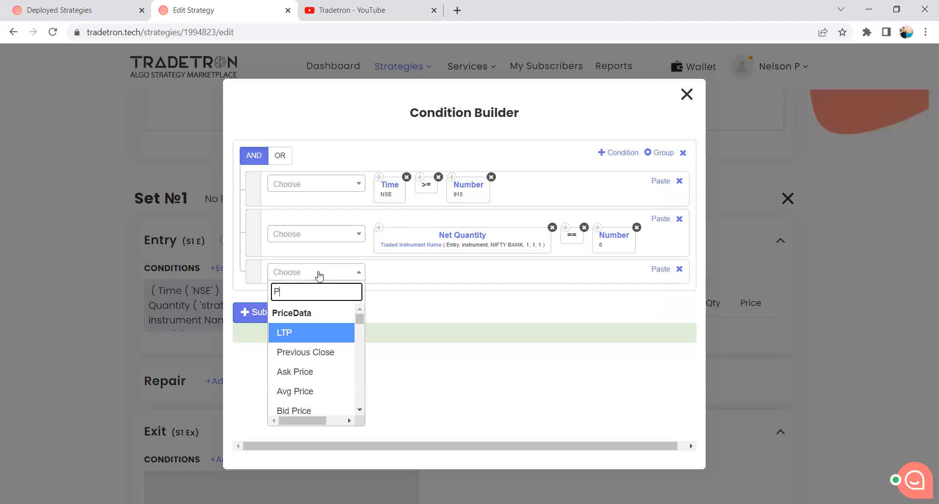
click(344, 334)
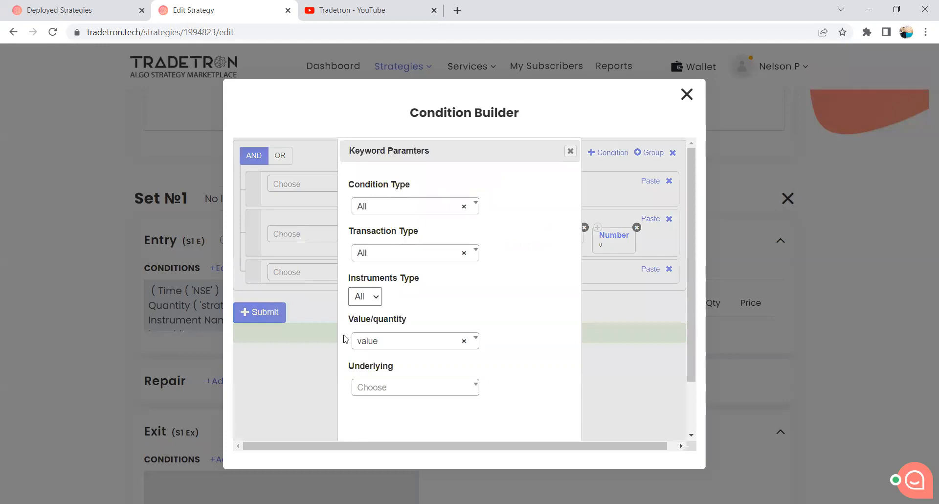
Set the Positions Detail condition type to Entry, transaction type to B and instruments type to CE.
click(378, 208)
click(395, 275)
click(382, 259)
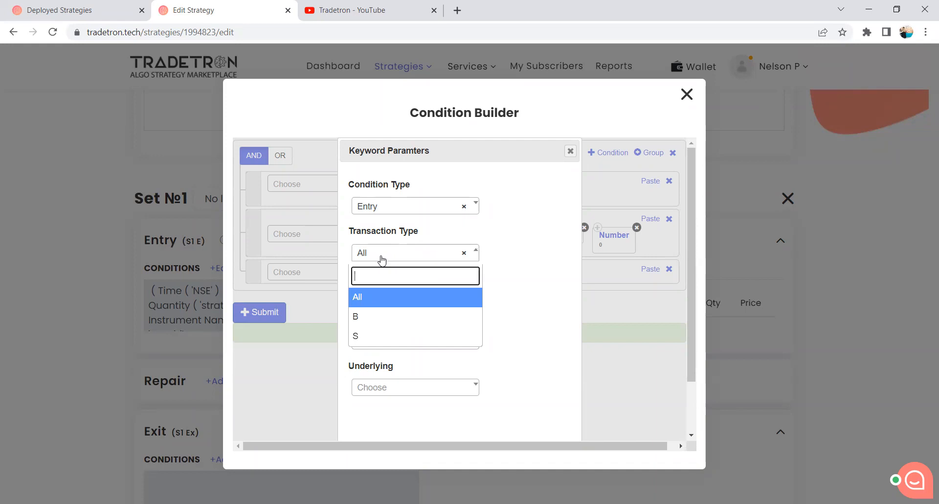
click(372, 320)
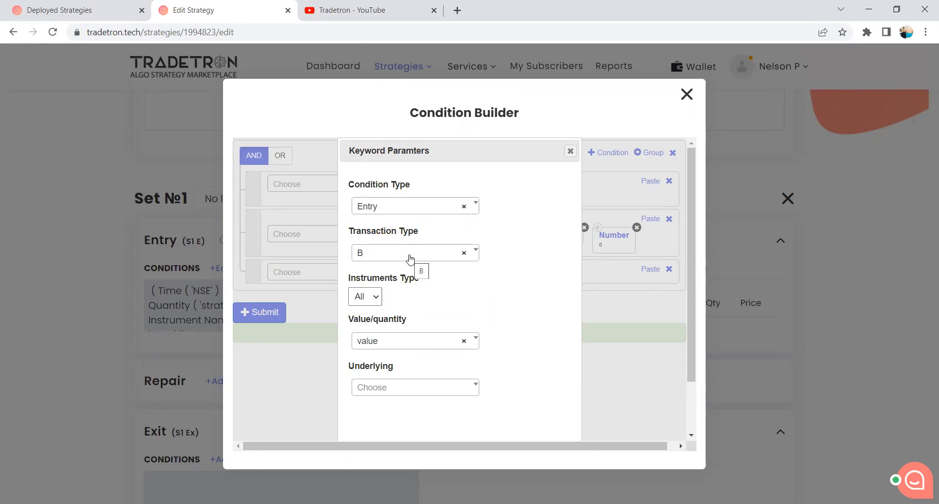
click(365, 296)
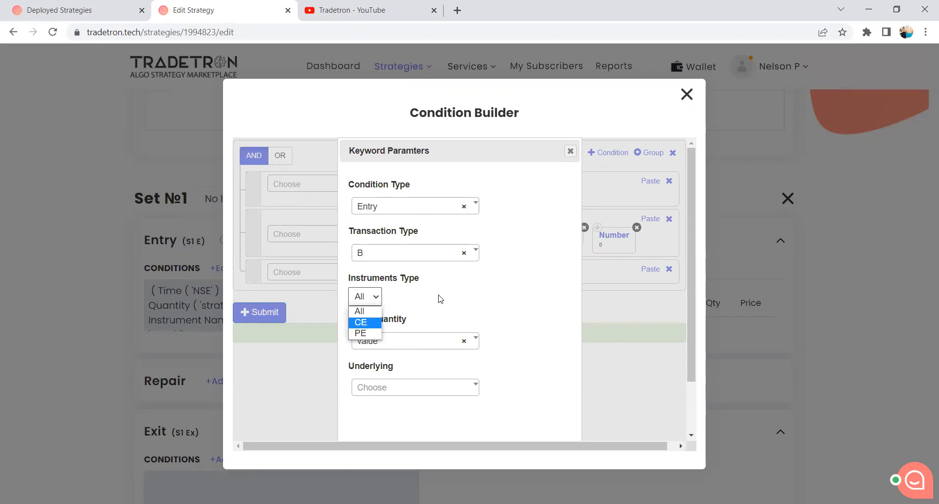
click(366, 325)
Choose quantity and the NIFTY BANK underlying for Positions Detail, and apply the keyword parameters.
click(399, 341)
click(394, 404)
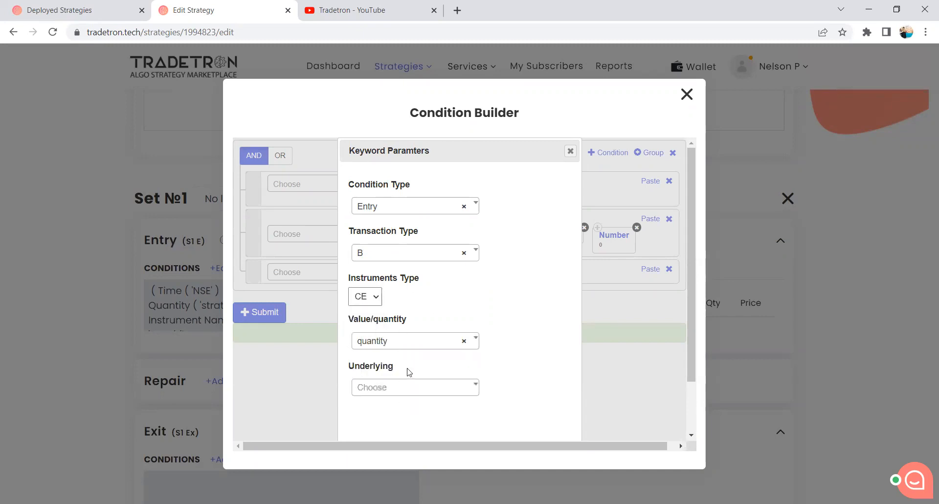
click(400, 390)
text(y b)
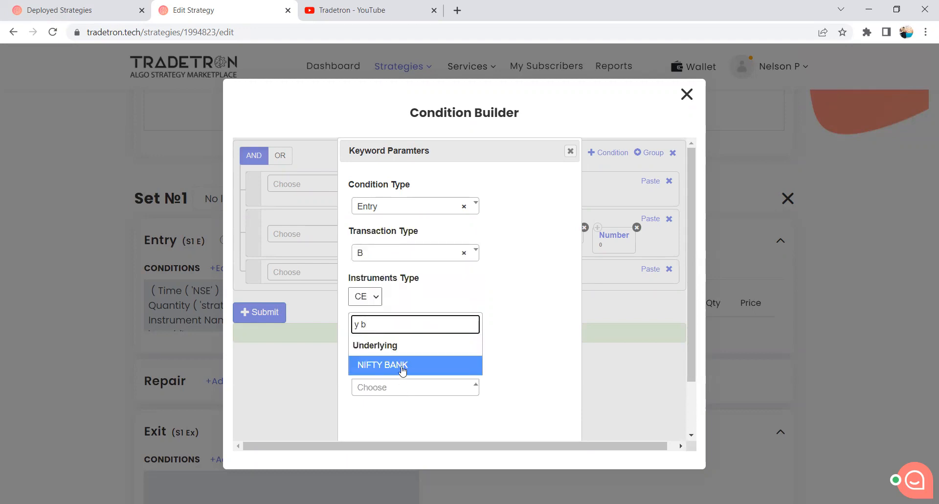
click(402, 365)
scroll(469, 392, down, 2)
click(502, 420)
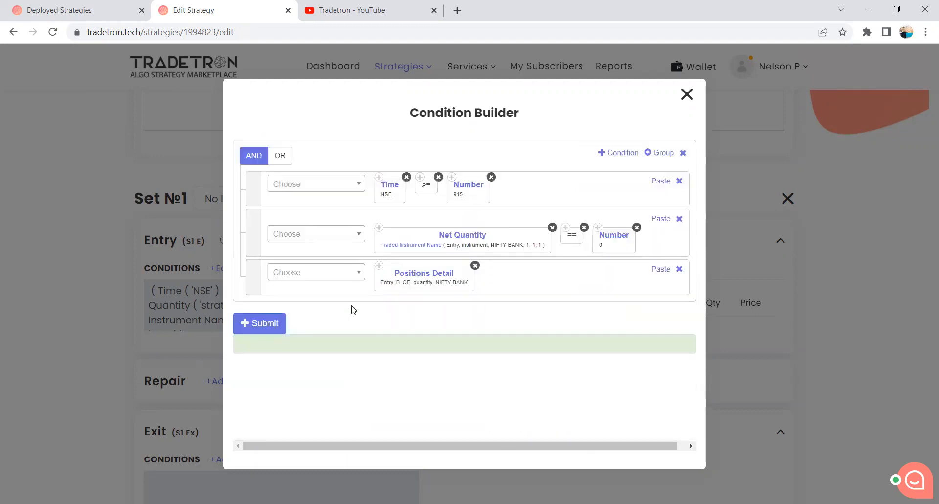
Complete the Positions Detail condition with the = operator and the Number keyword at 0, and submit the updated entry conditions.
click(333, 274)
text(=)
click(306, 372)
click(337, 270)
text(Num)
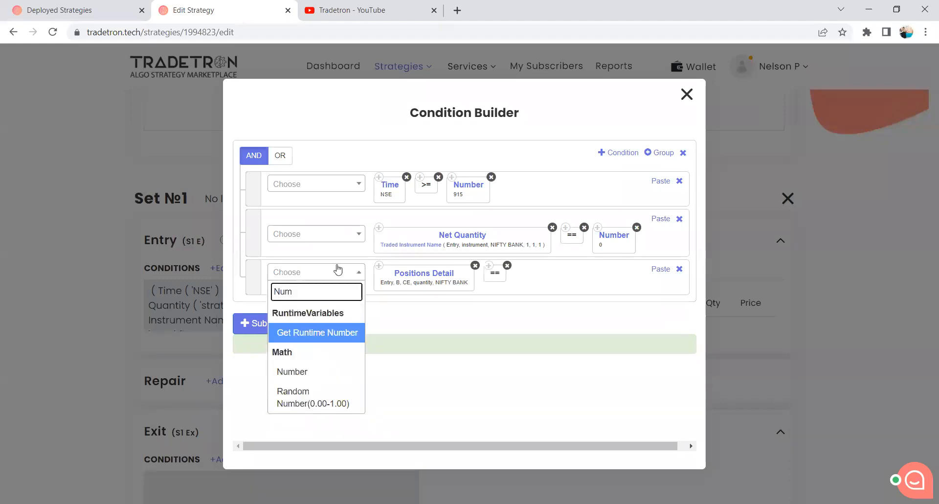
click(306, 372)
click(509, 390)
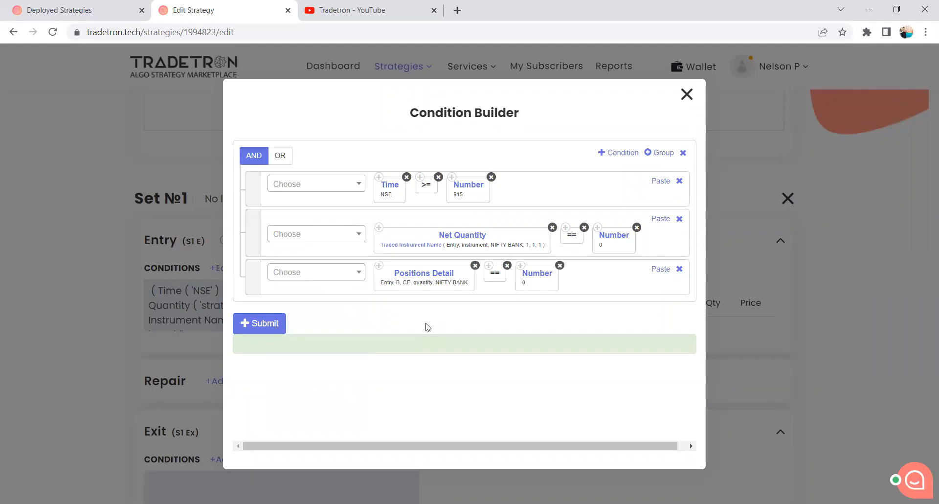
click(270, 326)
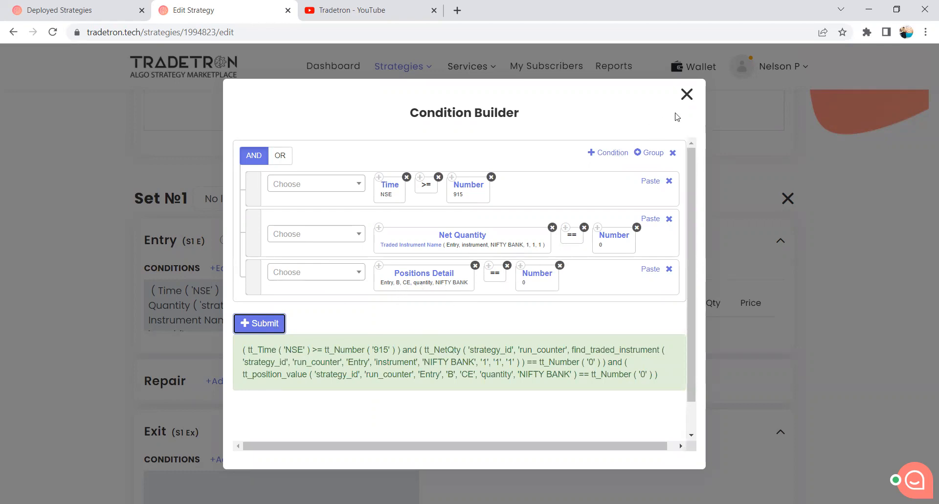
click(687, 93)
Begin a buy position for the Set 1 entry with exchange NFO, type Call and underlying NIFTY BANK.
click(500, 269)
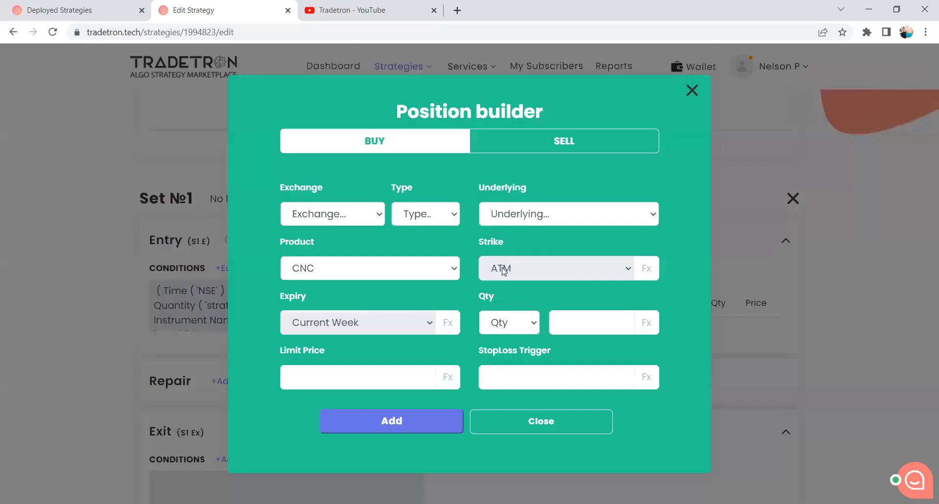
click(333, 215)
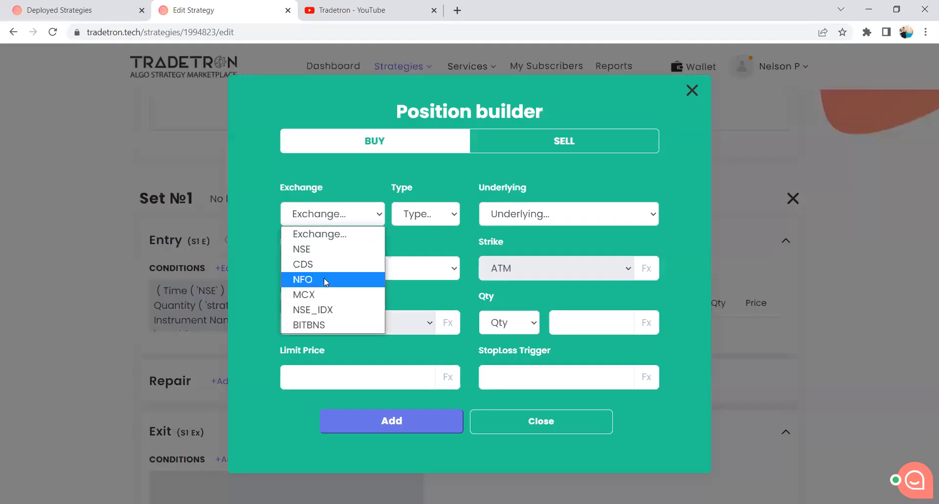
click(303, 279)
click(424, 213)
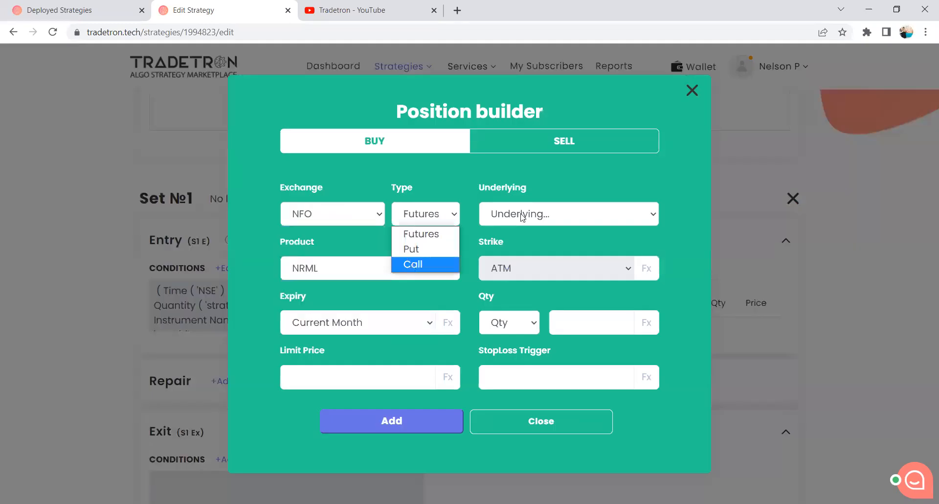
click(413, 264)
click(508, 215)
text(nifty)
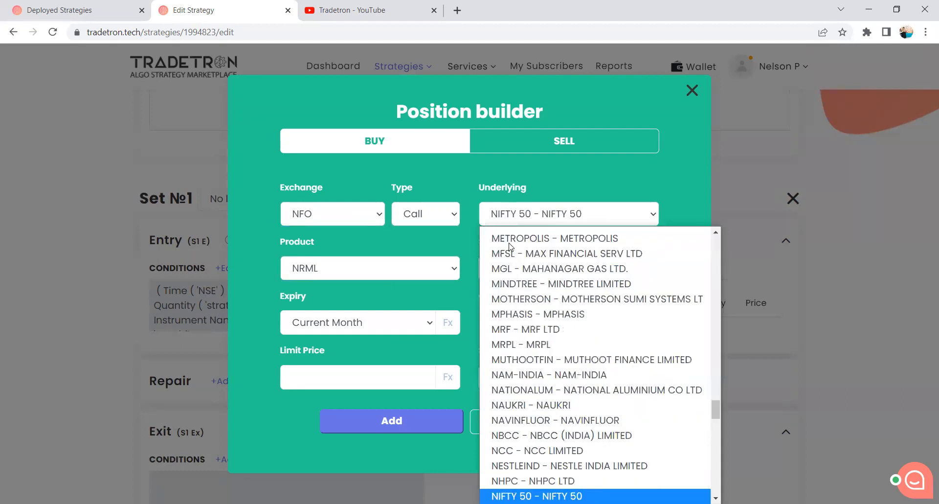
key(Down)
key(Return)
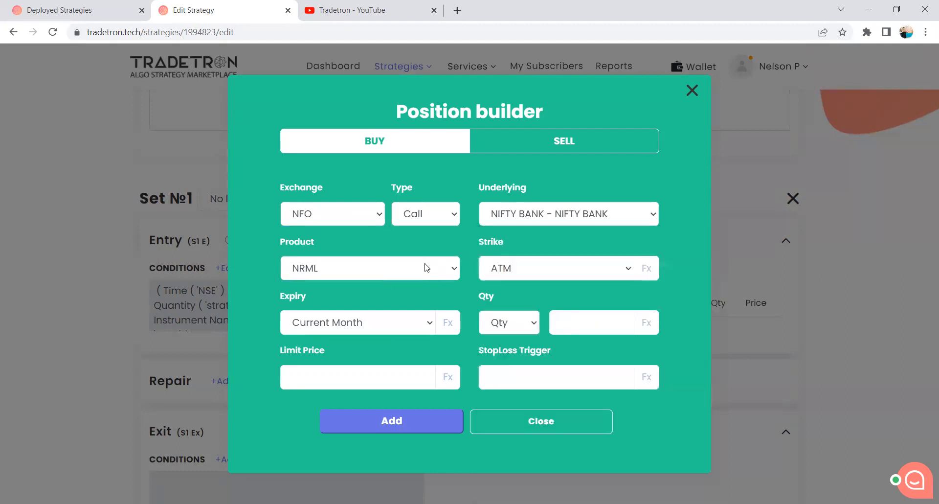
Set the position's product to MIS, expiry to Current Week and quantity to 1 lot, and add it to the Set 1 entry.
click(427, 267)
click(401, 300)
click(400, 332)
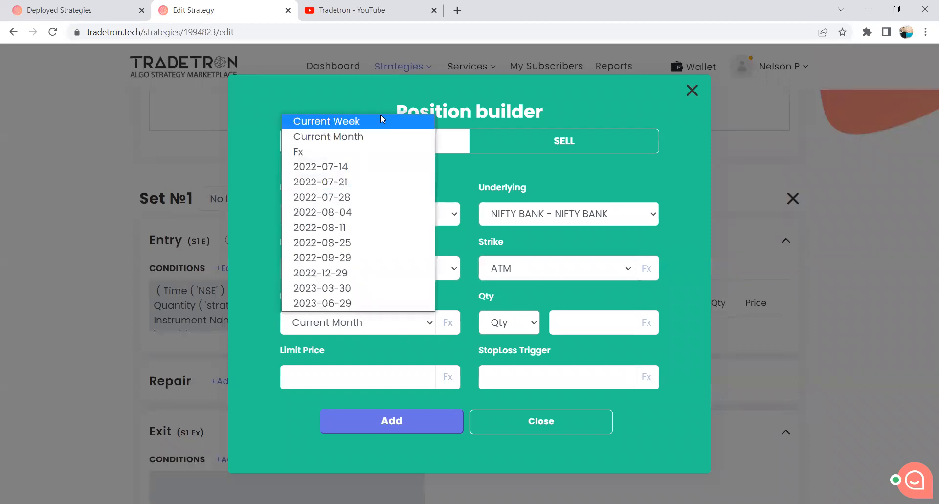
click(383, 123)
click(509, 323)
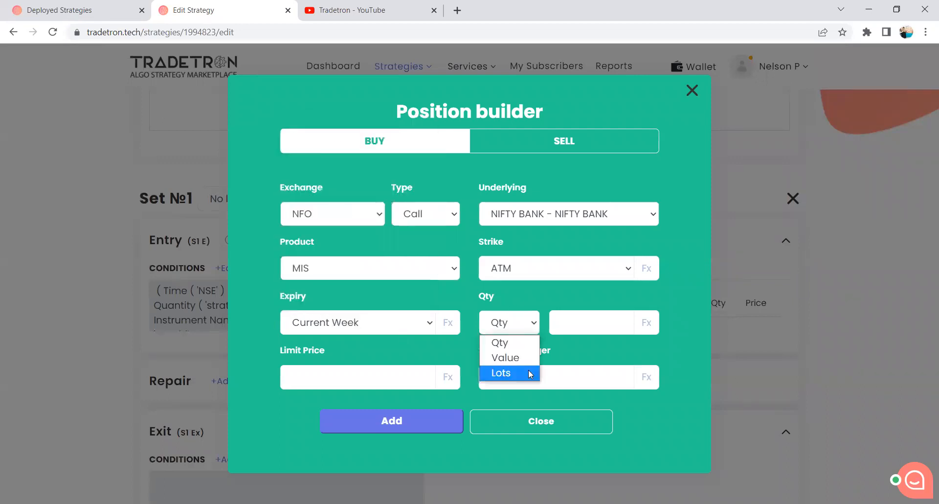
click(528, 370)
text(1)
click(391, 421)
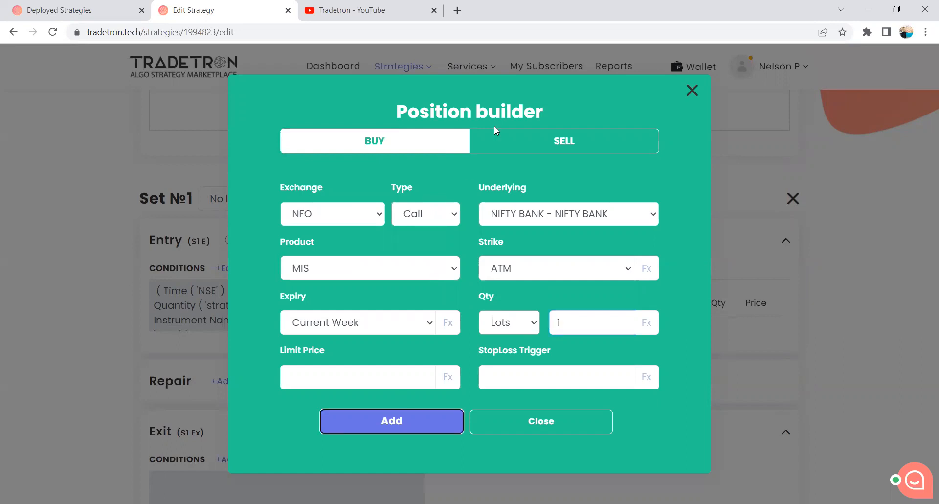
click(518, 412)
scroll(356, 352, down, 1)
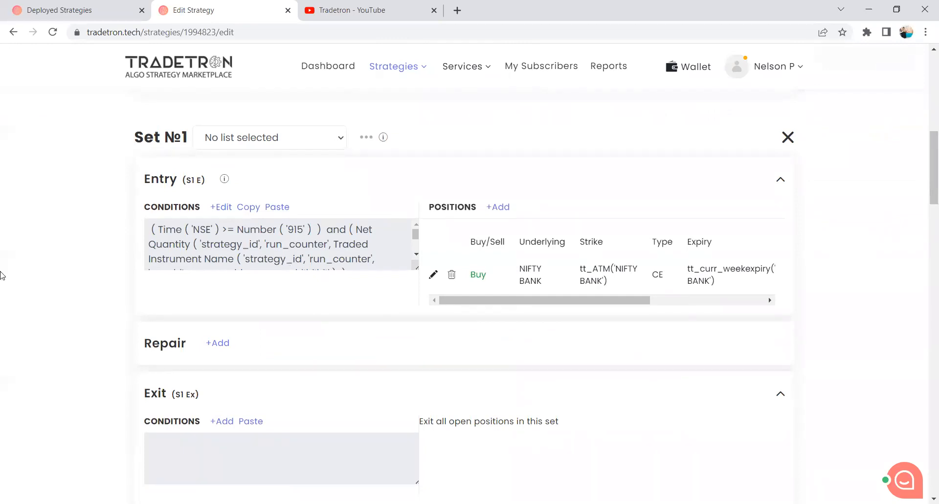
scroll(3, 275, down, 2)
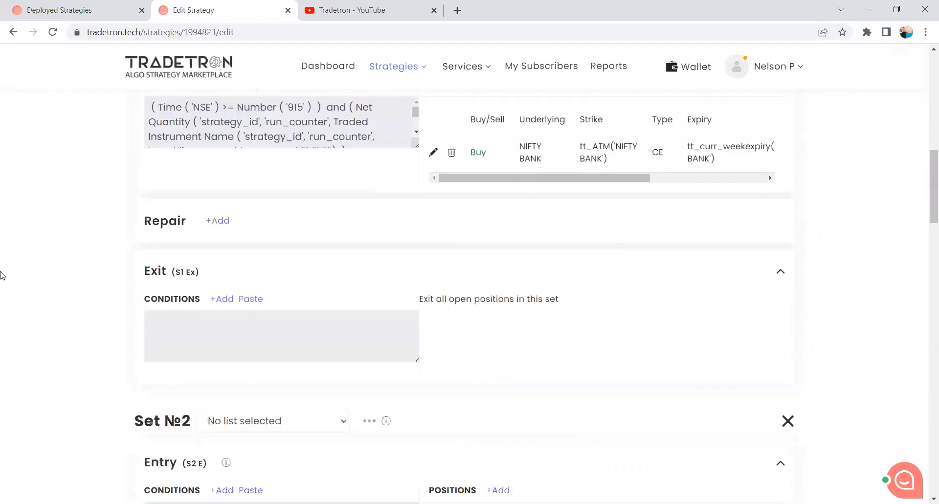
Start building the Set 1 exit conditions and add a nested group beneath the first condition.
scroll(201, 230, up, 1)
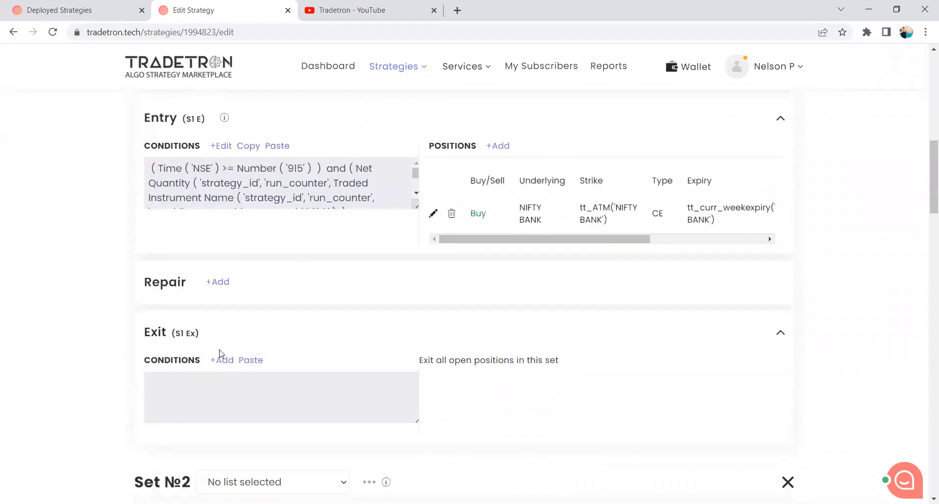
scroll(242, 328, down, 1)
scroll(243, 329, up, 1)
scroll(242, 329, up, 1)
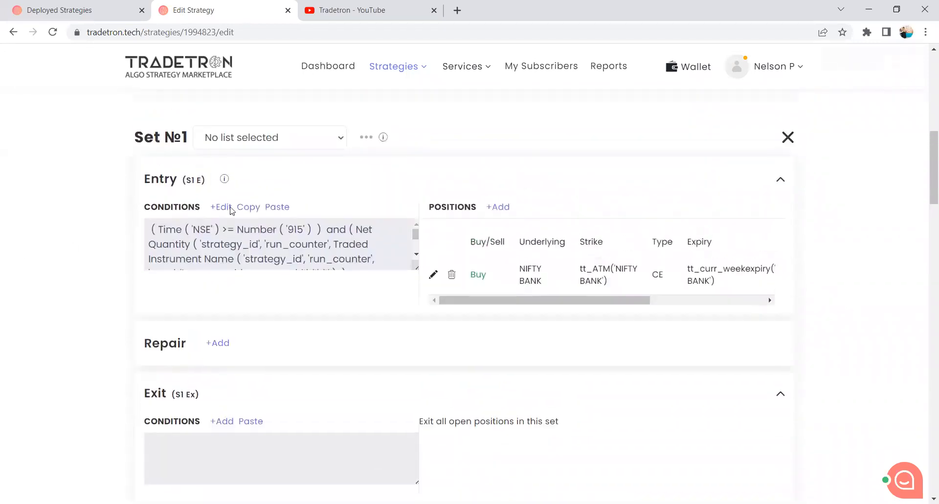
scroll(240, 318, down, 2)
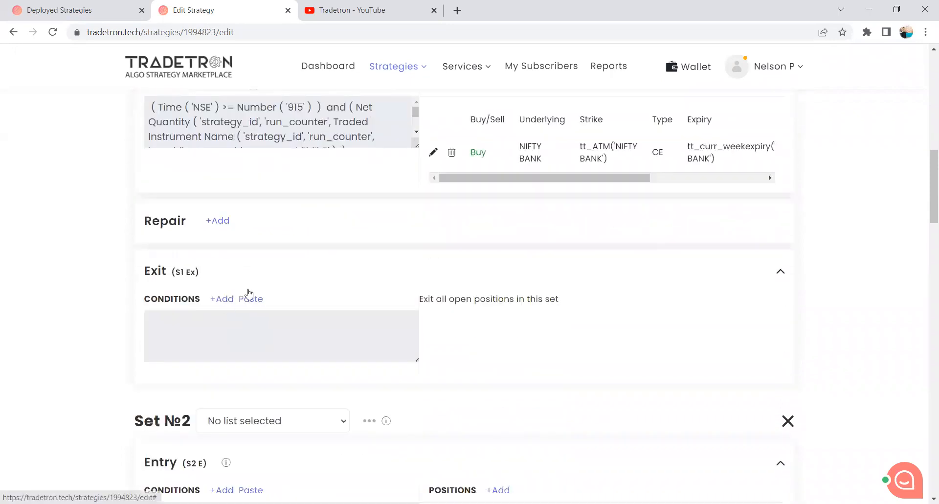
click(224, 299)
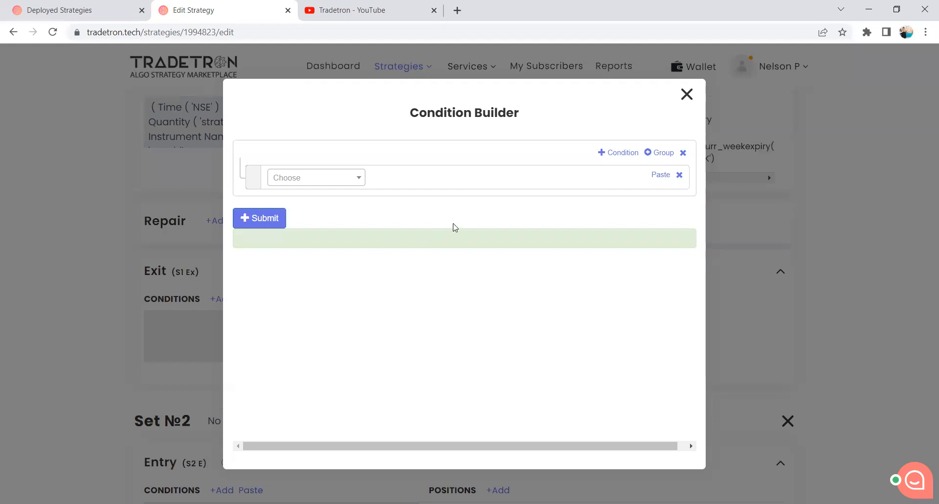
click(655, 154)
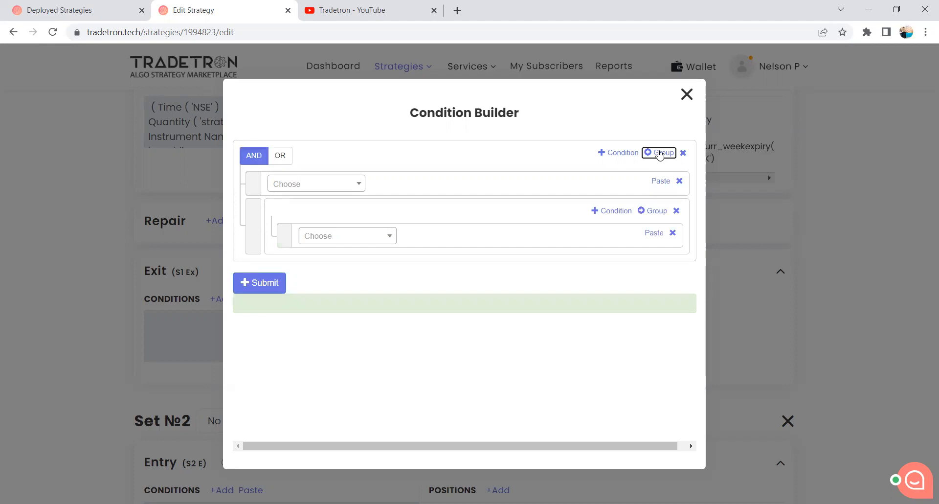
click(498, 191)
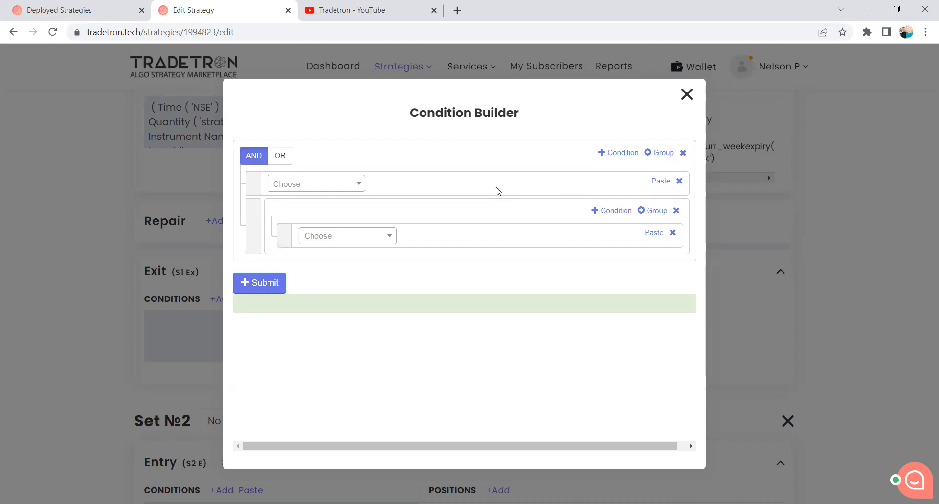
Add the Net Quantity keyword to the first exit condition, with Traded Instrument Name as its instrument.
click(350, 186)
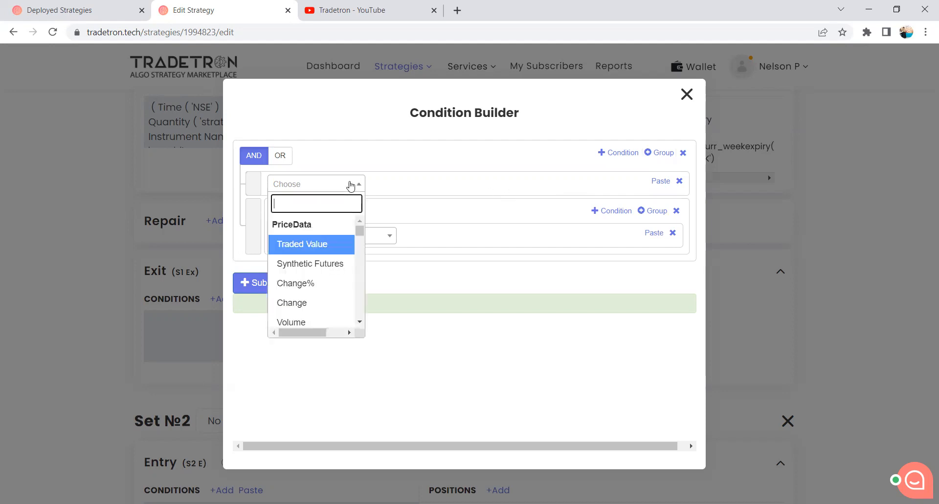
text(Net)
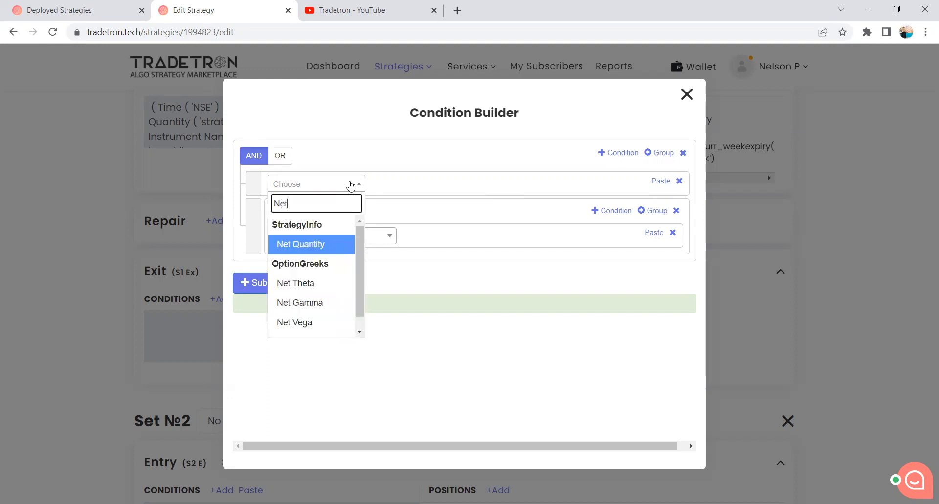
click(323, 246)
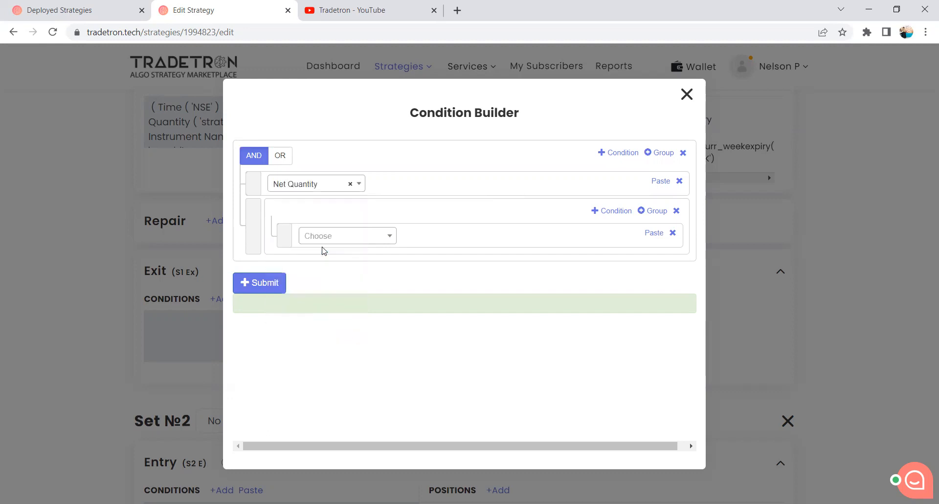
click(389, 240)
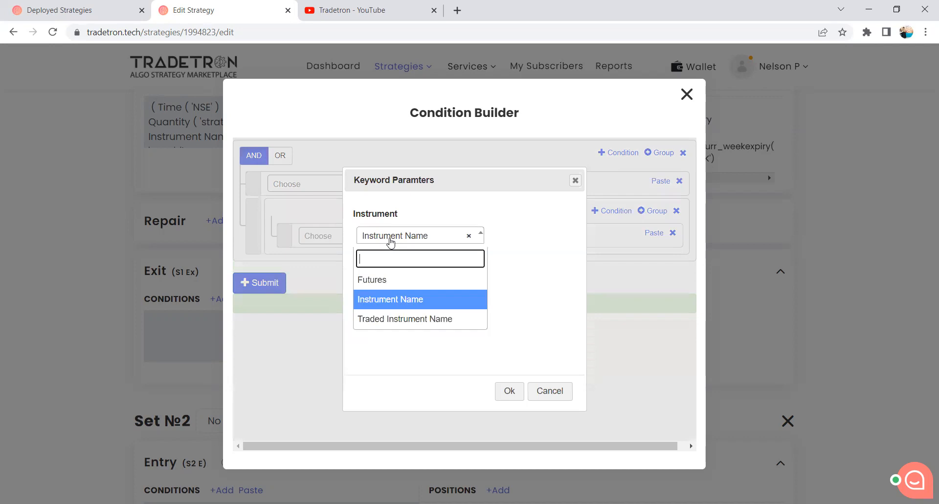
click(391, 320)
click(509, 390)
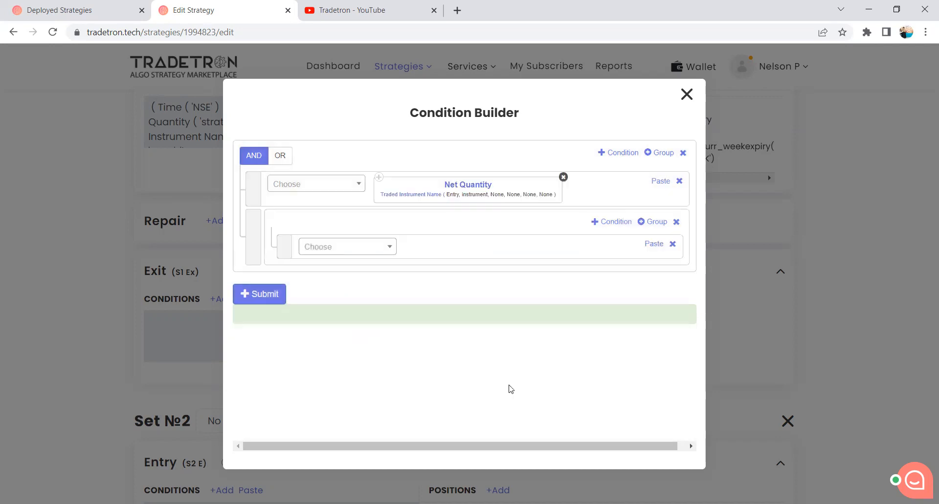
Set Net Quantity's Traded Instrument Name parameters to underlying NIFTY BANK, set number 2, condition number 1 and leg number 1.
click(412, 195)
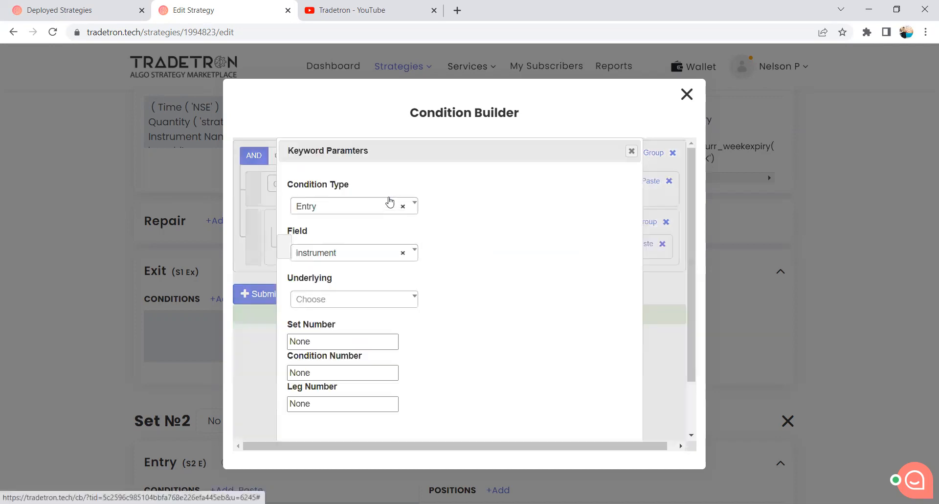
click(328, 305)
text(y b)
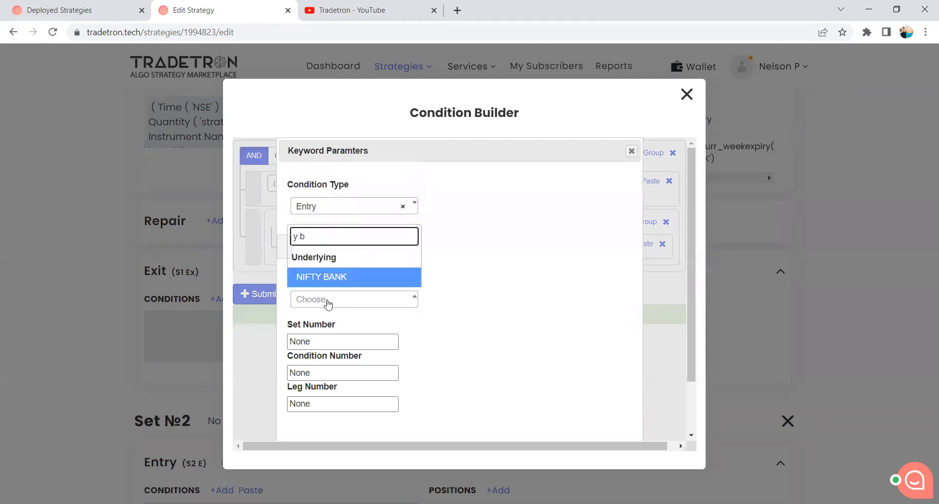
click(378, 276)
drag(318, 343, 277, 342)
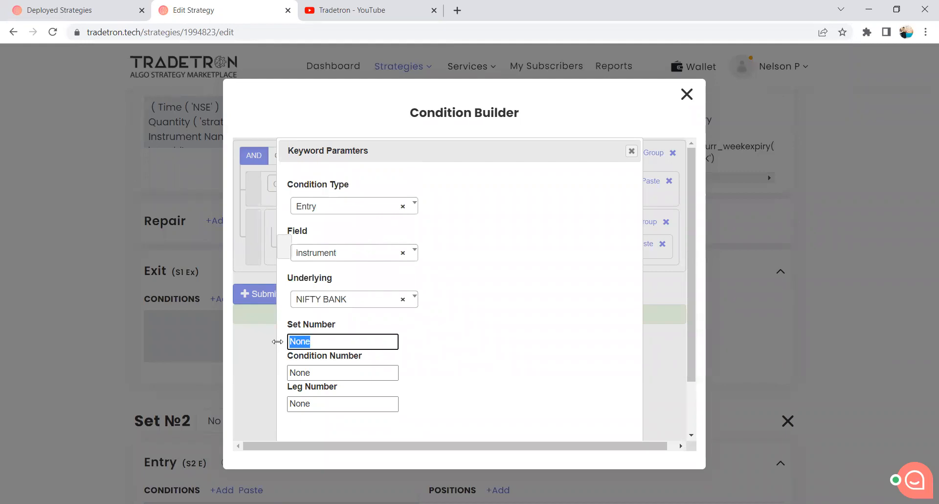
text(2)
drag(318, 373, 283, 377)
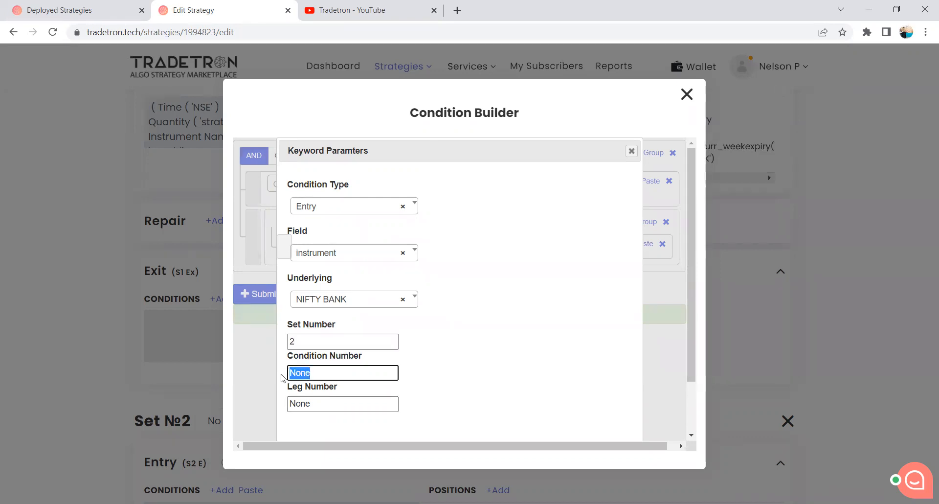
text(1)
drag(320, 404, 294, 404)
text(1)
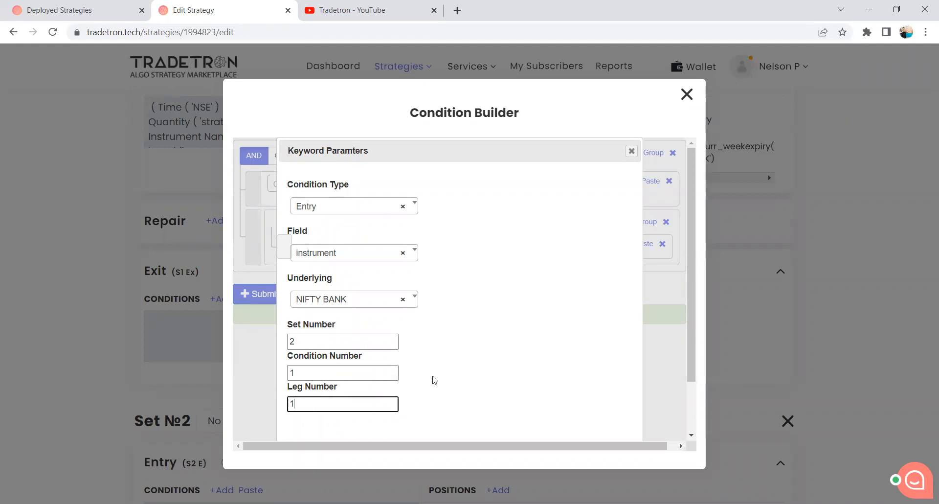
scroll(433, 380, down, 2)
click(565, 419)
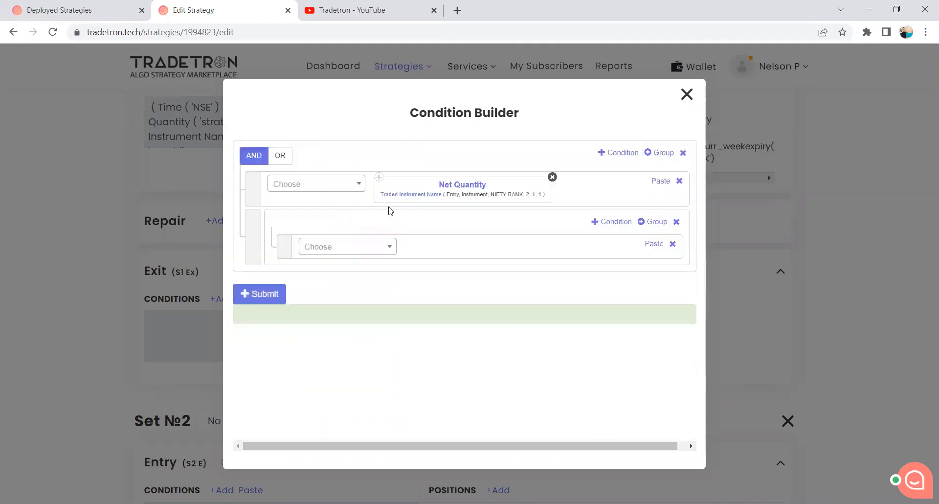
Complete the Net Quantity exit condition with the == operator and the Number keyword at 0.
click(348, 185)
text(=)
click(331, 243)
click(333, 190)
text(Number)
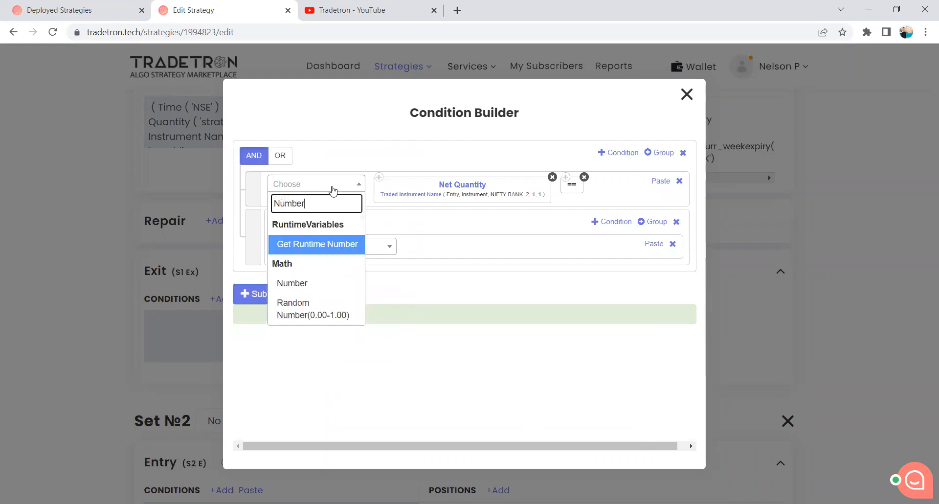
click(331, 282)
click(510, 391)
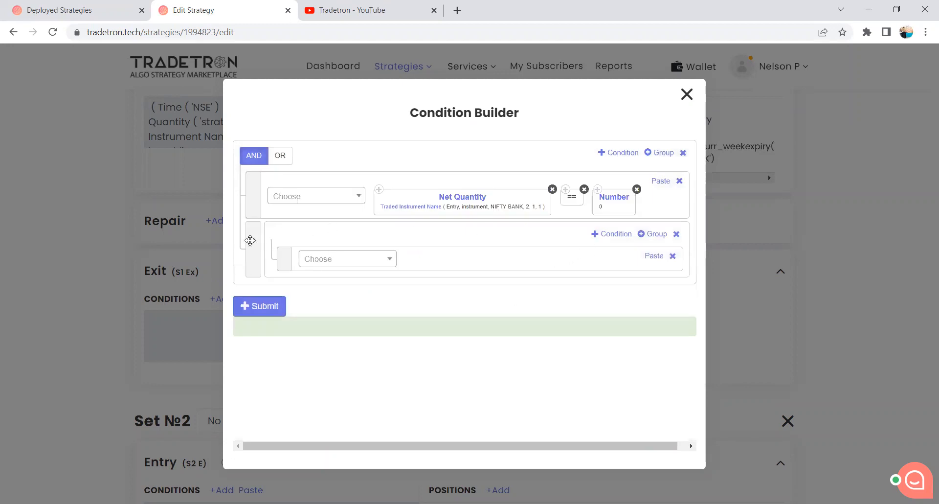
Give the nested group two conditions joined by OR, and begin its first condition with LTP of Traded Instrument Name.
click(611, 234)
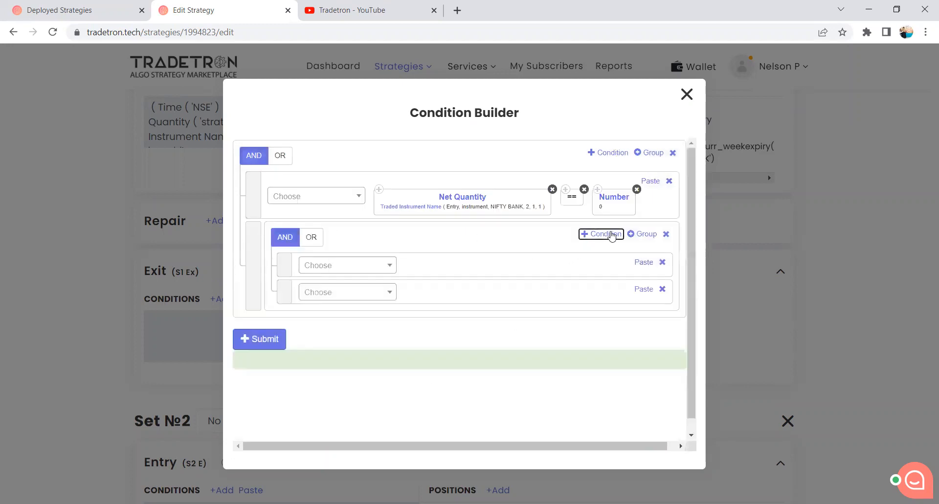
click(312, 240)
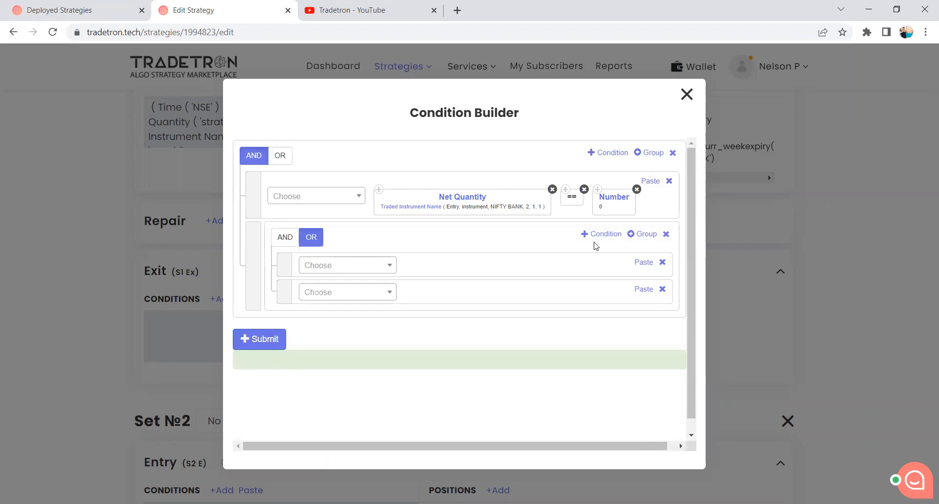
click(358, 270)
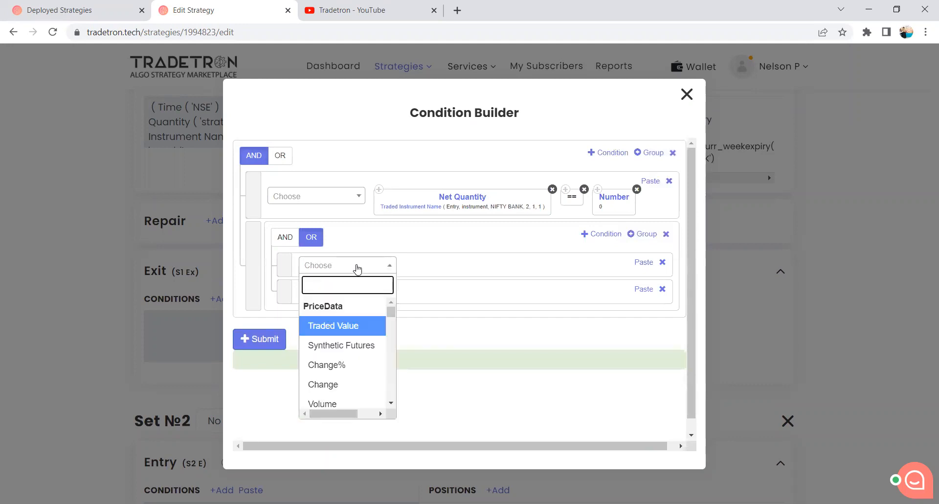
text(L)
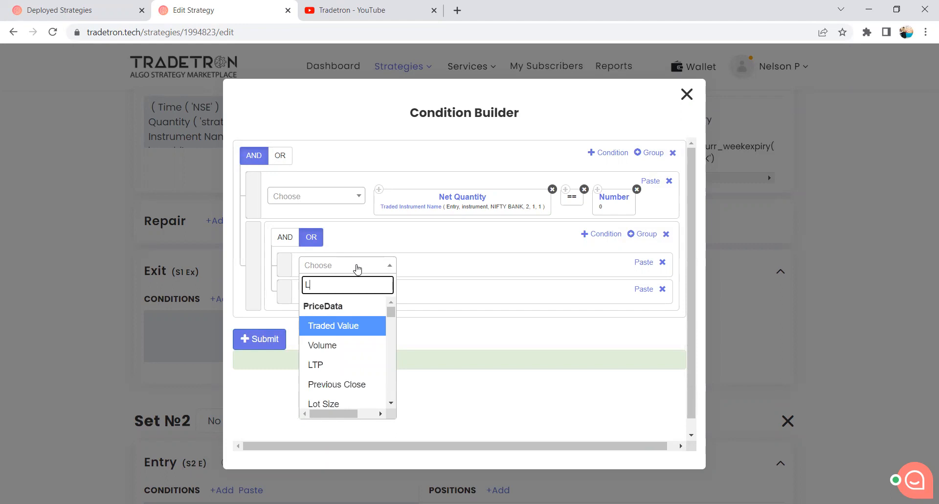
text(TP)
click(354, 328)
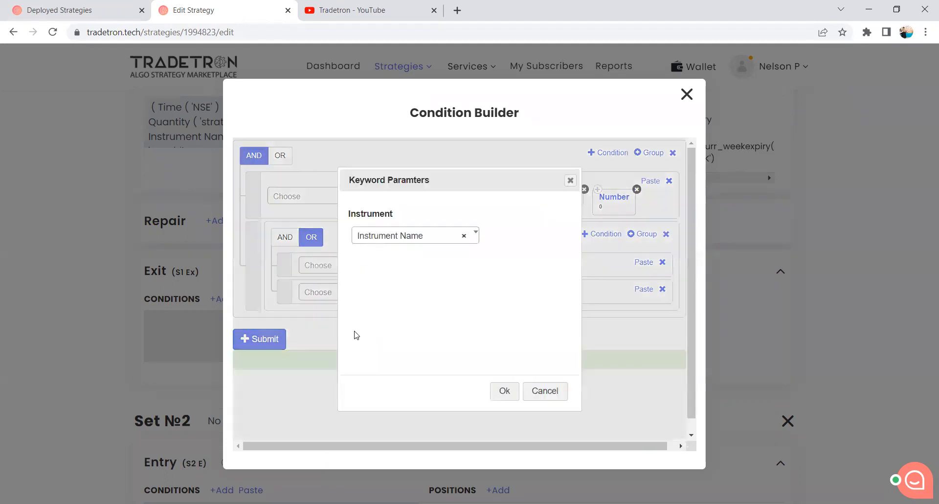
click(422, 237)
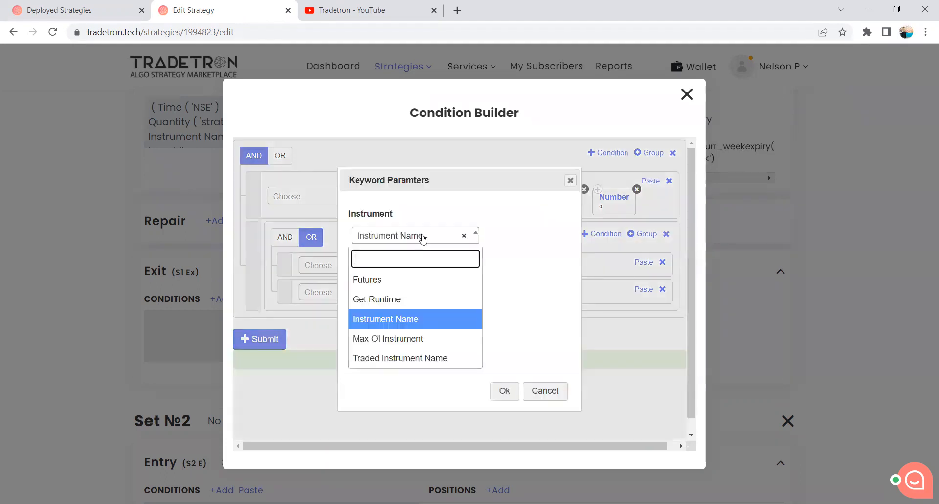
click(409, 358)
click(505, 391)
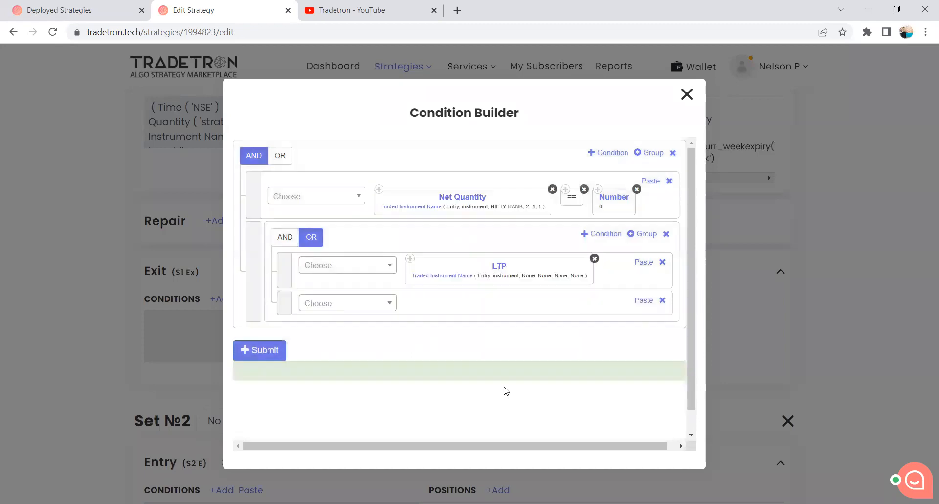
Set LTP's Traded Instrument Name parameters to underlying NIFTY BANK, set number 1, condition number 1 and leg number 1.
click(459, 278)
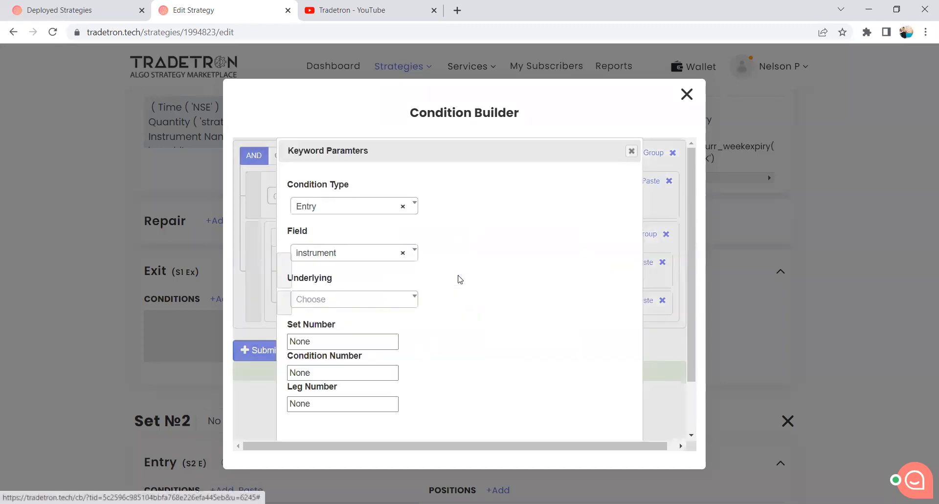
click(341, 307)
text(y b)
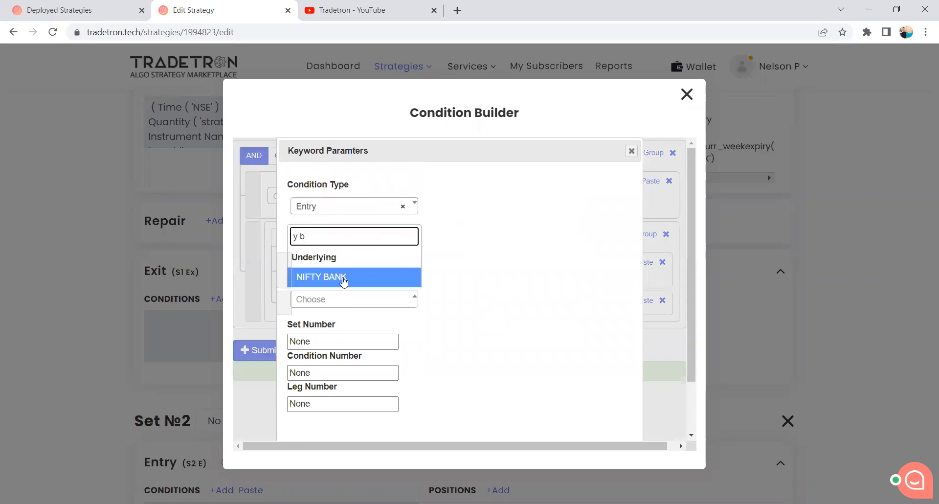
click(344, 282)
drag(327, 342, 264, 346)
text(1)
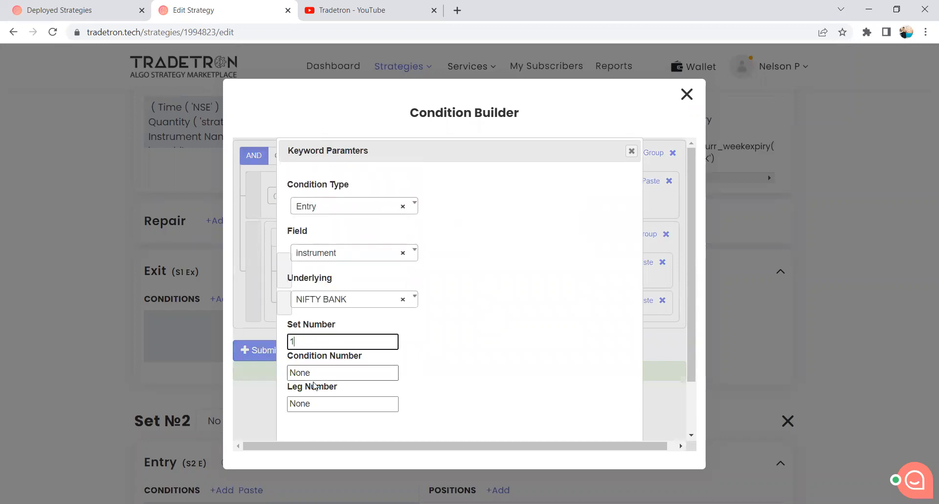
drag(311, 373, 283, 374)
text(1)
drag(323, 405, 276, 409)
text(1)
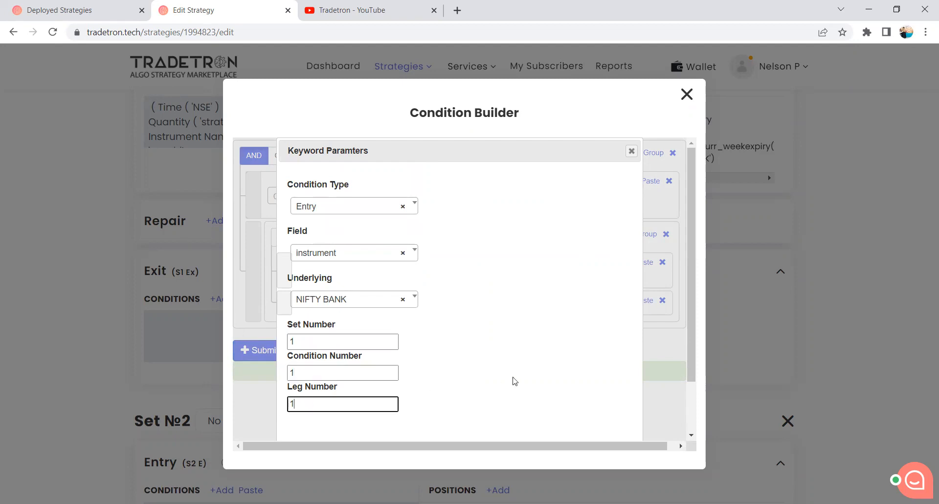
scroll(515, 381, down, 2)
click(564, 419)
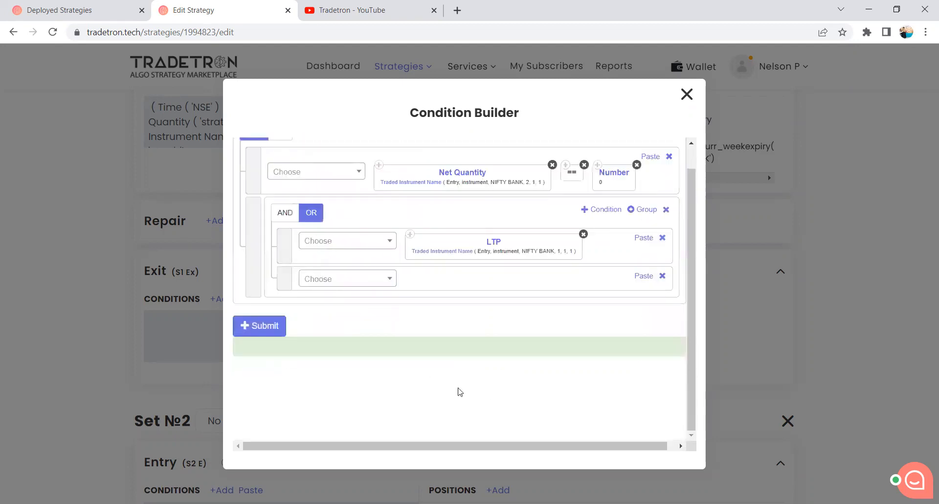
Add the > operator and the Traded Instrument keyword after LTP in the nested group's first condition.
click(370, 242)
text(>)
click(341, 305)
click(345, 247)
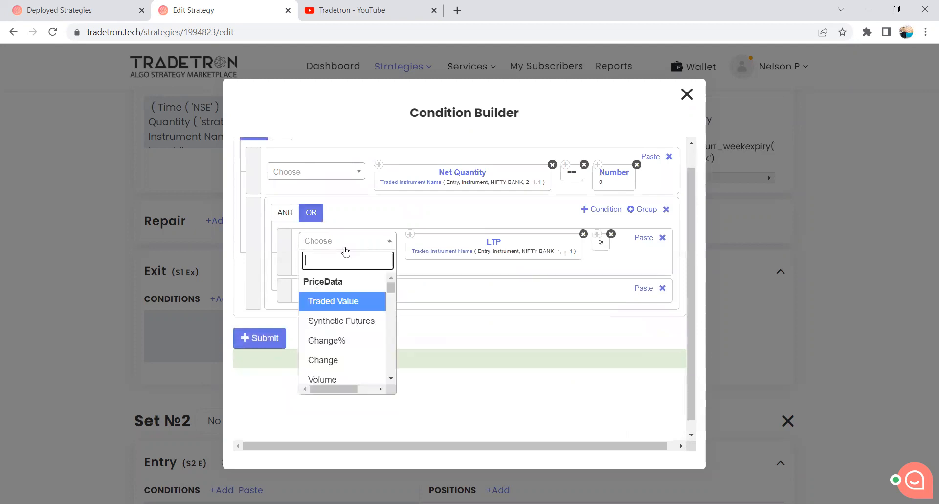
text(Trade)
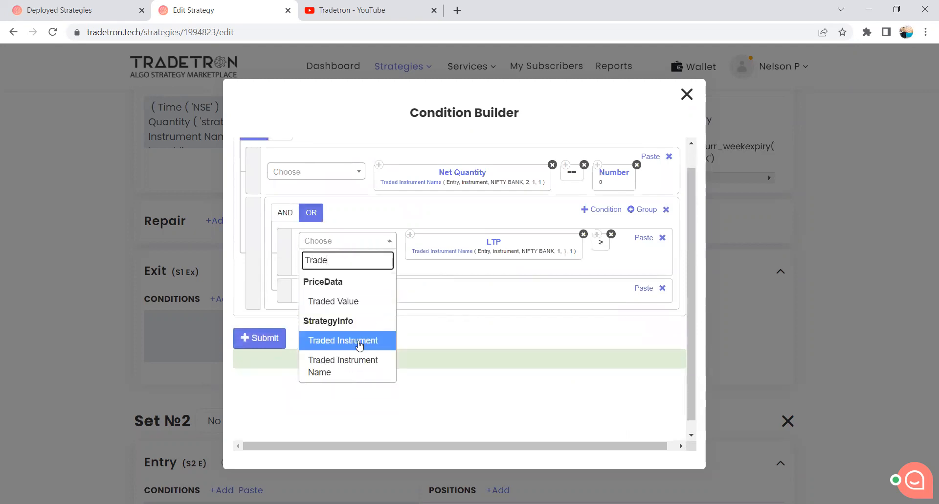
click(359, 337)
Set the Traded Instrument parameters to field price, underlying NIFTY BANK, set number 1, condition number 1 and leg number 1.
click(336, 263)
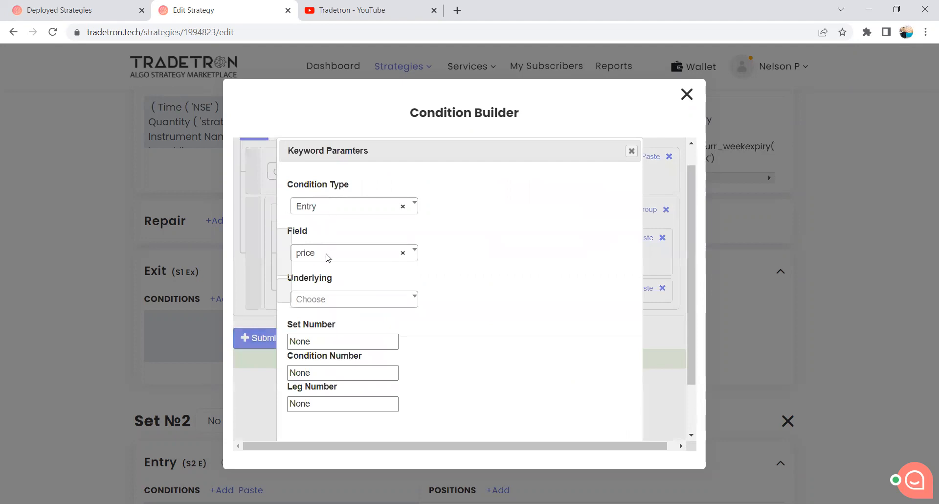
click(323, 300)
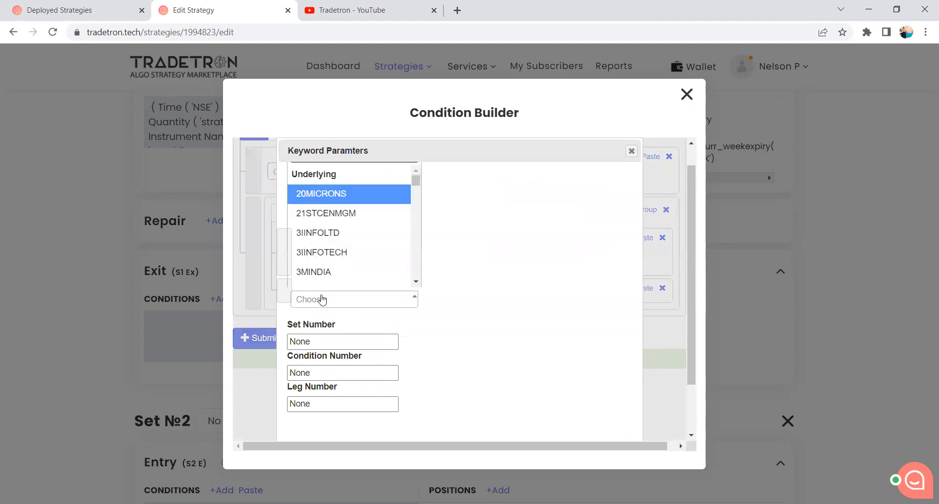
text(y b)
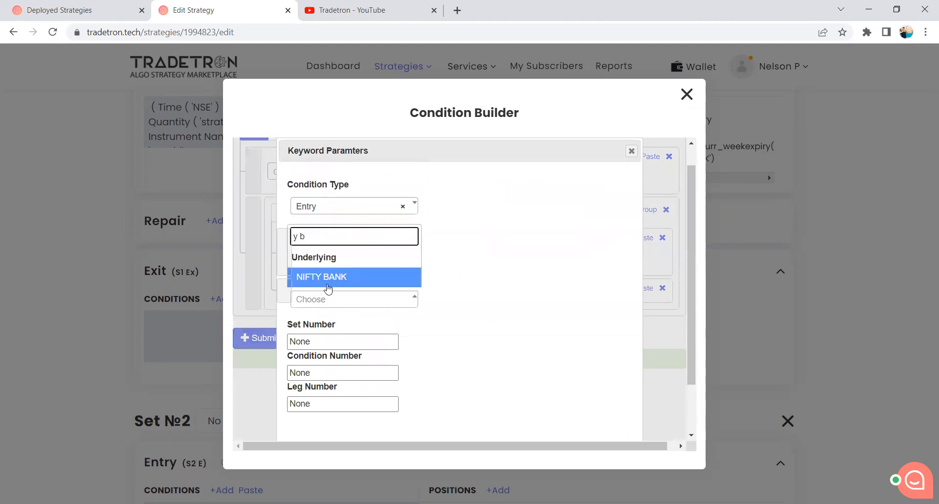
click(326, 278)
click(312, 341)
double_click(312, 341)
text(1)
double_click(320, 373)
text(1)
double_click(322, 400)
text(1)
scroll(504, 399, down, 2)
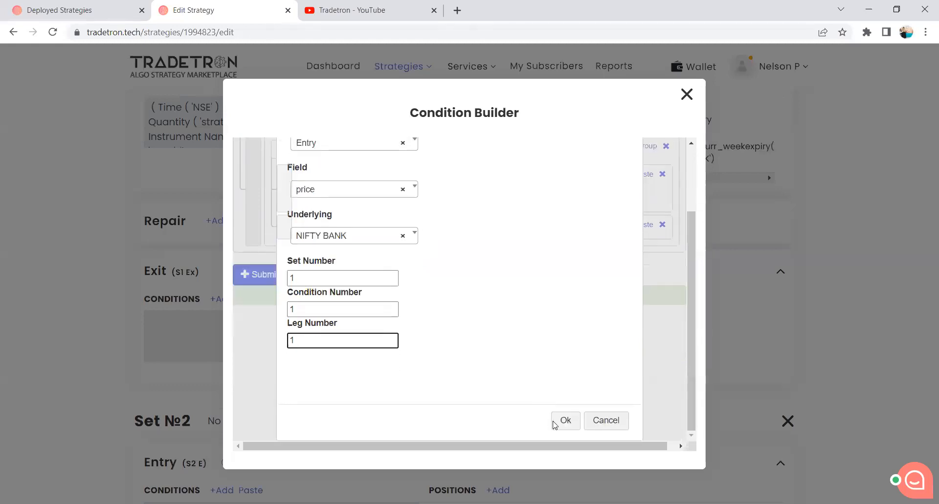
click(562, 421)
Complete the nested group's first condition with the + operator and the Number keyword at 10.
click(359, 214)
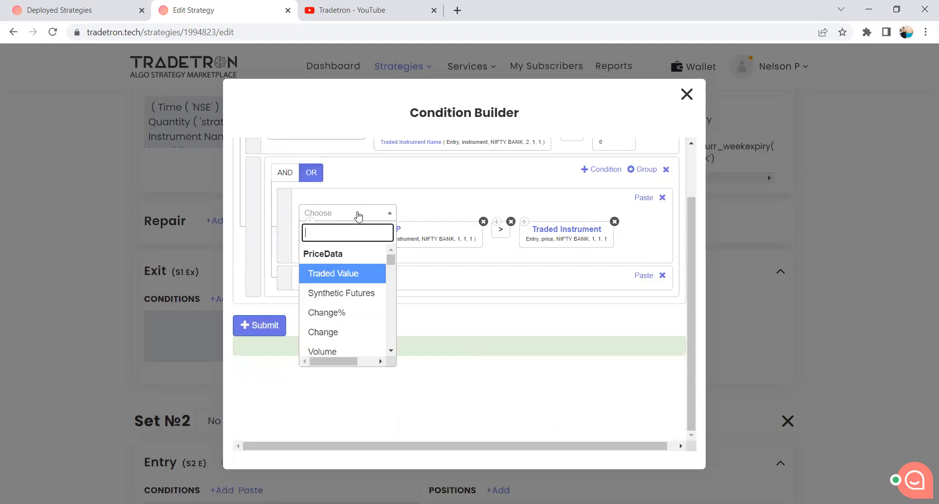
text(+)
key(Down)
key(Down)
key(Return)
click(347, 214)
text(Number)
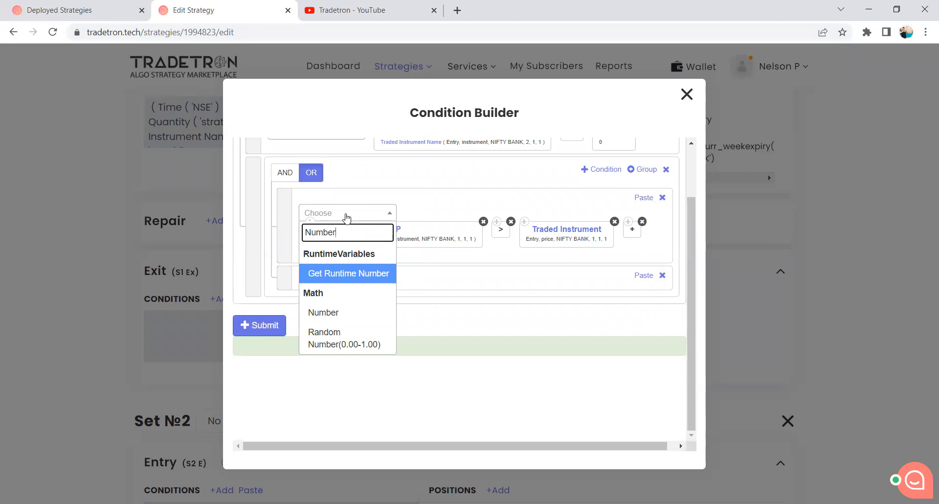
click(370, 313)
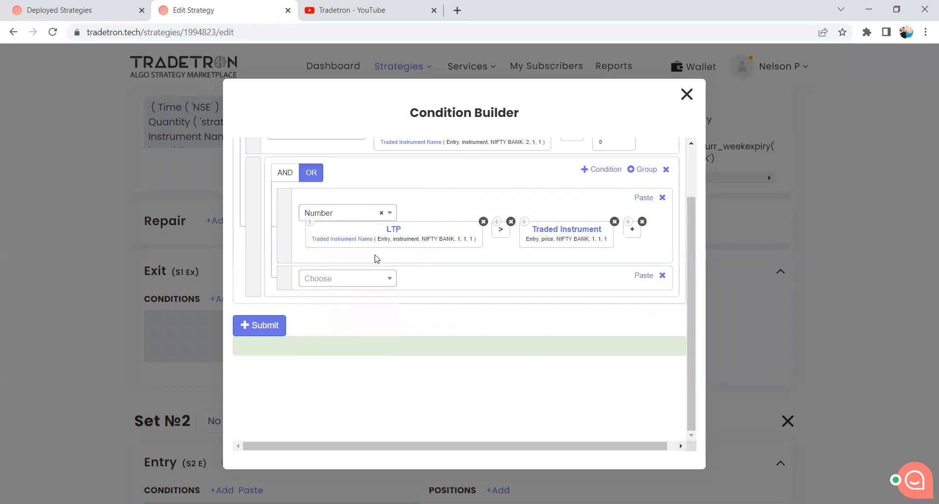
key(BackSpace)
text(10)
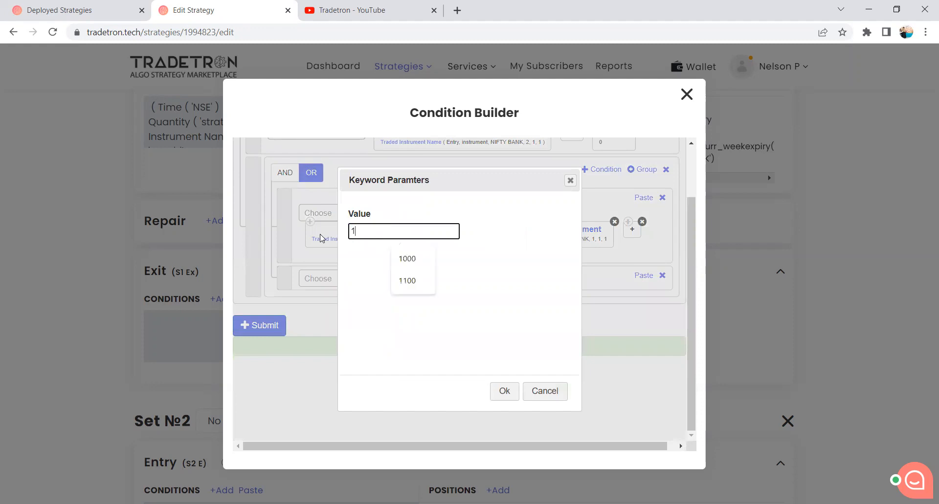
click(504, 398)
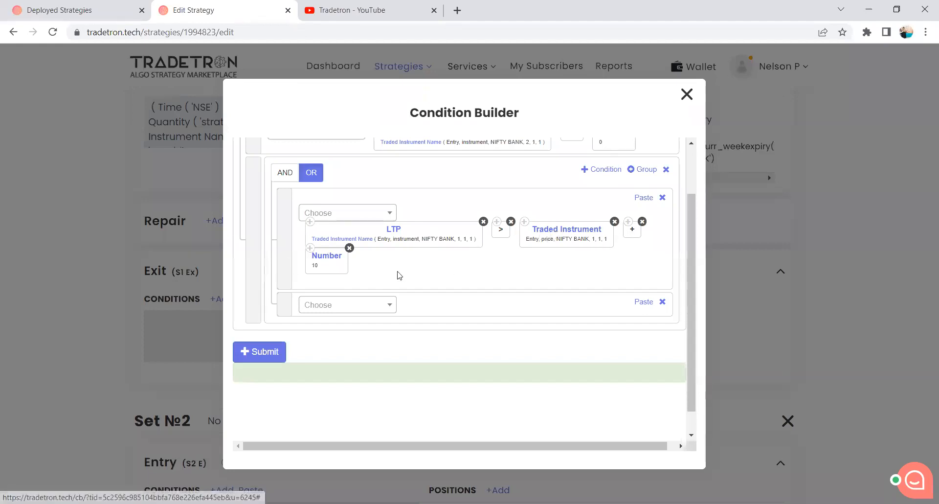
Copy the LTP block from the nested group's first condition into its second condition and add the < operator after it.
scroll(362, 251, up, 1)
scroll(362, 250, down, 1)
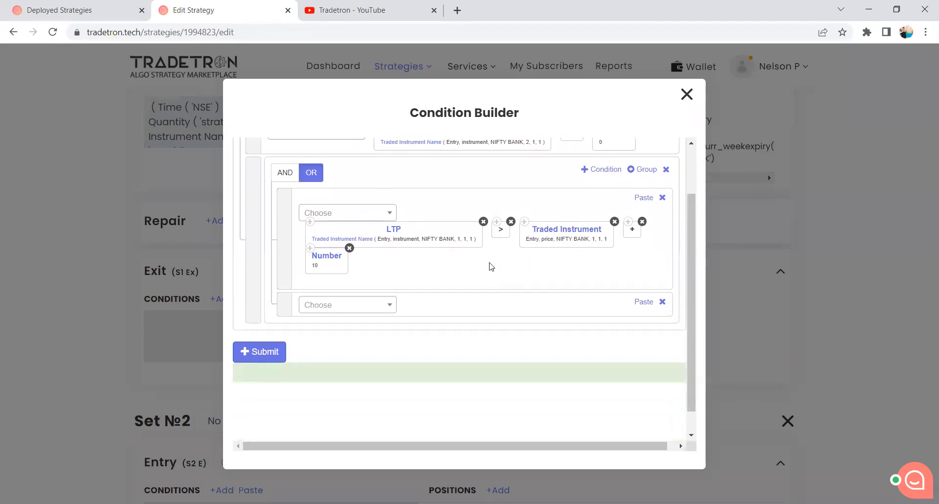
click(310, 222)
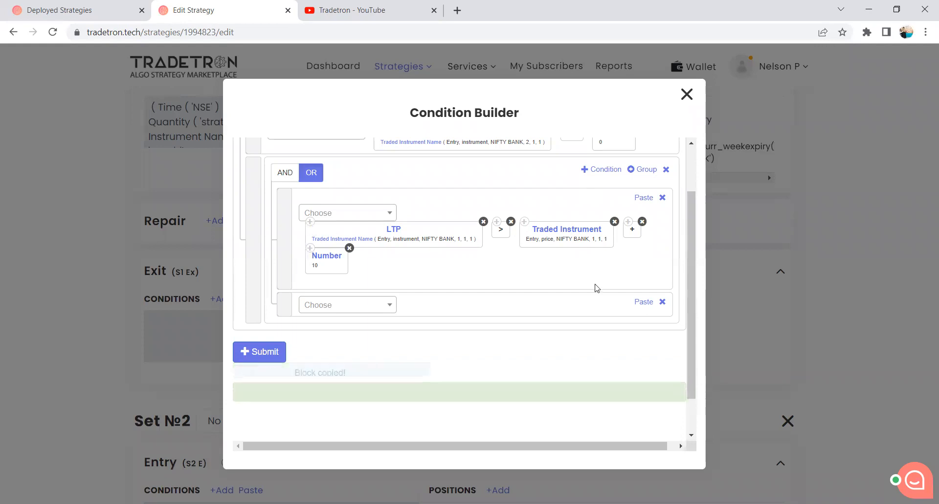
click(637, 307)
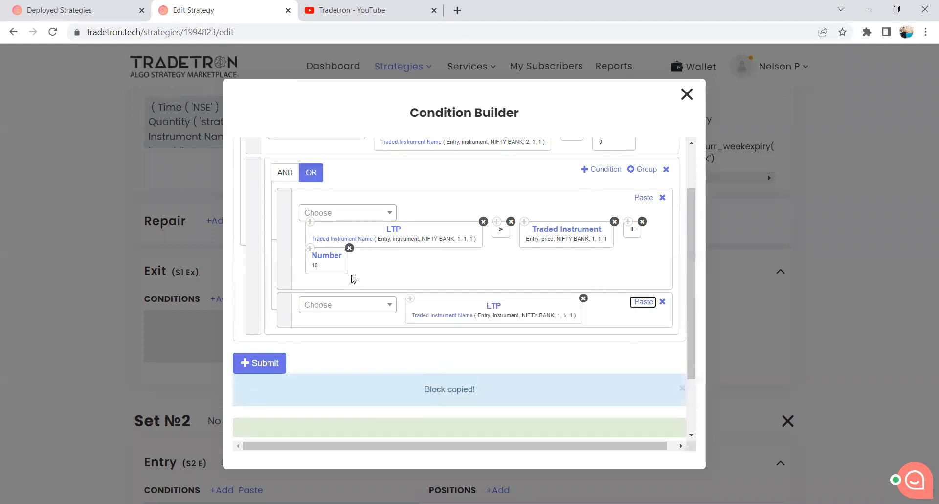
click(346, 309)
text(<)
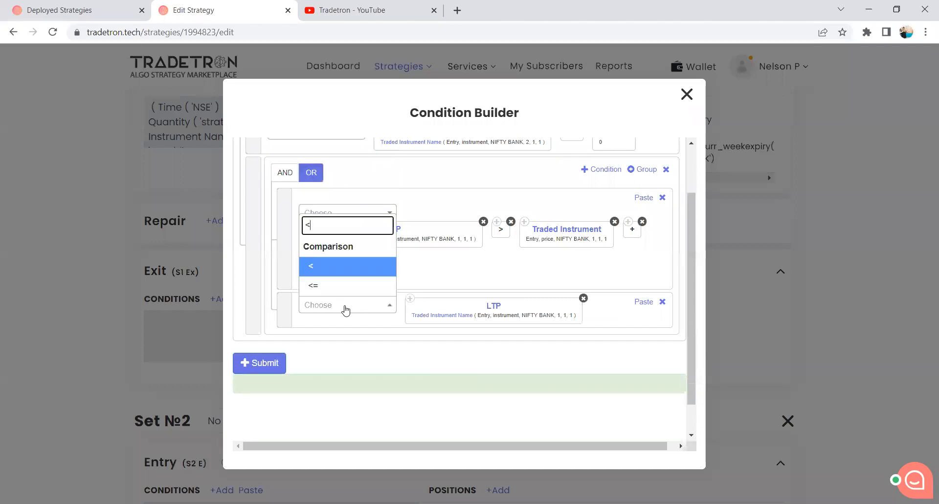
click(336, 270)
Complete the second nested condition with a copy of the Traded Instrument block, the - operator and a copy of the Number 10 block.
click(524, 222)
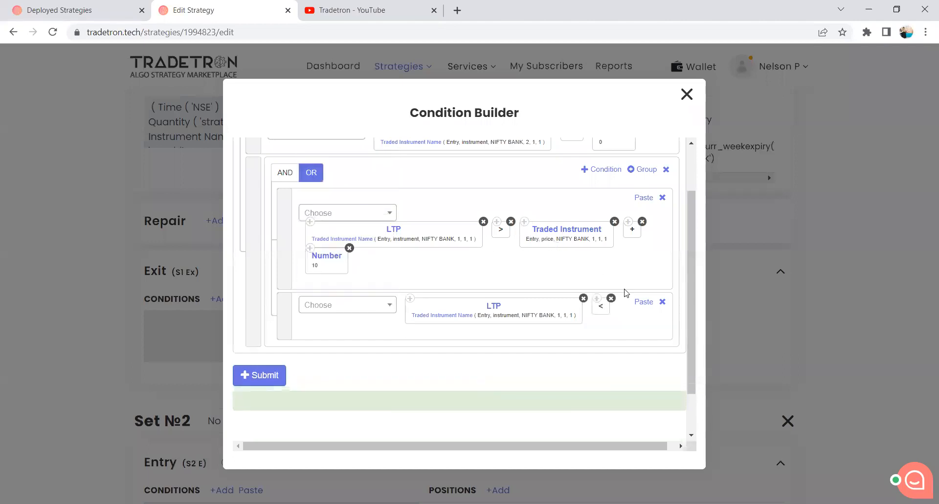
click(644, 302)
click(340, 318)
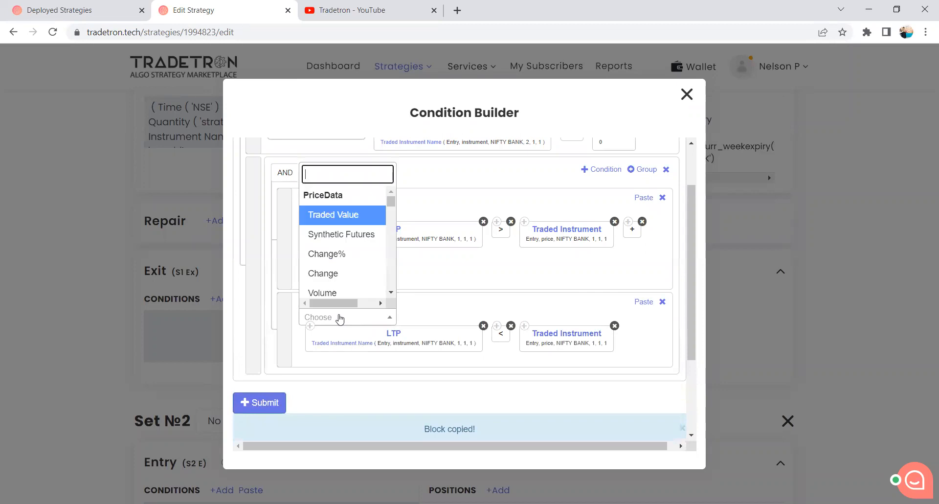
text(-)
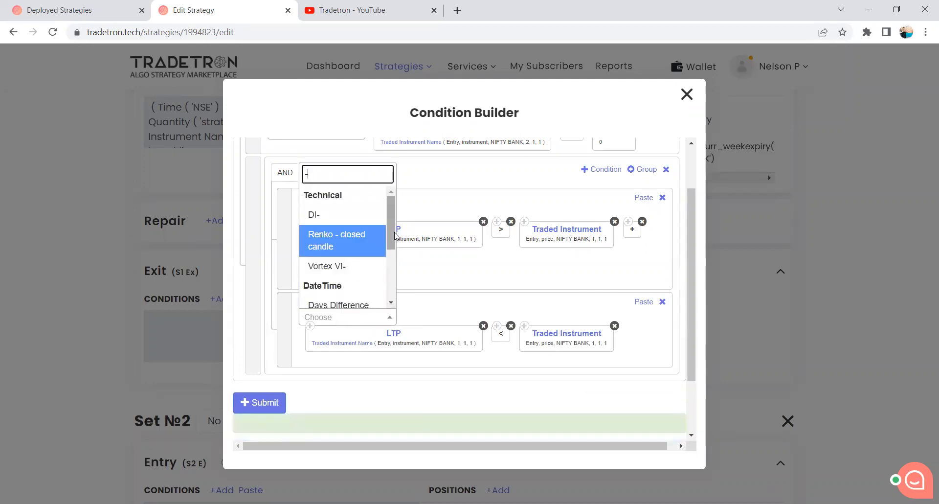
scroll(372, 274, down, 5)
click(353, 300)
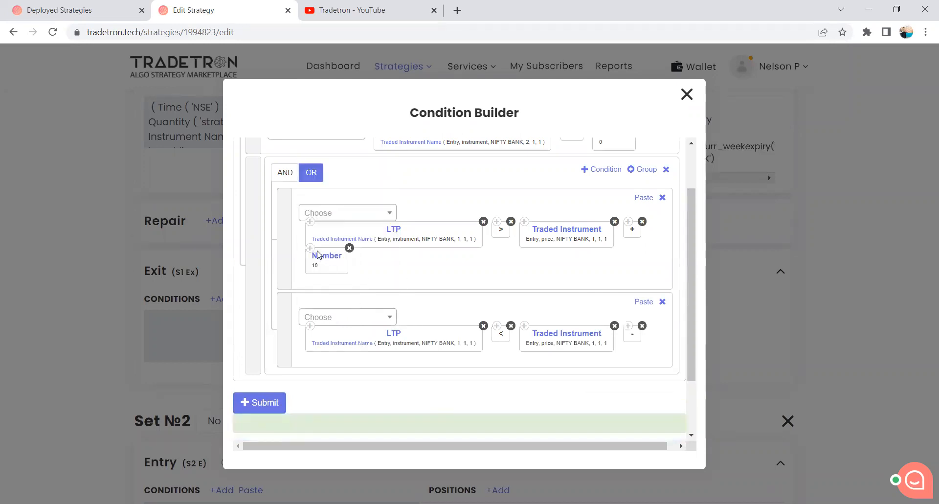
click(643, 303)
click(554, 370)
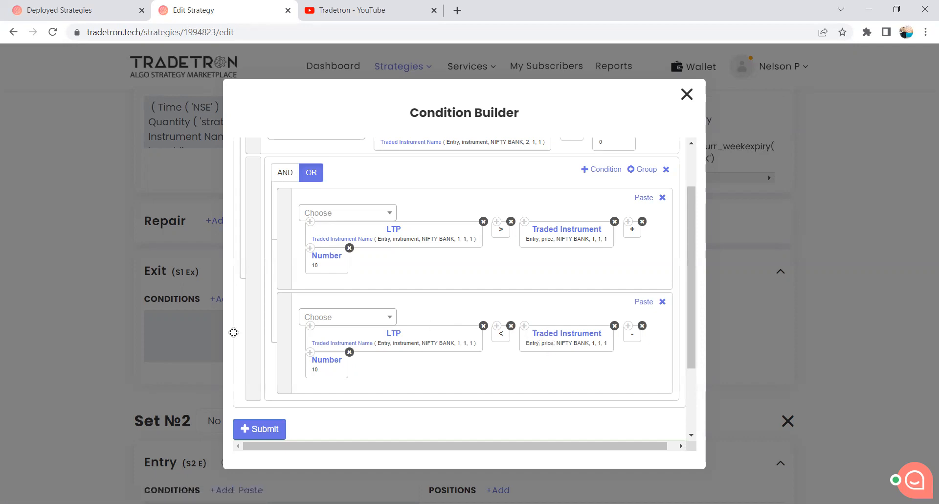
Replace the == operator with != in the Net Quantity exit condition.
scroll(400, 370, up, 2)
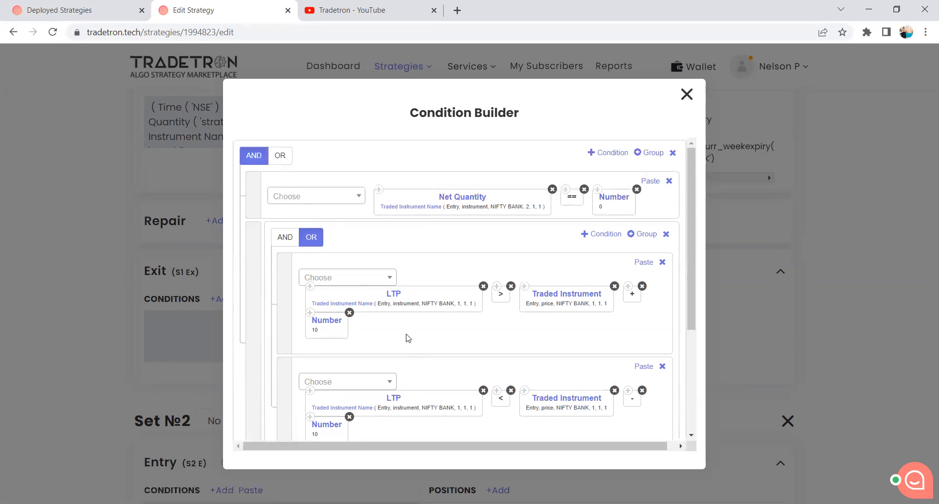
scroll(408, 337, down, 3)
scroll(402, 322, up, 3)
click(348, 200)
text(=)
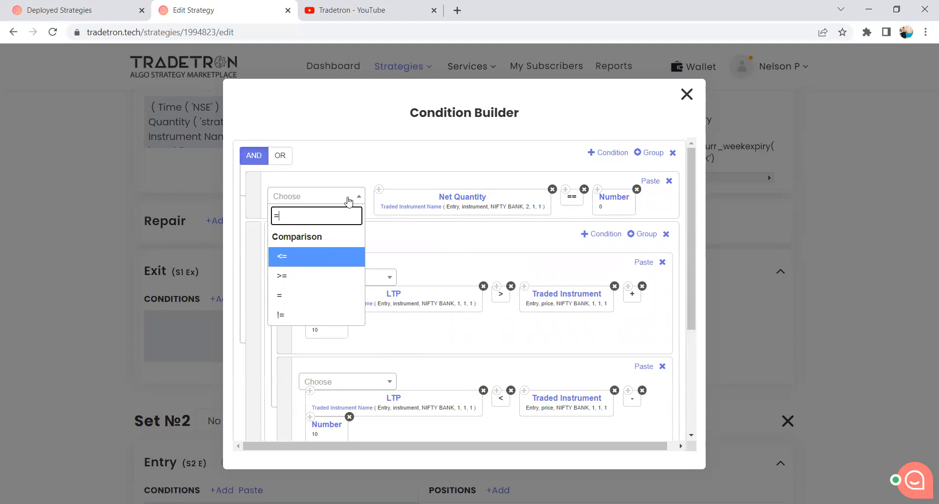
click(304, 315)
mouse_move(557, 212)
mouse_down()
mouse_move(497, 210)
mouse_move(566, 194)
mouse_move(567, 211)
mouse_up()
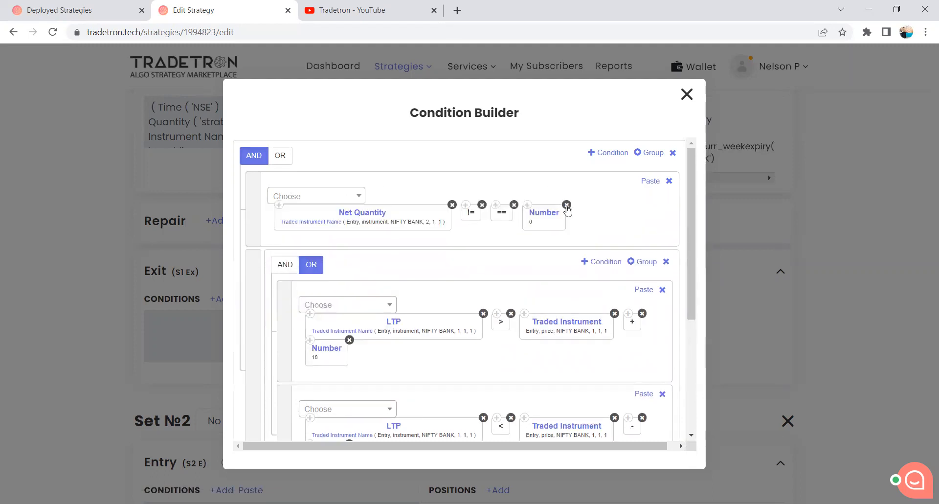
click(514, 205)
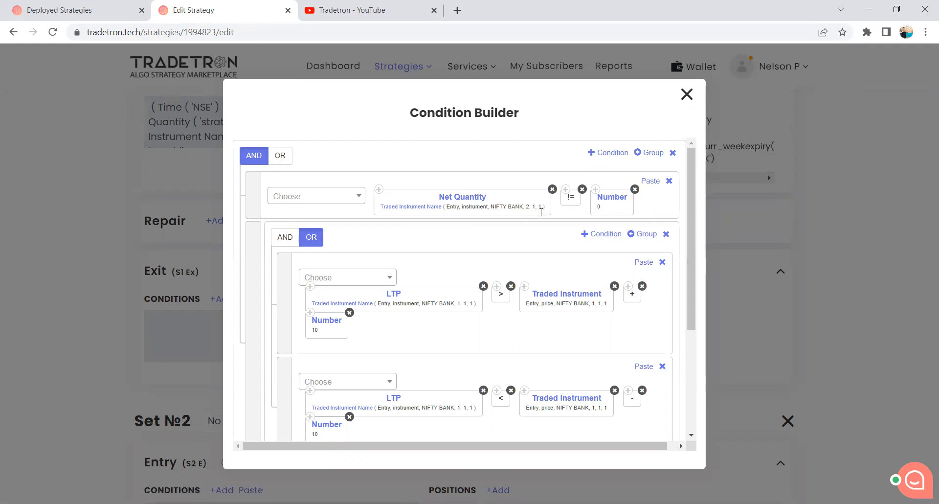
Submit Set 1's exit conditions and close the Condition Builder.
scroll(532, 261, down, 2)
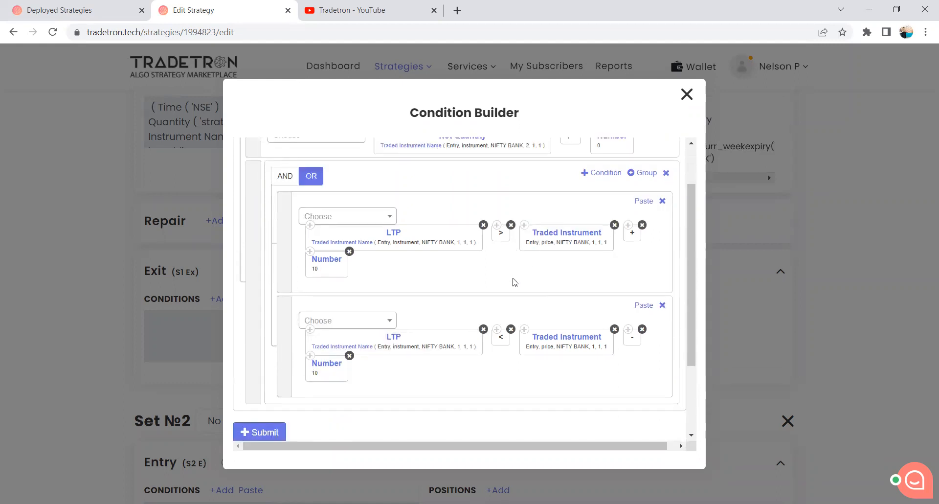
scroll(513, 280, up, 1)
scroll(509, 273, down, 3)
click(267, 329)
click(686, 94)
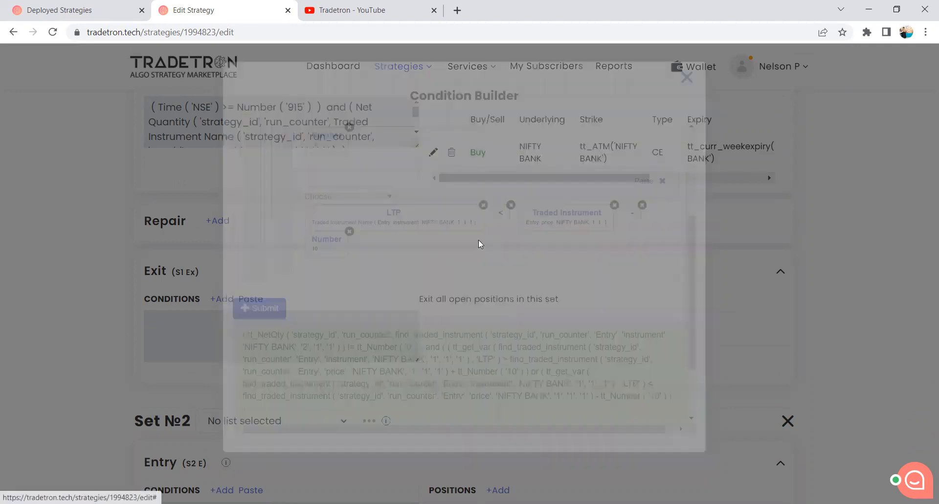
Save the edited strategy and acknowledge the confirmation.
scroll(450, 268, down, 20)
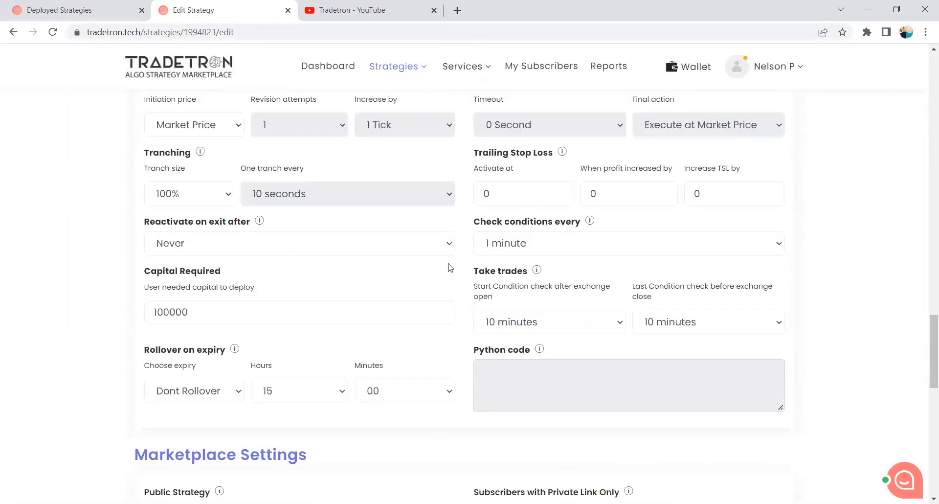
scroll(450, 267, down, 10)
click(464, 127)
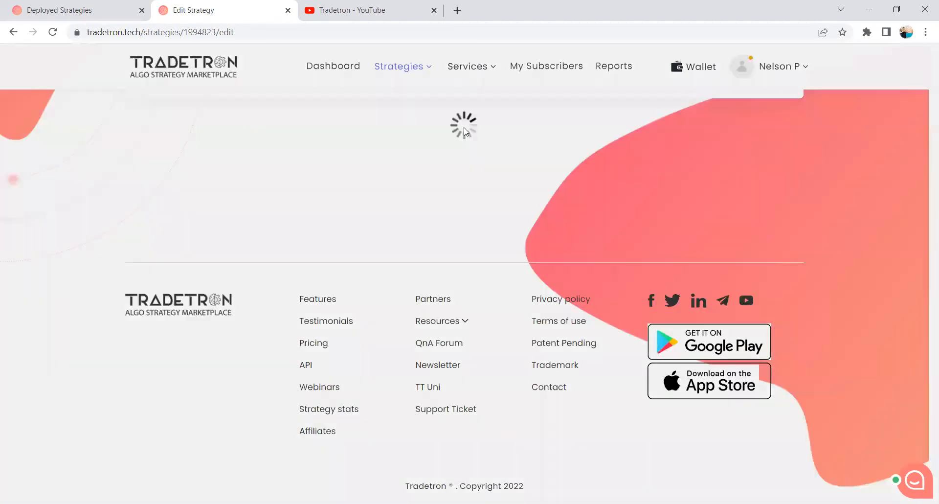
click(534, 358)
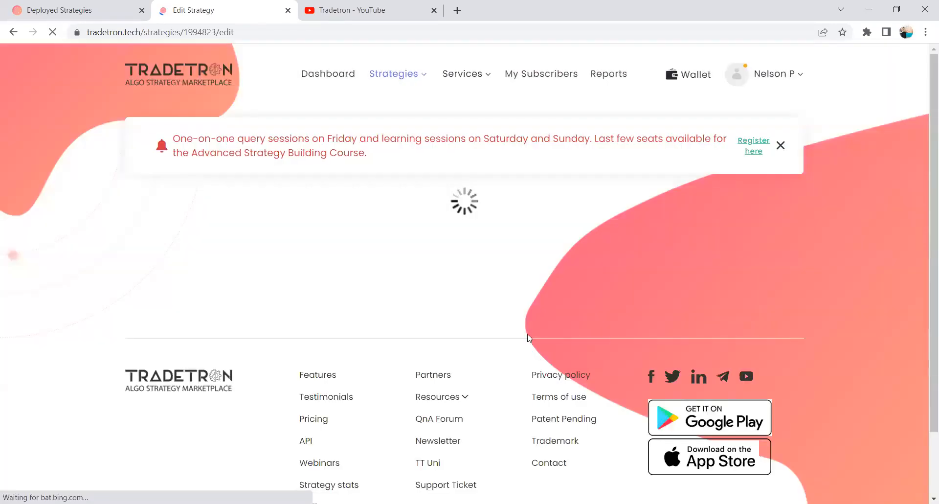
Review Set 1's entry and exit conditions on the reloaded page and save the strategy once more.
scroll(529, 338, down, 4)
scroll(529, 338, down, 7)
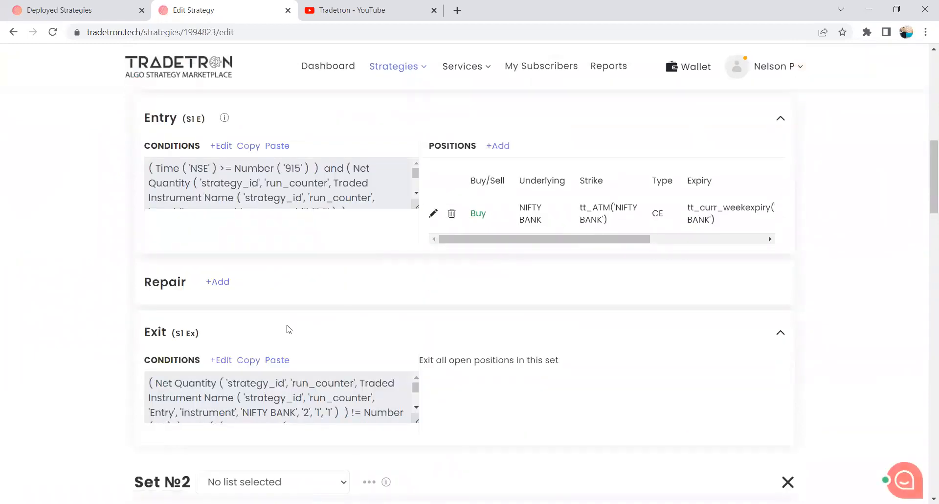
scroll(287, 330, down, 5)
scroll(233, 301, up, 3)
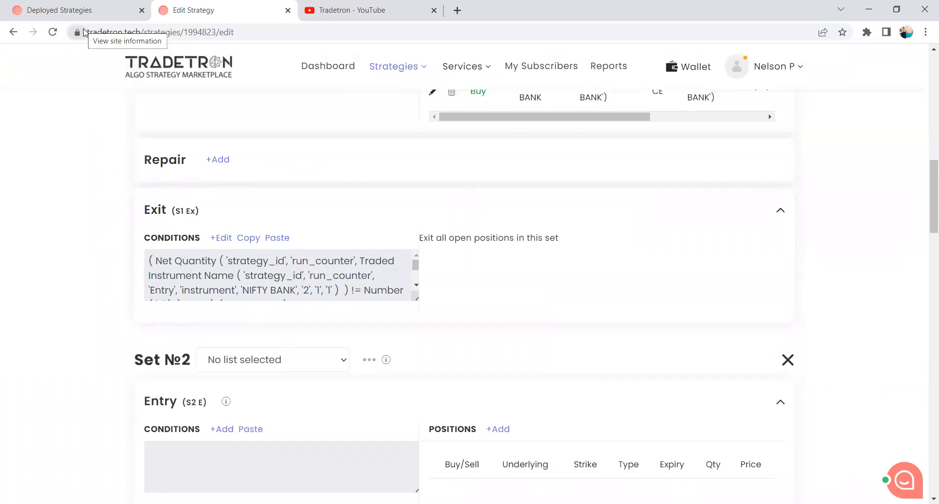
scroll(359, 199, up, 5)
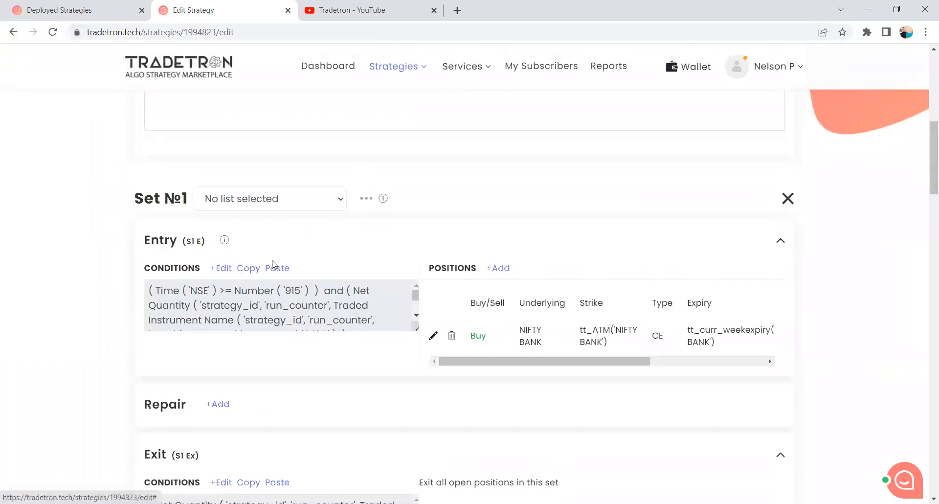
scroll(381, 303, down, 3)
scroll(437, 370, down, 20)
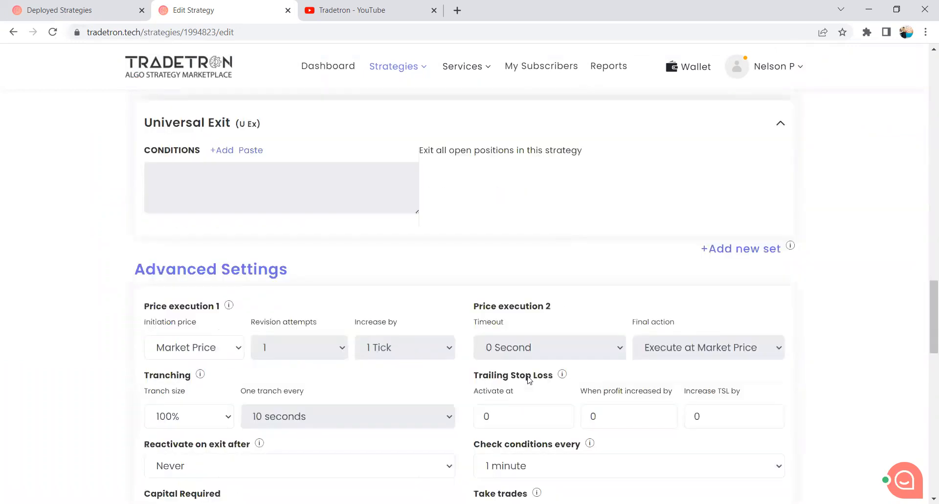
scroll(465, 392, down, 3)
click(450, 256)
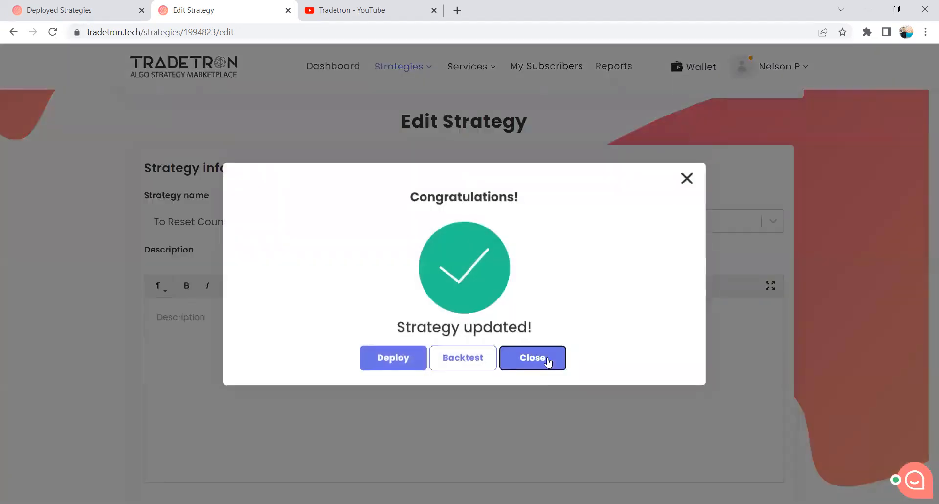
click(545, 359)
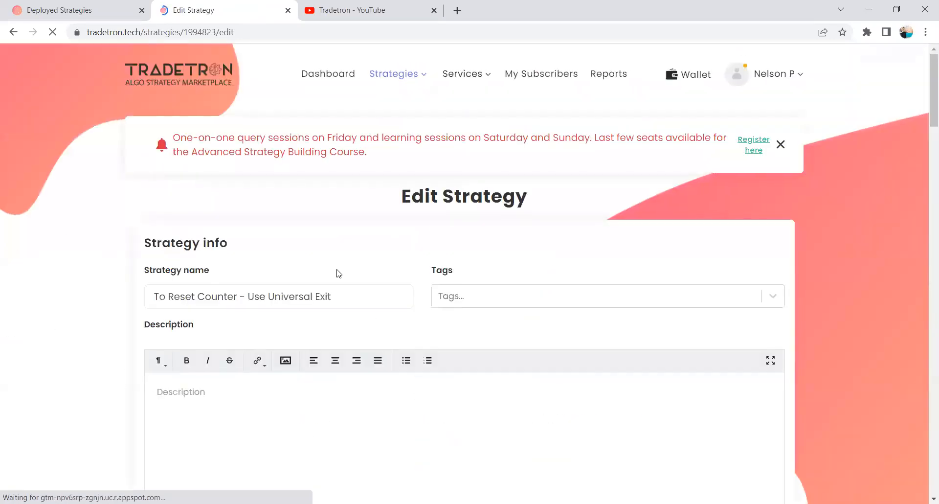
Copy Set 1's entry conditions and paste them into Set 2's entry conditions.
scroll(335, 272, down, 8)
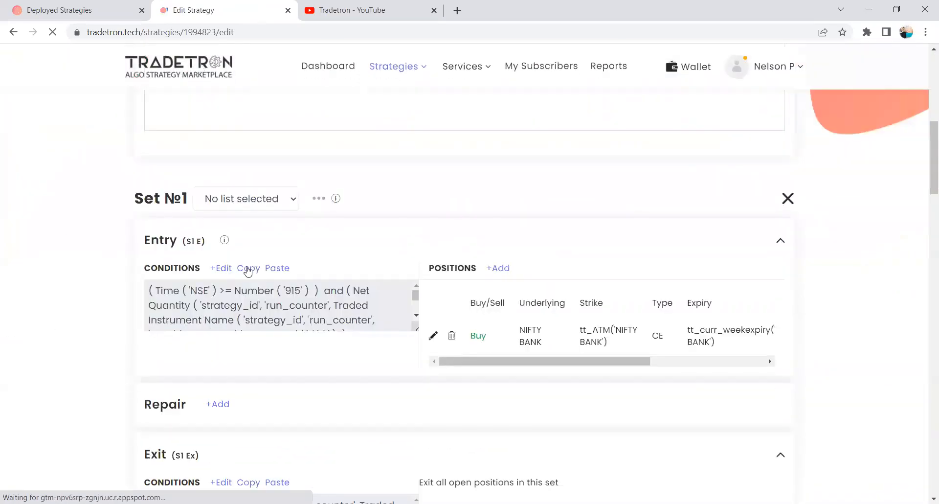
click(248, 268)
scroll(249, 270, down, 9)
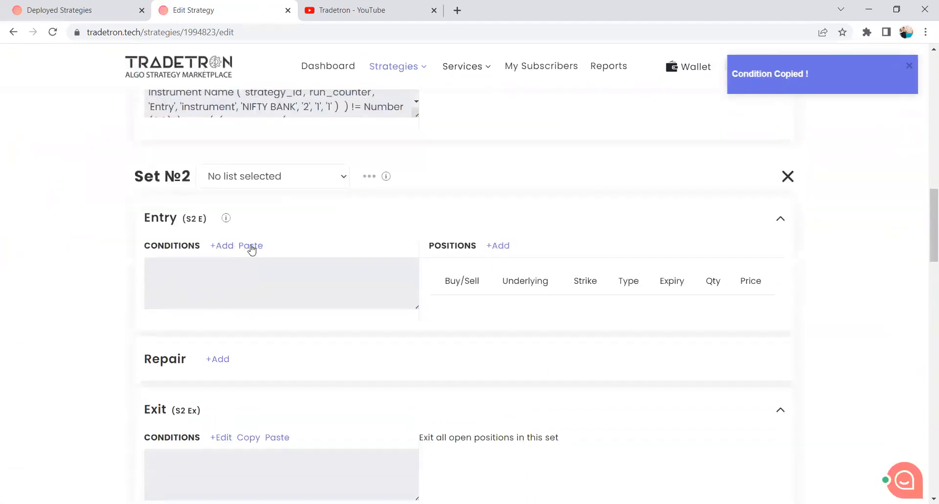
click(252, 248)
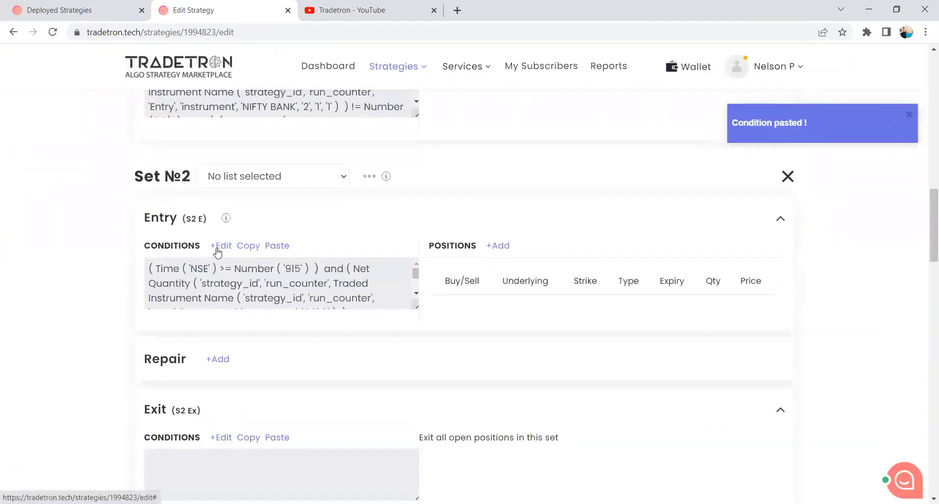
In Set 2's entry conditions, change the Net Quantity condition's Traded Instrument Name to set number 2.
click(219, 250)
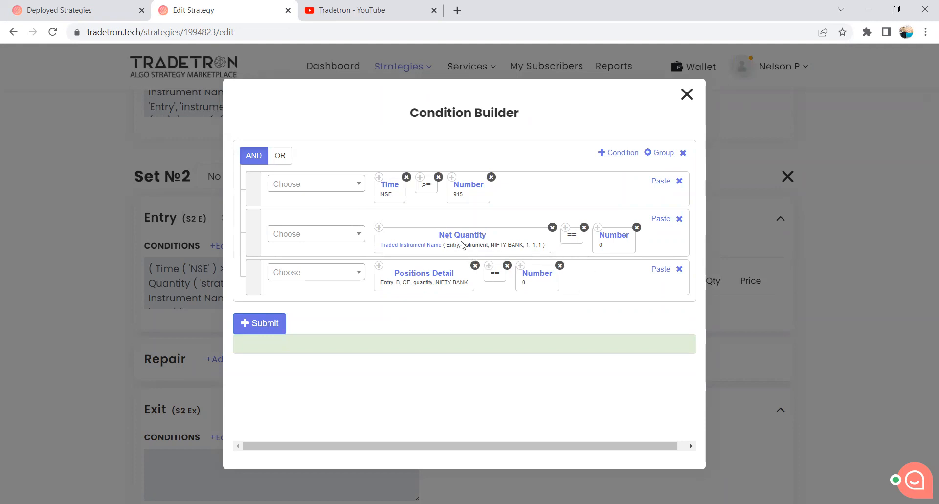
click(412, 248)
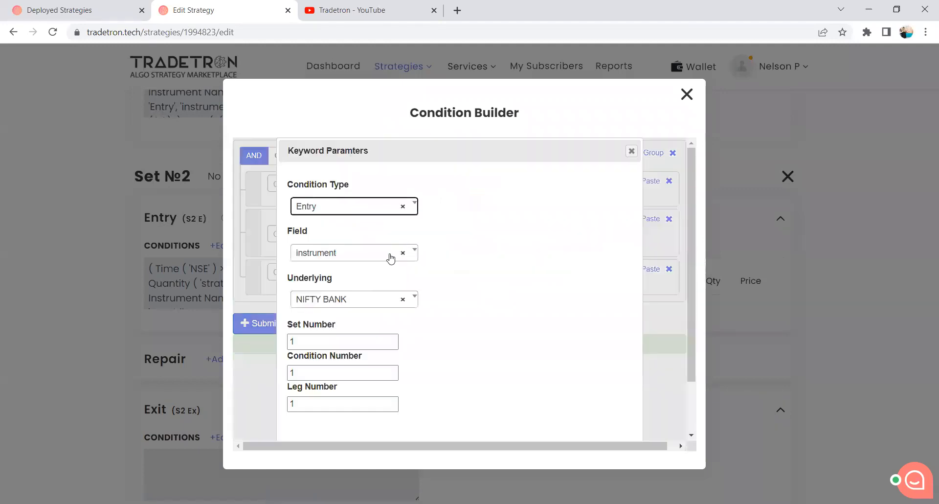
double_click(291, 342)
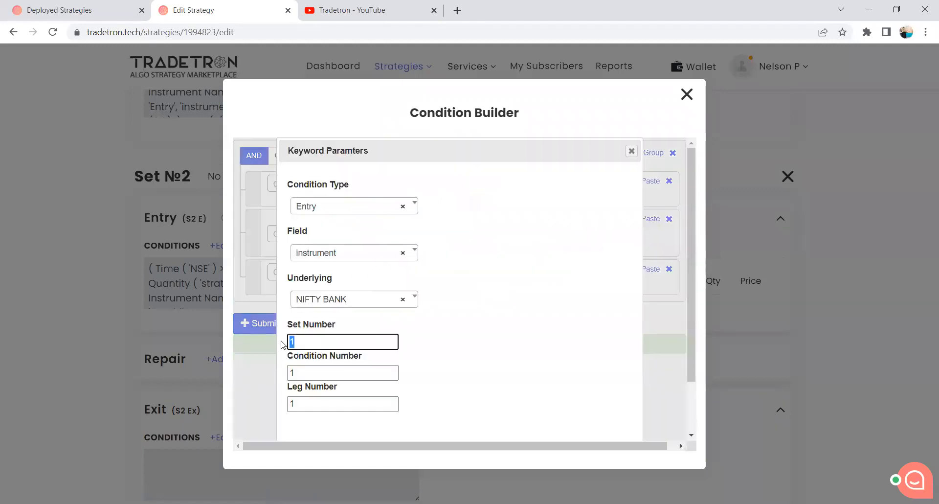
text(2)
scroll(568, 405, down, 3)
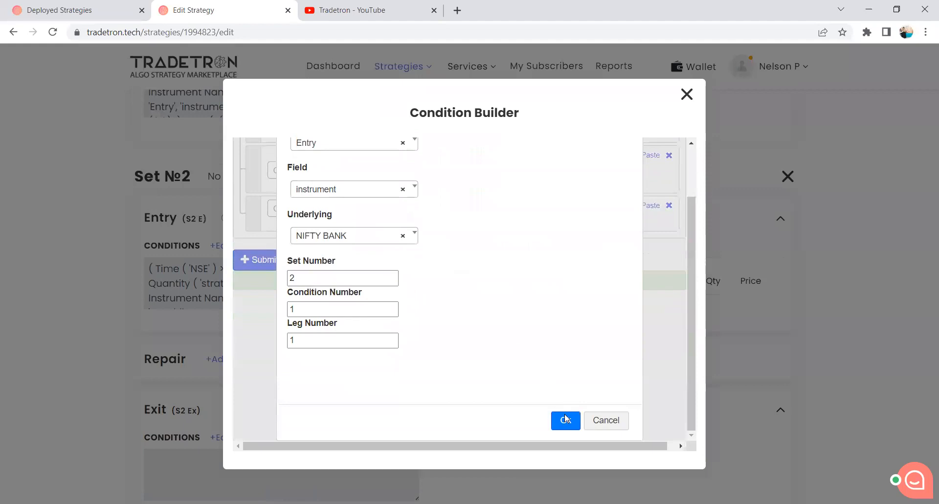
click(563, 419)
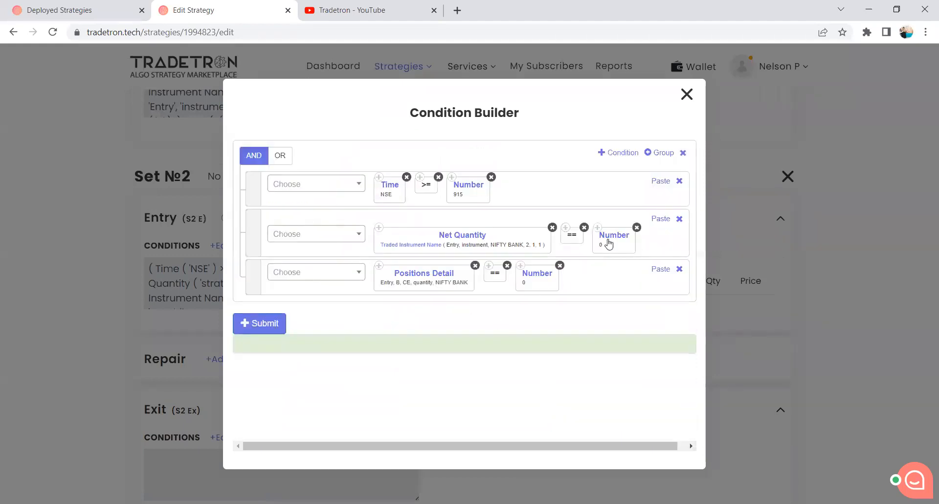
Set the Positions Detail instrument type to PE, then submit Set 2's entry conditions and close the Condition Builder.
click(410, 278)
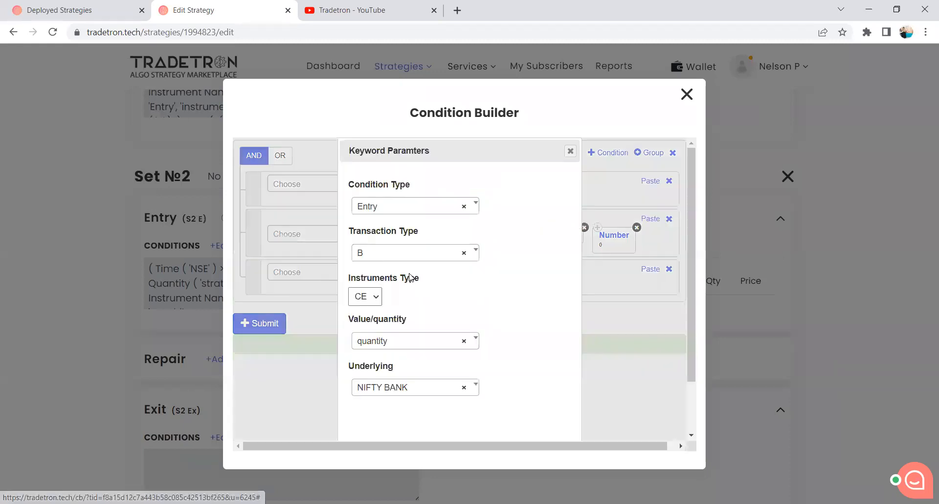
click(372, 303)
click(364, 333)
scroll(492, 323, down, 2)
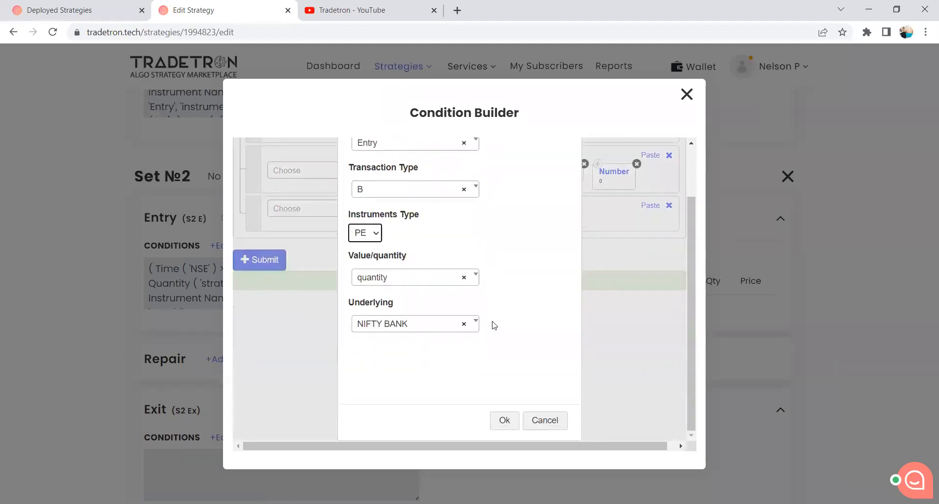
click(497, 420)
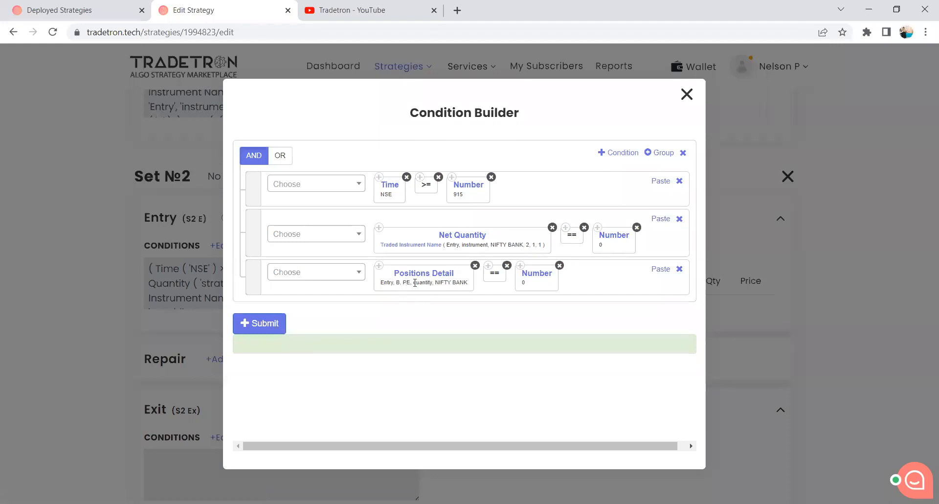
click(274, 329)
click(686, 94)
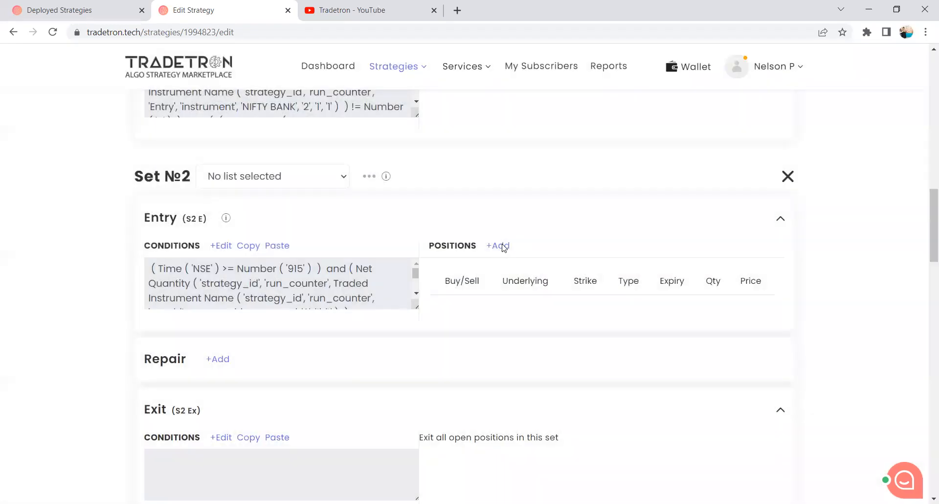
Start a Buy position for Set 2's entry with exchange NFO, type Put and underlying NIFTY BANK.
click(502, 245)
click(370, 219)
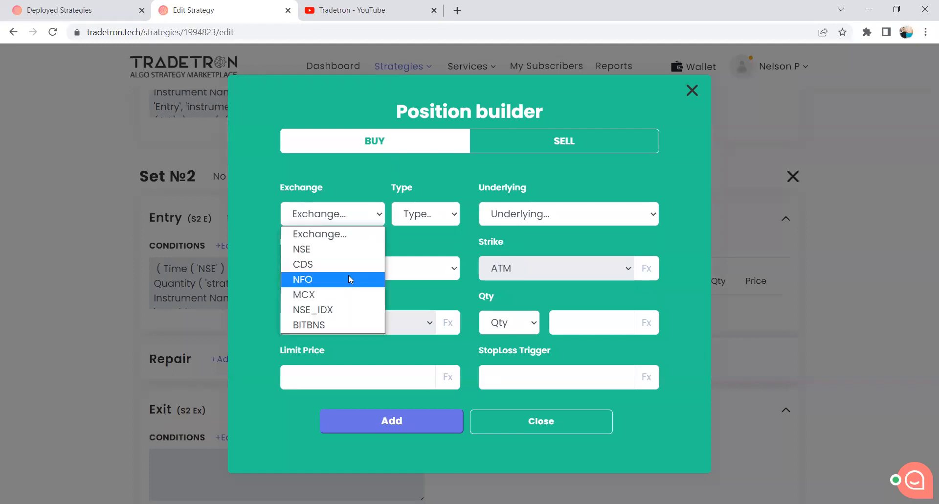
click(349, 274)
click(412, 223)
click(417, 248)
click(520, 220)
key(n)
key(i)
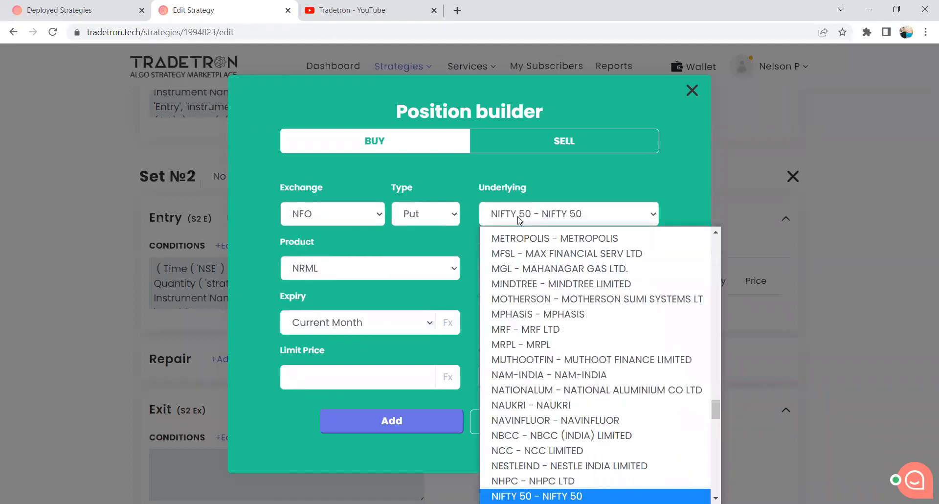
key(Down)
key(Return)
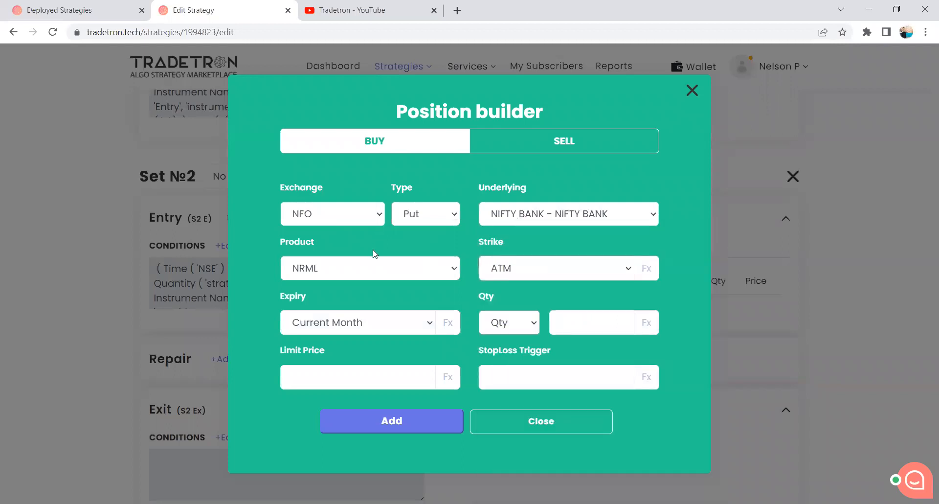
Set the Put position to product MIS, expiry Current Week and quantity 1 lot, and add it to Set 2's entry.
click(375, 267)
click(372, 302)
click(373, 320)
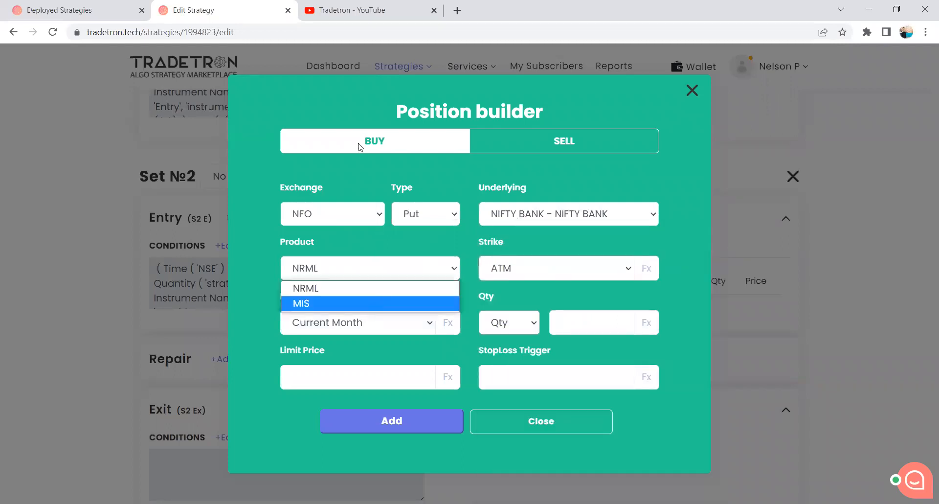
key(Return)
click(518, 325)
click(513, 372)
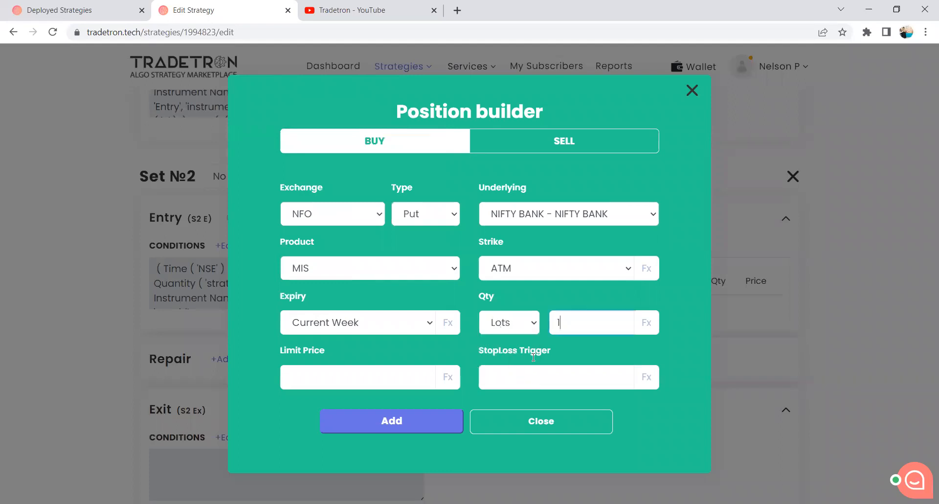
click(428, 424)
click(514, 411)
Copy Set 1's exit conditions and paste them into Set 2's exit conditions.
scroll(328, 352, down, 5)
scroll(333, 342, up, 2)
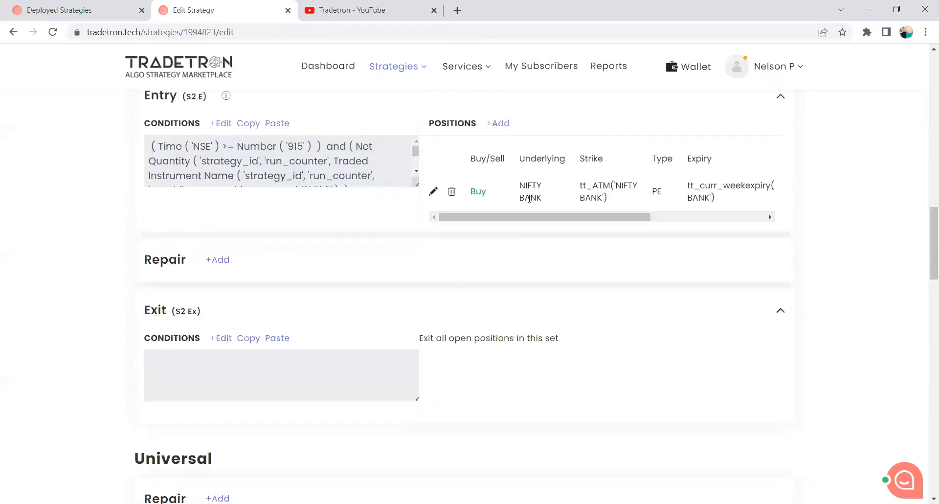
scroll(360, 272, up, 2)
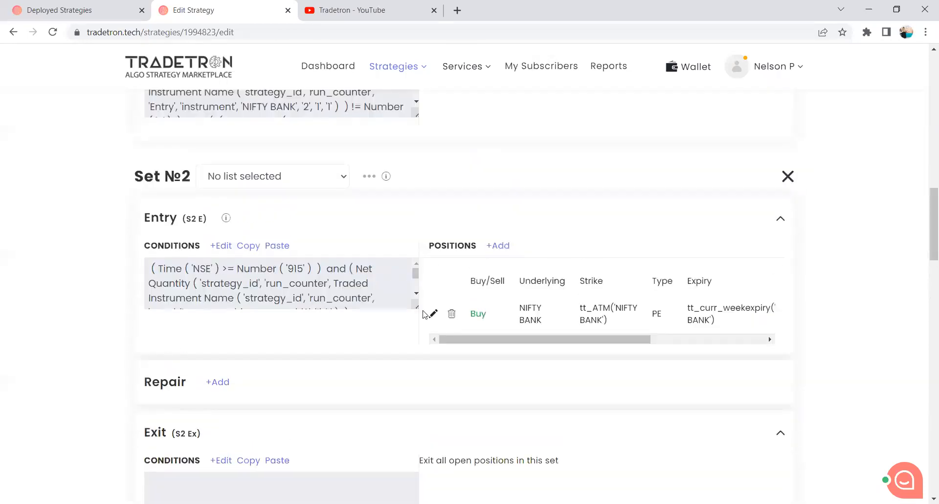
scroll(360, 326, up, 1)
scroll(360, 326, down, 2)
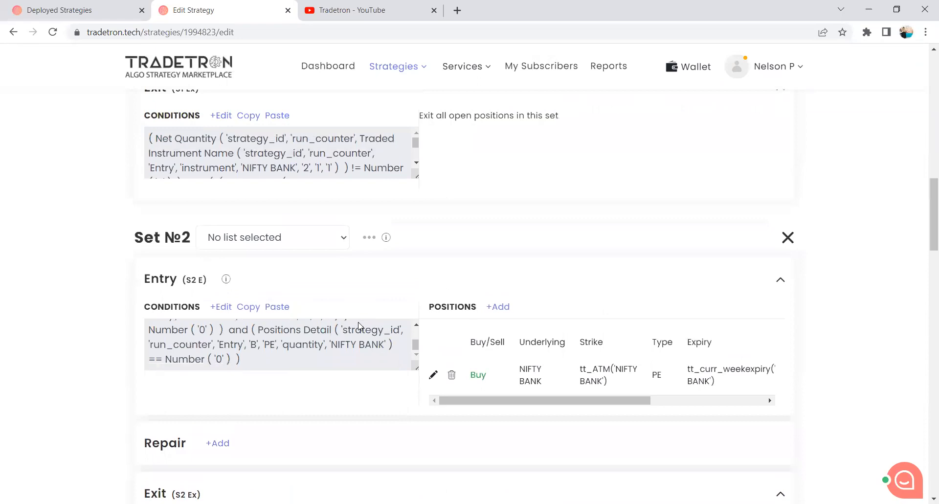
scroll(345, 370, up, 2)
scroll(318, 352, up, 2)
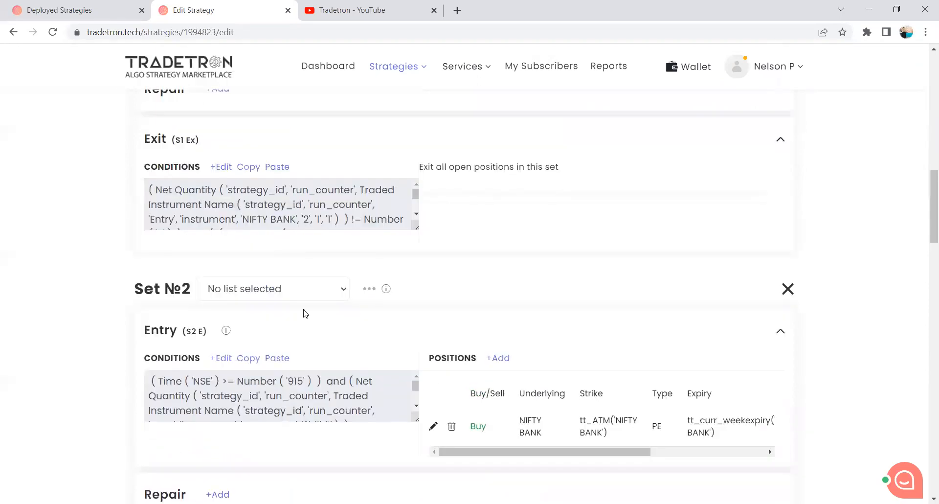
click(248, 239)
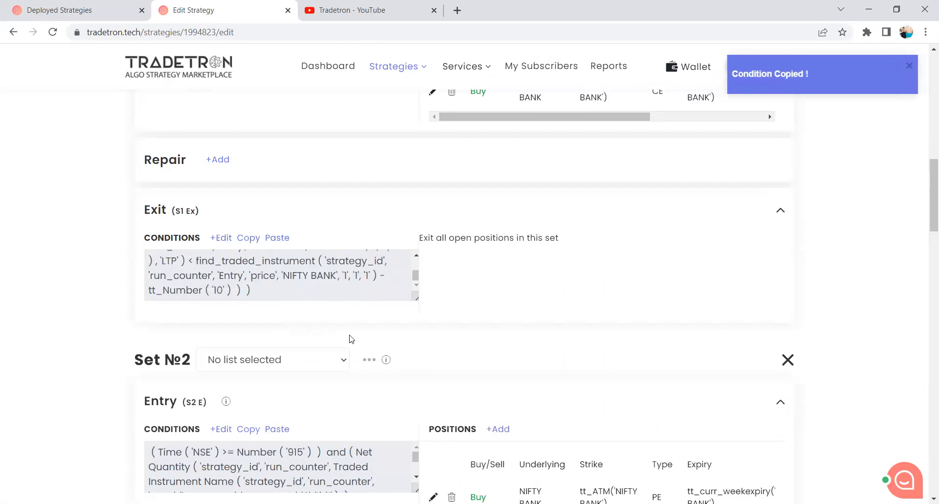
scroll(350, 338, down, 6)
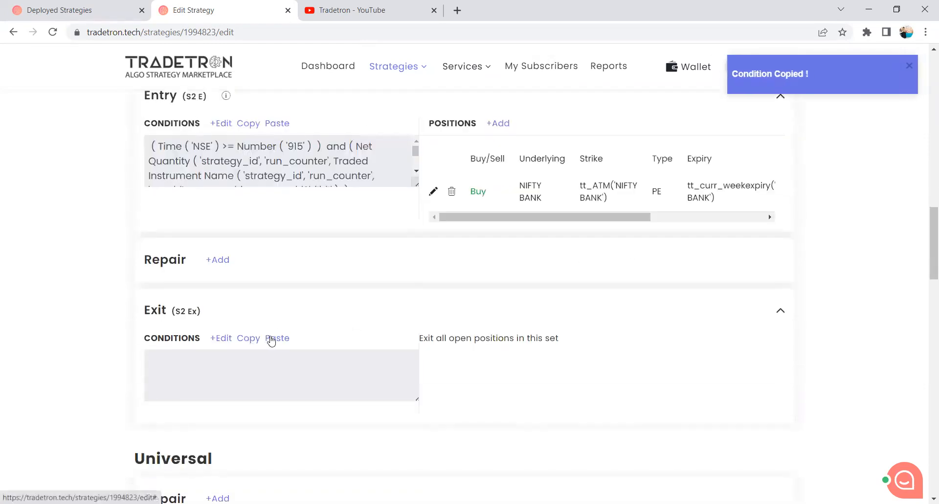
click(273, 341)
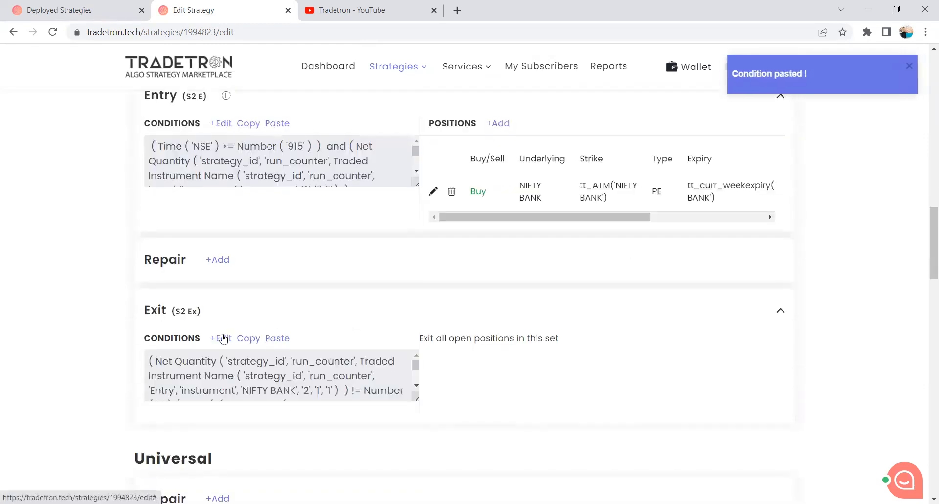
In Set 2's exit conditions, change the Net Quantity condition's Traded Instrument Name to set number 1.
click(223, 338)
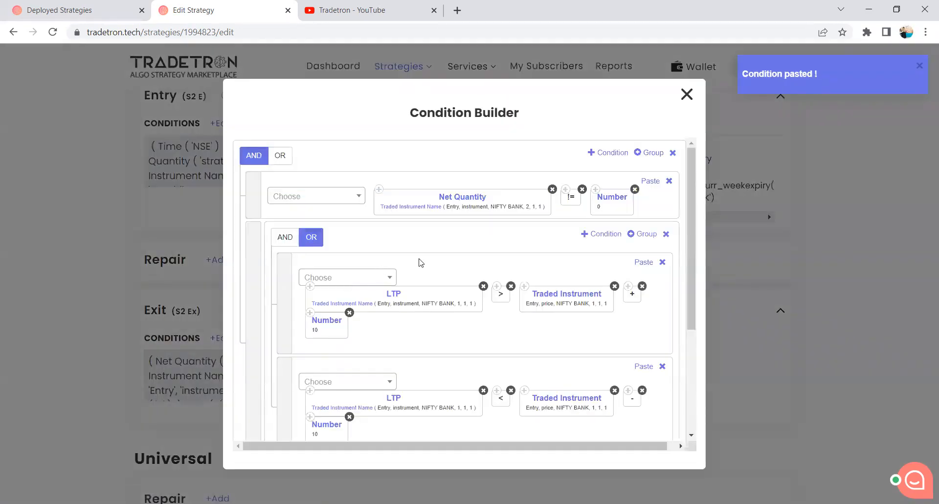
scroll(420, 263, down, 3)
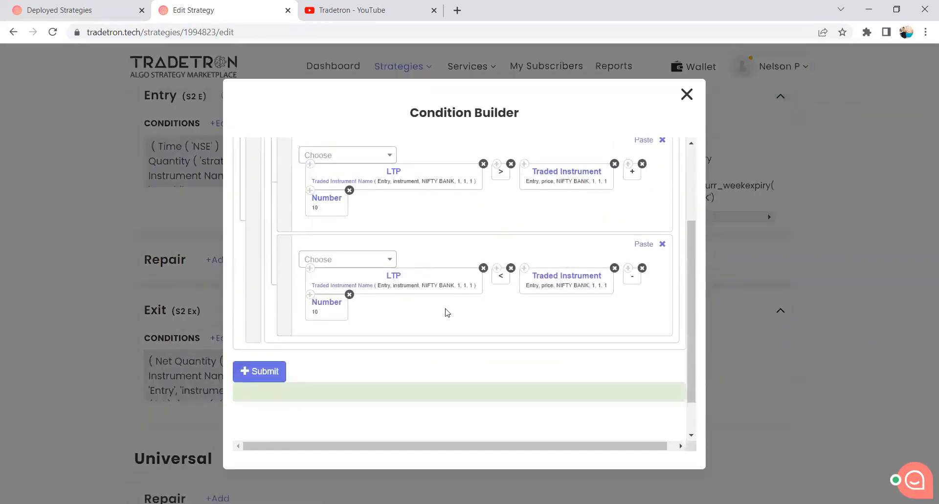
scroll(447, 312, up, 3)
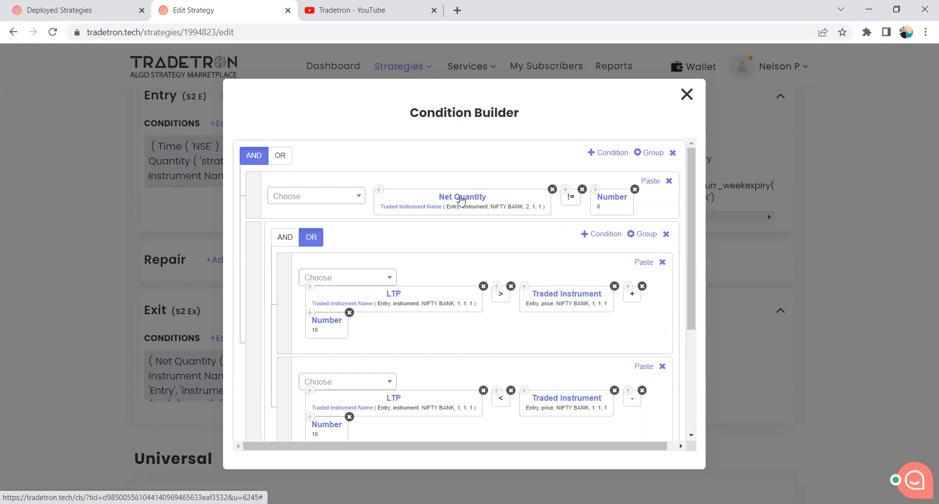
click(406, 211)
drag(300, 341, 284, 343)
text(1)
scroll(522, 324, down, 5)
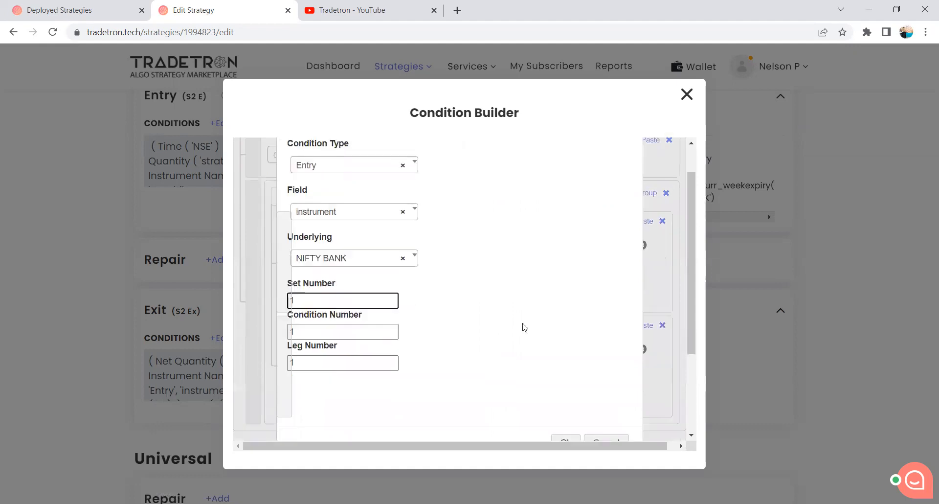
click(571, 318)
Change the LTP keyword's set number to 2 in the exit condition that uses the > operator.
scroll(574, 318, up, 5)
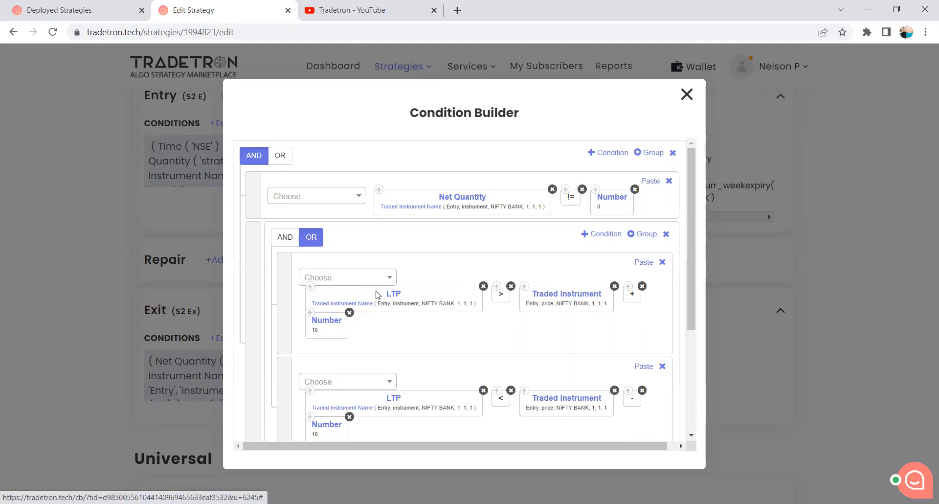
click(356, 306)
drag(298, 342, 284, 345)
scroll(491, 329, down, 3)
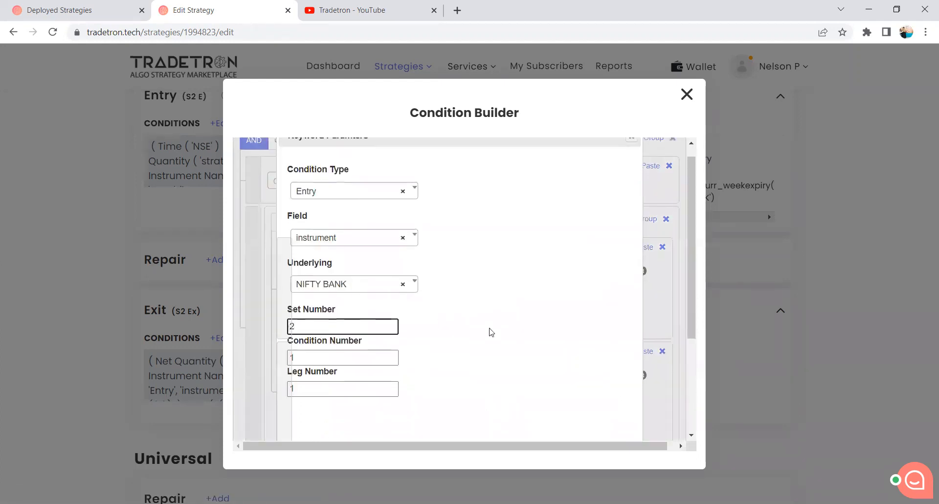
click(560, 364)
Change the Traded Instrument price keyword's set number to 2 in the exit condition that uses the > operator.
scroll(571, 268, up, 1)
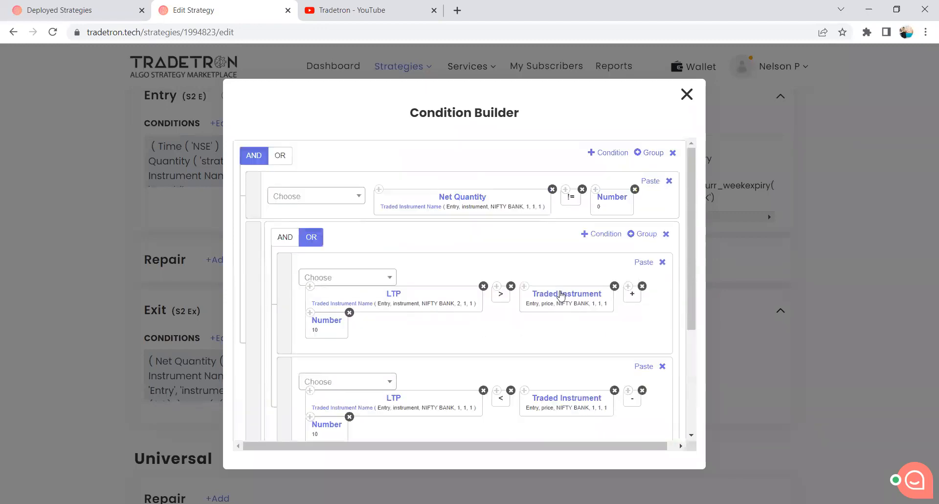
click(362, 302)
drag(321, 341, 288, 341)
text(2)
scroll(360, 336, down, 3)
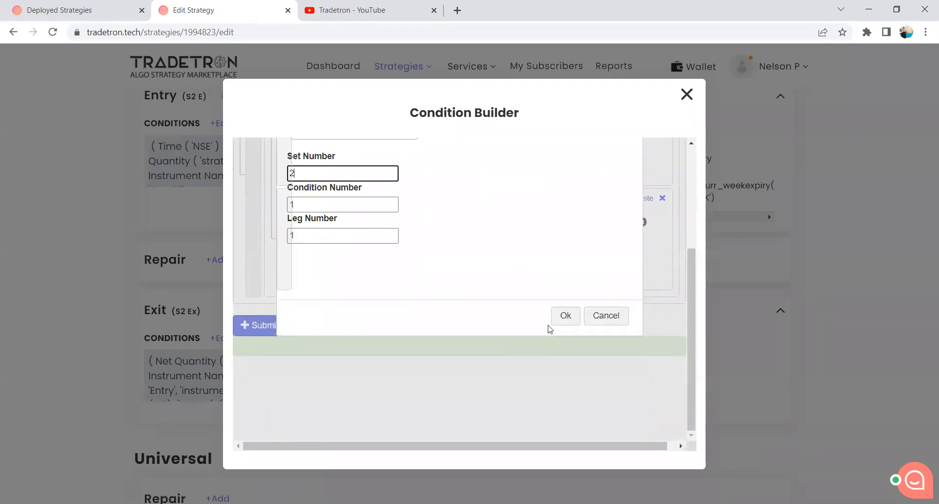
click(563, 315)
Change the LTP keyword's set number to 2 in the exit condition that uses the < operator.
scroll(401, 289, up, 1)
scroll(401, 290, up, 2)
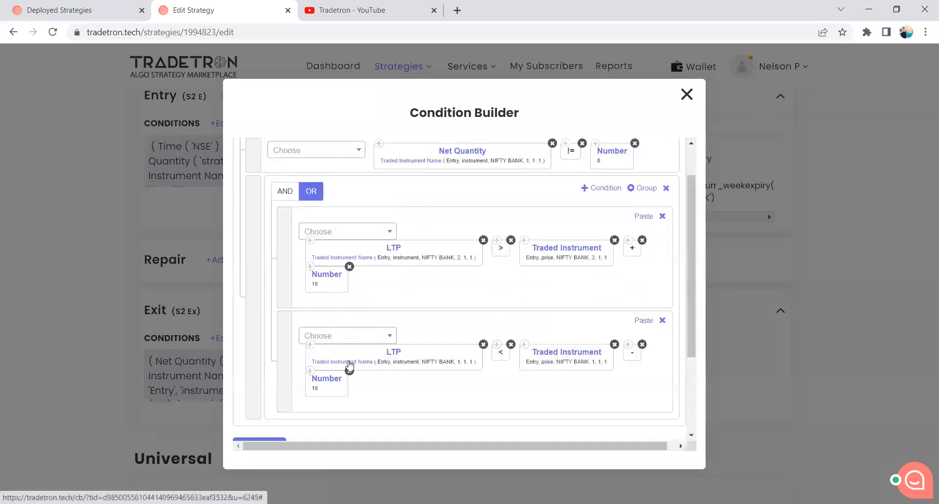
click(348, 365)
drag(313, 342, 283, 342)
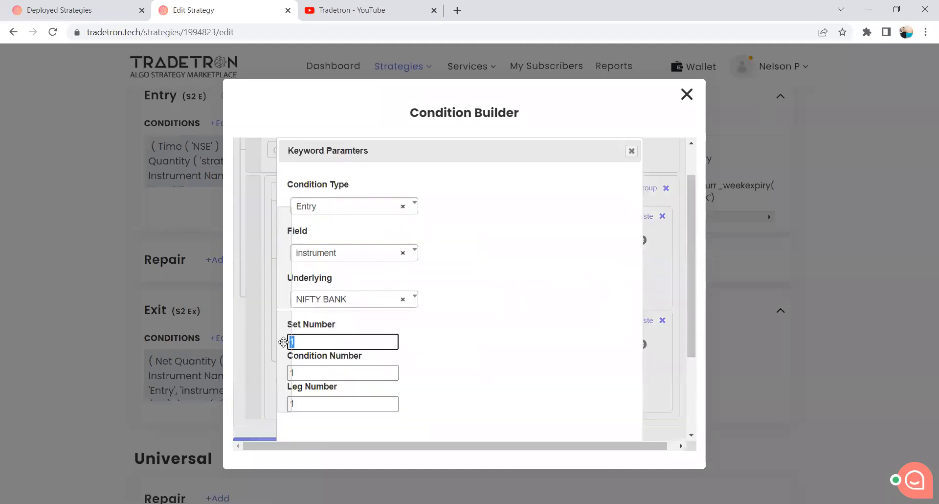
text(2)
scroll(440, 342, down, 2)
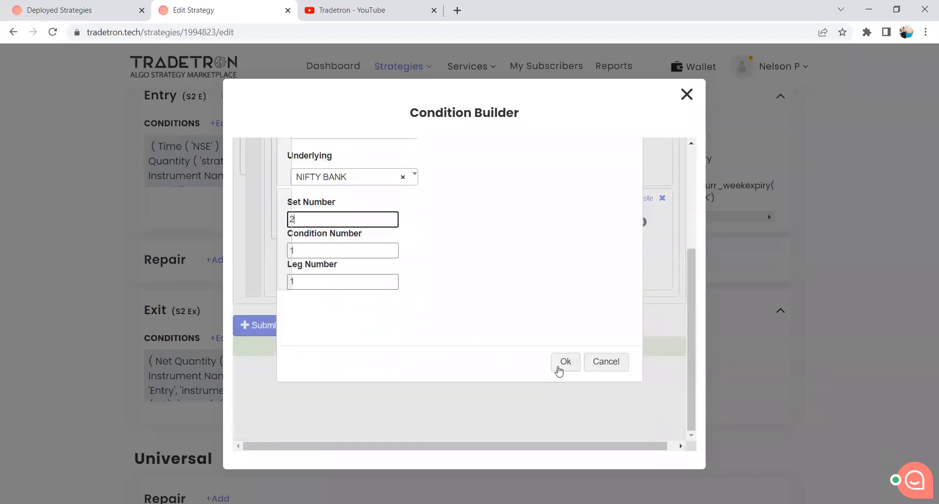
click(562, 361)
Change the Traded Instrument price keyword's set number to 2 in the exit condition that uses the < operator.
scroll(563, 337, up, 1)
click(568, 293)
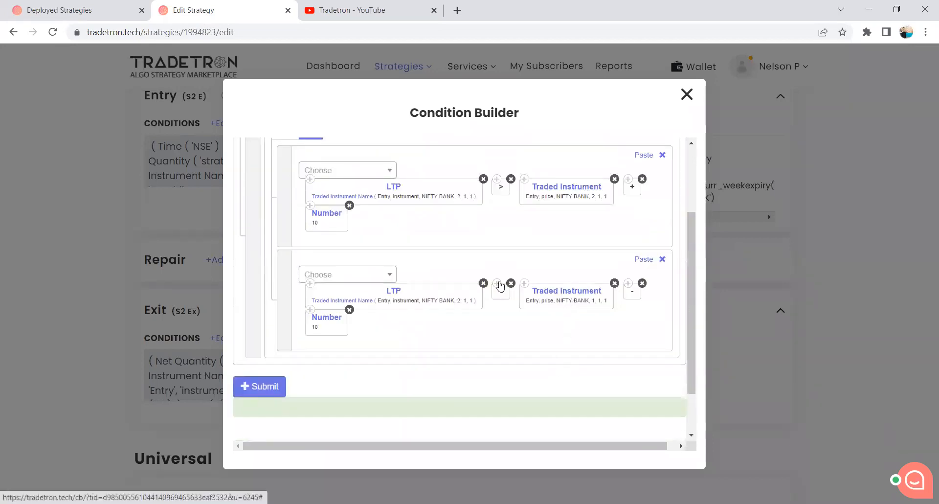
drag(314, 341, 288, 341)
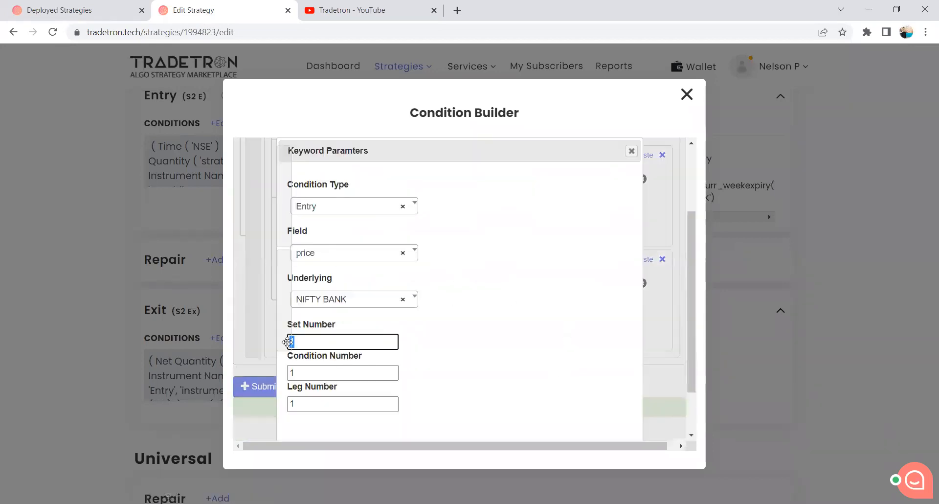
text(2)
scroll(468, 360, down, 2)
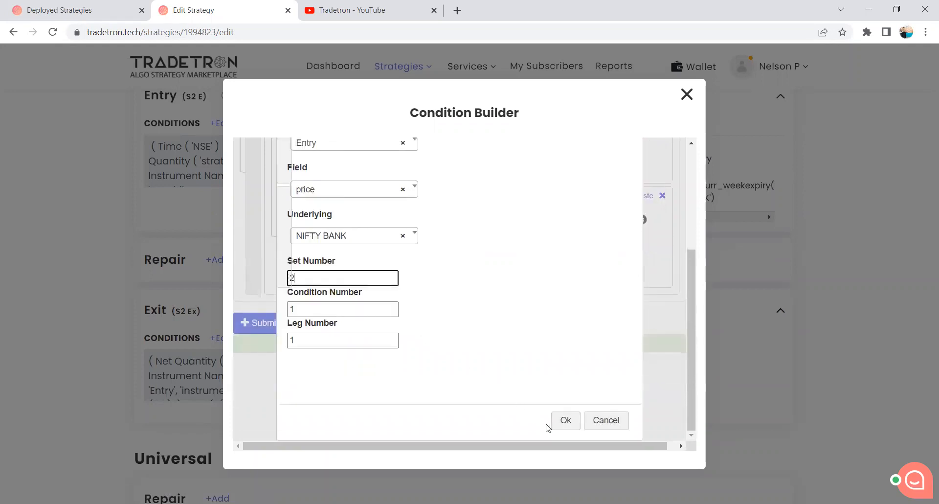
click(562, 421)
Submit Set 2's edited exit conditions and update the strategy, then close the confirmation.
scroll(489, 386, up, 4)
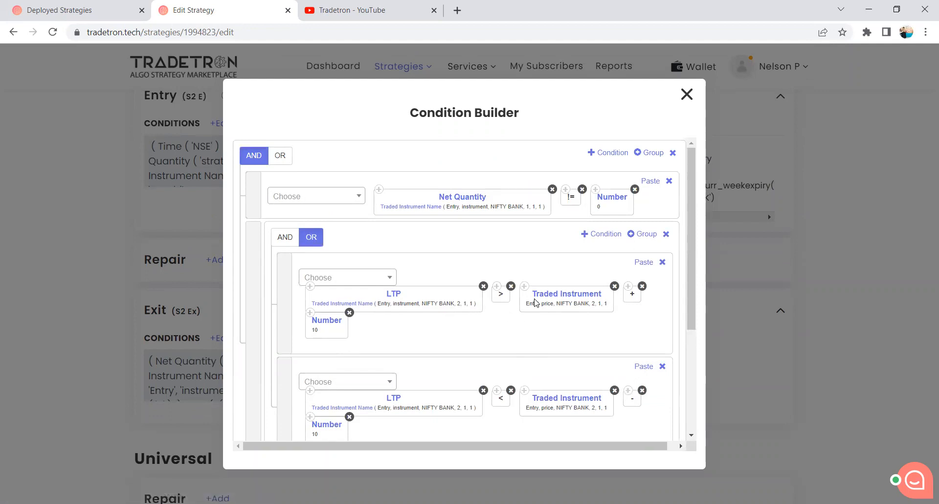
scroll(492, 358, down, 2)
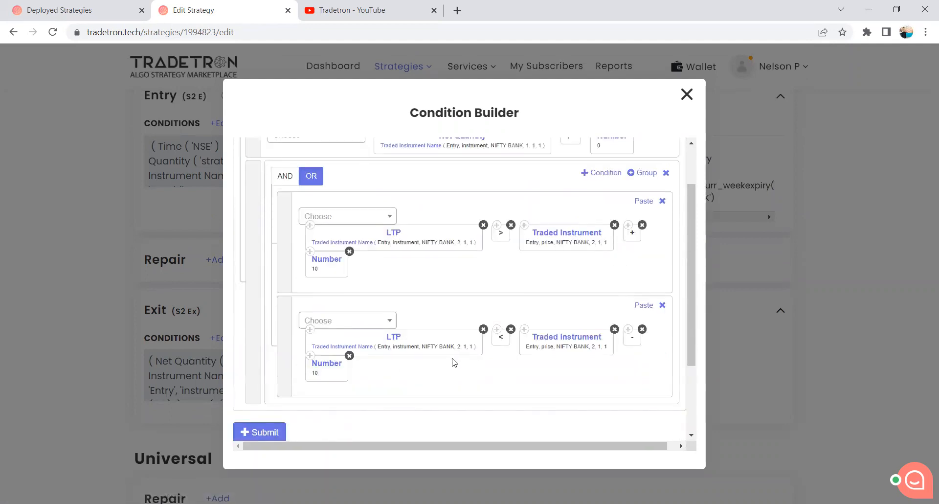
click(264, 433)
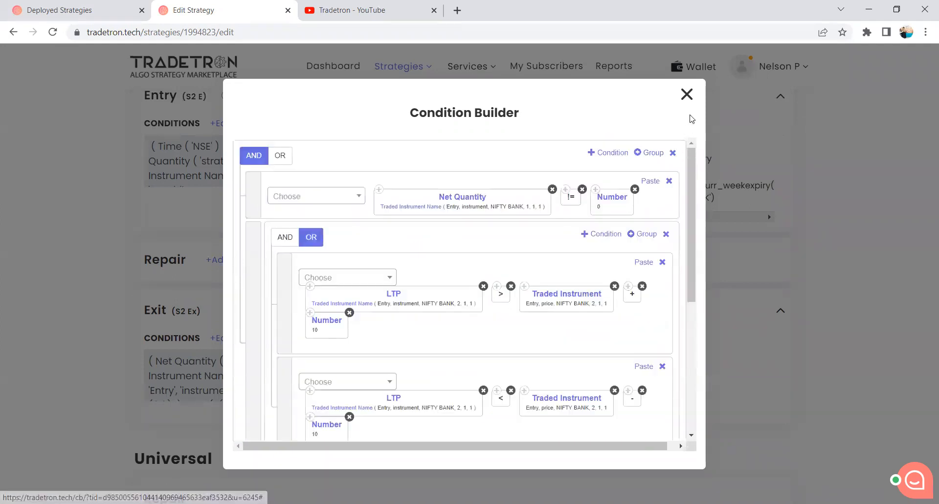
scroll(392, 279, down, 20)
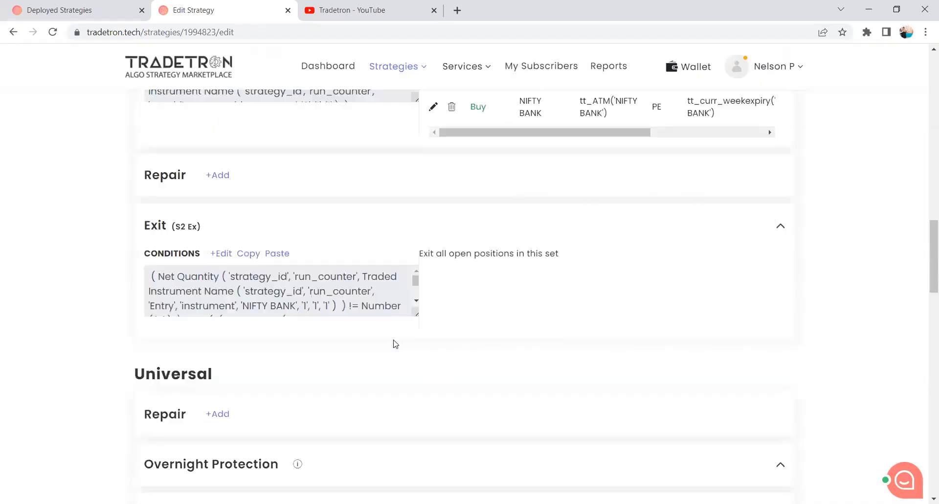
click(445, 330)
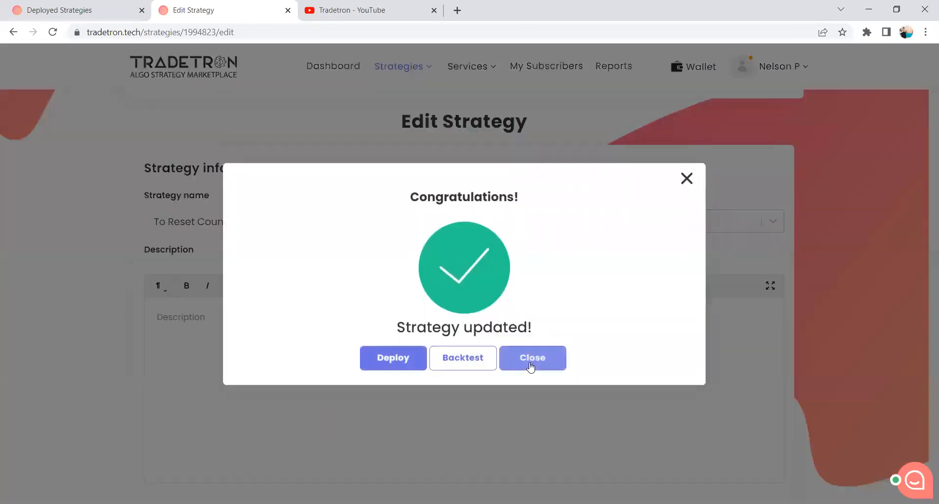
click(530, 362)
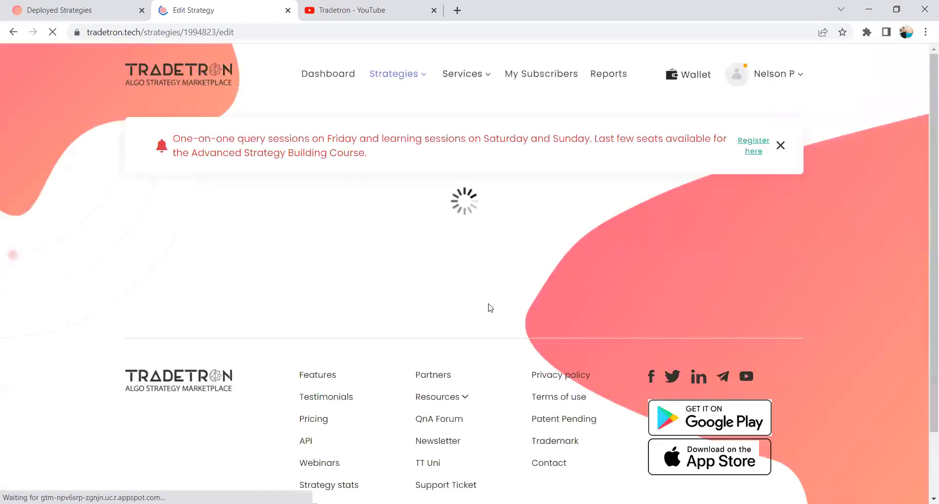
Review the saved exit conditions of Set 1 and Set 2 in the Condition Builder without changing them.
scroll(489, 306, down, 13)
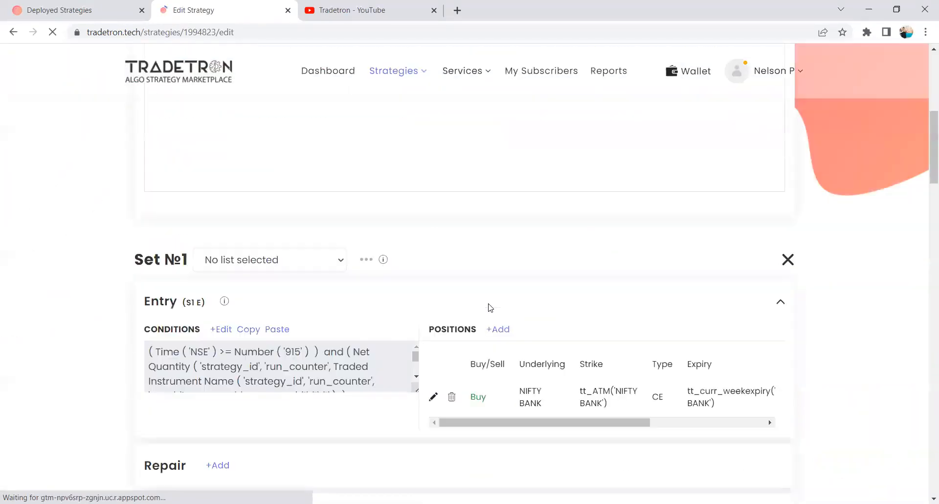
scroll(276, 313, down, 1)
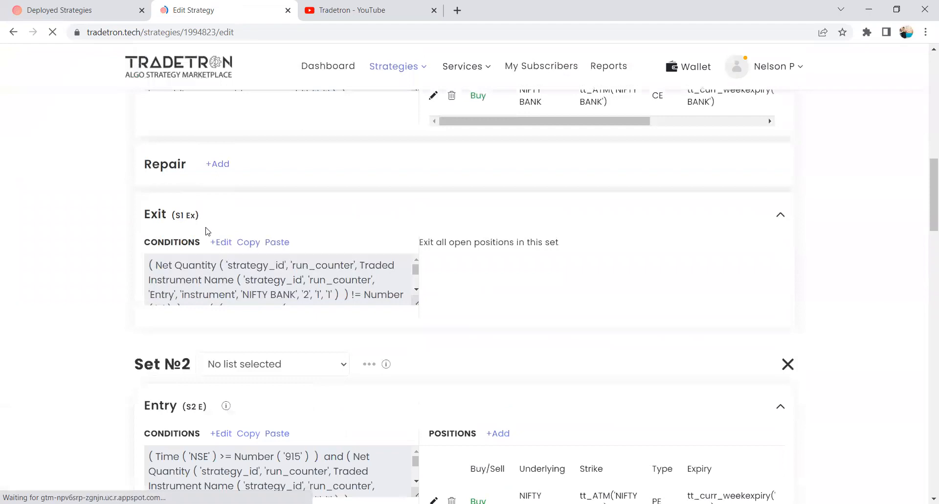
scroll(207, 231, up, 1)
scroll(227, 273, down, 1)
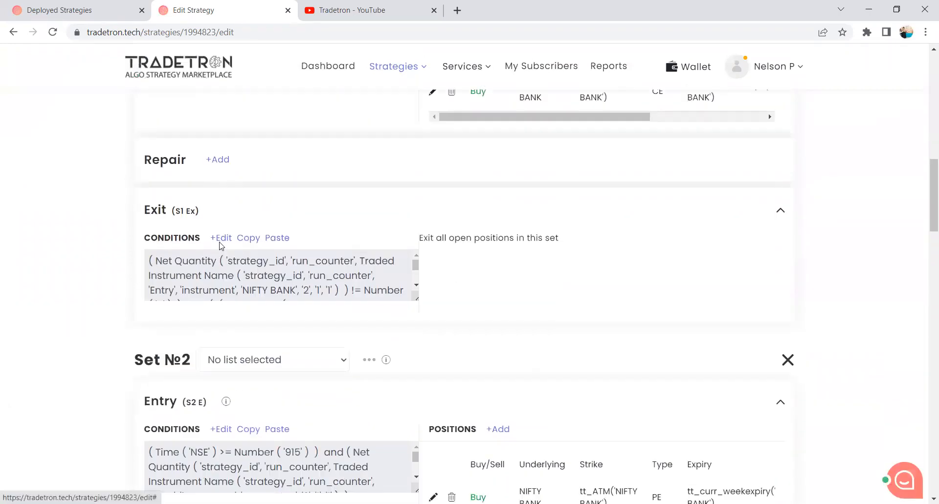
click(221, 238)
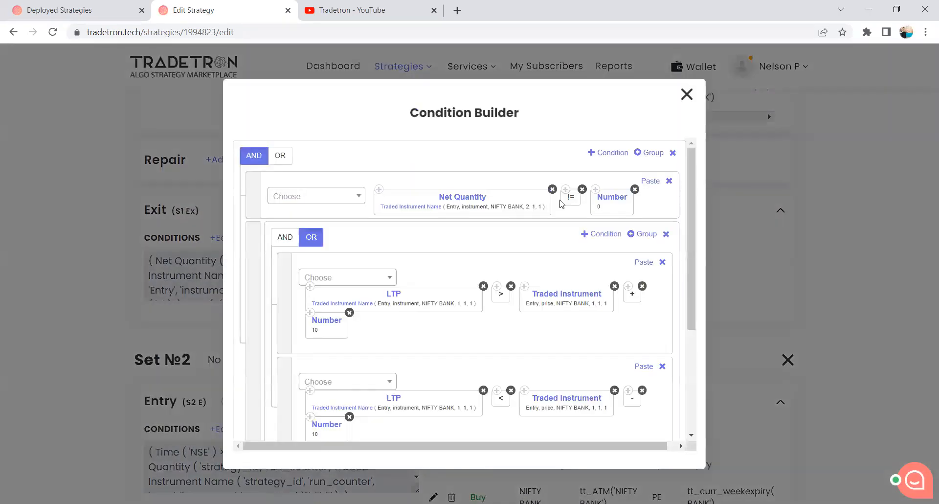
click(687, 94)
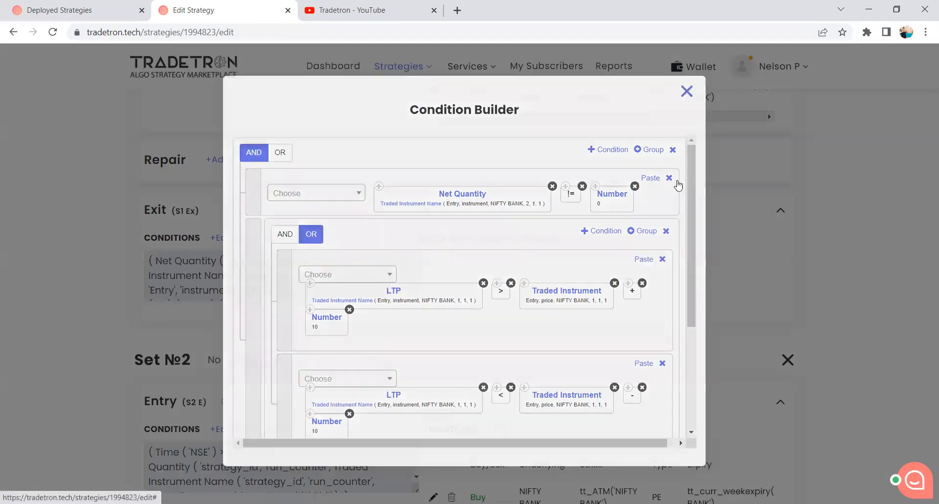
scroll(587, 311, down, 4)
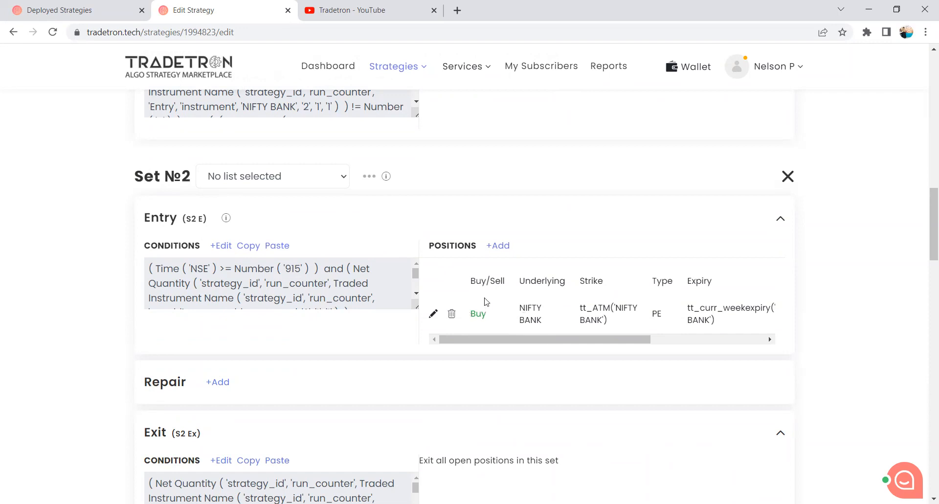
scroll(235, 216, up, 2)
scroll(235, 216, up, 2)
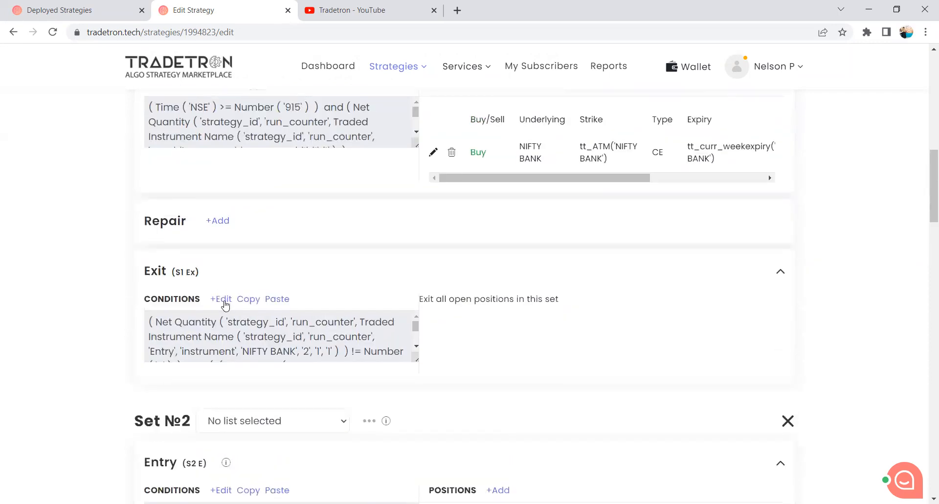
scroll(267, 254, up, 1)
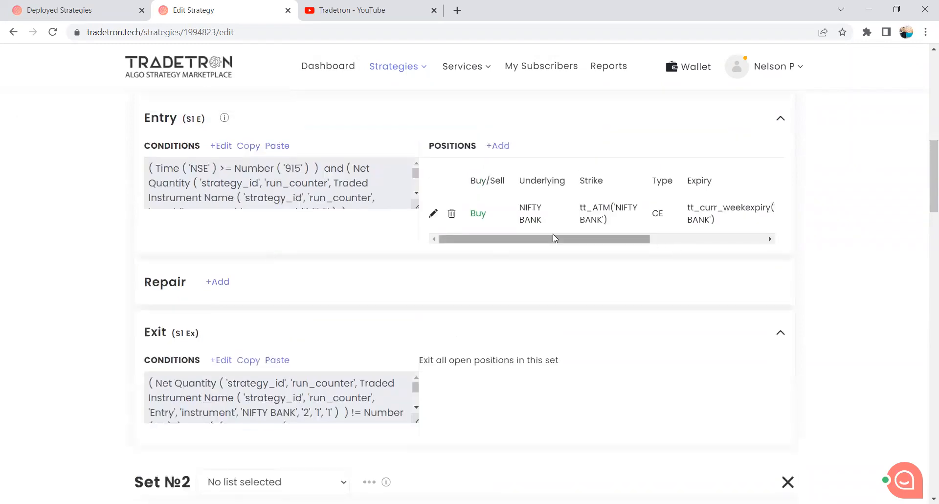
scroll(391, 291, down, 7)
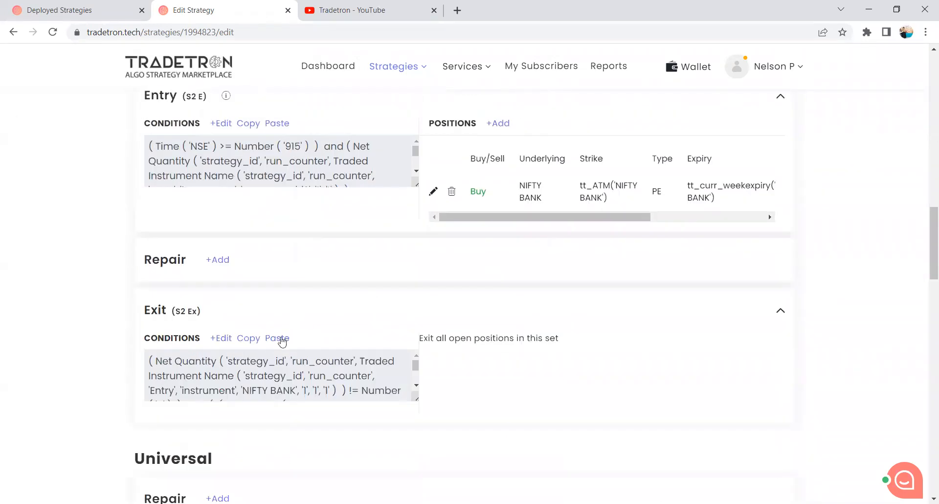
click(220, 338)
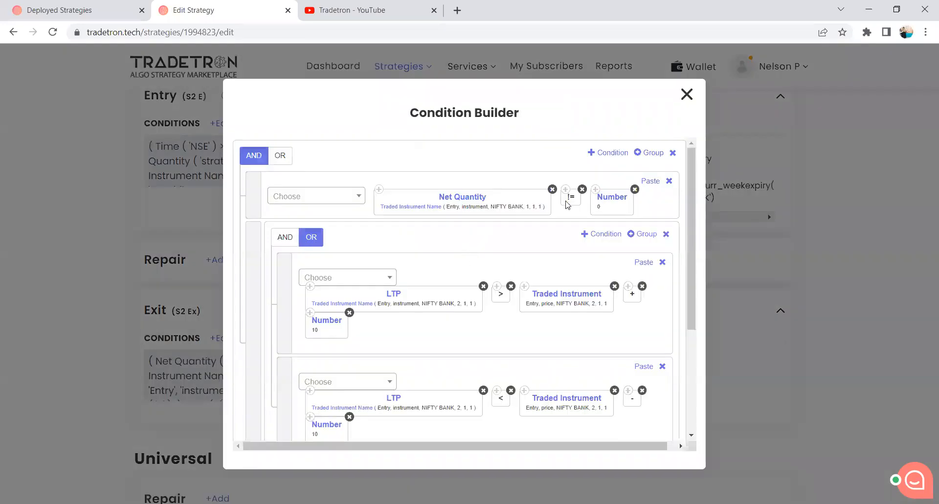
click(686, 95)
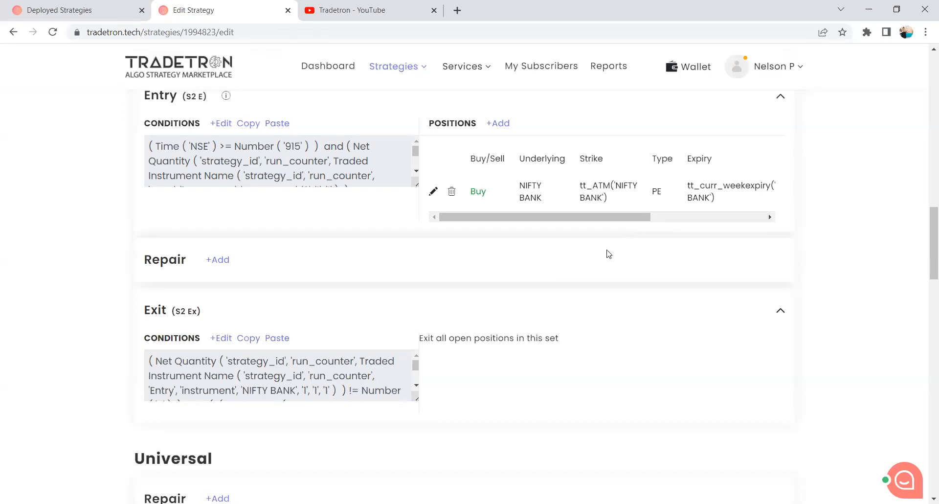
Update the strategy once more and dismiss the confirmation.
scroll(484, 288, down, 6)
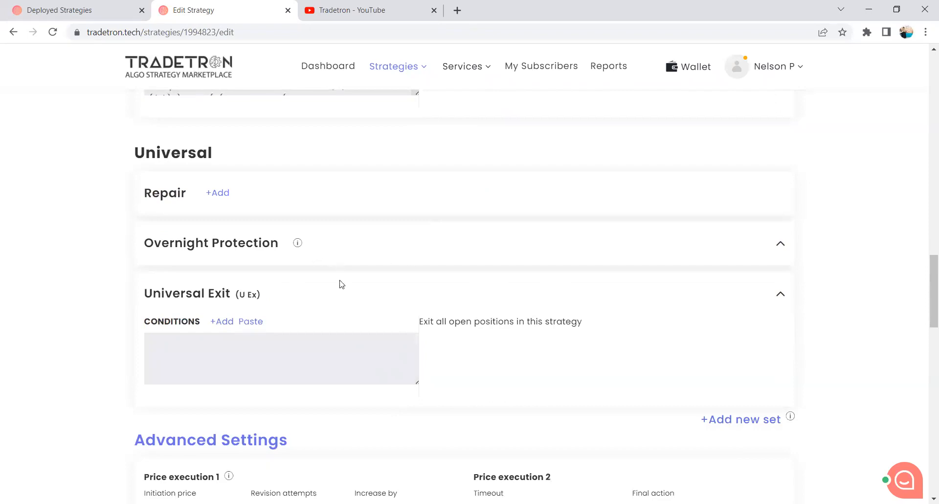
scroll(341, 283, down, 4)
scroll(294, 250, up, 1)
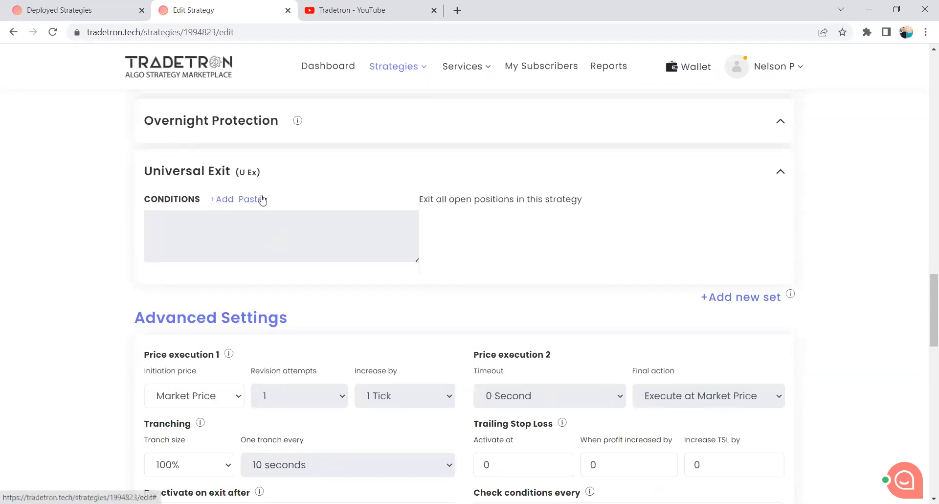
scroll(314, 191, down, 1)
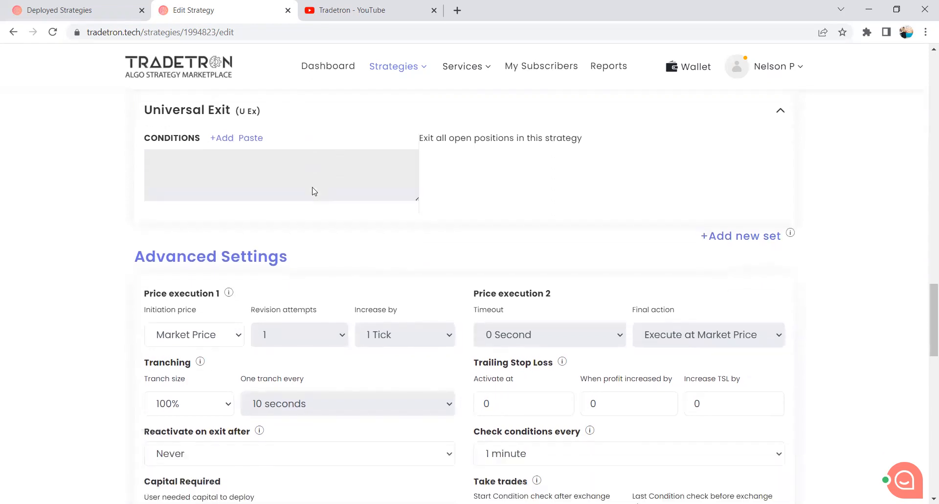
scroll(416, 315, down, 1)
scroll(416, 316, down, 15)
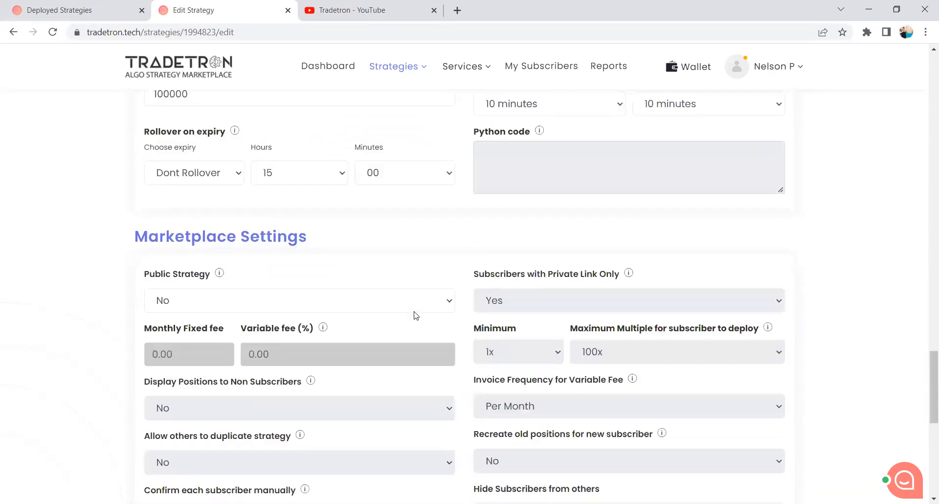
click(451, 212)
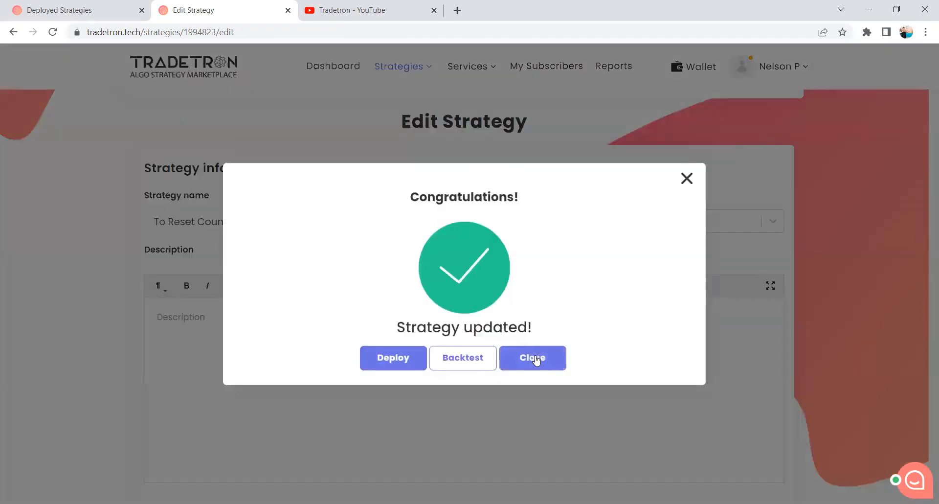
click(535, 358)
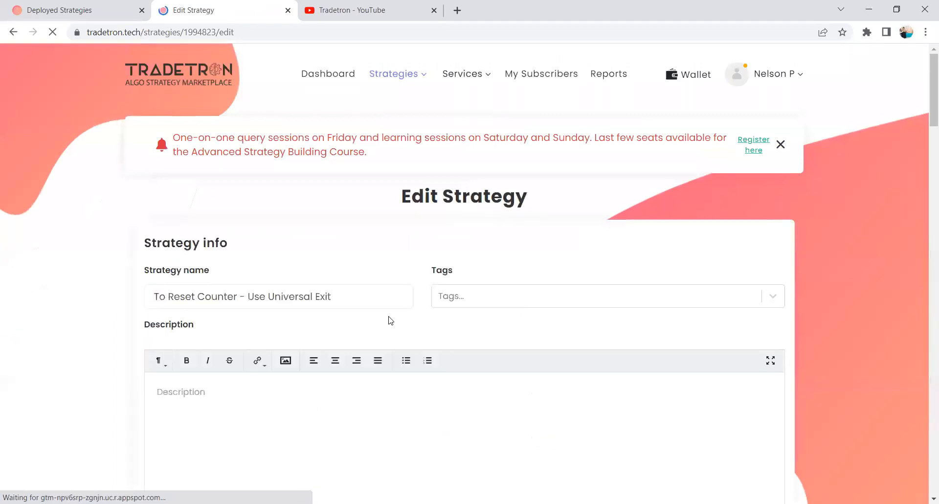
In the Universal Exit conditions, build two groups joined by AND, each holding one empty condition and one nested group.
scroll(390, 321, down, 20)
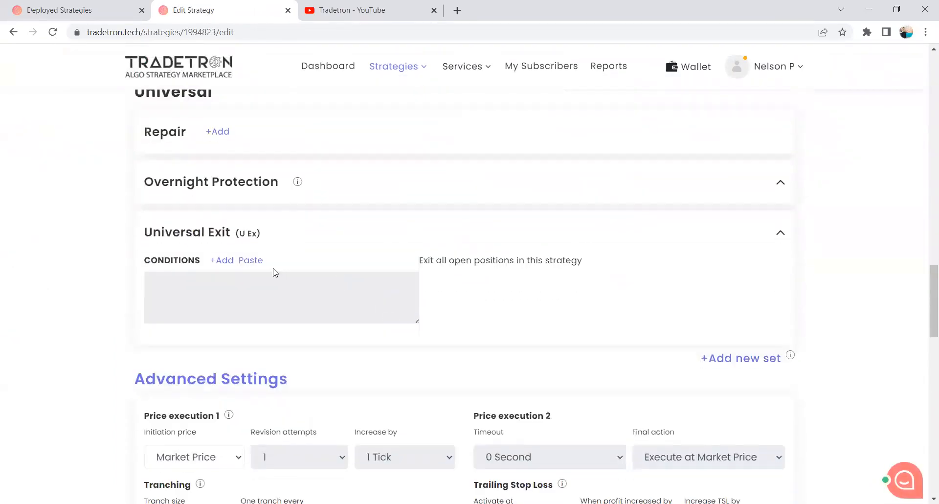
click(225, 261)
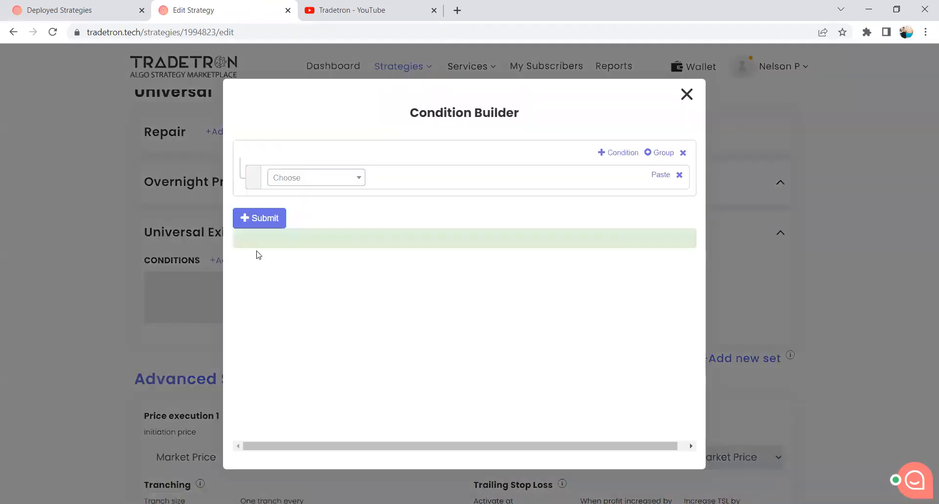
click(661, 153)
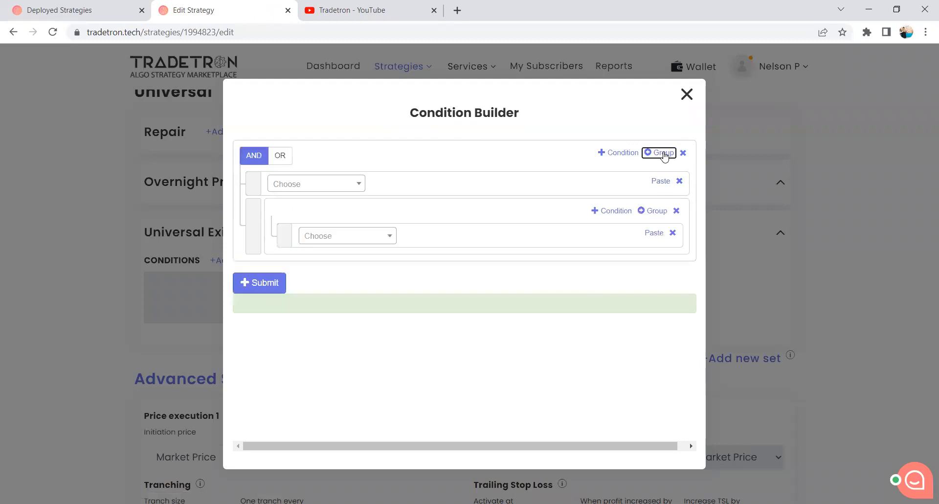
click(663, 154)
click(669, 182)
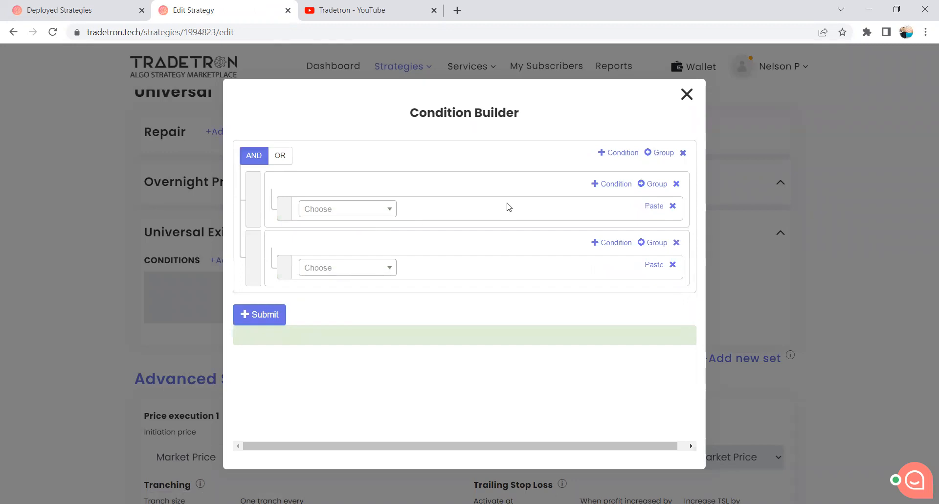
click(649, 184)
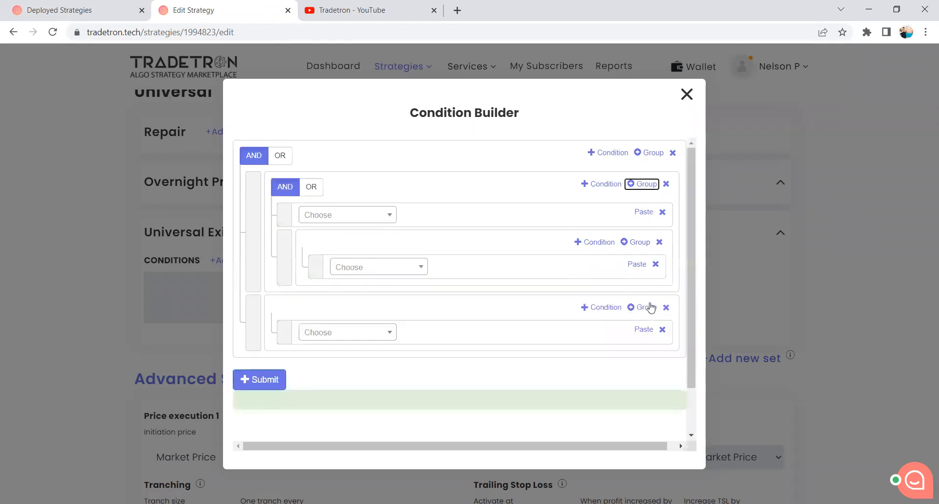
click(650, 307)
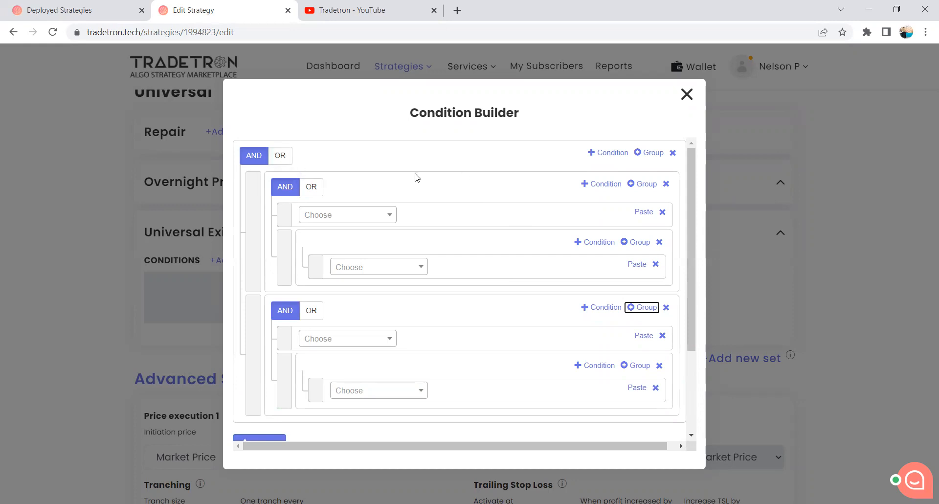
Join the two outer groups with OR and add a second condition to the first group, placed above its nested group.
click(281, 156)
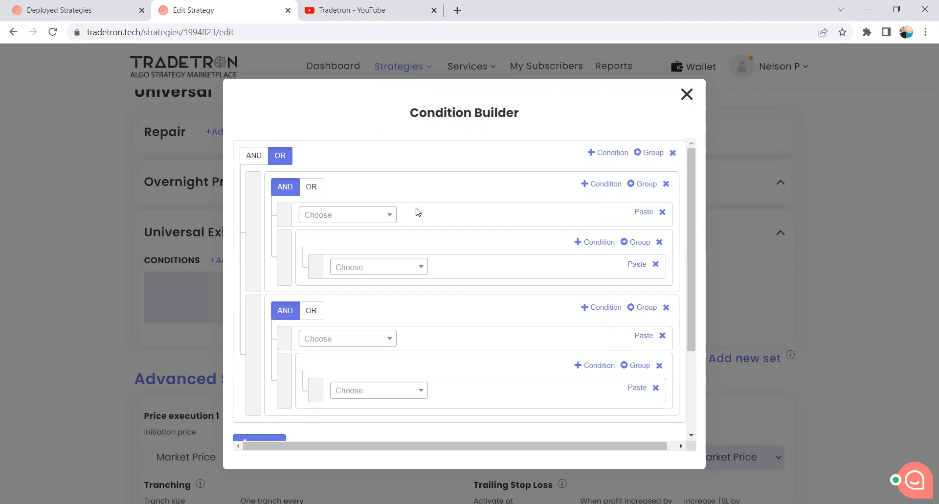
click(601, 183)
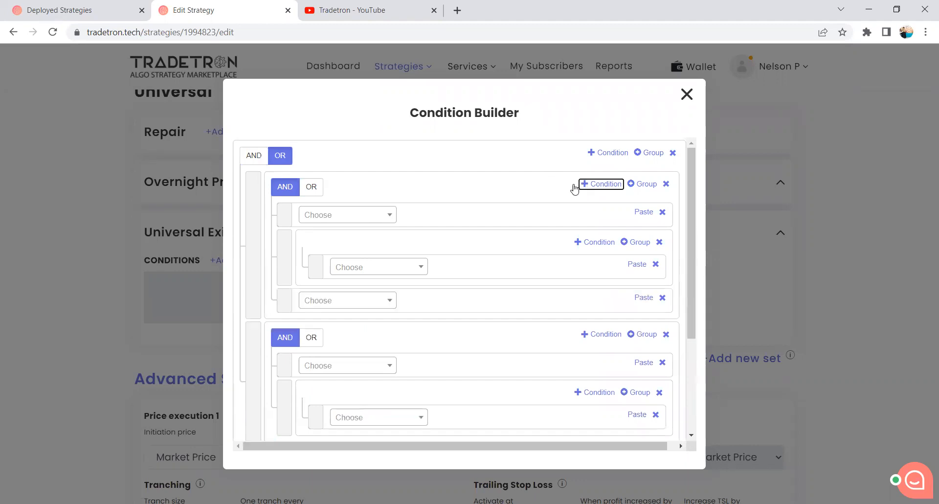
drag(292, 296, 308, 218)
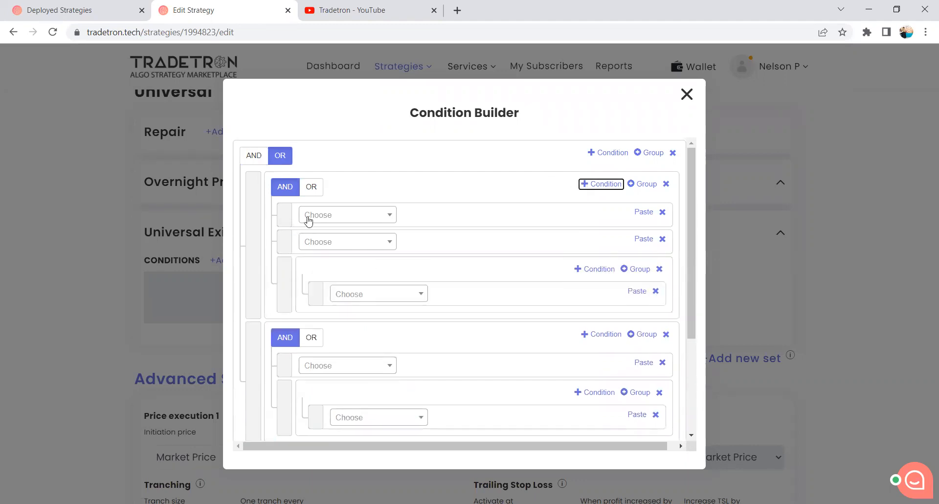
click(338, 214)
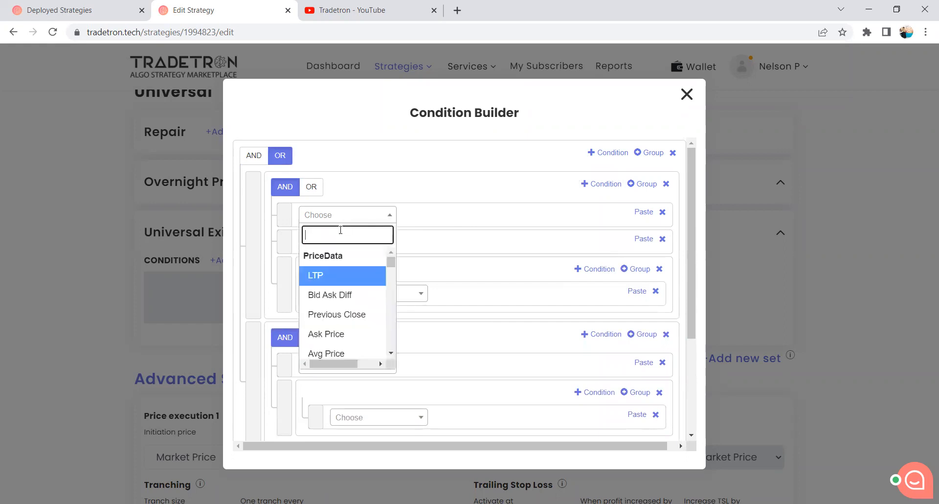
click(384, 196)
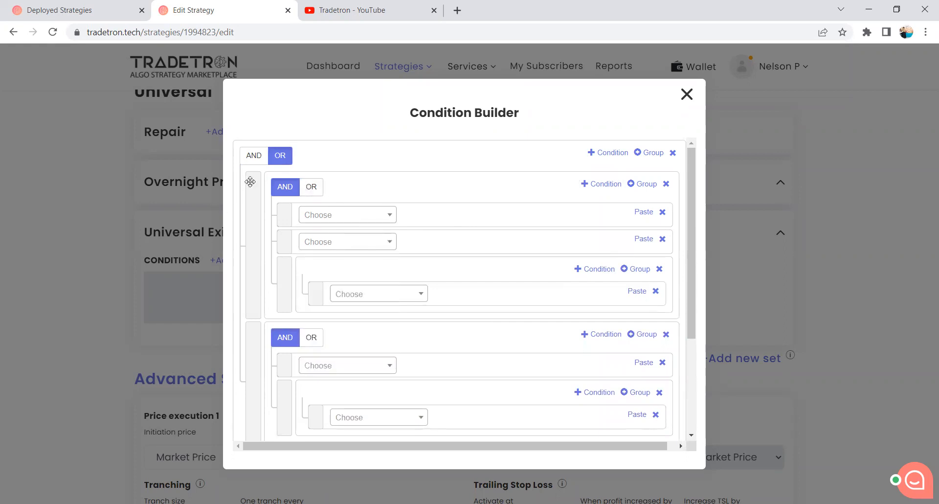
scroll(253, 240, down, 3)
scroll(243, 272, up, 3)
Add the Traded Instrument keyword to the first group's first condition, with field strike and underlying NIFTY BANK.
click(334, 220)
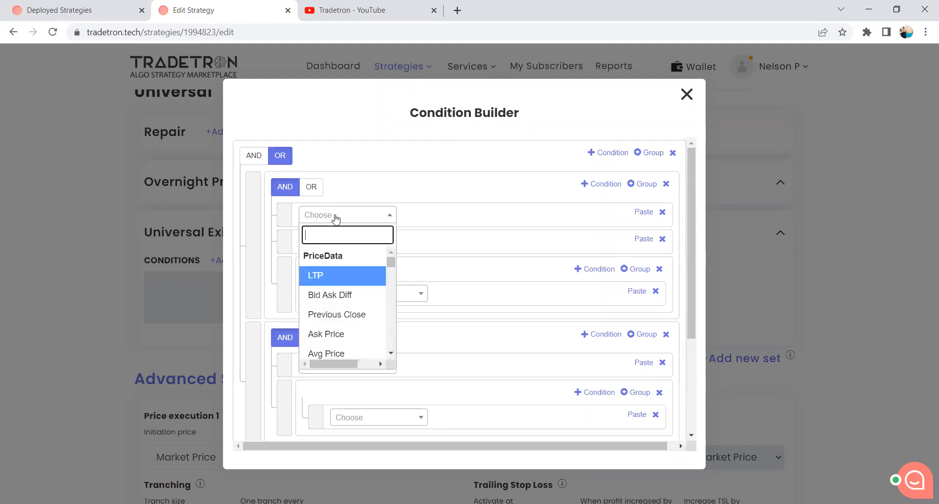
text(Traded)
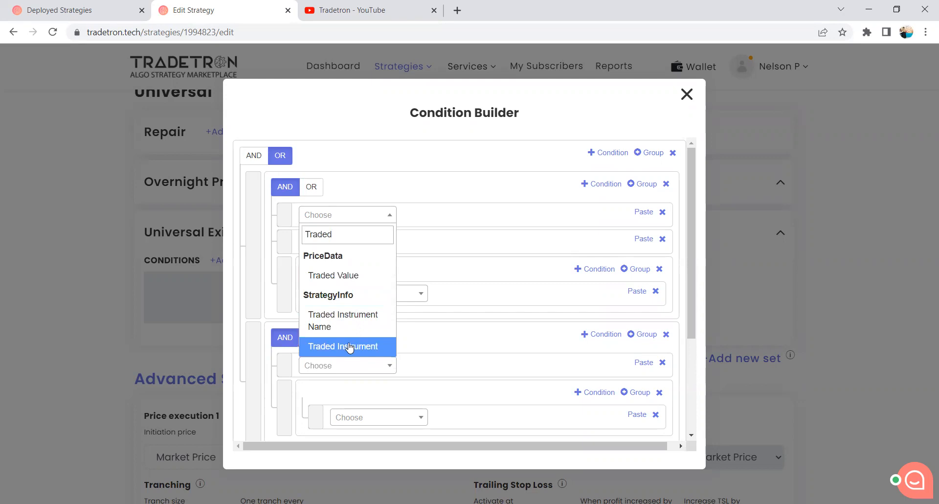
click(348, 346)
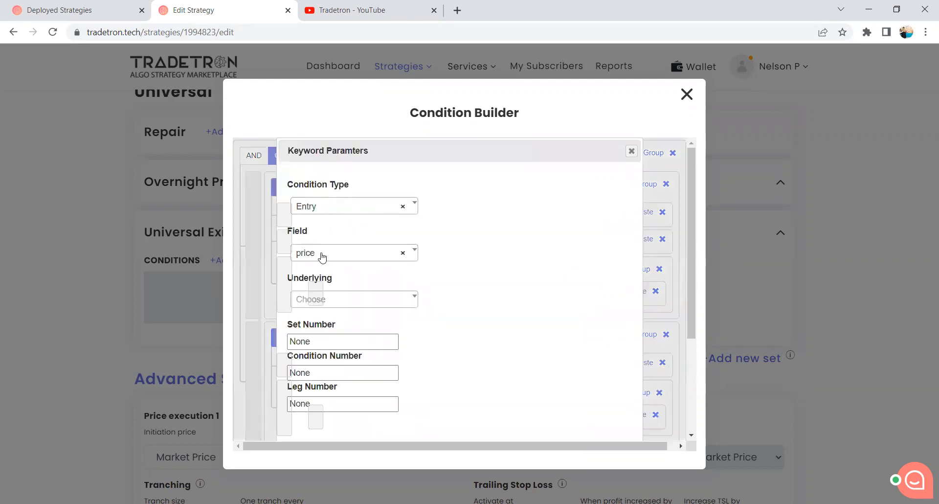
click(321, 253)
text(st)
click(369, 297)
click(345, 299)
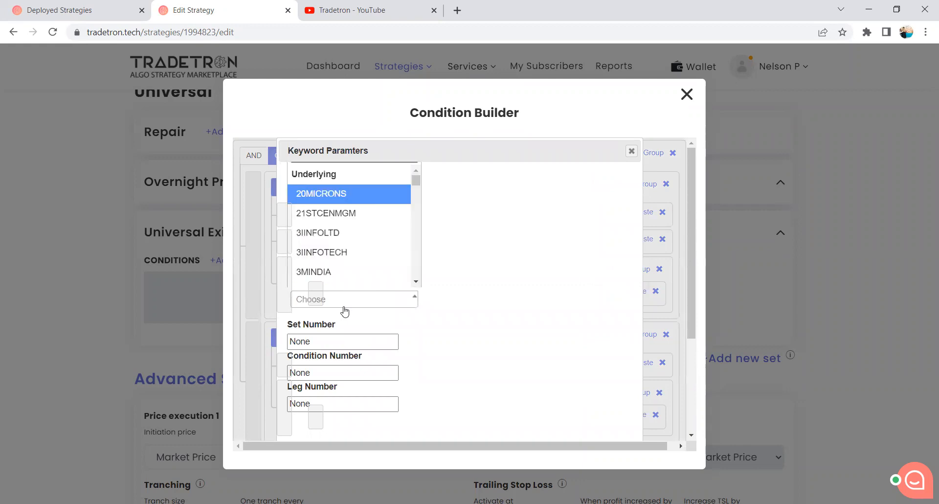
text(y b)
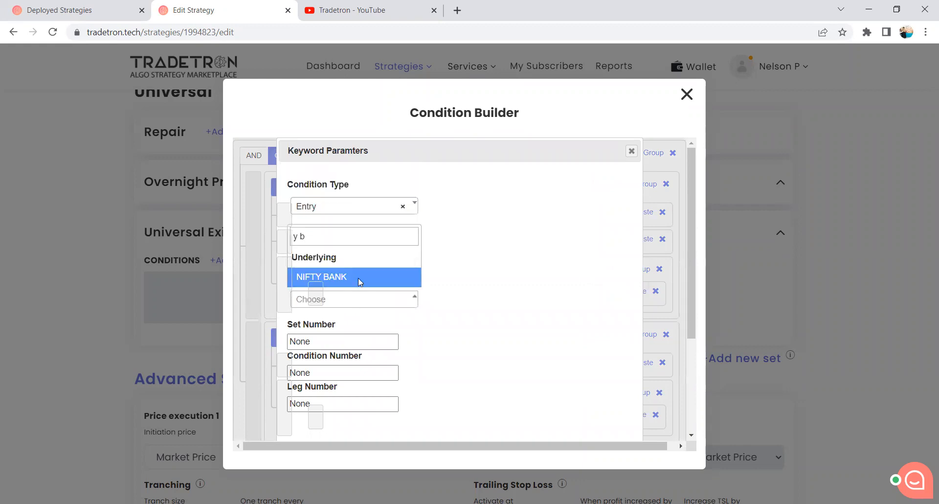
click(358, 277)
Set the Traded Instrument keyword's set, condition and leg numbers to 1 each and accept its parameters.
drag(342, 335, 276, 337)
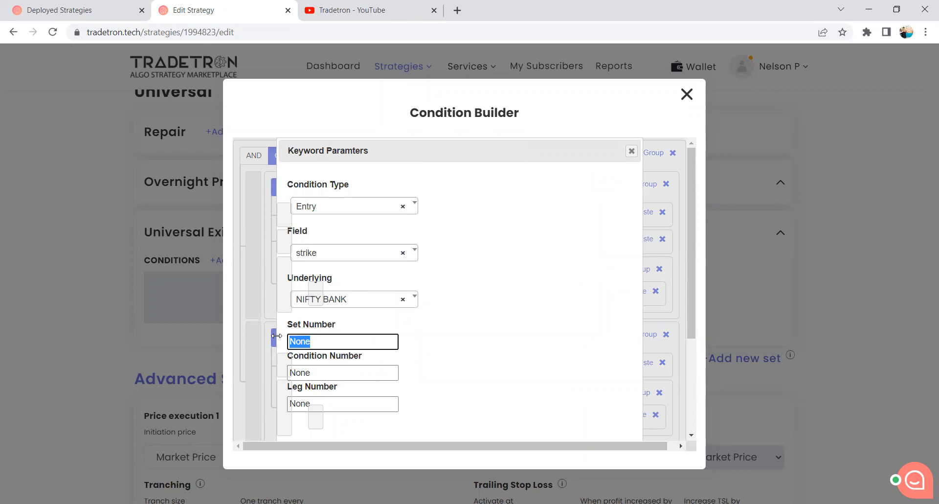
text(1)
drag(319, 372, 278, 370)
text(1)
drag(332, 402, 270, 406)
text(1)
scroll(489, 377, down, 3)
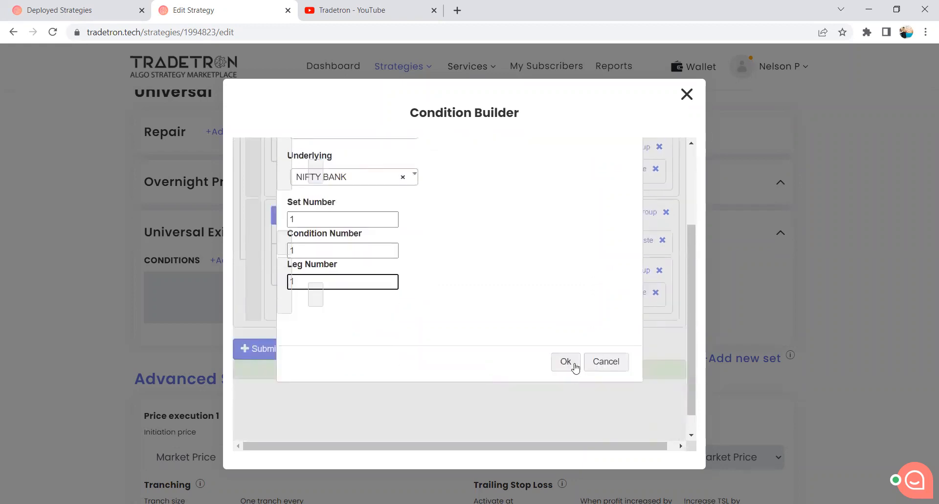
click(572, 366)
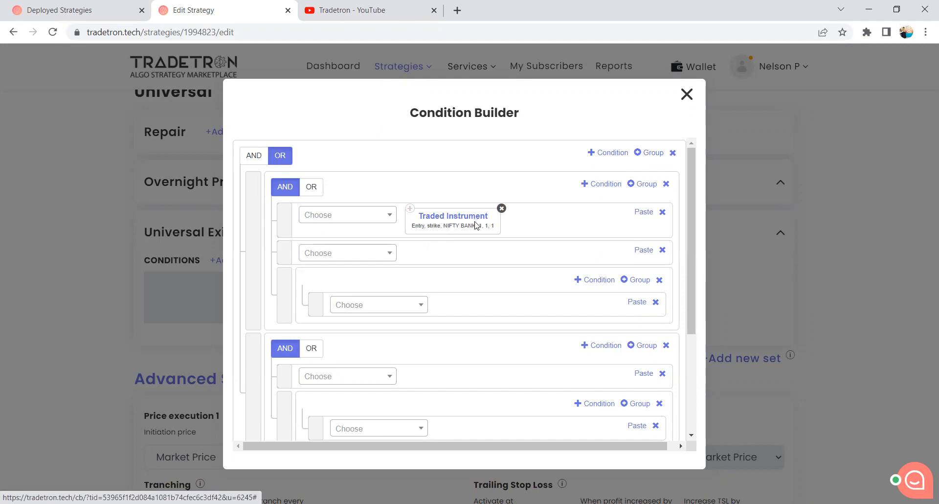
Add the Net Quantity keyword to the first group's second condition, using Traded Instrument Name as its instrument.
click(366, 256)
text(Net)
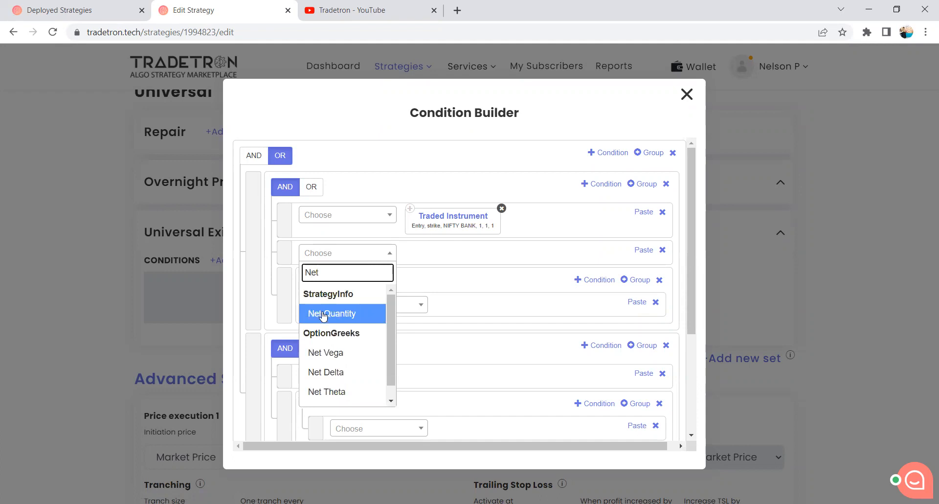
click(322, 312)
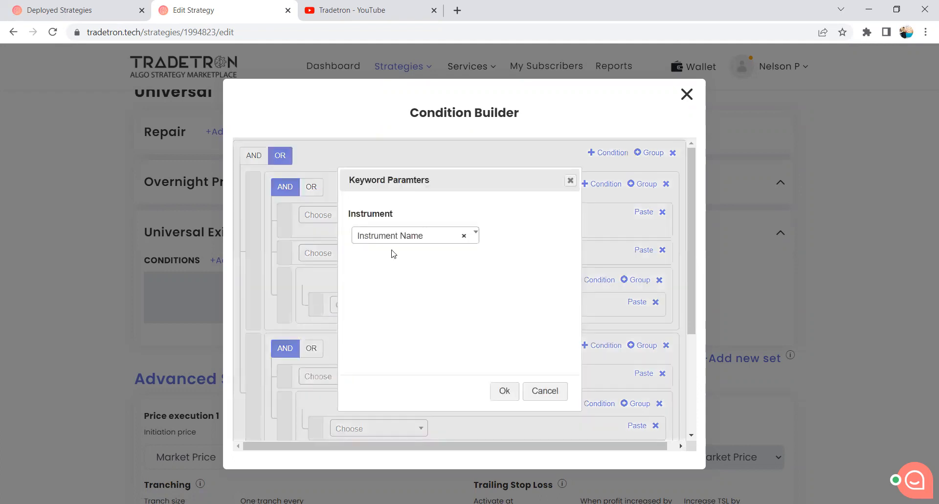
click(393, 239)
text(Tra)
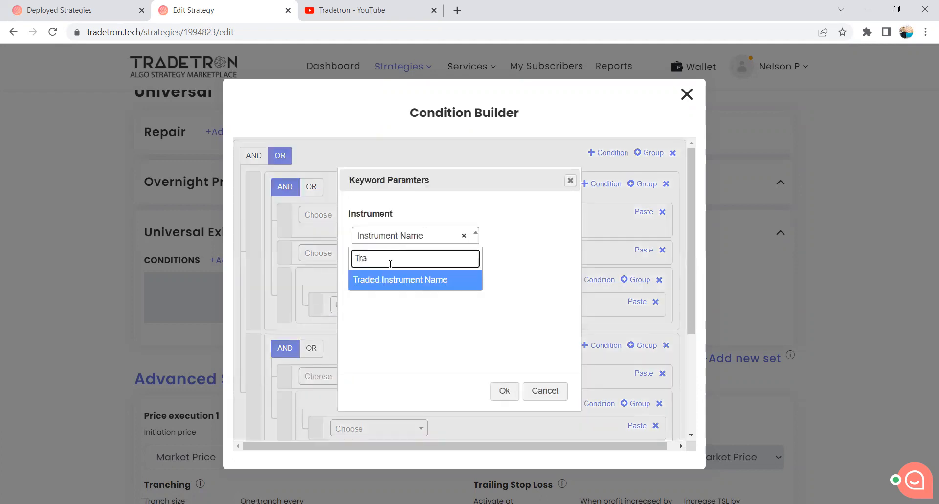
click(392, 280)
click(505, 393)
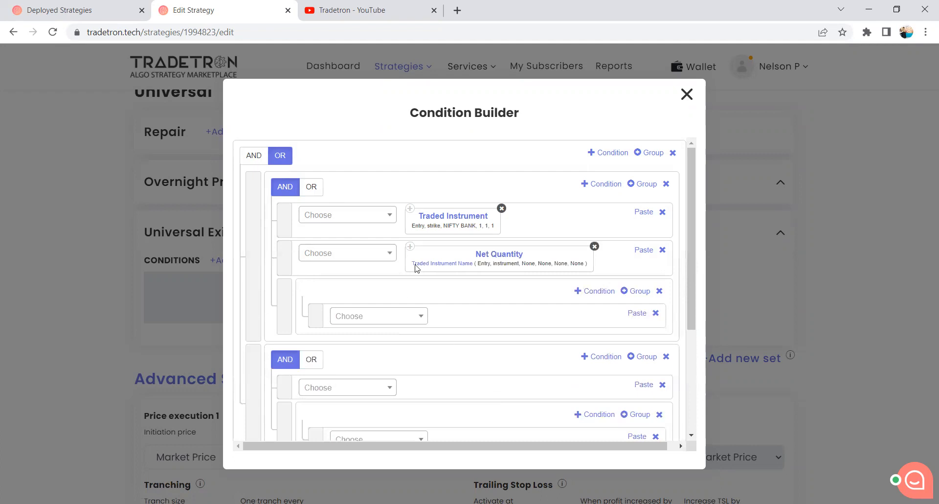
Configure Net Quantity's Traded Instrument Name with underlying NIFTY BANK and set, condition and leg numbers of 1.
click(443, 268)
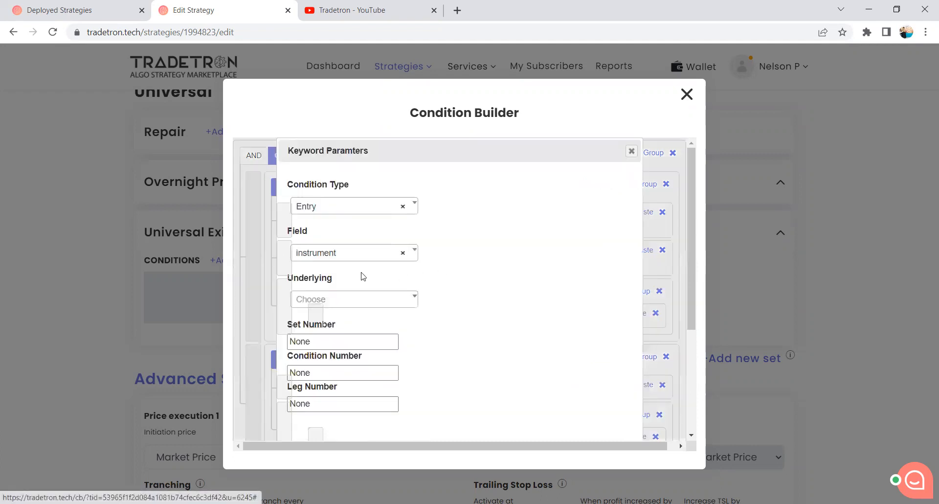
click(341, 303)
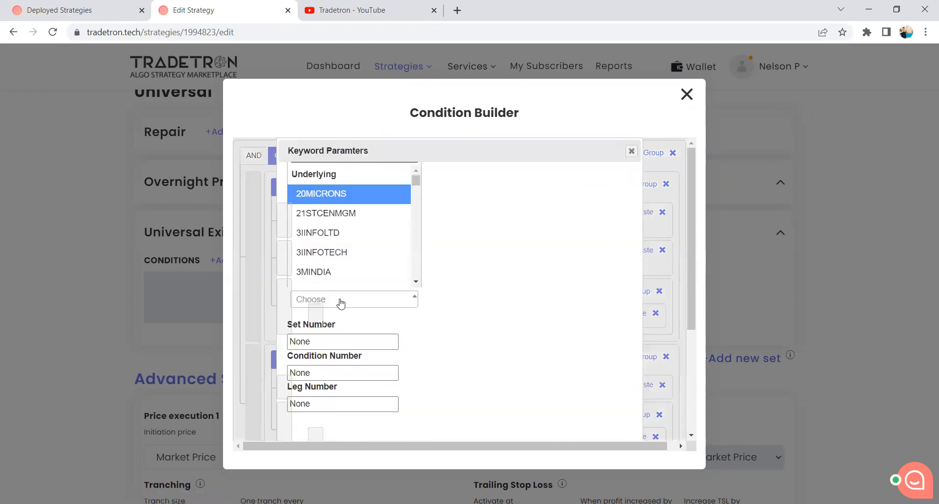
text(y b)
click(367, 274)
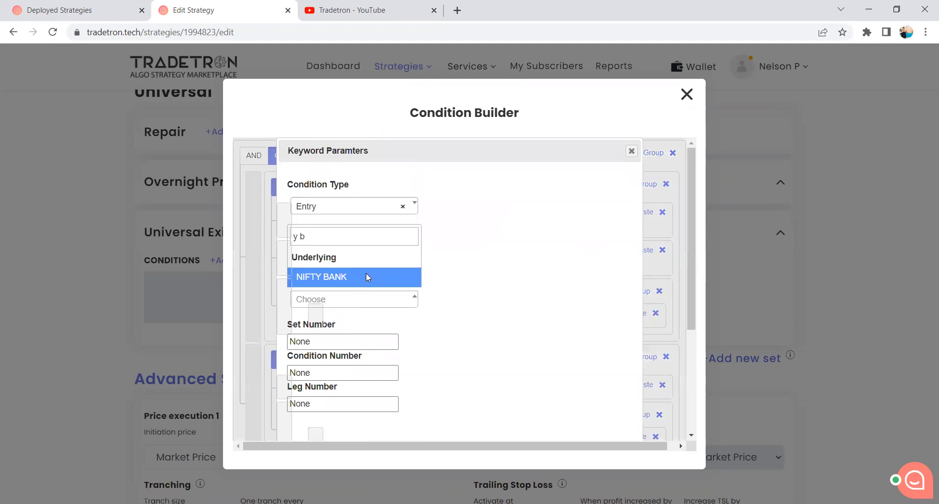
drag(332, 339, 260, 347)
text(1)
drag(367, 373, 289, 374)
text(1)
drag(343, 404, 287, 403)
text(1)
scroll(504, 401, down, 3)
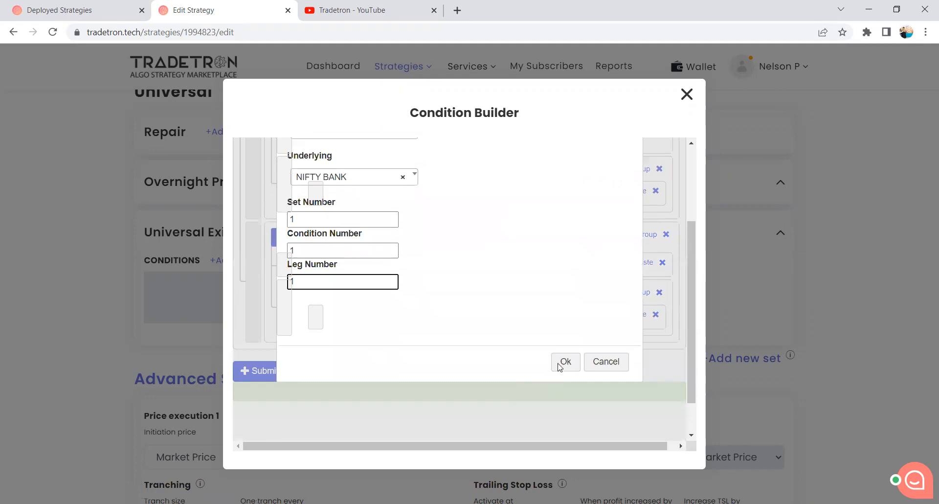
click(562, 360)
Complete the Net Quantity condition with the == operator and the Number keyword set to 0.
scroll(465, 349, up, 2)
click(364, 263)
text(=)
click(327, 353)
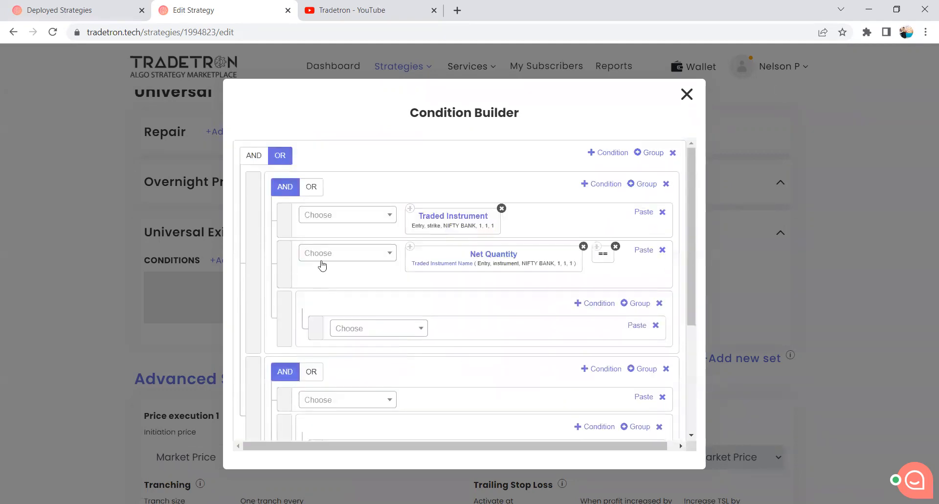
click(321, 261)
text(Number)
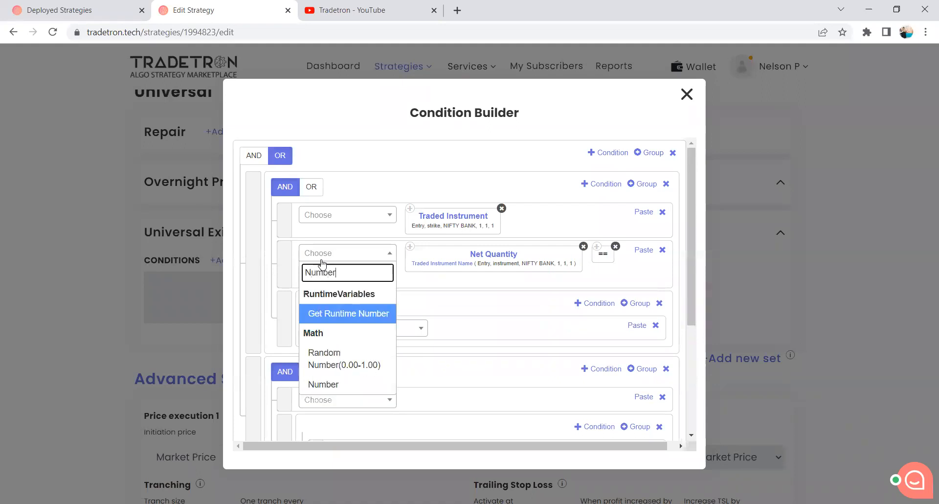
click(357, 383)
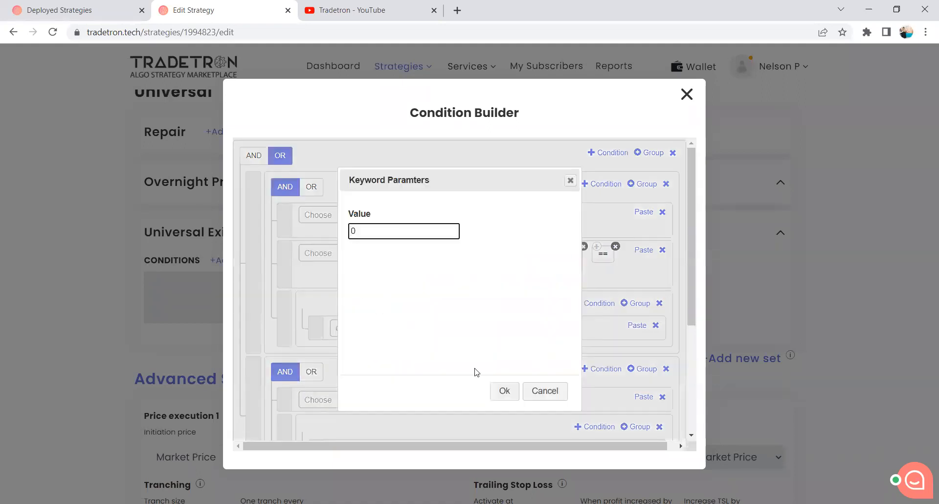
click(501, 395)
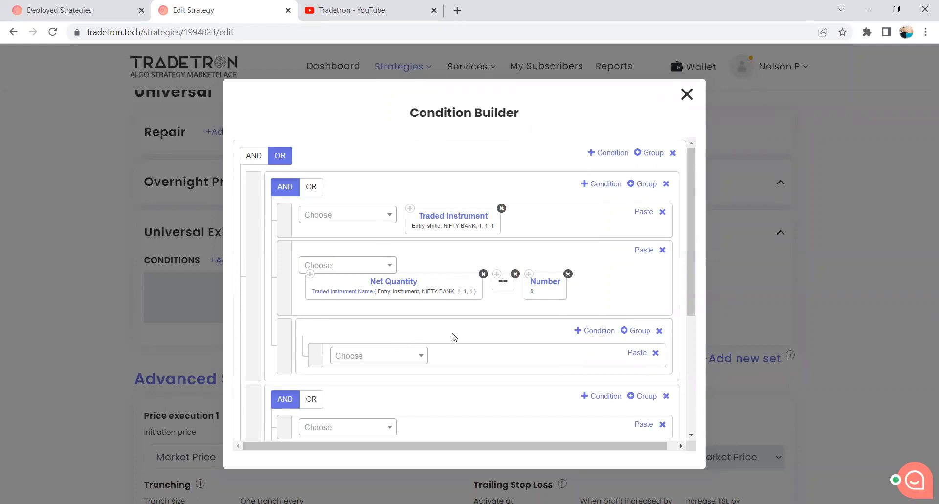
Add a second condition to the first group's nested group and join its conditions with OR.
scroll(451, 336, down, 1)
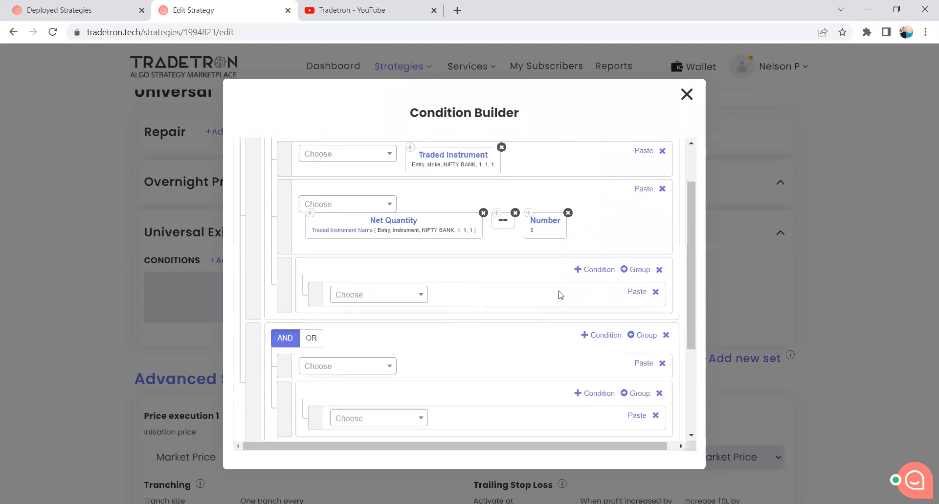
click(595, 269)
scroll(393, 292, up, 1)
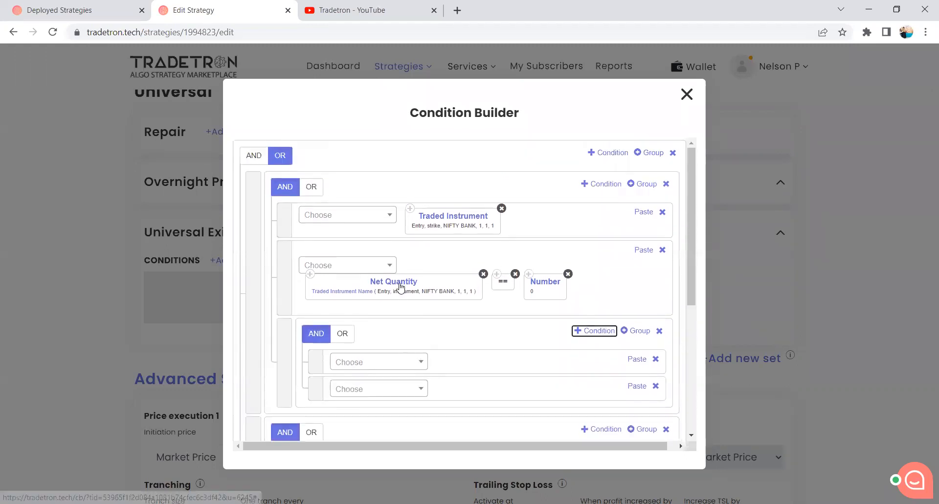
scroll(387, 293, down, 1)
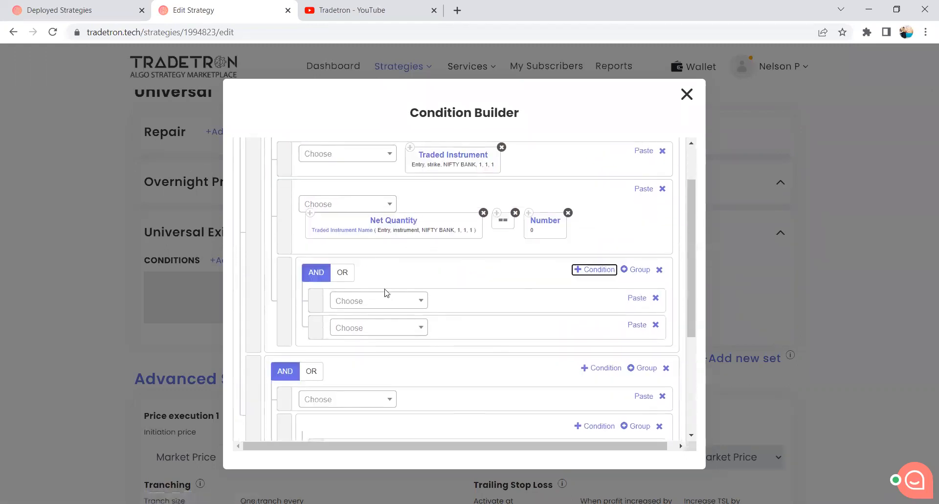
click(345, 276)
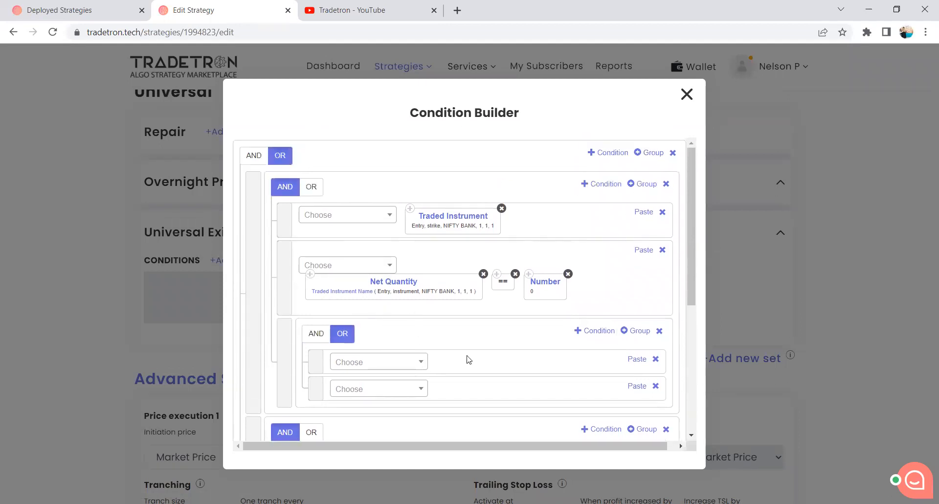
Add the LTP keyword to the nested group's first condition, using Traded Instrument Name as its instrument.
scroll(442, 361, down, 1)
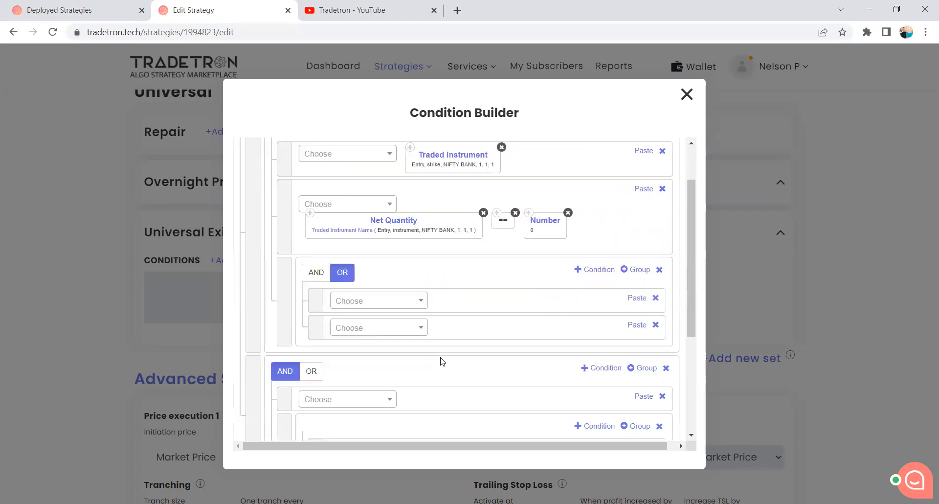
click(403, 304)
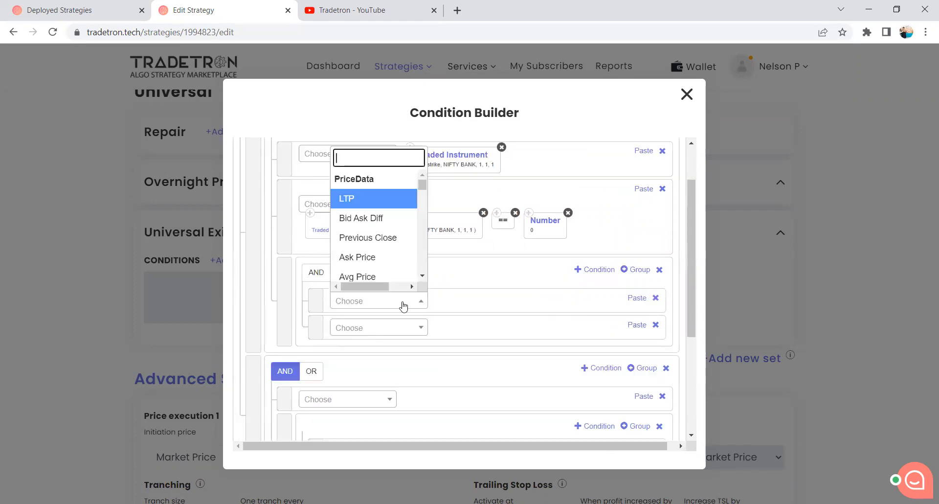
text(LTp)
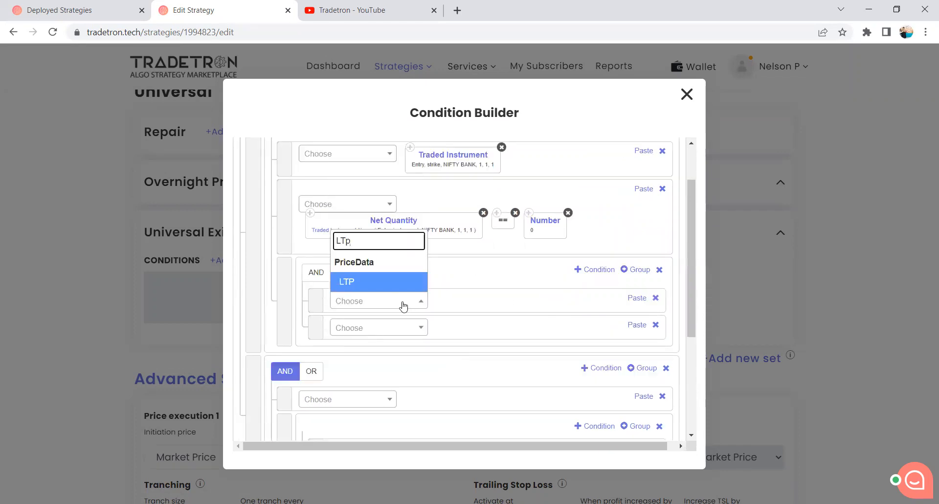
click(380, 286)
click(394, 243)
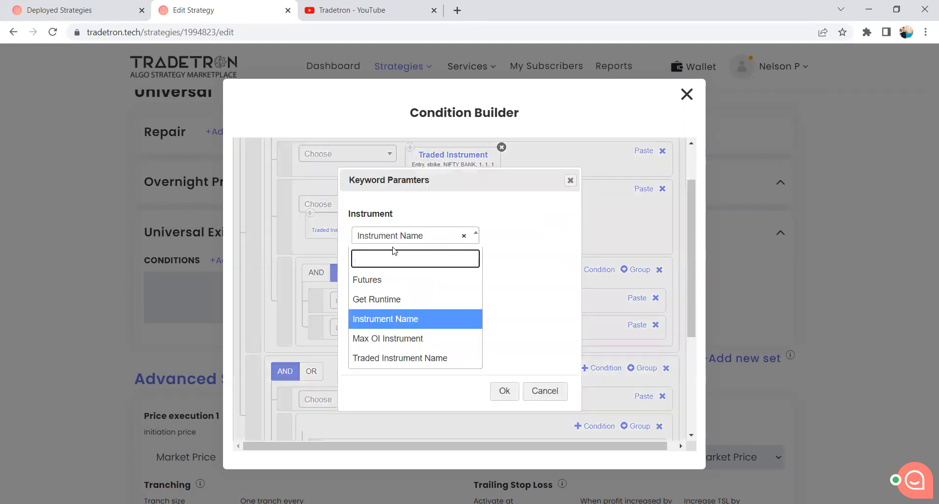
click(399, 358)
click(504, 391)
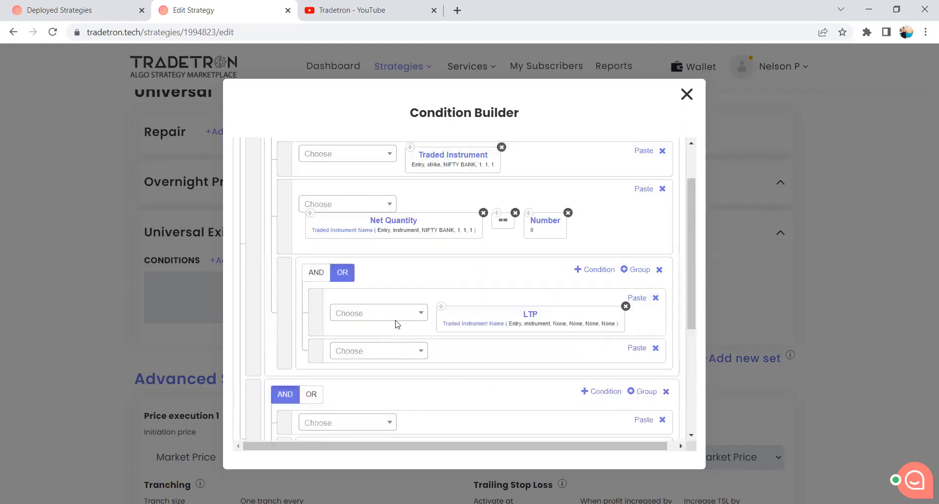
Configure LTP's Traded Instrument Name with underlying NIFTY BANK, set number 2, condition number 1 and leg number 1.
click(447, 324)
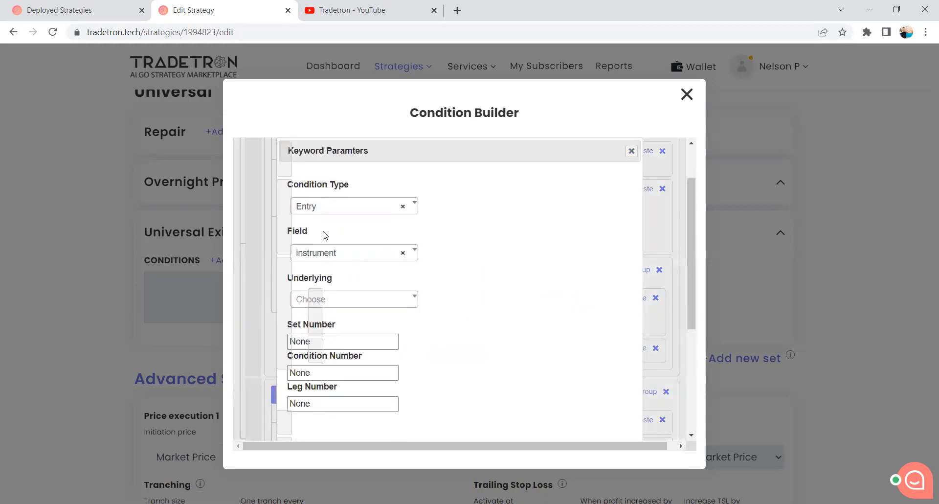
click(348, 304)
text(y b)
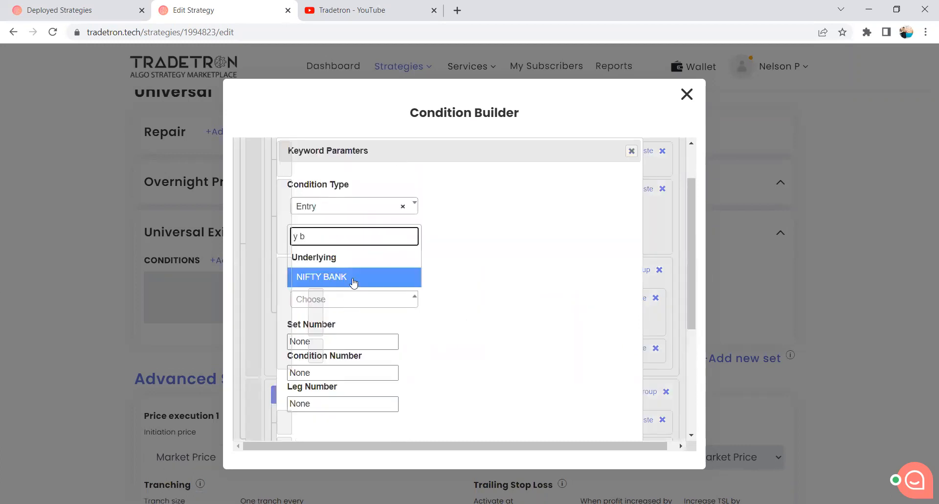
click(352, 278)
drag(331, 346, 282, 347)
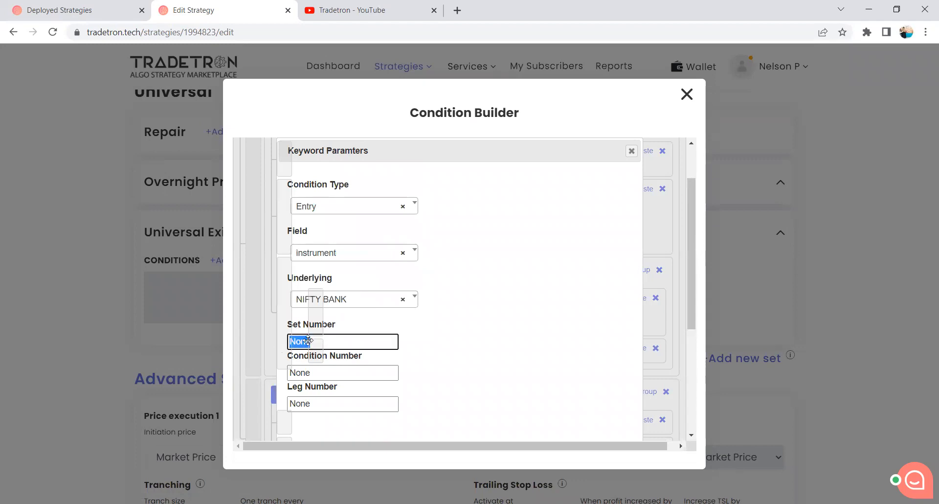
text(2)
drag(347, 372, 294, 372)
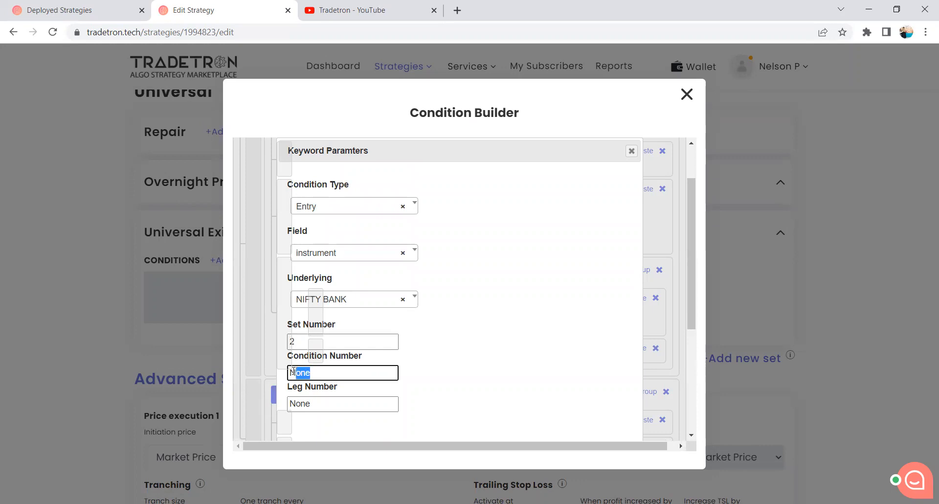
key(BackSpace)
text(1)
drag(328, 403, 290, 404)
text(1)
scroll(541, 337, down, 3)
click(566, 300)
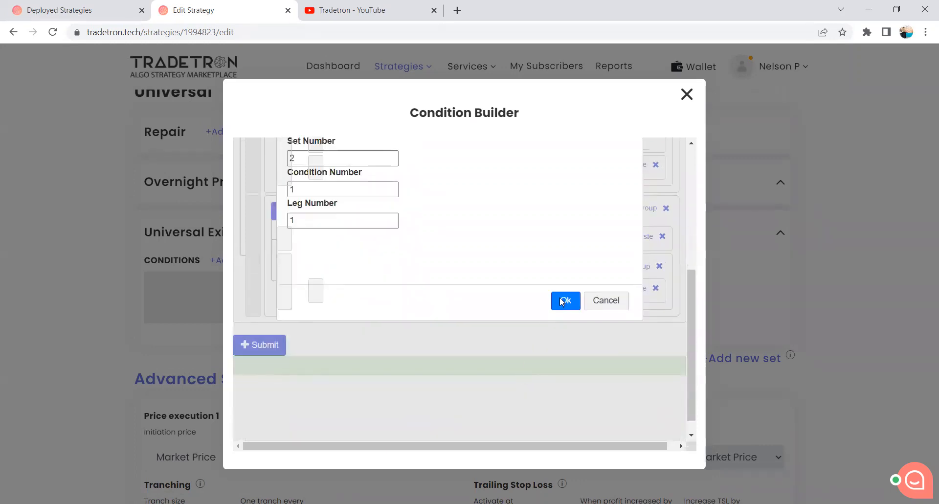
Add the > operator and the Traded Instrument keyword after LTP in the nested group's first condition.
scroll(508, 329, up, 4)
click(380, 331)
text(>)
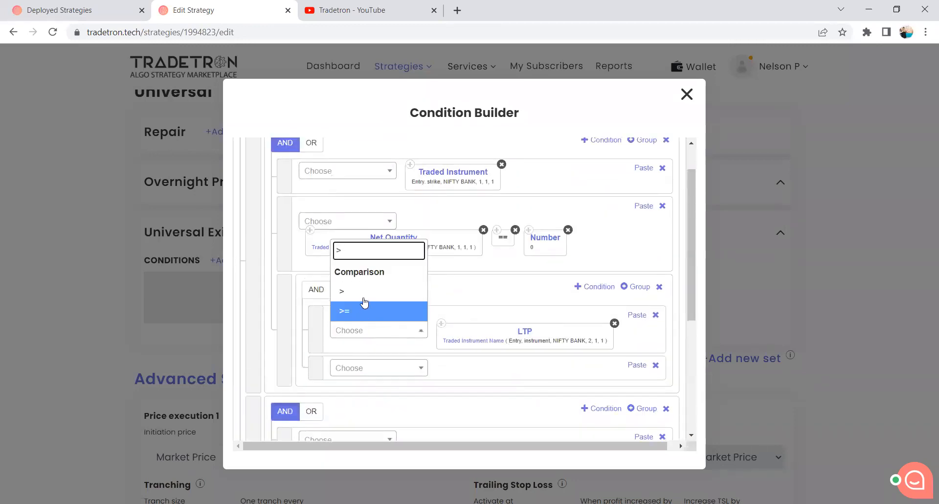
click(364, 298)
click(371, 335)
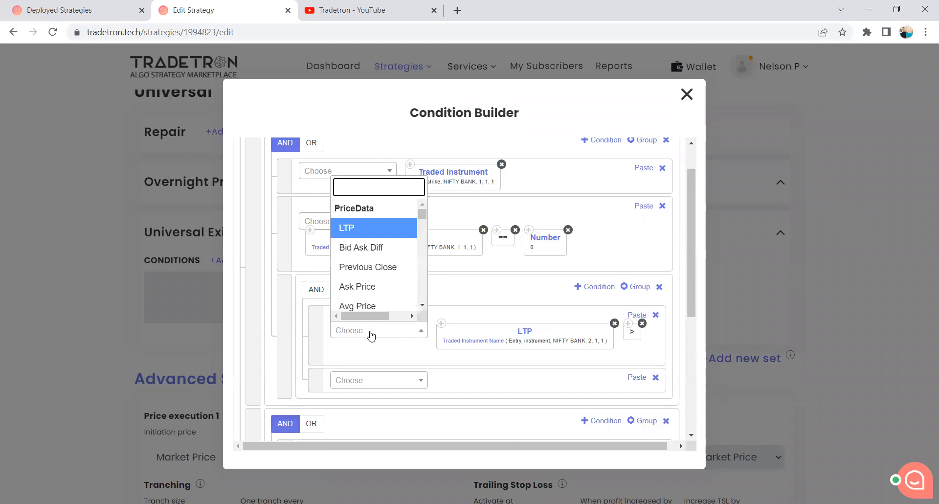
text(Traded)
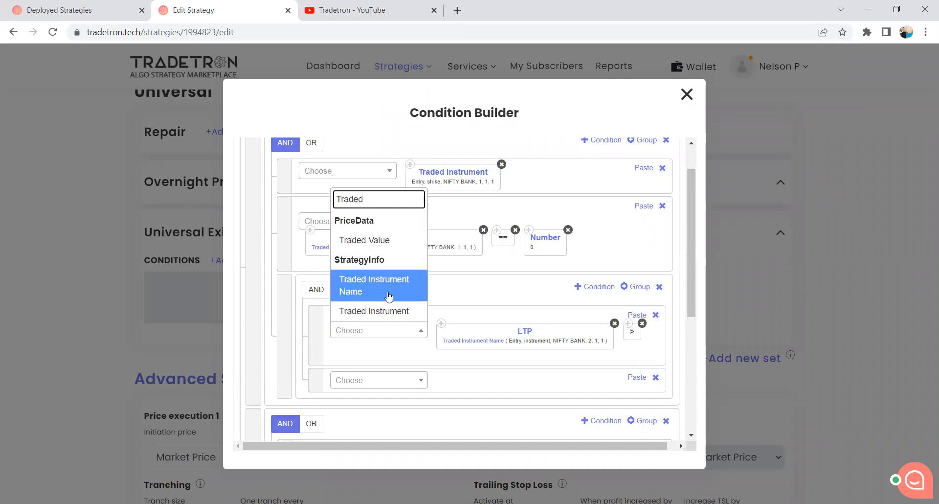
click(392, 311)
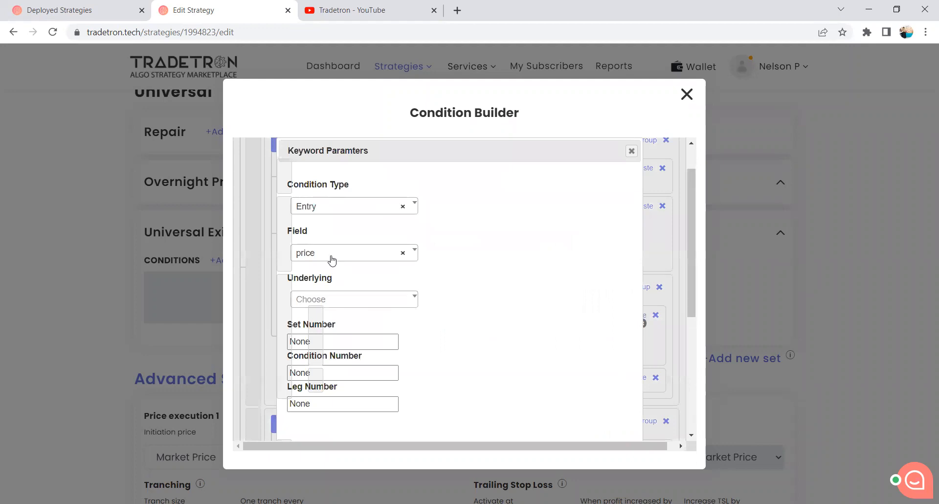
Configure the Traded Instrument price keyword with underlying NIFTY BANK, set number 2, condition number 1 and leg number 1.
click(332, 302)
text(y b)
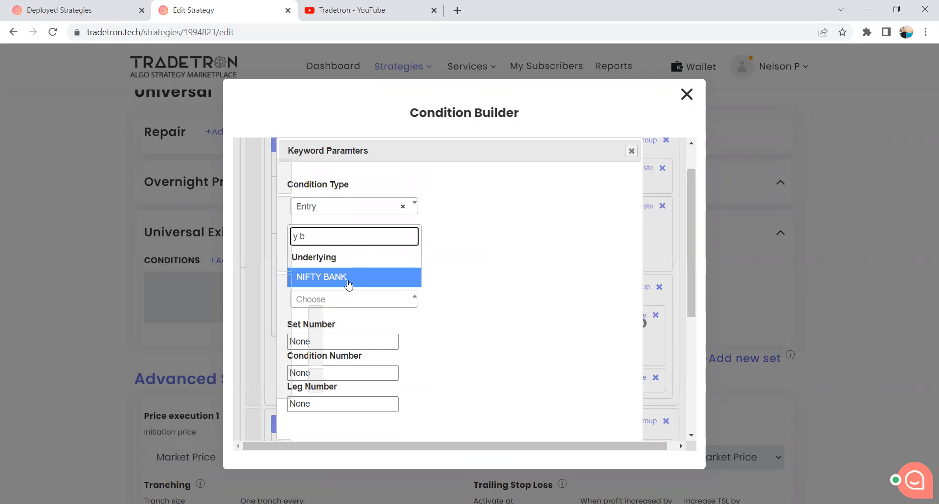
click(349, 283)
click(318, 339)
double_click(299, 341)
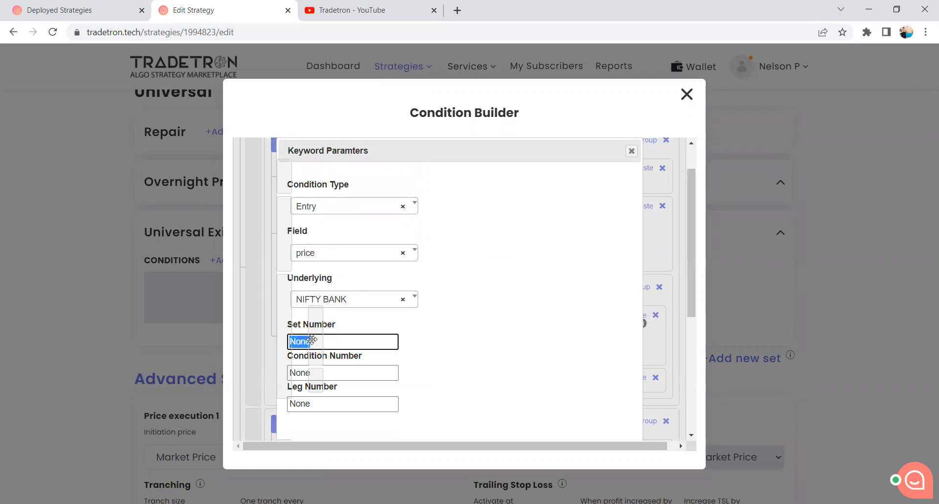
text(2)
double_click(299, 372)
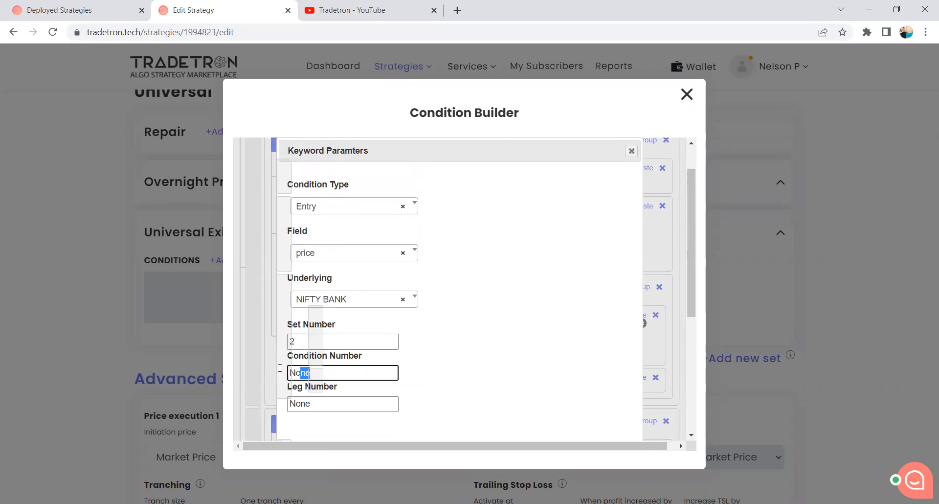
text(1)
double_click(296, 404)
text(1)
scroll(470, 389, down, 4)
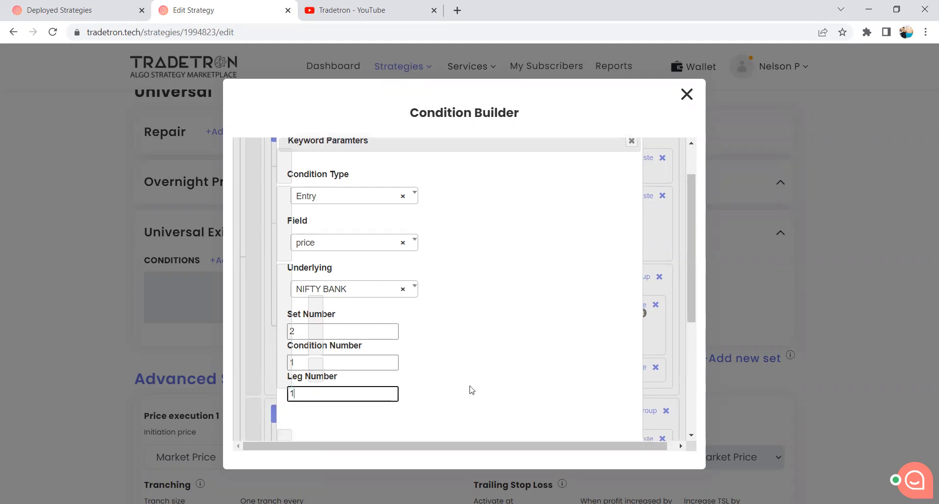
click(565, 300)
Append the + operator after Traded Instrument in the nested group's first condition.
scroll(549, 319, up, 3)
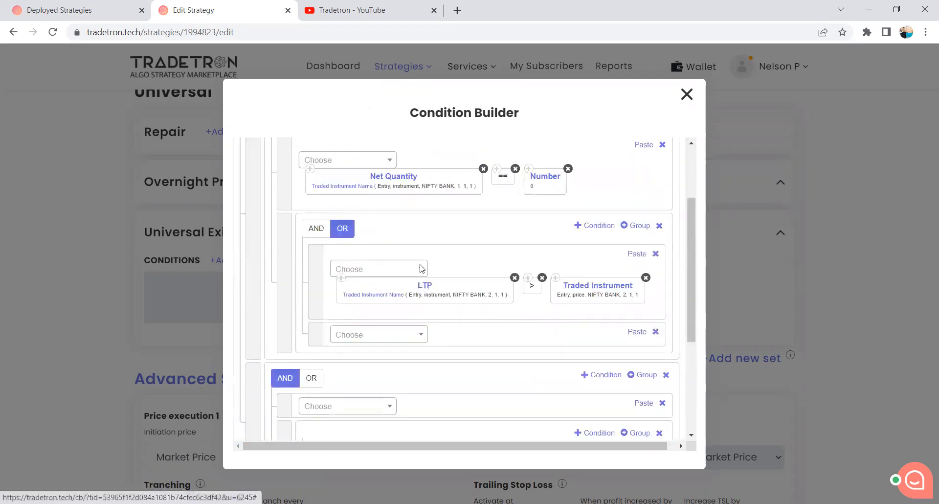
click(402, 270)
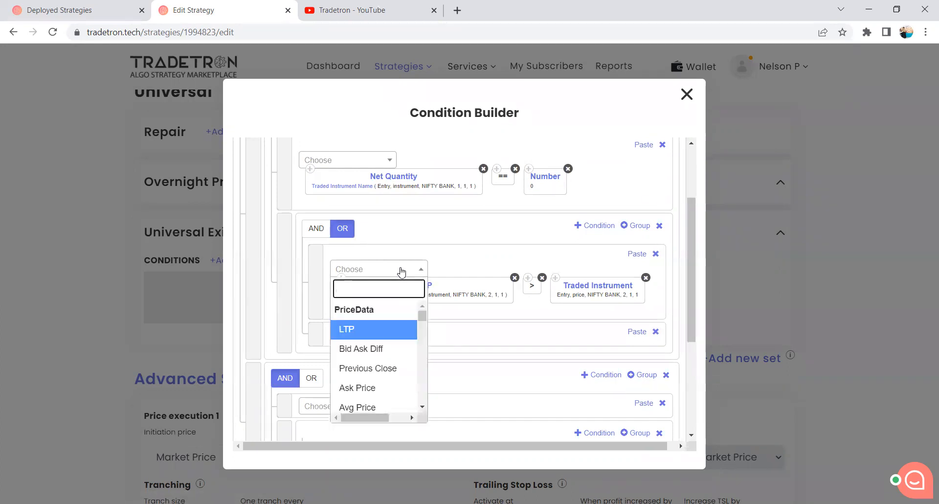
text(+)
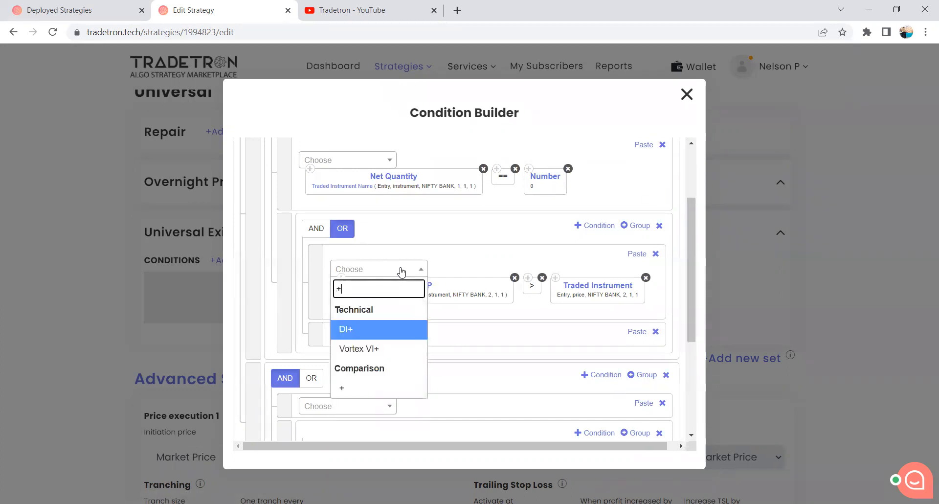
scroll(363, 367, down, 1)
click(362, 331)
Complete the nested group's first condition with the Number keyword set to 10.
scroll(432, 315, up, 2)
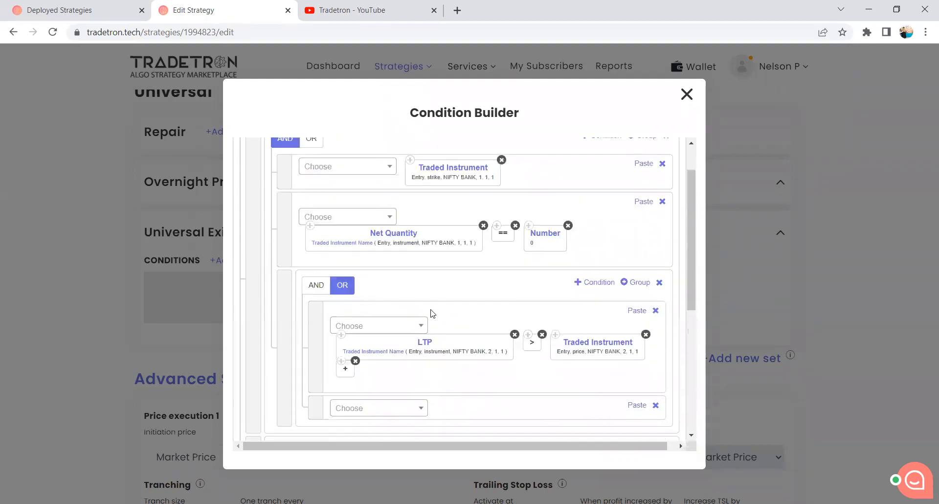
click(384, 330)
text(Number)
click(372, 312)
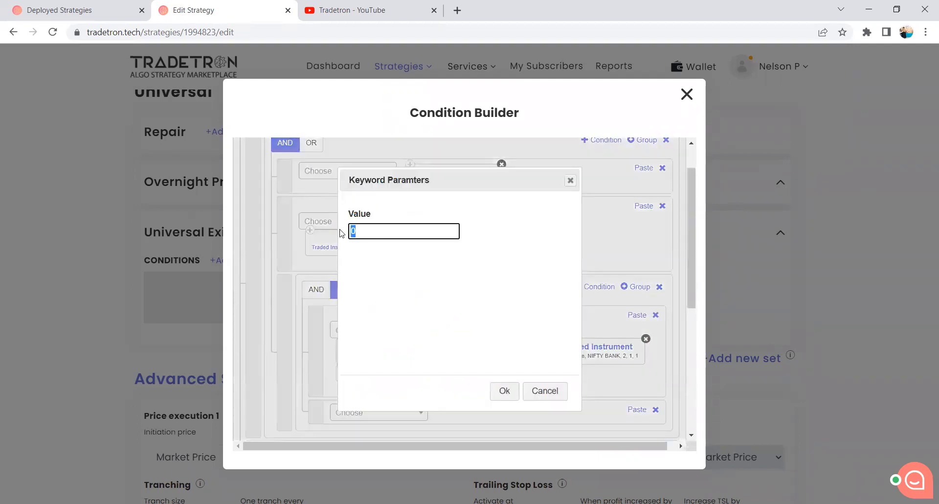
text(10)
click(505, 390)
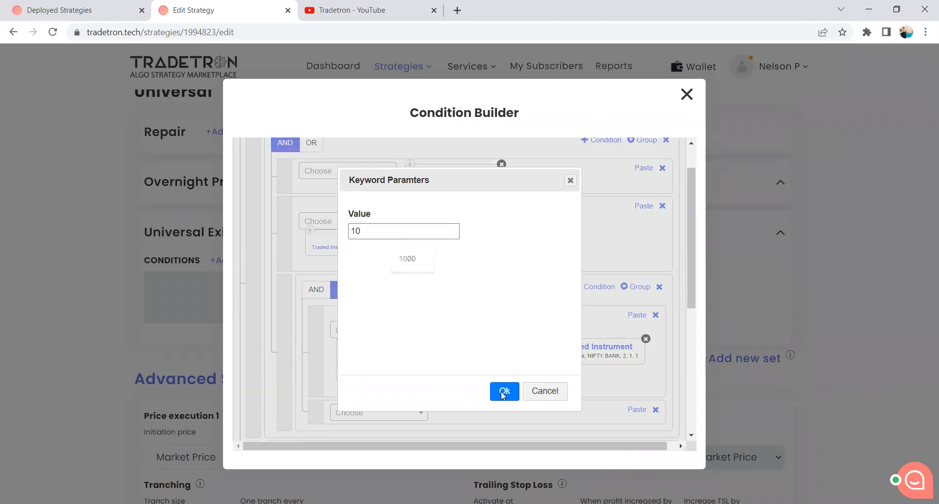
Build the nested group's second condition from the copied LTP keyword, the < operator and the copied Traded Instrument keyword.
scroll(460, 340, down, 1)
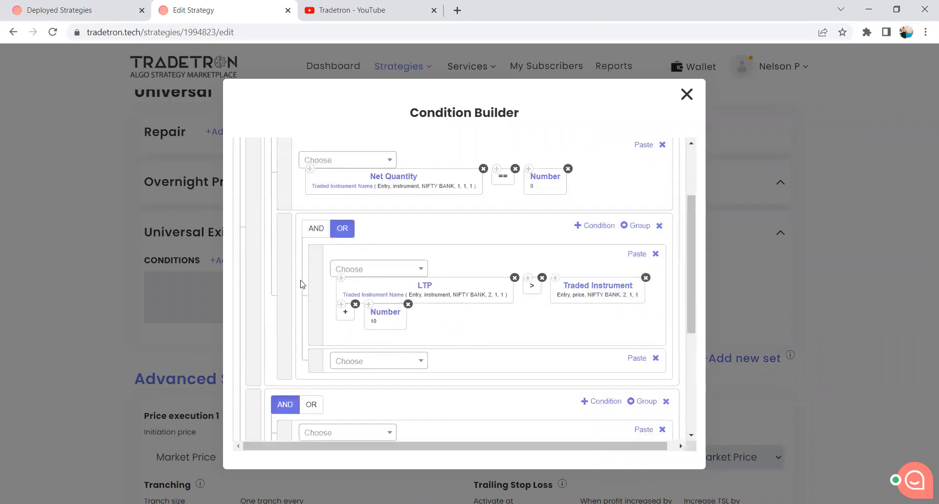
click(636, 358)
click(409, 375)
text(<)
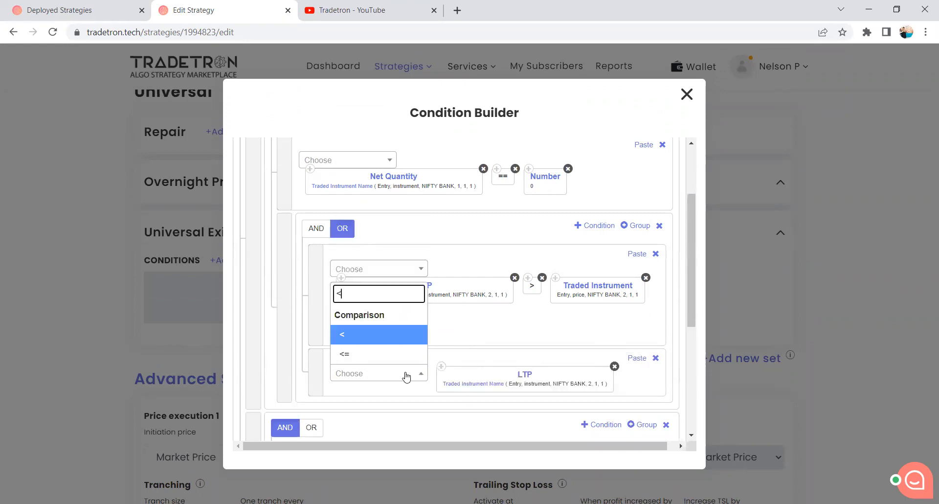
key(Return)
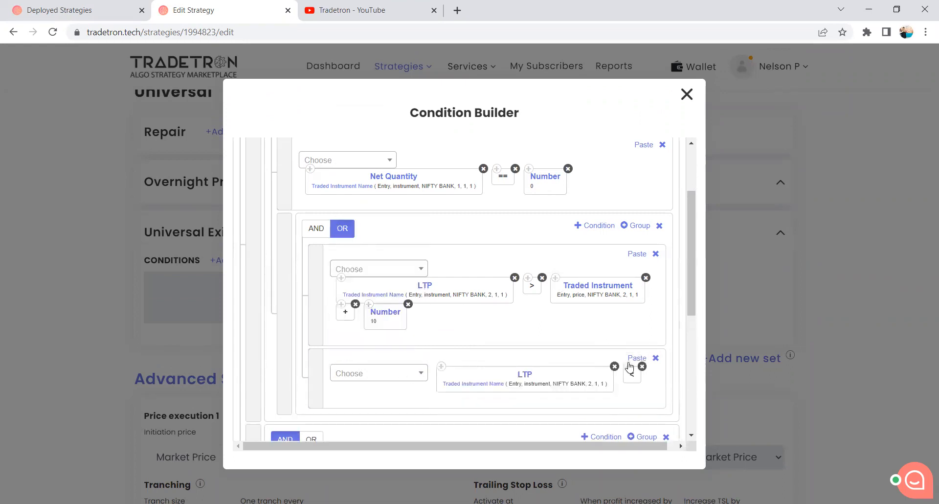
click(636, 358)
Complete the nested group's second condition with the - operator and a pasted copy of the Number 10 keyword.
click(358, 375)
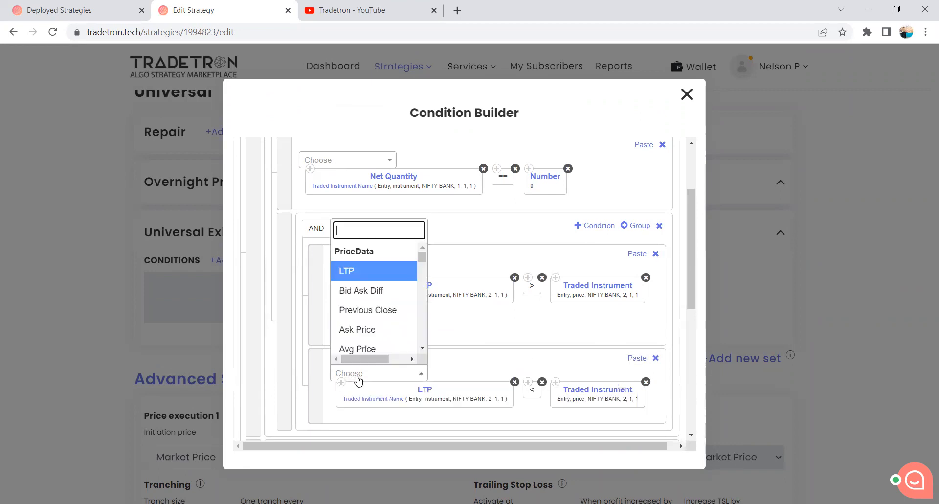
text(-)
scroll(385, 343, down, 3)
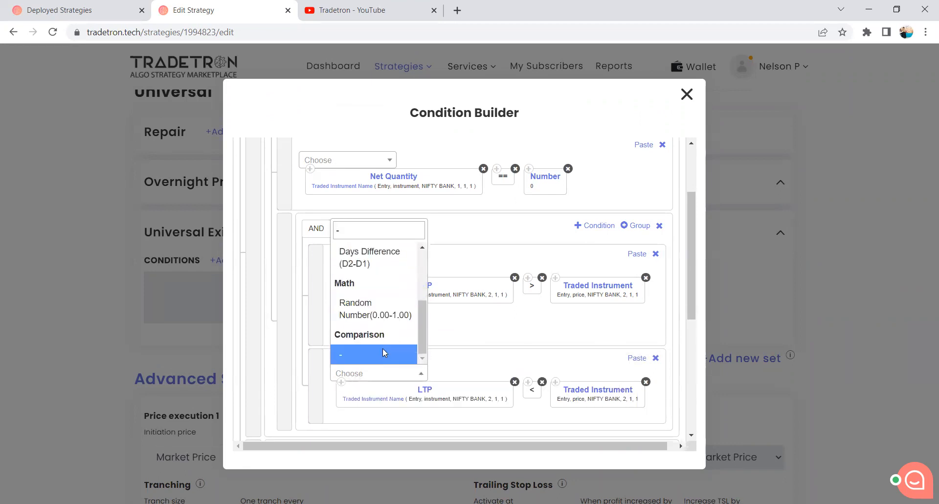
click(383, 354)
scroll(379, 262, down, 2)
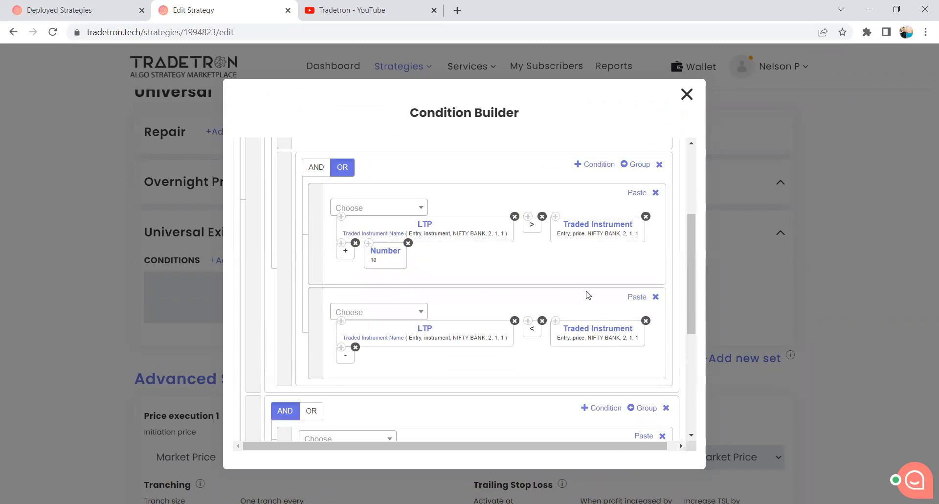
click(635, 297)
scroll(368, 387, down, 1)
scroll(368, 387, down, 2)
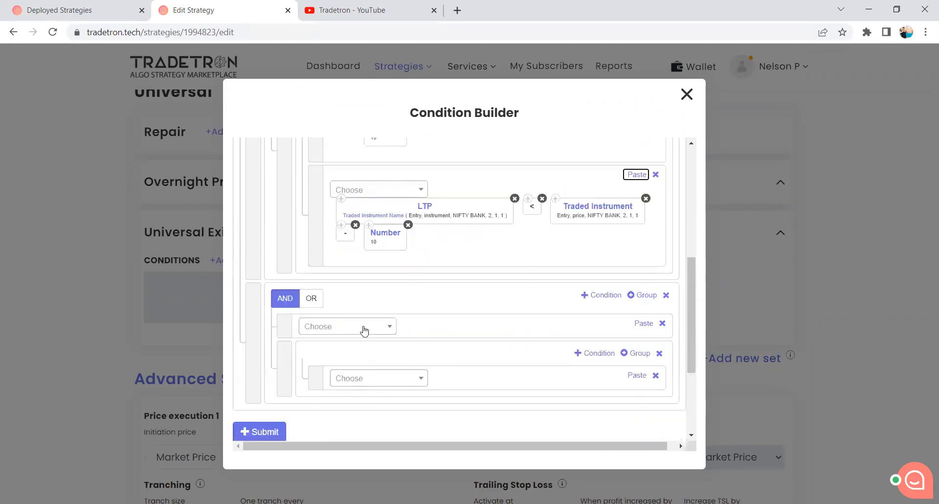
Review the first group's conditions and its nested OR group, and submit the conditions built so far.
scroll(404, 345, up, 1)
scroll(404, 345, up, 5)
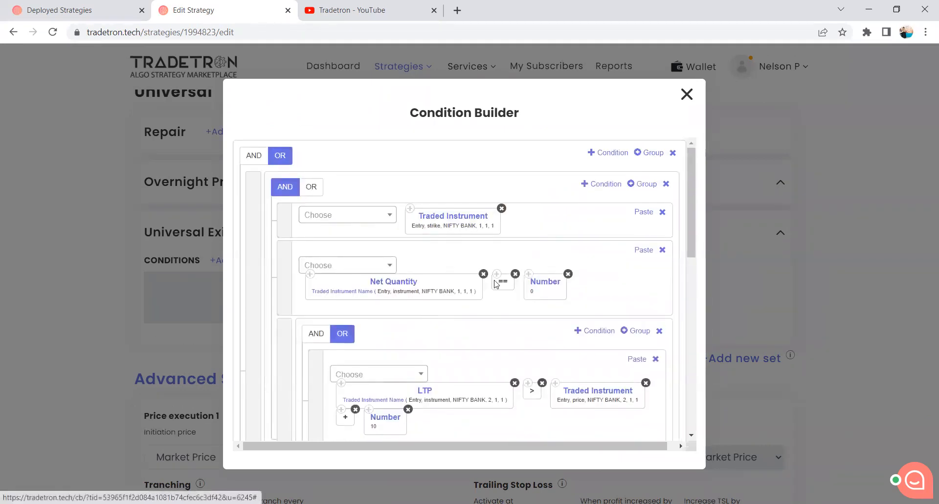
scroll(445, 268, down, 1)
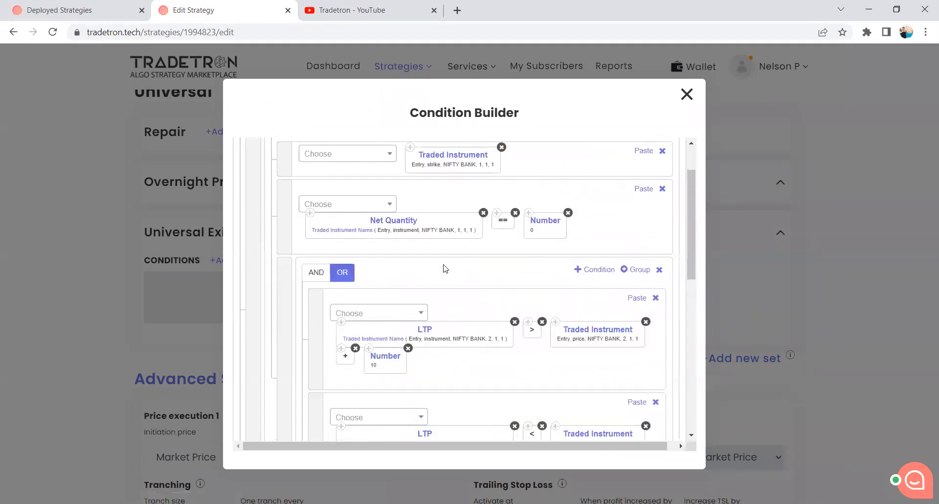
scroll(380, 310, down, 2)
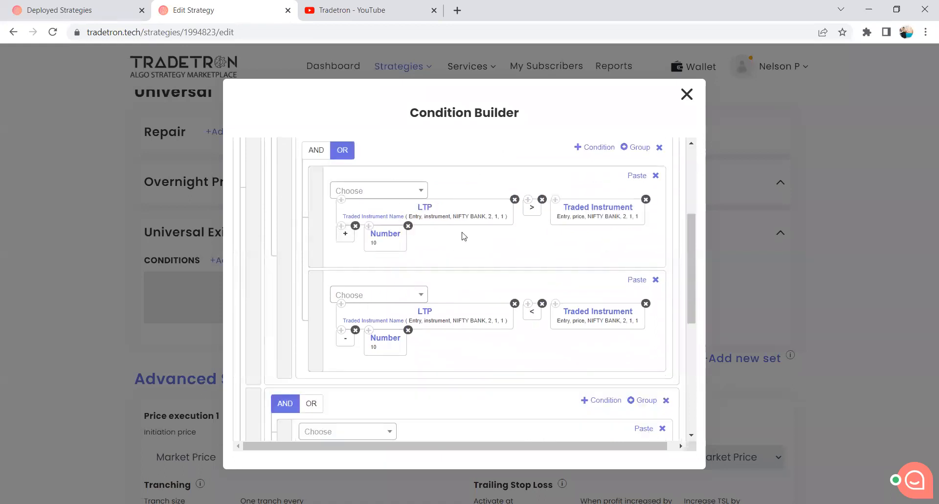
scroll(458, 298, down, 3)
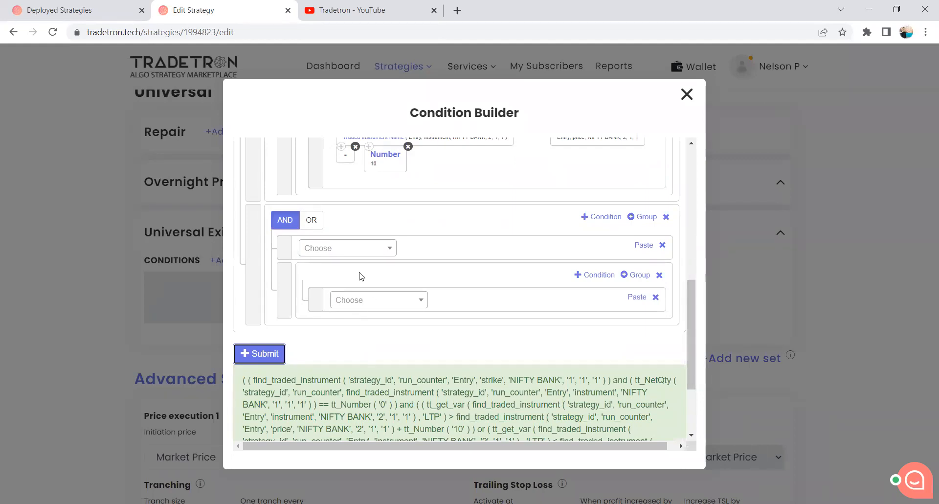
Add another condition to the second AND group and move it above the nested group.
scroll(361, 276, up, 5)
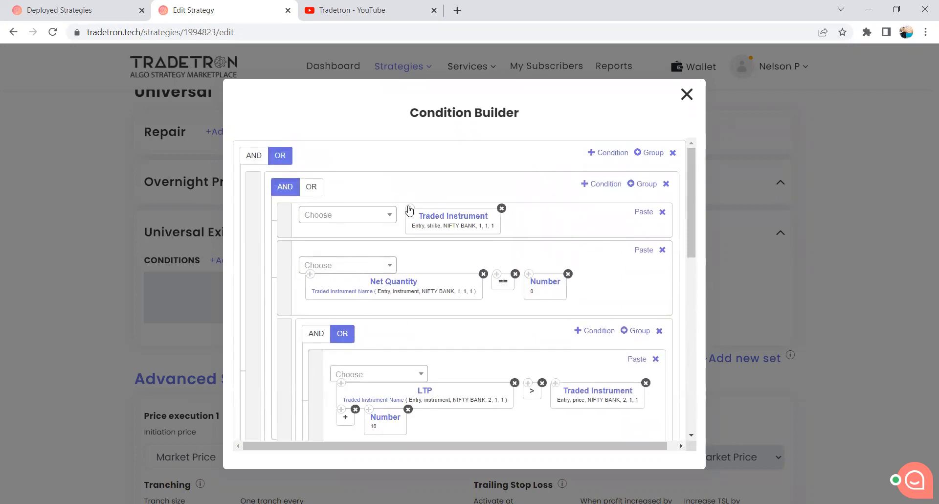
scroll(381, 276, down, 5)
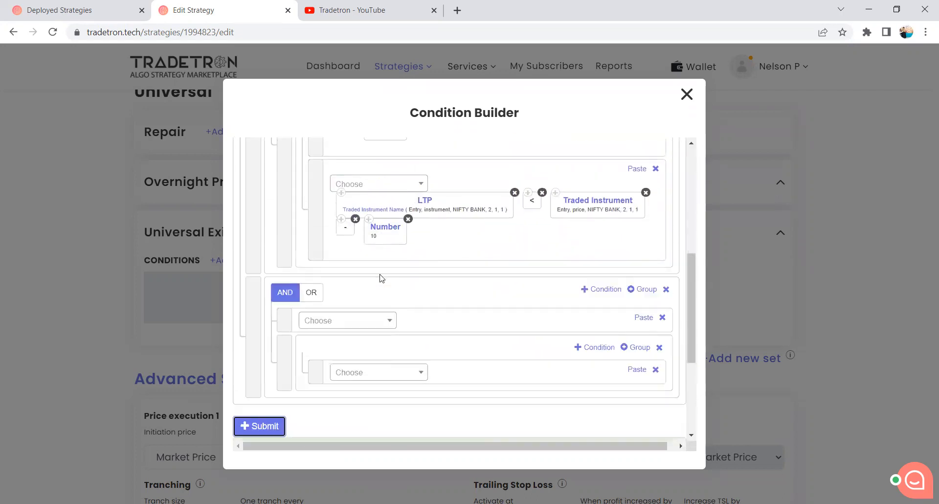
click(606, 281)
drag(287, 392, 287, 324)
Copy the first group's Traded Instrument strike keyword into the second AND group's first condition.
scroll(308, 304, up, 6)
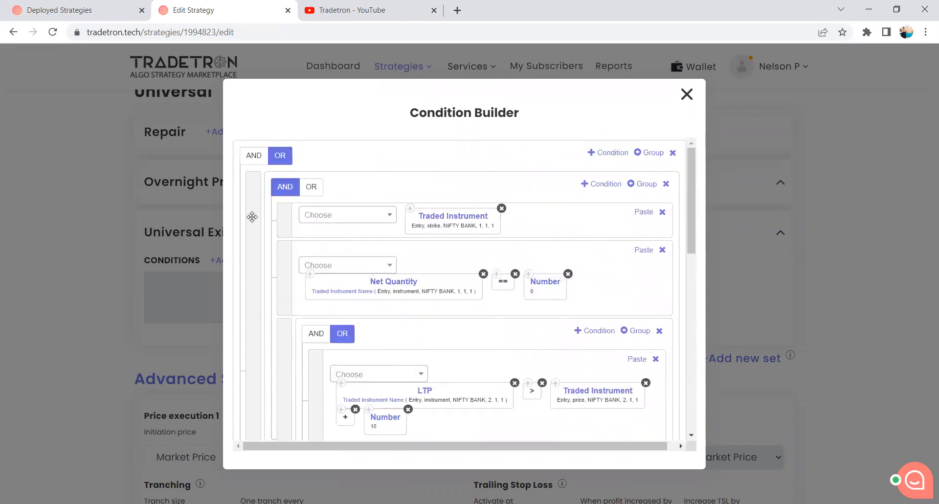
scroll(253, 281, down, 7)
scroll(254, 297, down, 1)
scroll(254, 296, up, 6)
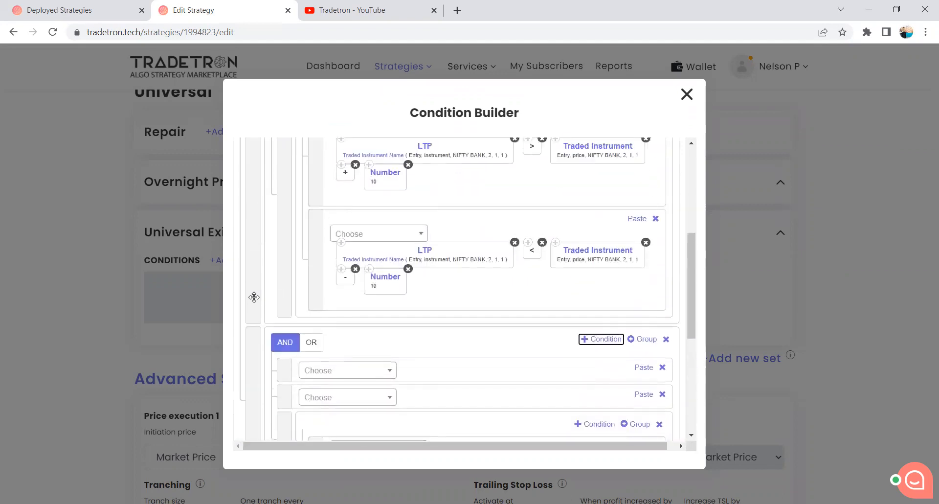
scroll(411, 208, up, 1)
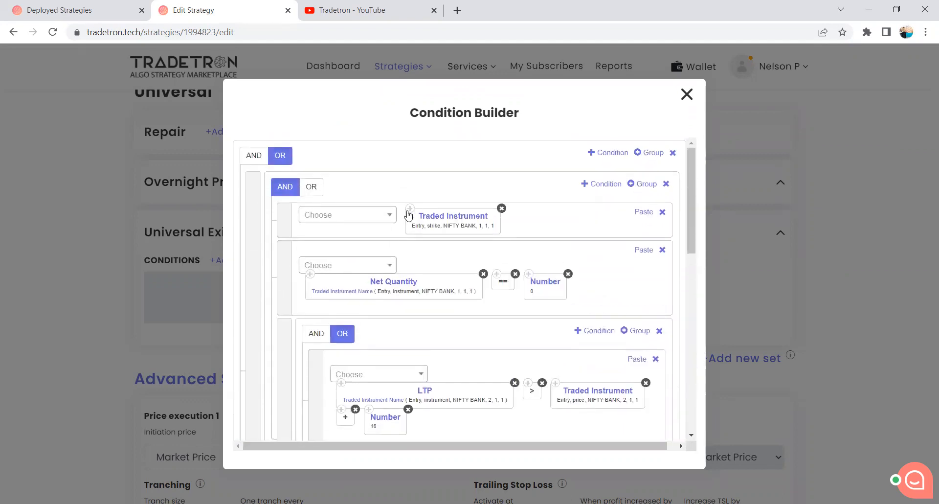
scroll(447, 260, down, 4)
scroll(449, 258, down, 3)
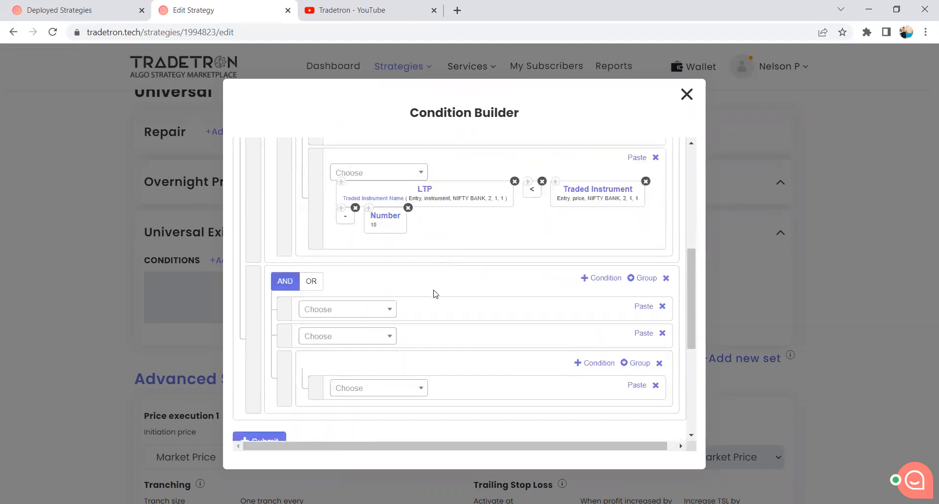
click(644, 306)
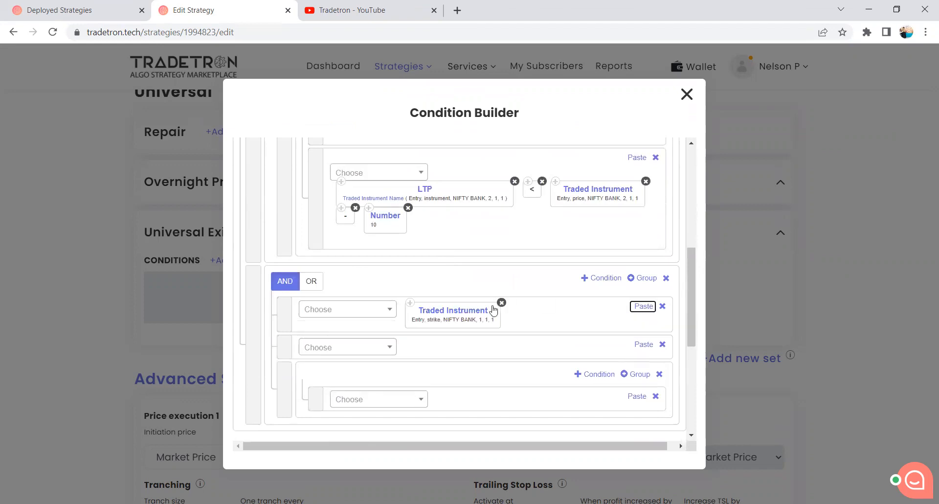
Set the set number of the pasted Traded Instrument strike keyword to 2.
click(462, 310)
drag(315, 341, 284, 345)
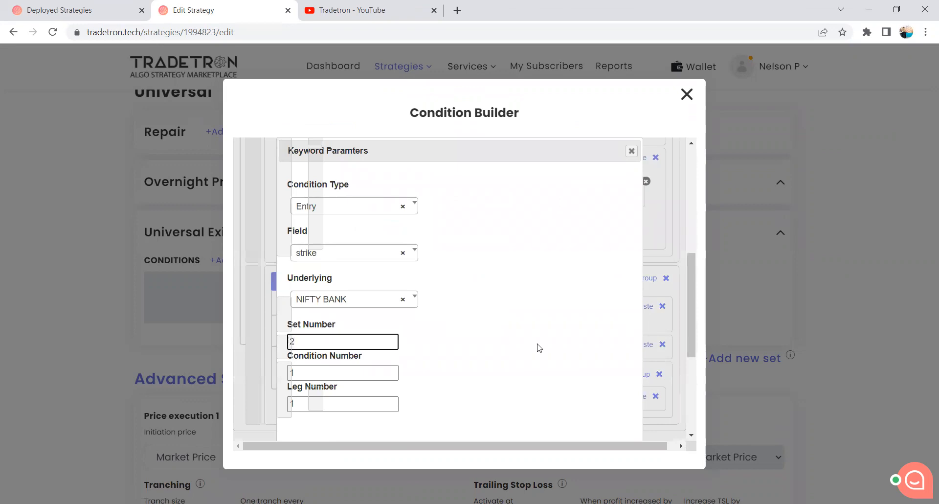
scroll(537, 347, down, 3)
click(562, 361)
Copy the first group's Net Quantity keyword into the second AND group's second condition, removing any copy from its first condition.
scroll(487, 332, up, 10)
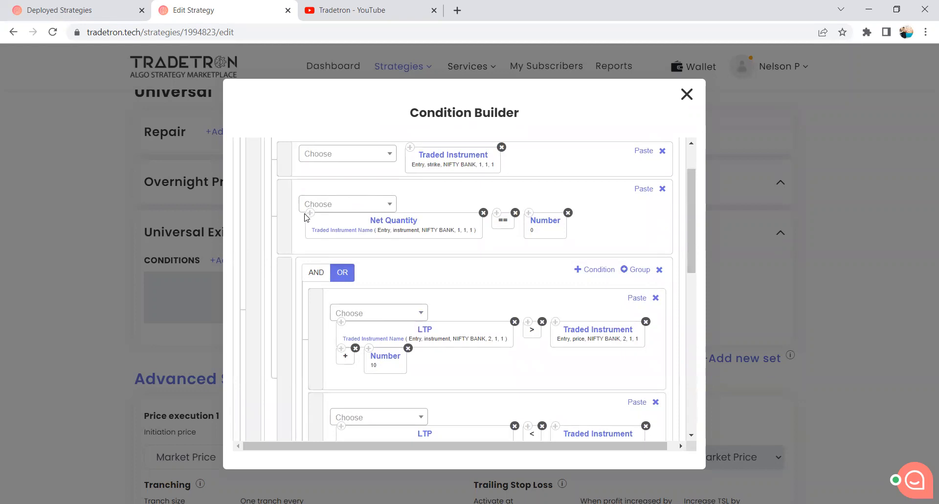
scroll(434, 288, down, 5)
click(642, 306)
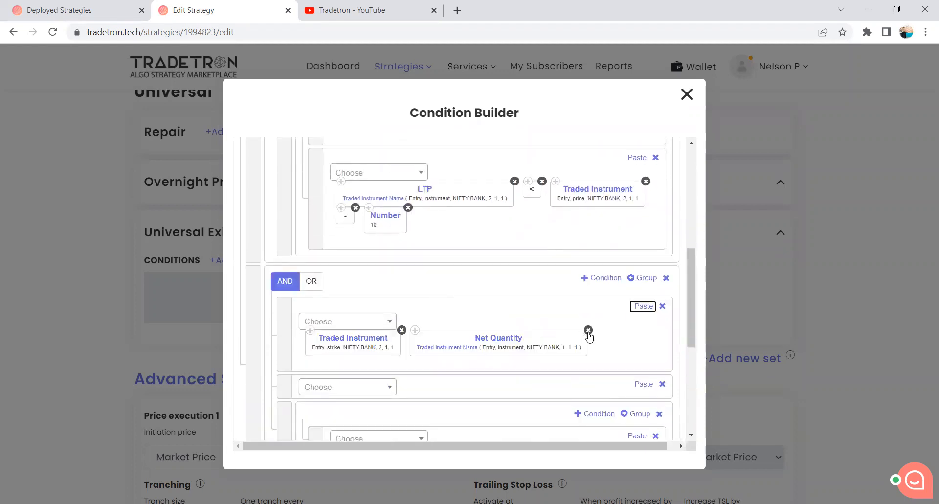
click(588, 330)
click(645, 346)
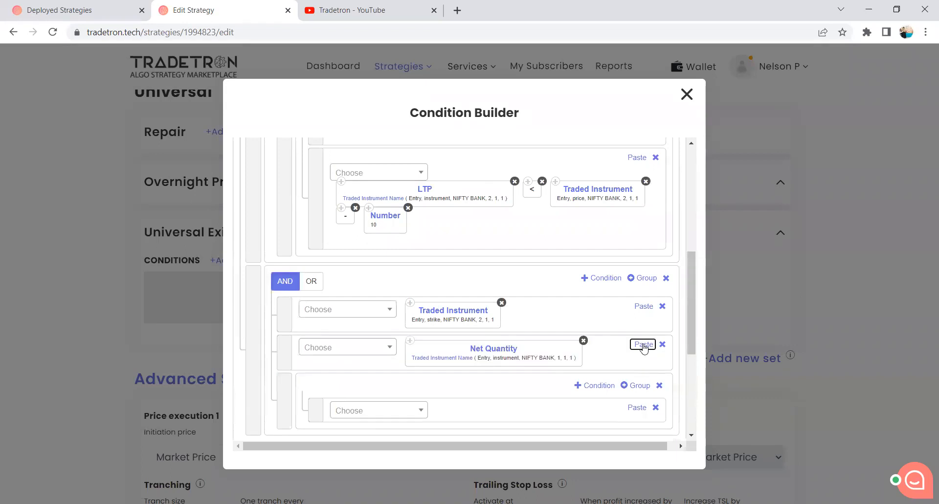
Set the set number of the pasted Net Quantity keyword's Traded Instrument Name to 2.
click(438, 361)
drag(304, 345, 278, 353)
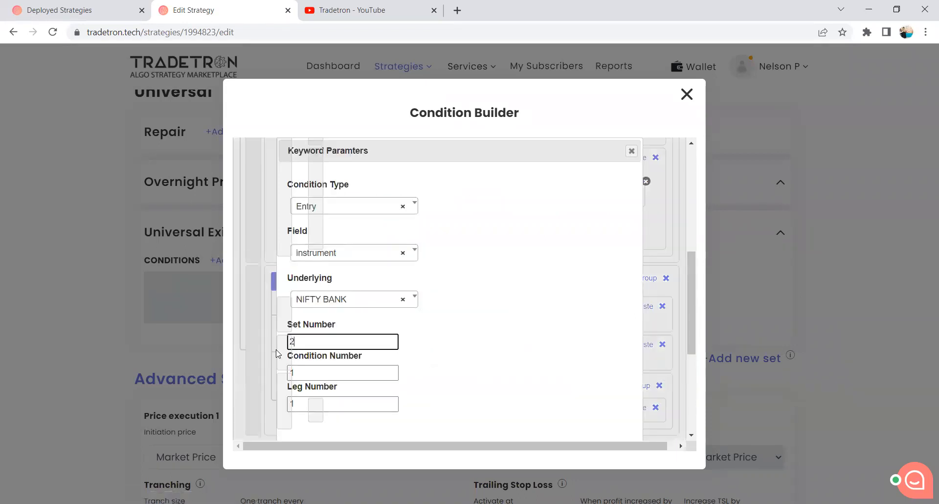
scroll(541, 362, down, 4)
click(562, 300)
Complete the second group's Net Quantity condition with the == operator and the Number keyword set to 0.
scroll(515, 350, up, 4)
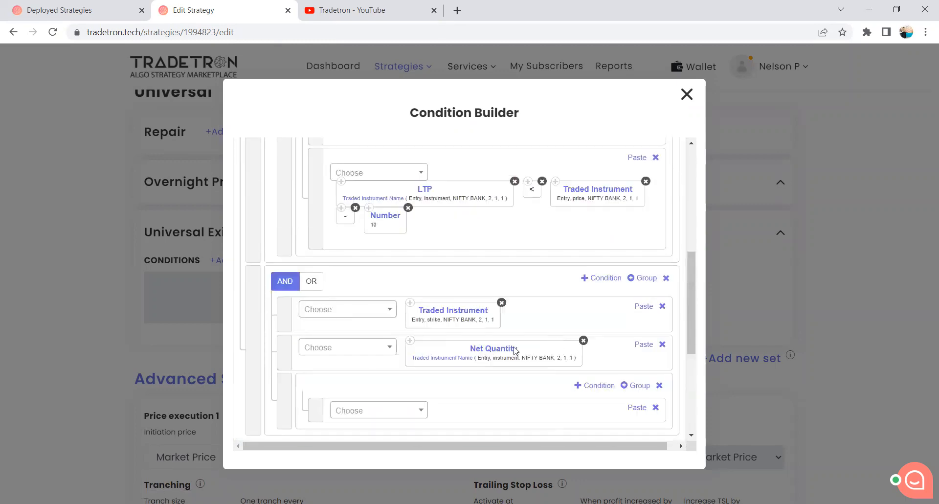
click(374, 355)
text(=)
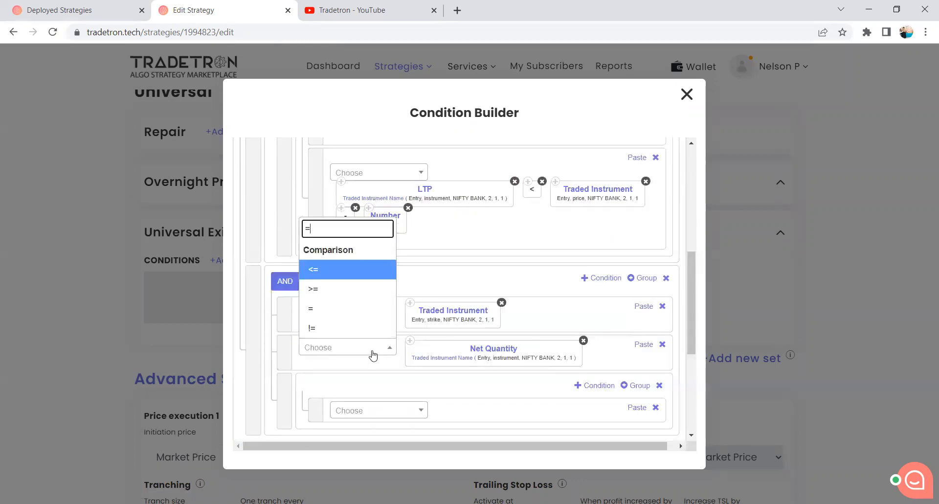
click(345, 330)
click(350, 349)
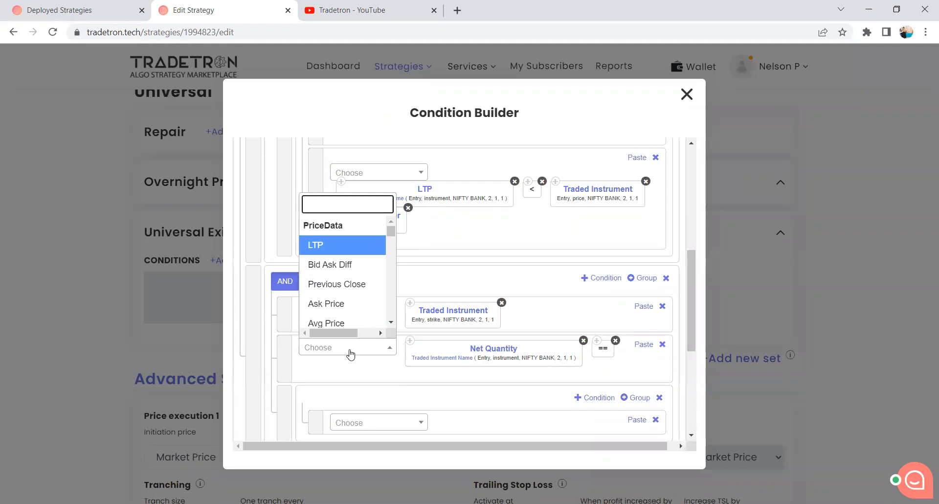
text(Num)
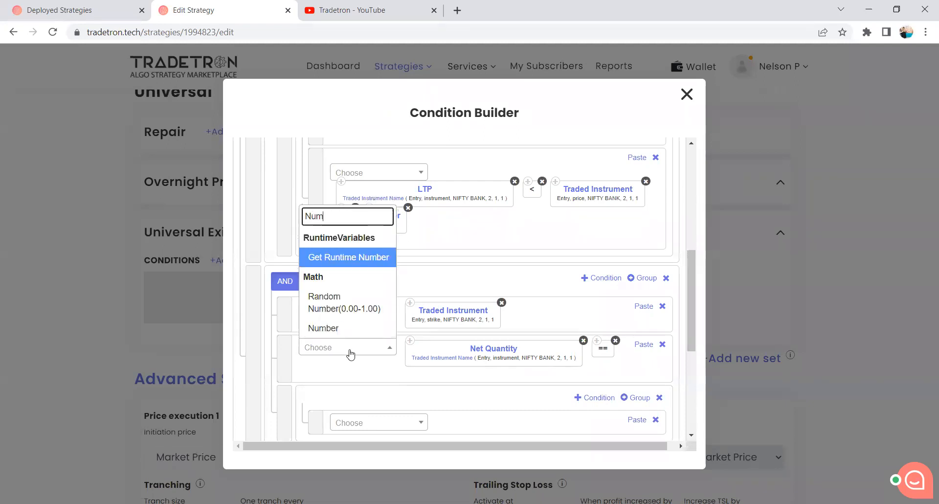
click(327, 328)
click(504, 391)
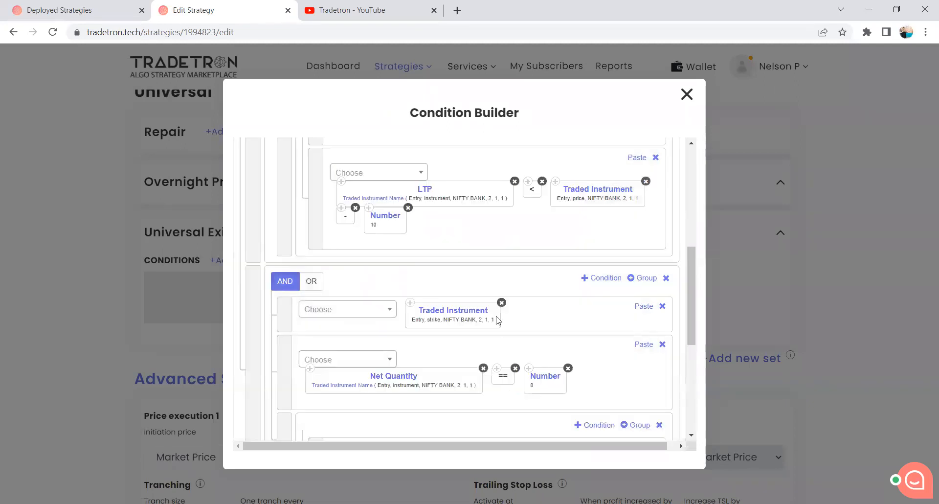
Add a second condition to the second group's nested group and join its conditions with OR.
scroll(451, 324, down, 1)
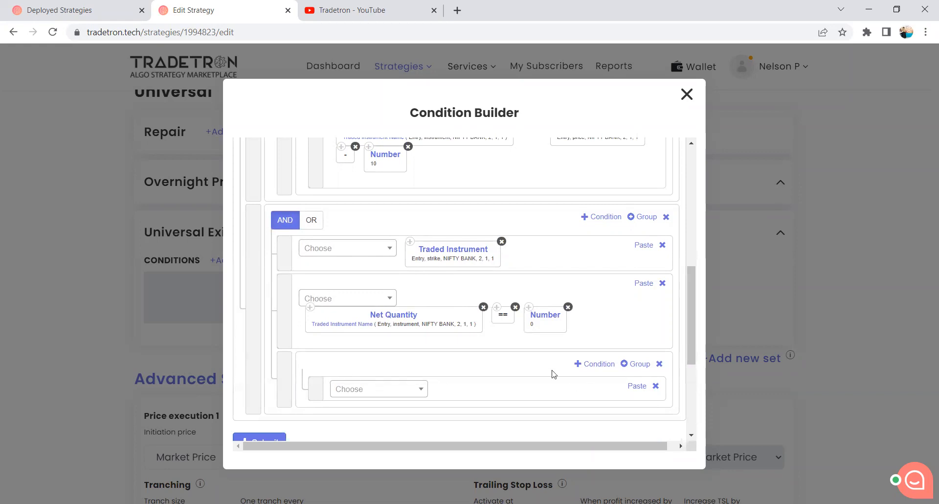
scroll(474, 383, up, 1)
scroll(473, 381, down, 2)
scroll(453, 337, up, 1)
click(595, 364)
click(340, 367)
Copy the LTP keyword from the first group's nested group into the second nested group's first condition.
scroll(418, 380, down, 1)
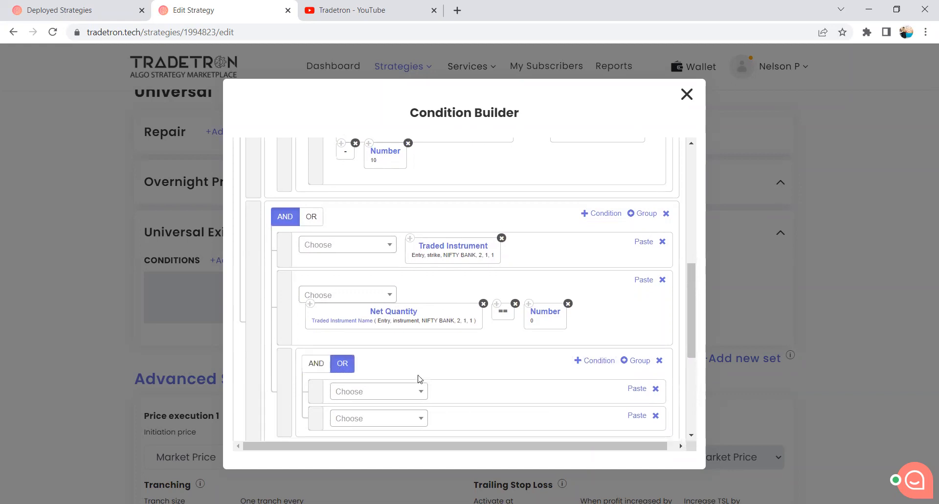
scroll(423, 362, up, 1)
scroll(424, 348, up, 4)
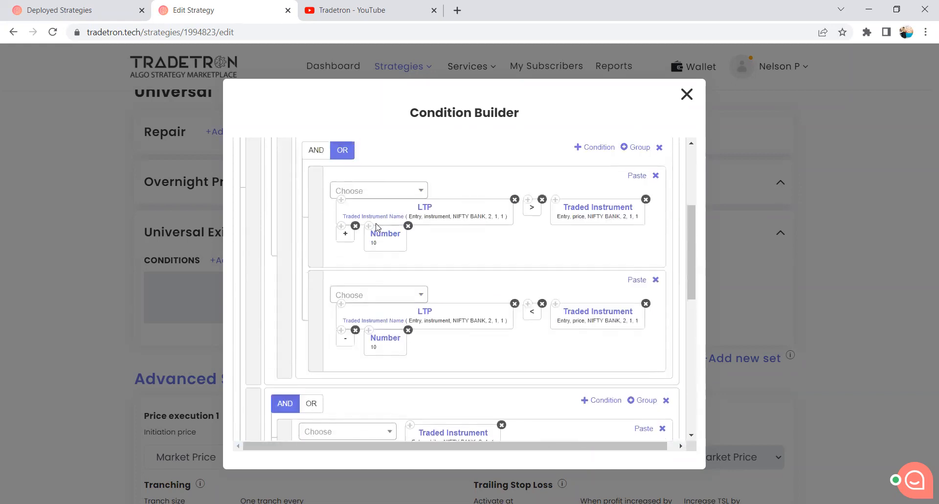
click(341, 200)
scroll(482, 283, down, 5)
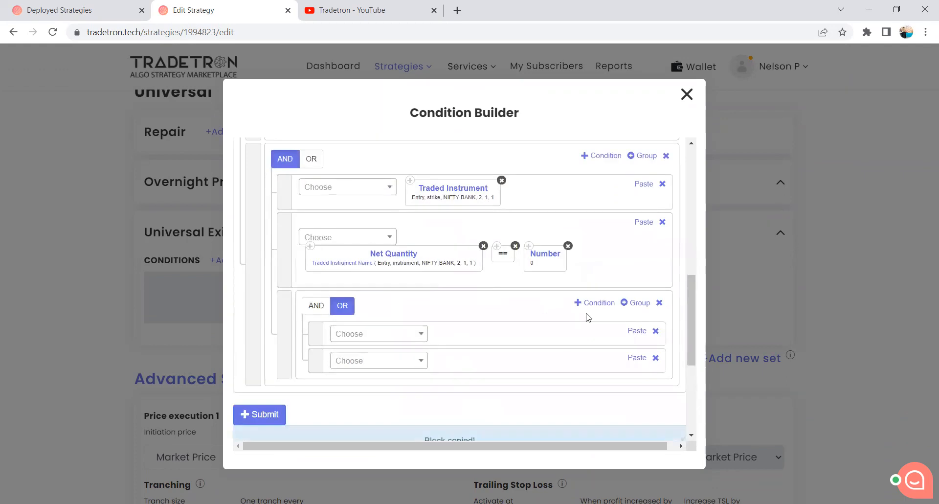
click(628, 335)
Append copies of the > operator and the Traded Instrument price keyword after LTP in the second nested group's first condition.
scroll(524, 294, up, 5)
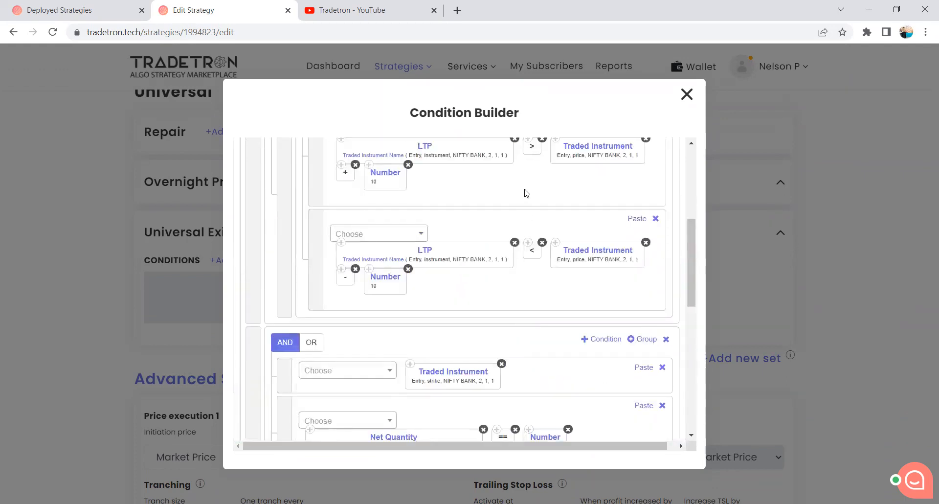
click(528, 200)
scroll(608, 314, down, 5)
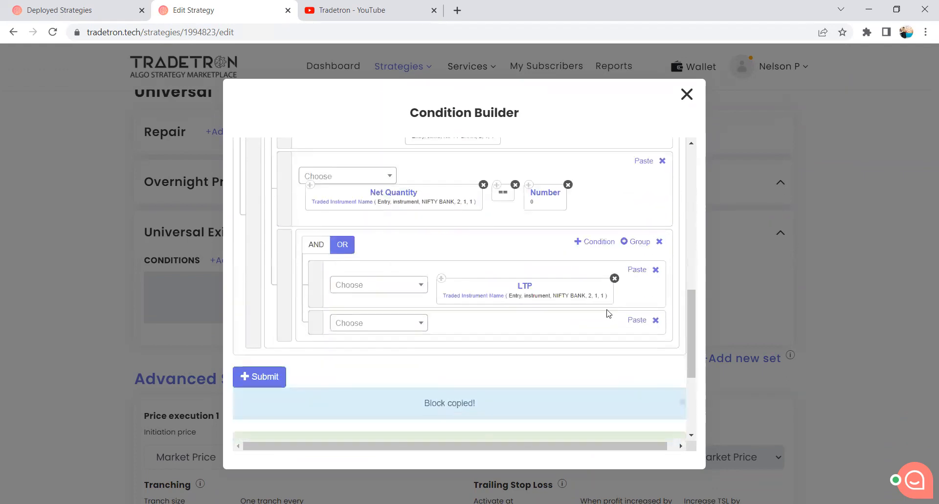
click(634, 272)
scroll(545, 314, up, 3)
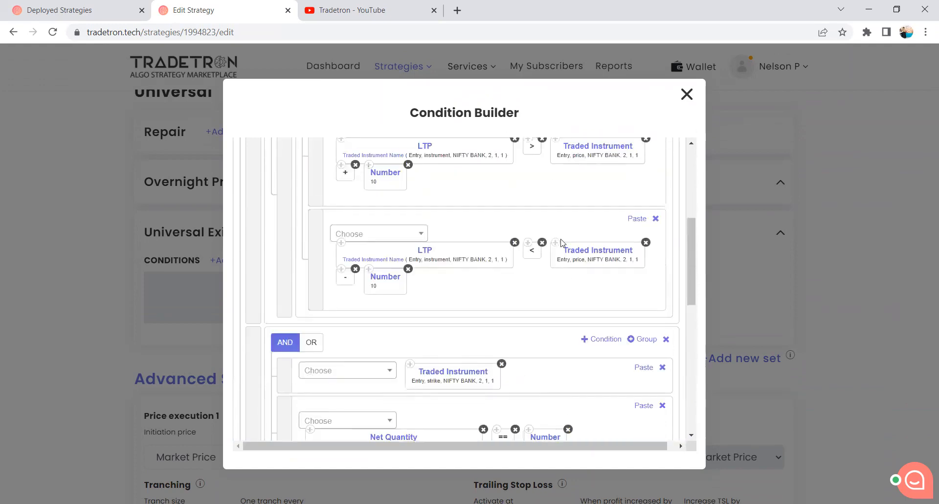
scroll(560, 246, up, 2)
scroll(579, 349, down, 6)
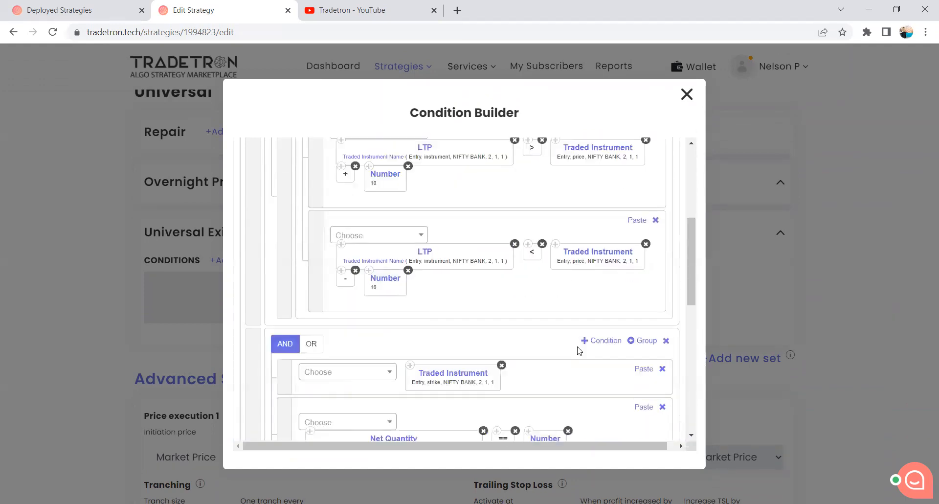
click(637, 273)
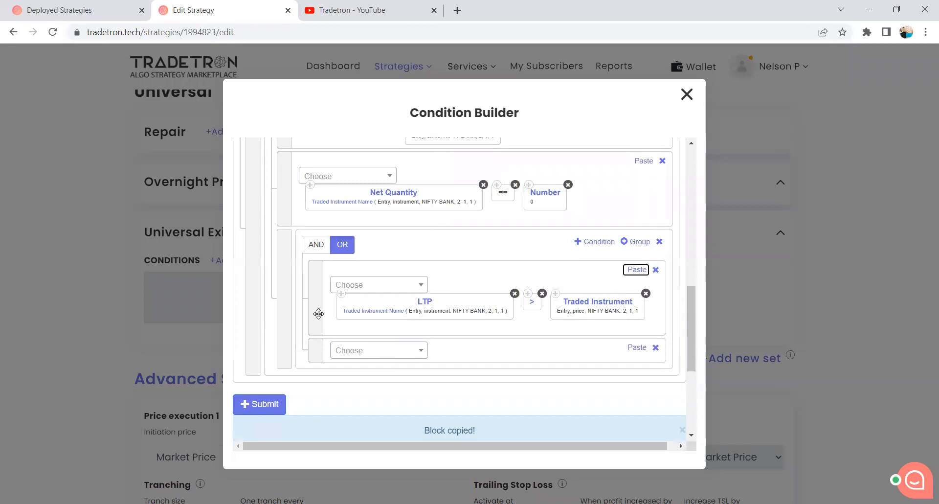
Complete the second nested group's first condition with copies of the + operator and the Number 10 keyword.
scroll(374, 288, up, 5)
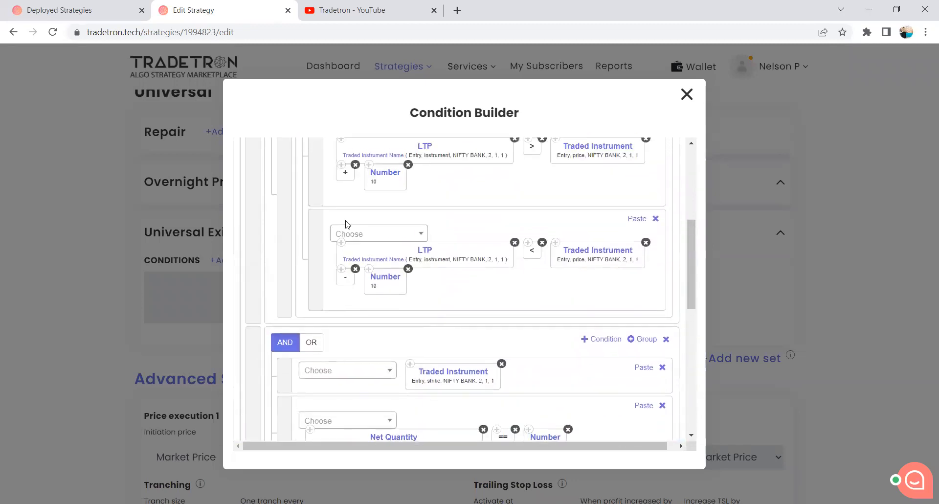
scroll(535, 372, down, 3)
click(636, 331)
scroll(462, 287, up, 2)
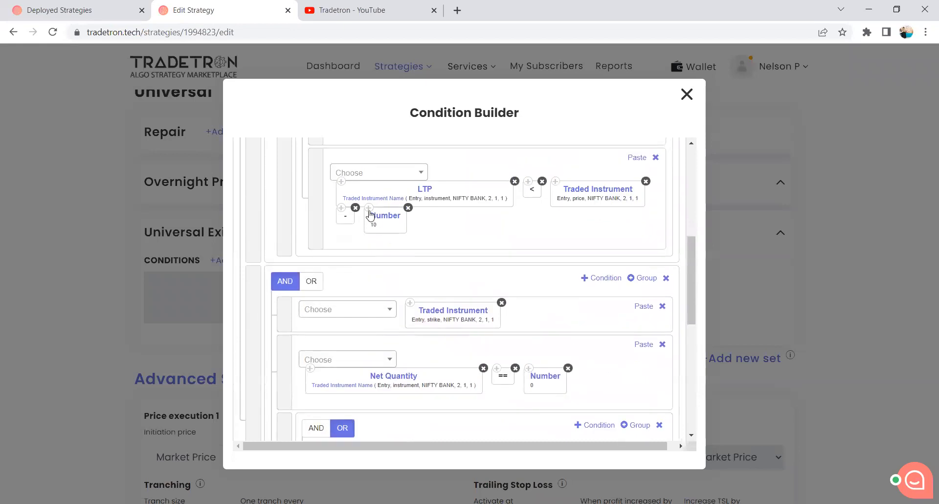
scroll(585, 361, down, 2)
click(636, 329)
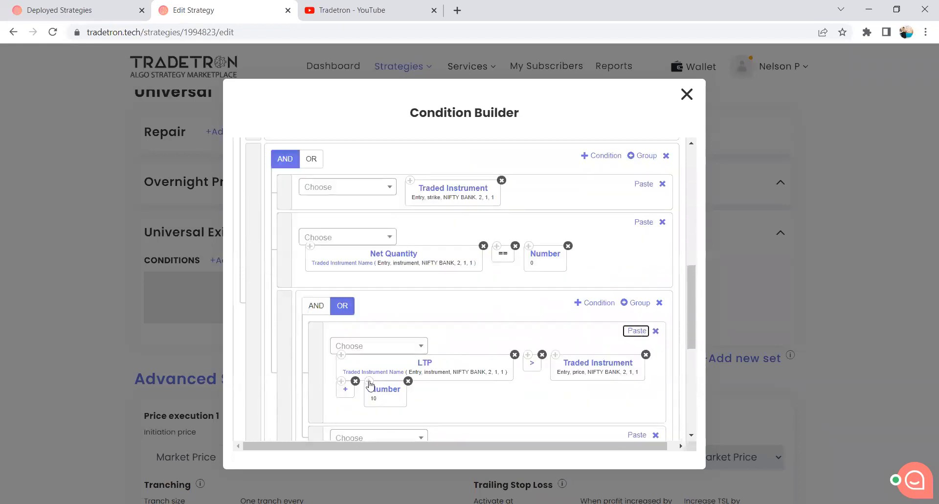
Set the LTP keyword's set number to 1 in the second nested group's first condition.
scroll(388, 335, down, 1)
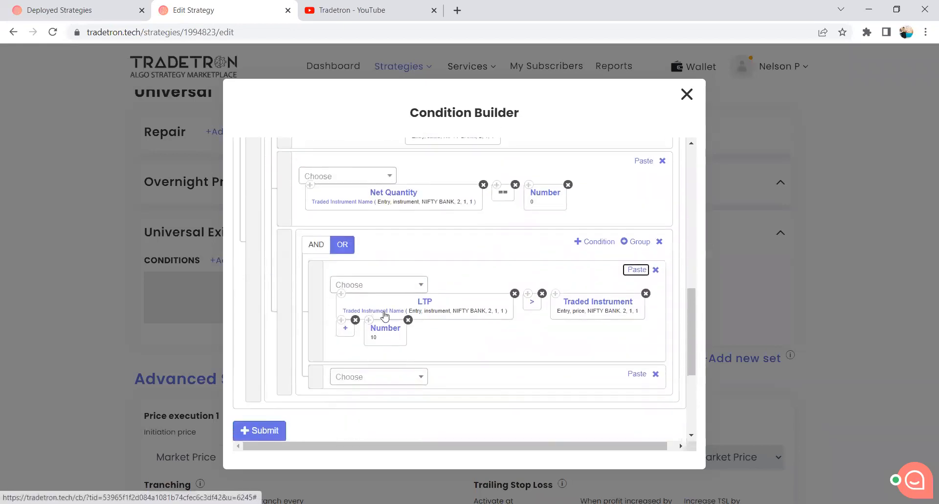
click(385, 313)
drag(307, 342, 272, 348)
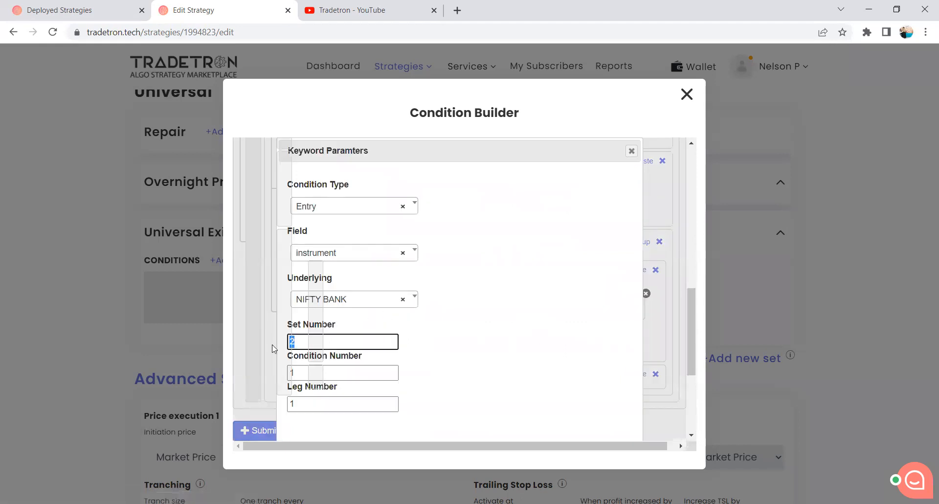
text(1)
scroll(480, 376, down, 3)
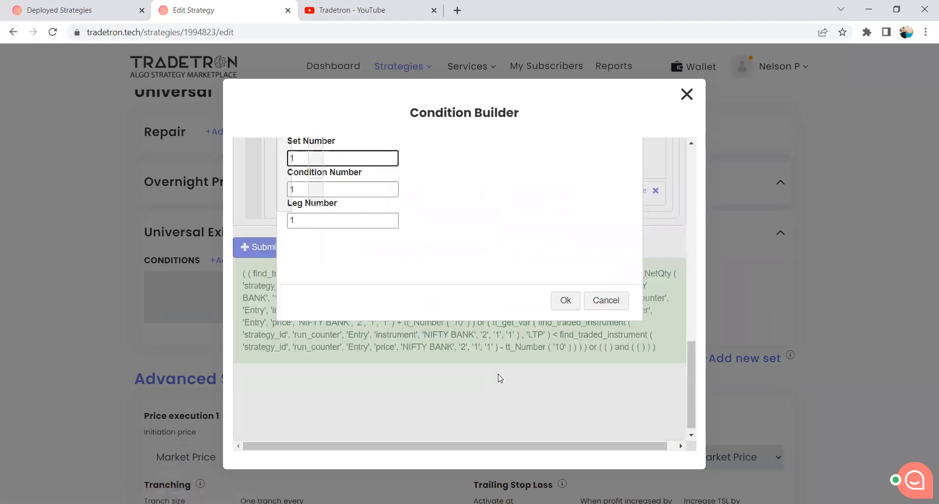
click(555, 299)
Set the Traded Instrument price keyword's set number to 1 in the second nested group's first condition.
scroll(538, 347, up, 3)
scroll(557, 373, down, 1)
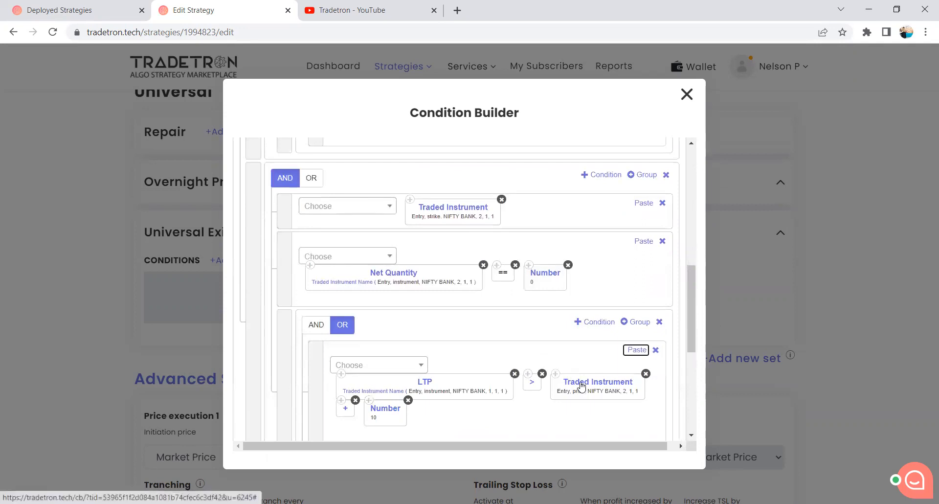
drag(299, 342, 287, 344)
text(1)
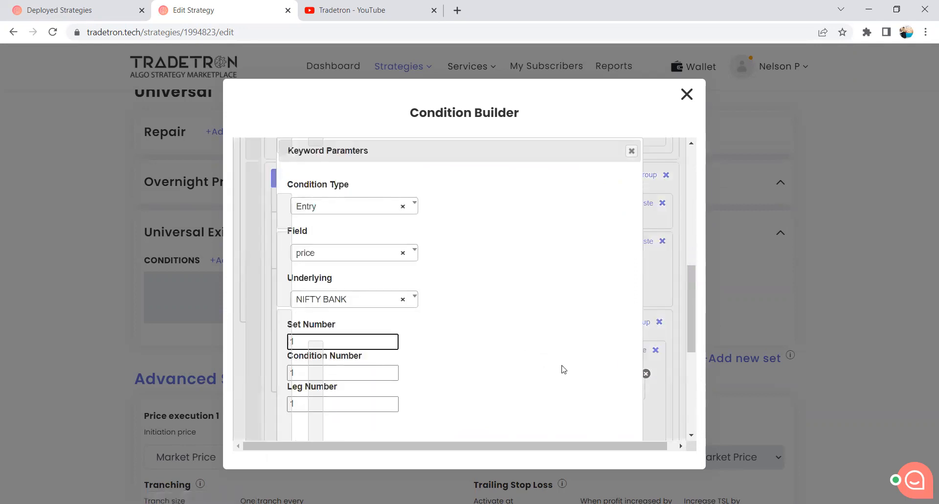
scroll(562, 367, down, 3)
click(567, 300)
scroll(496, 348, up, 1)
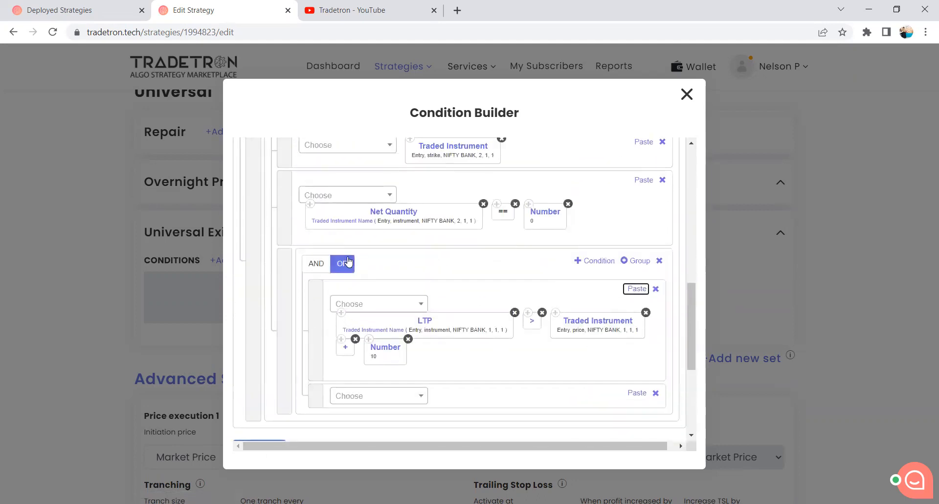
Build the nested group's second condition from copies of the LTP and Traded Instrument price keywords, joined by the < operator.
click(514, 367)
click(636, 392)
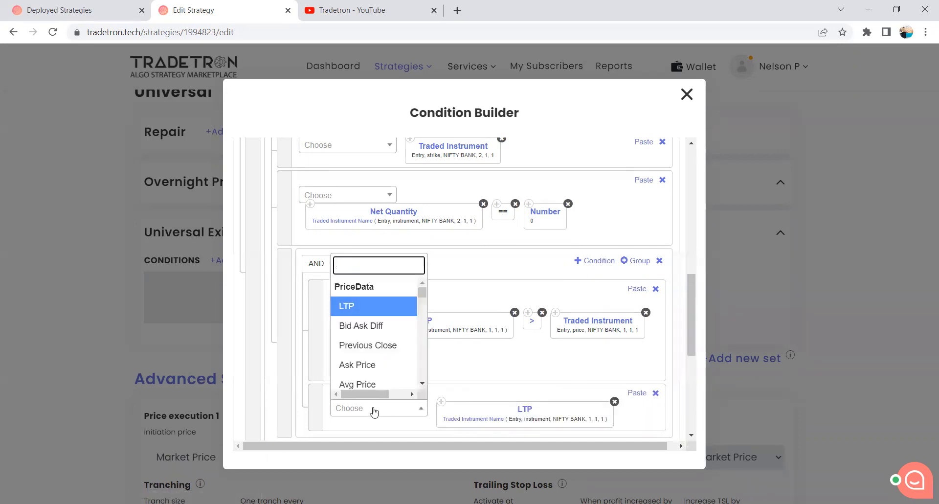
text(<)
click(371, 388)
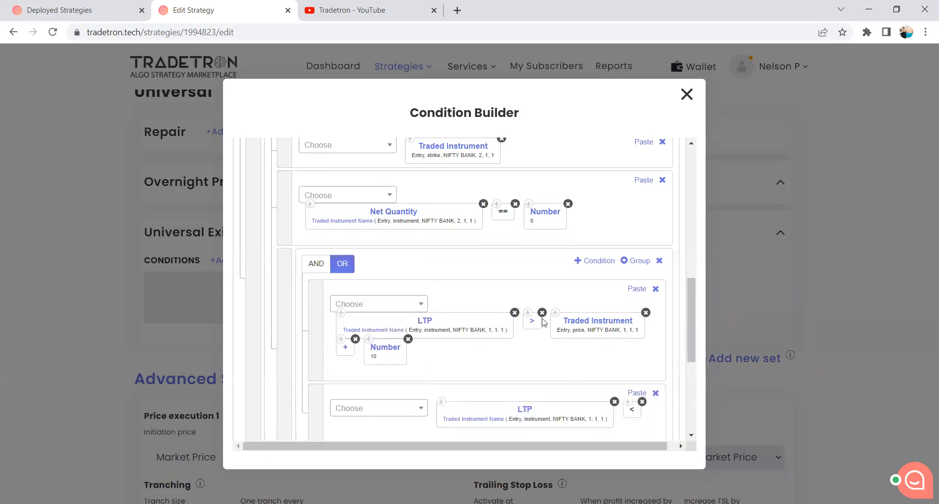
click(637, 393)
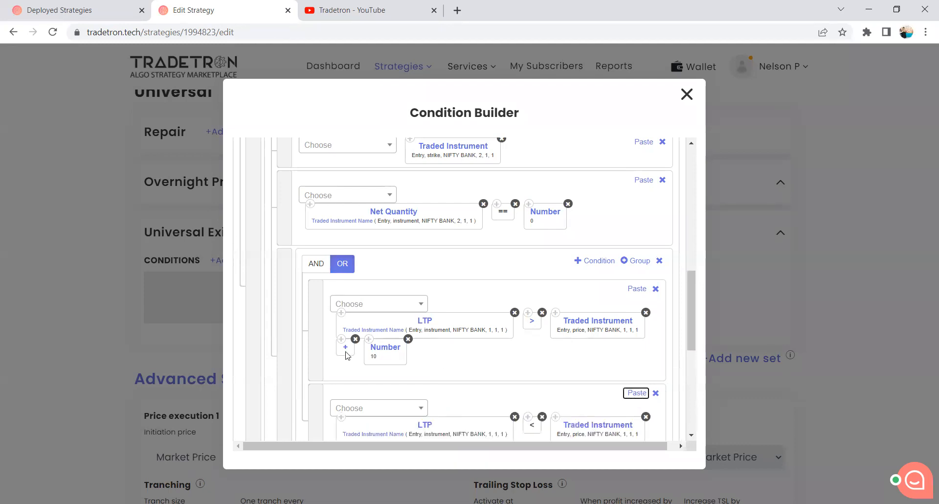
Complete the nested group's second condition with the - operator and a copy of the Number 10 keyword.
scroll(346, 355, down, 3)
click(376, 288)
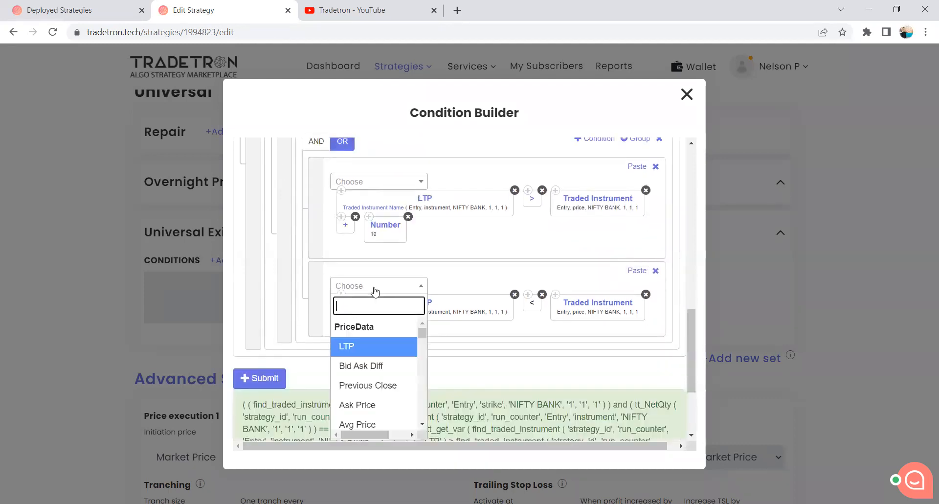
text(-)
scroll(380, 385, down, 3)
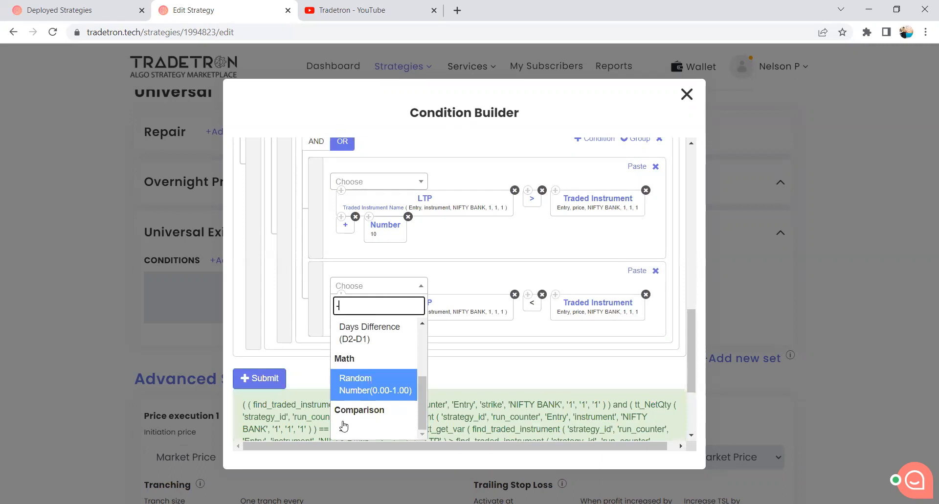
click(344, 426)
click(370, 218)
click(637, 271)
Submit the Universal Exit conditions and close the condition builder.
click(272, 405)
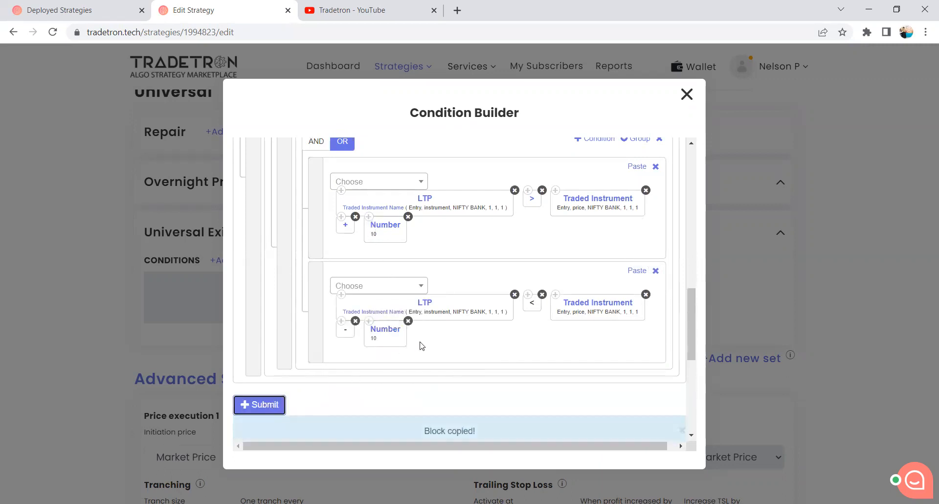
scroll(445, 289, up, 6)
scroll(447, 293, down, 4)
scroll(446, 295, down, 3)
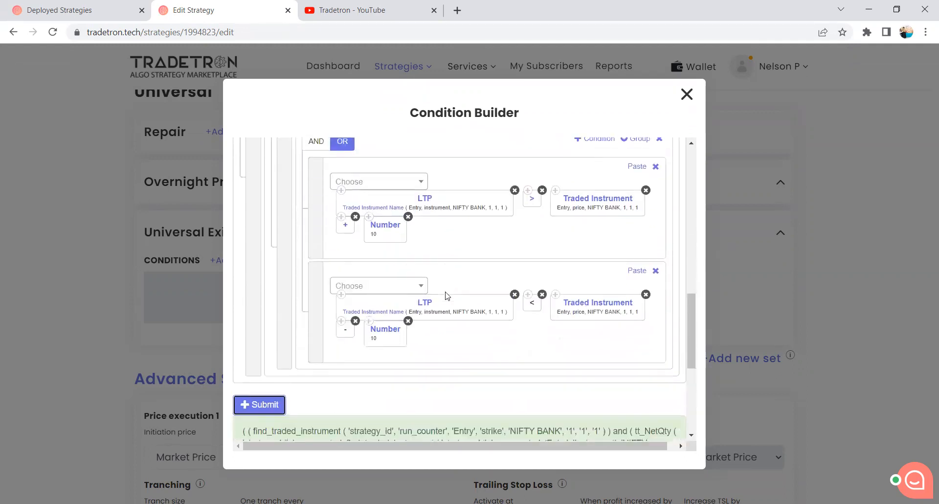
click(687, 94)
Set the strategy to reactivate on exit after 2 minutes in the advanced settings.
scroll(506, 363, down, 3)
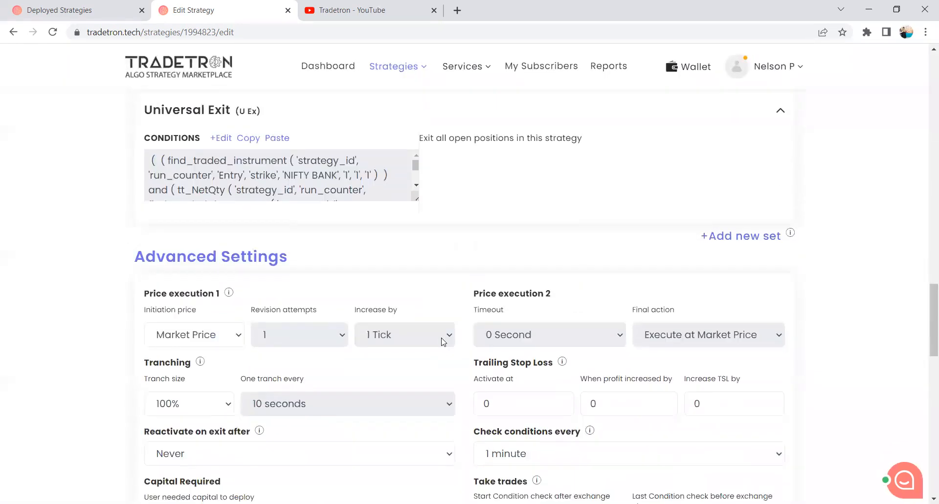
scroll(318, 334, down, 3)
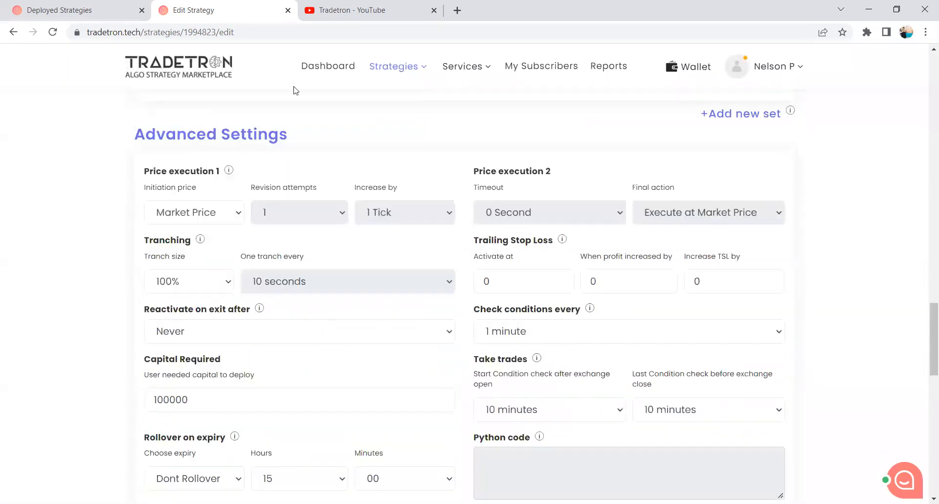
click(313, 333)
click(92, 301)
click(213, 331)
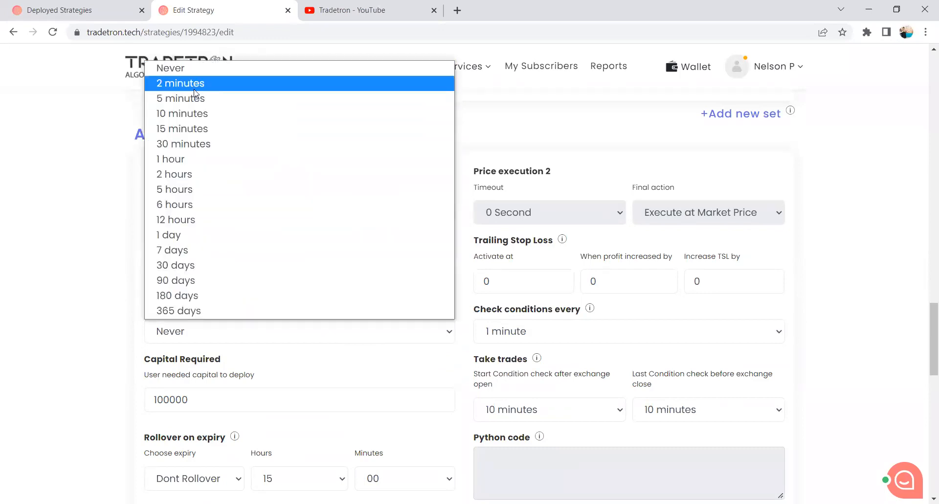
click(195, 84)
mouse_move(259, 310)
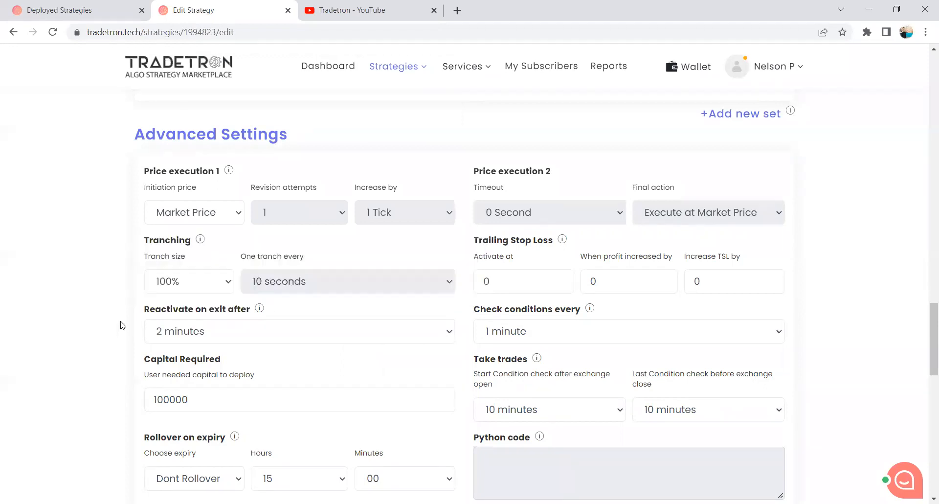
Set conditions to check continuously, from 1 second after exchange open until 1 minute before exchange close.
click(548, 334)
click(537, 349)
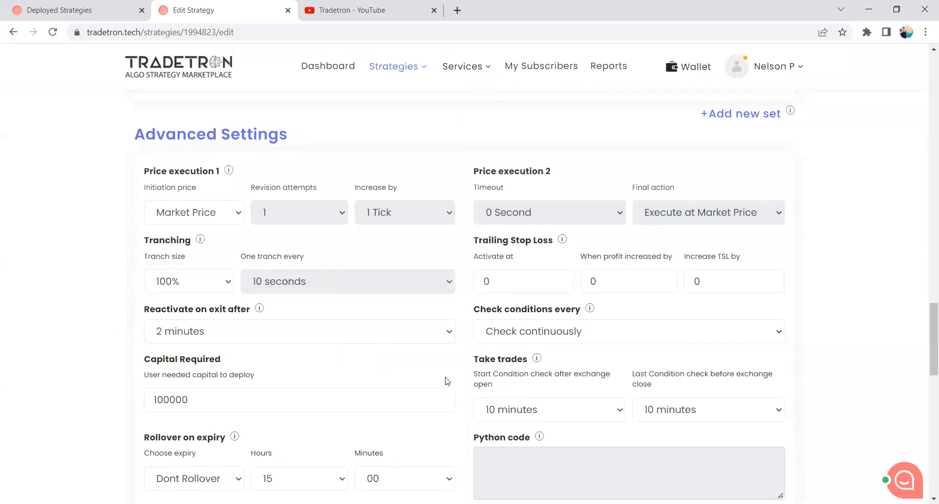
click(515, 408)
click(696, 410)
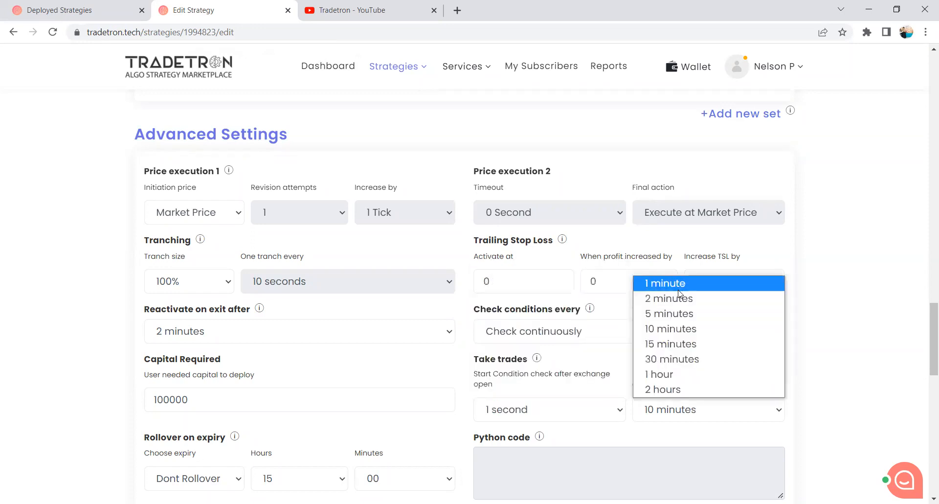
click(678, 288)
Update the strategy to save its Universal Exit conditions and advanced settings.
scroll(547, 382, down, 15)
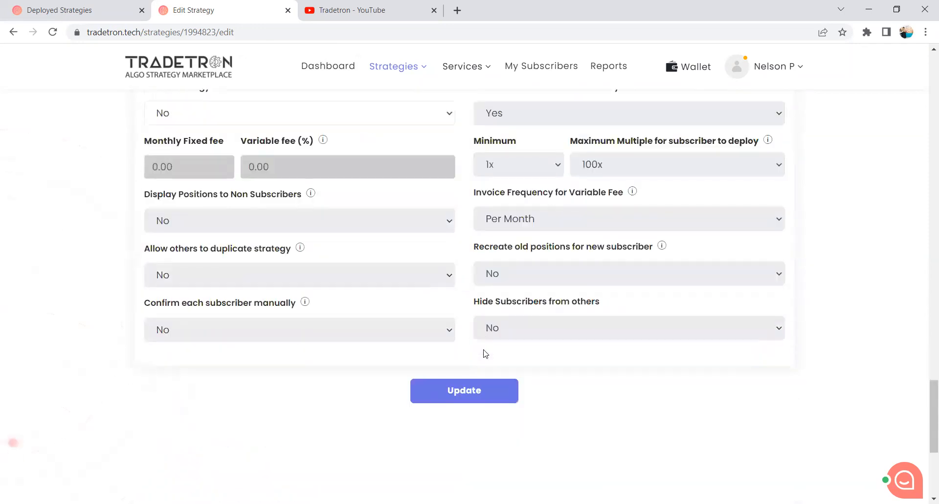
click(458, 219)
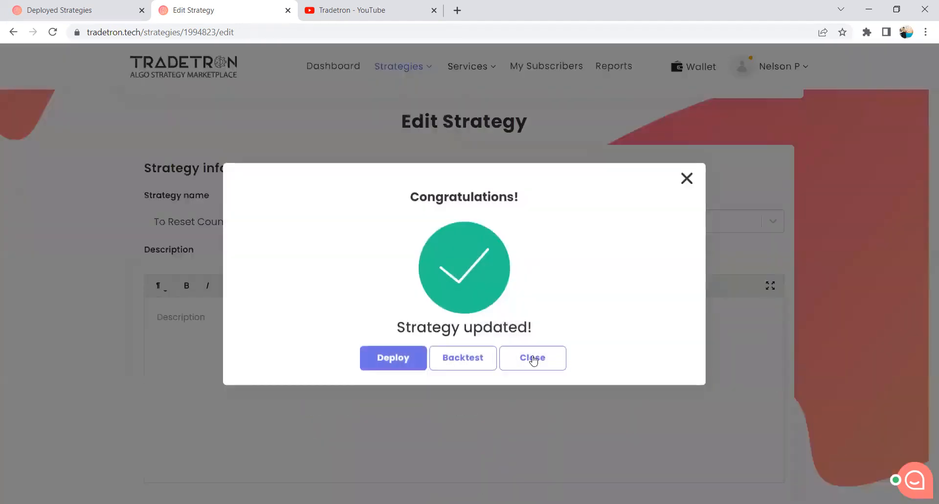
click(533, 360)
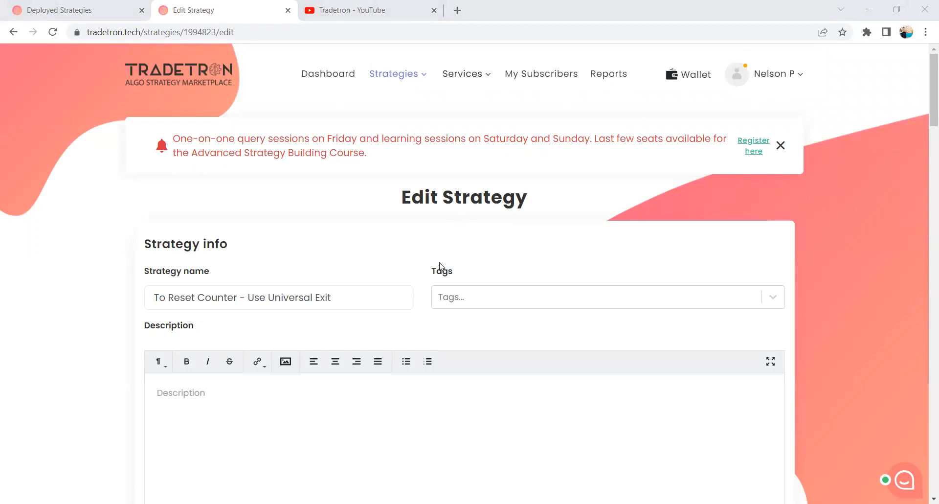
Examine Set 1's entry conditions and the settings of its NIFTY BANK call position.
scroll(440, 266, down, 10)
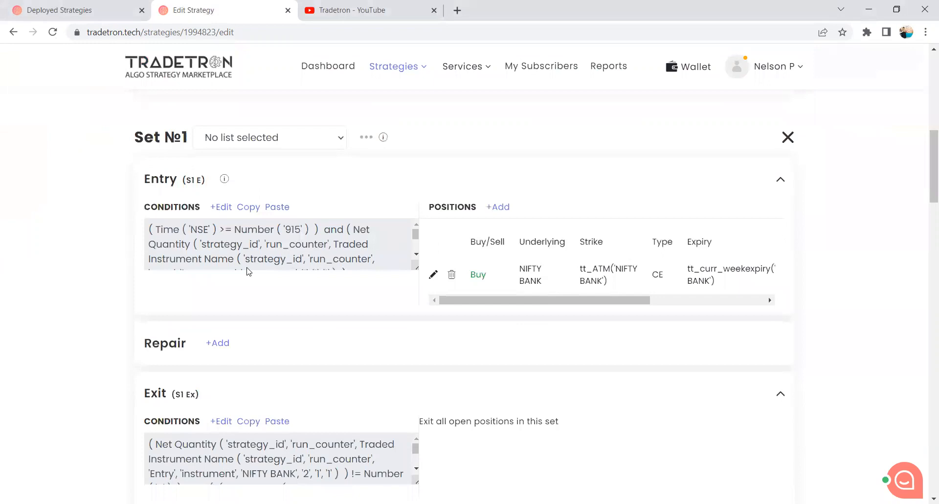
click(222, 207)
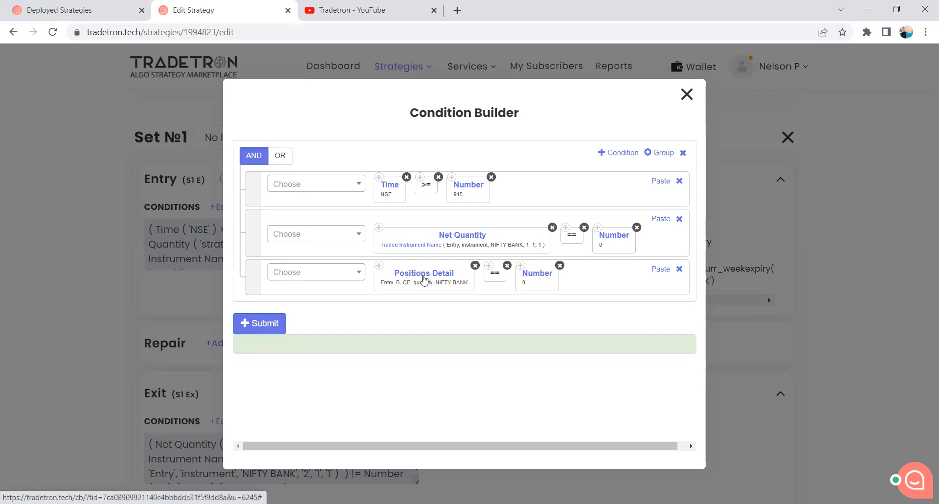
click(686, 95)
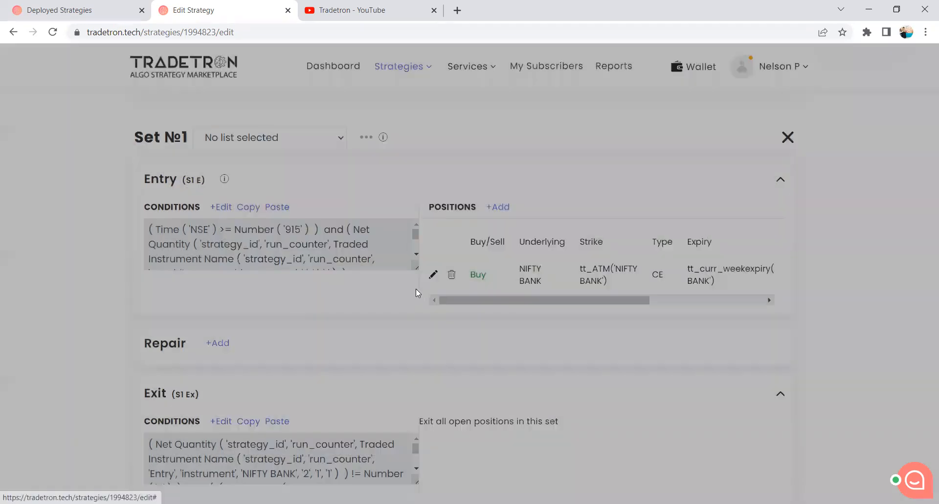
click(433, 275)
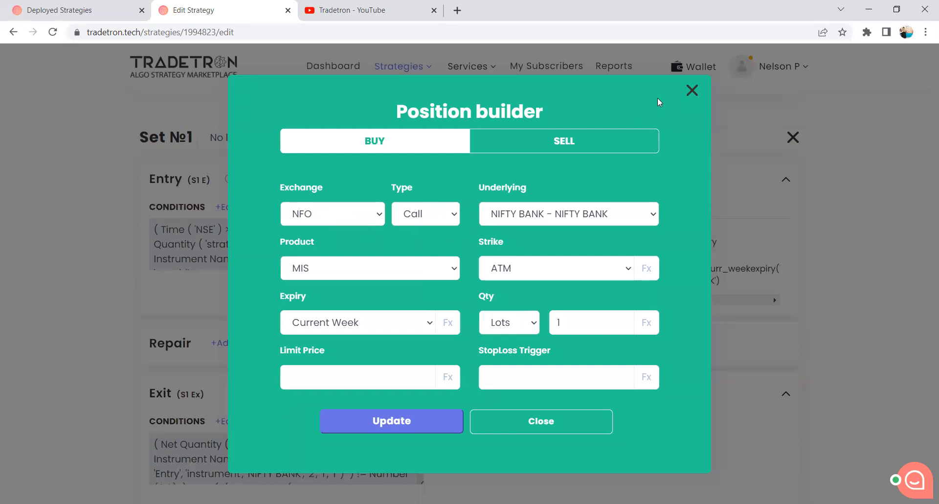
click(687, 93)
Examine Set 1's exit conditions, including the nested OR group of LTP comparisons.
scroll(268, 287, down, 2)
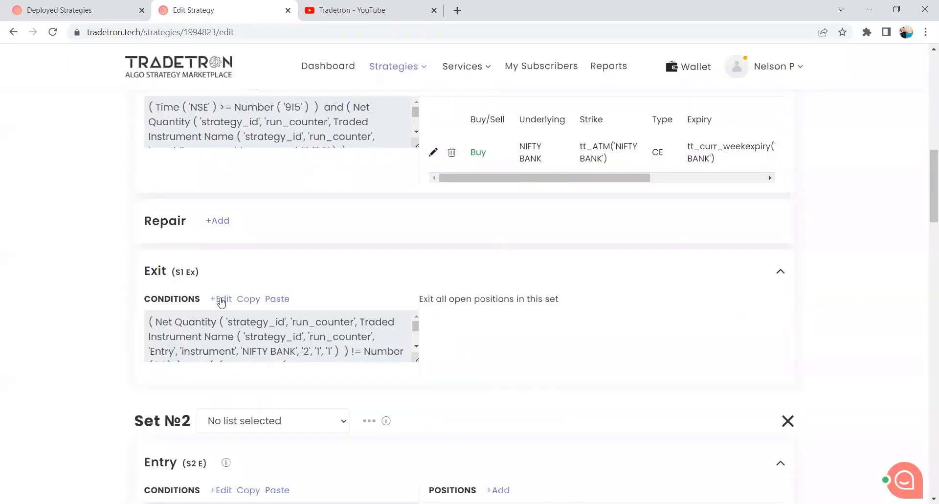
click(220, 298)
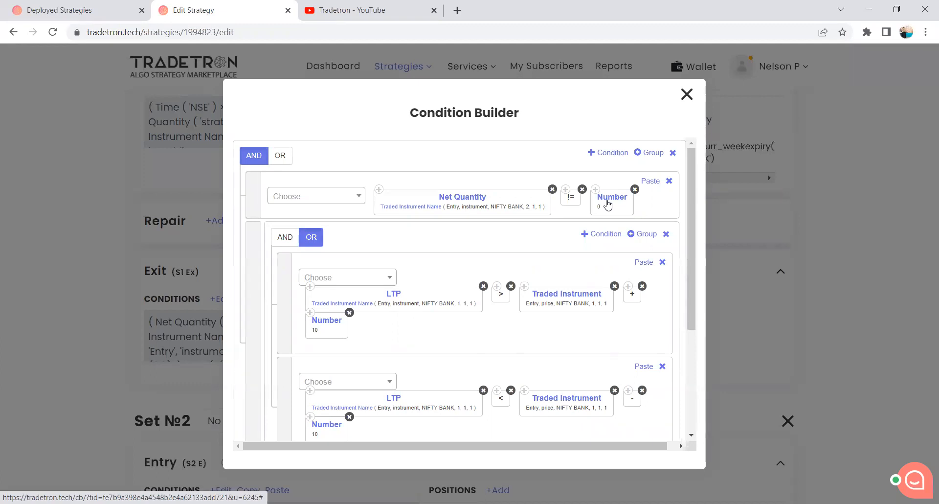
scroll(507, 267, down, 2)
scroll(509, 267, up, 2)
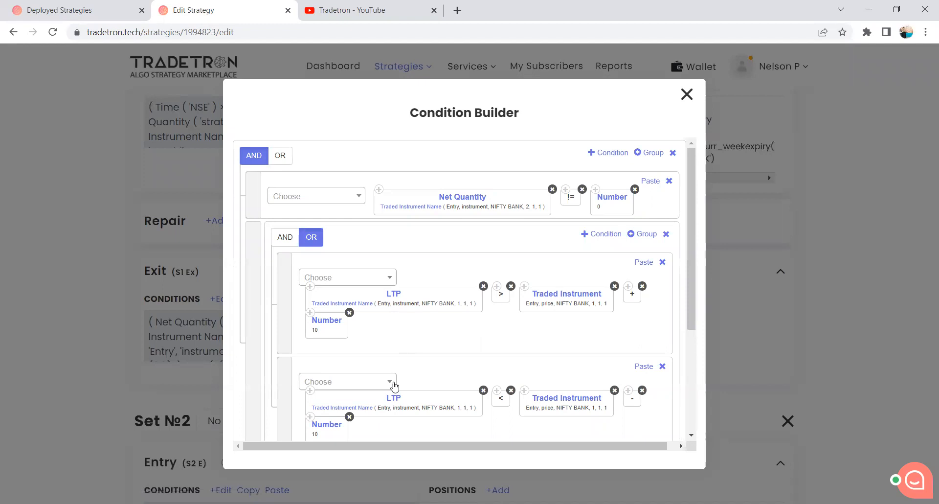
scroll(362, 394, down, 1)
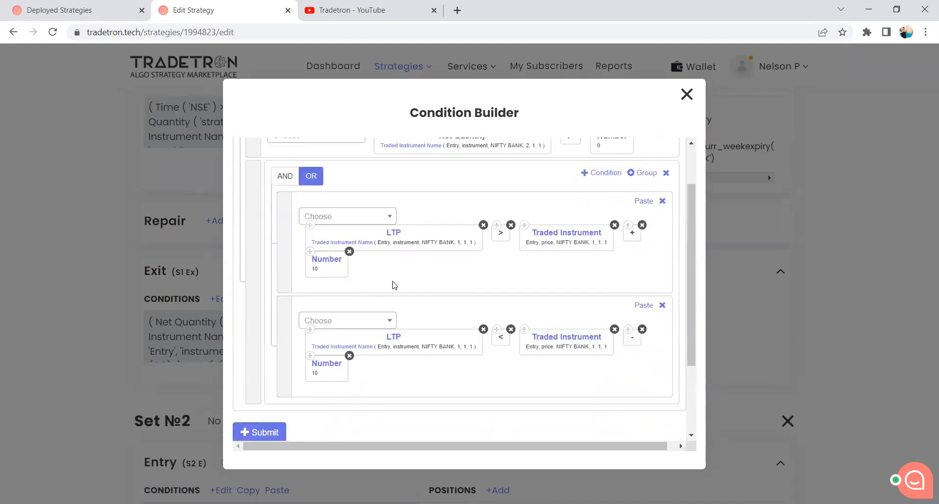
scroll(425, 271, up, 1)
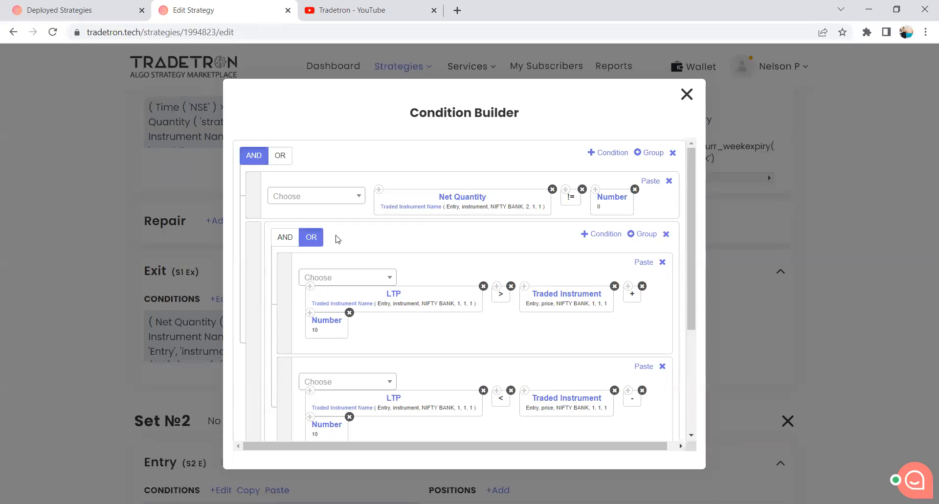
scroll(384, 258, down, 2)
scroll(380, 252, up, 2)
scroll(392, 307, down, 1)
scroll(392, 307, down, 1)
scroll(360, 277, up, 2)
click(687, 95)
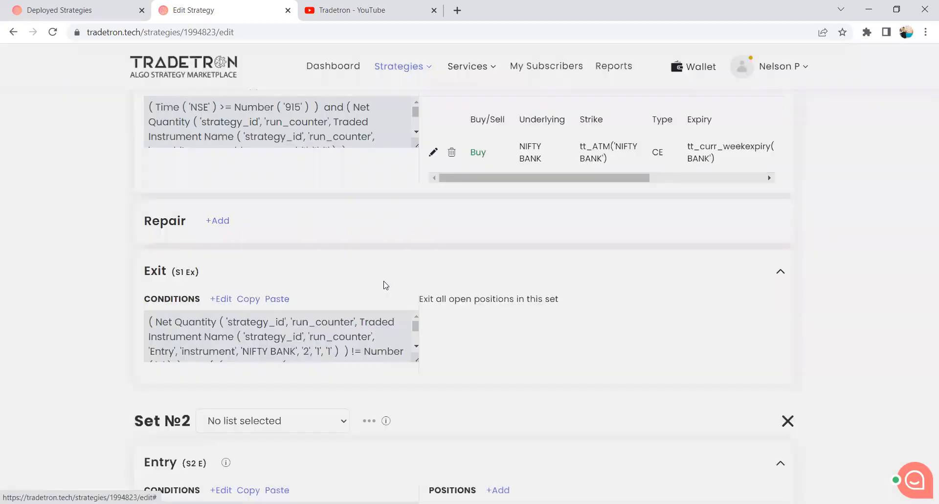
Examine Set 2's entry conditions and the settings of its NIFTY BANK put position.
scroll(385, 283, down, 3)
scroll(385, 285, down, 3)
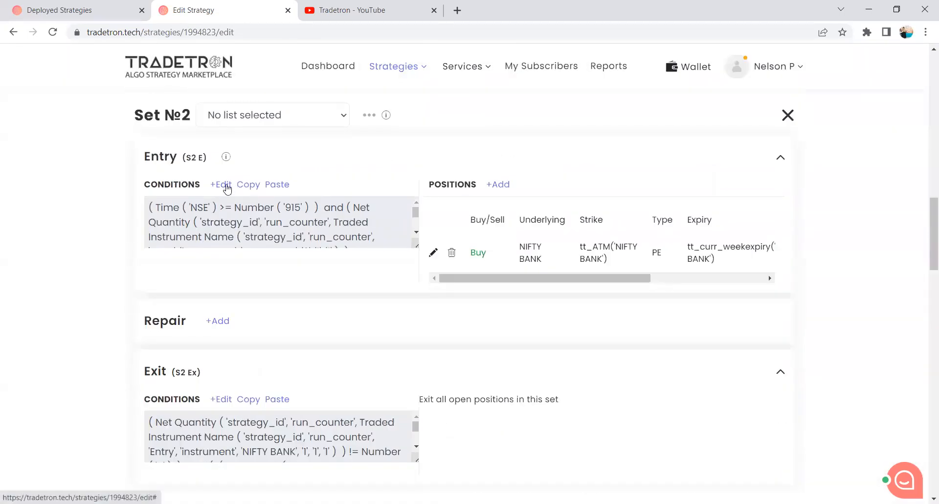
click(227, 188)
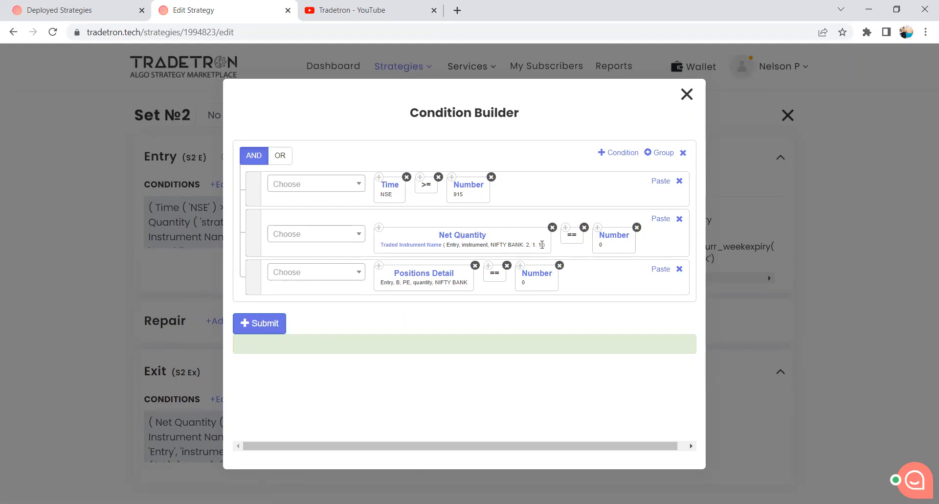
click(687, 94)
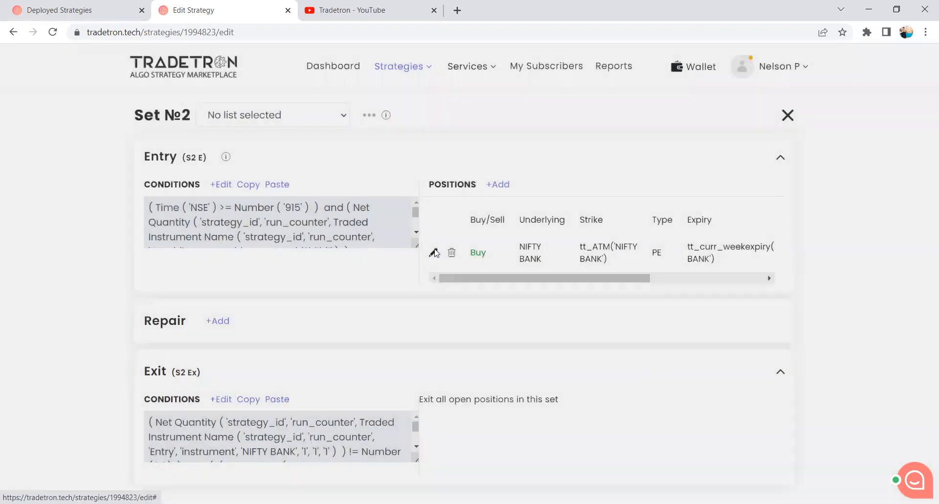
click(433, 252)
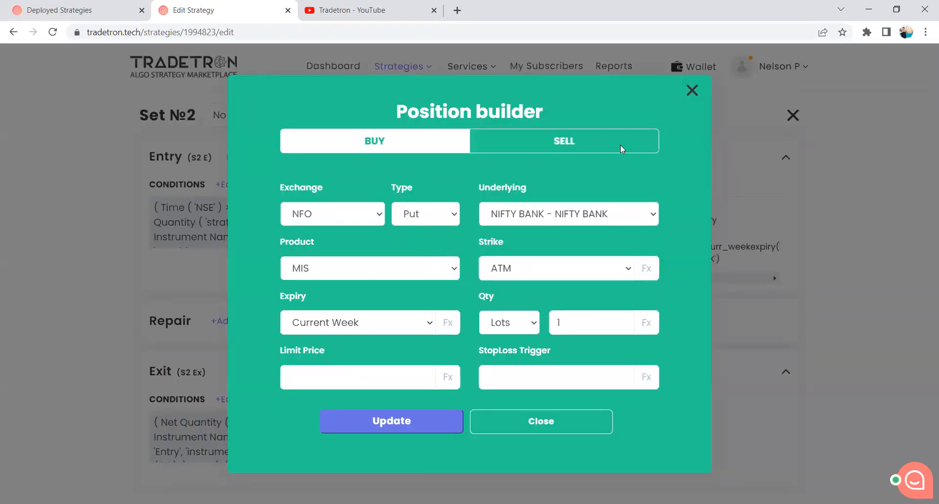
click(692, 91)
Examine Set 2's exit conditions, including the nested OR group of LTP comparisons.
scroll(305, 314, down, 2)
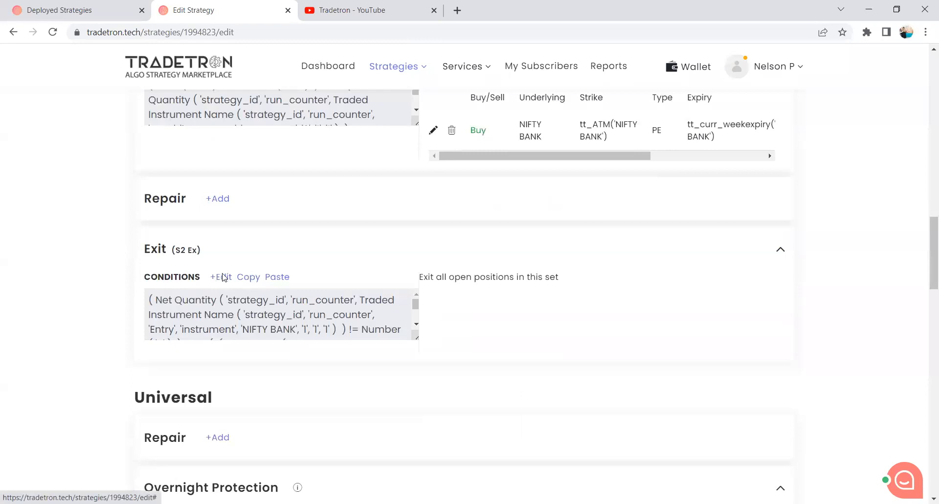
click(223, 277)
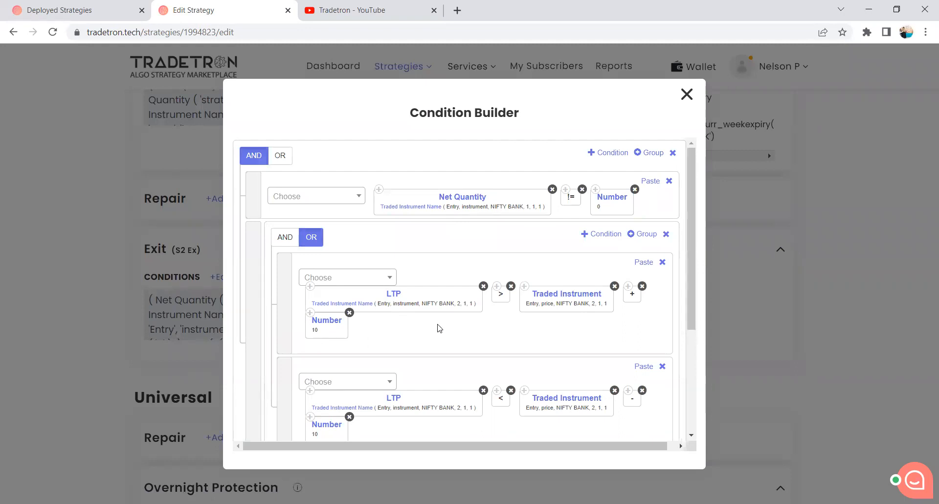
scroll(439, 328, down, 2)
scroll(469, 278, up, 2)
click(687, 95)
Examine the overall structure of the Universal Exit conditions, comparing the two AND groups nested under the top-level OR.
scroll(364, 352, down, 5)
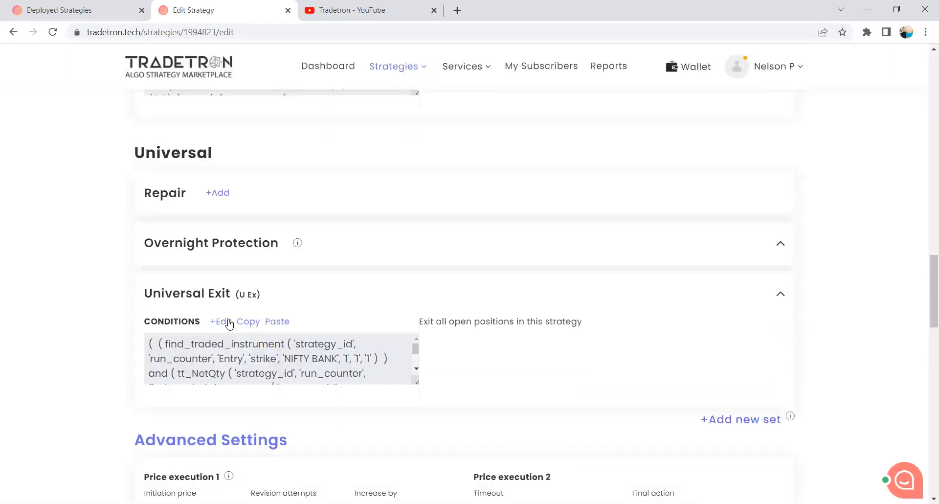
click(228, 321)
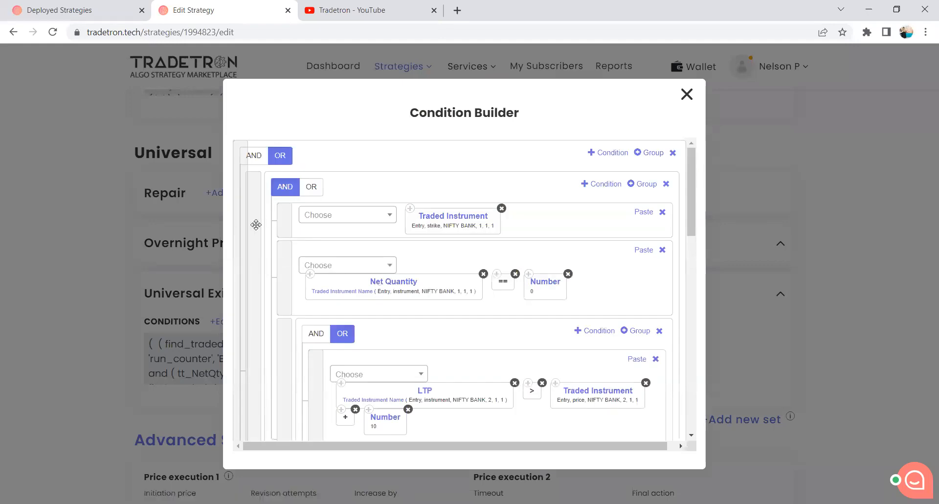
scroll(255, 224, down, 5)
scroll(255, 225, down, 4)
scroll(256, 224, up, 7)
scroll(436, 225, up, 1)
scroll(437, 226, down, 1)
scroll(435, 225, down, 2)
scroll(447, 254, up, 1)
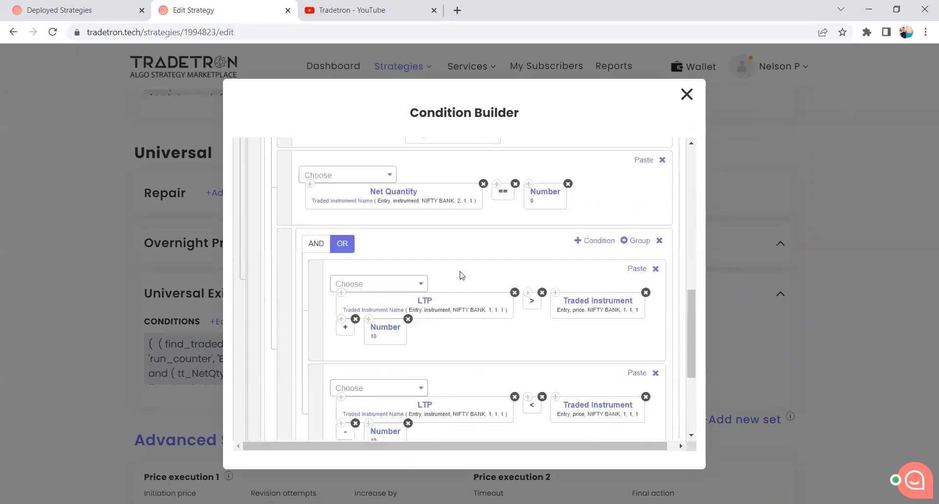
scroll(462, 273, down, 4)
scroll(462, 273, up, 6)
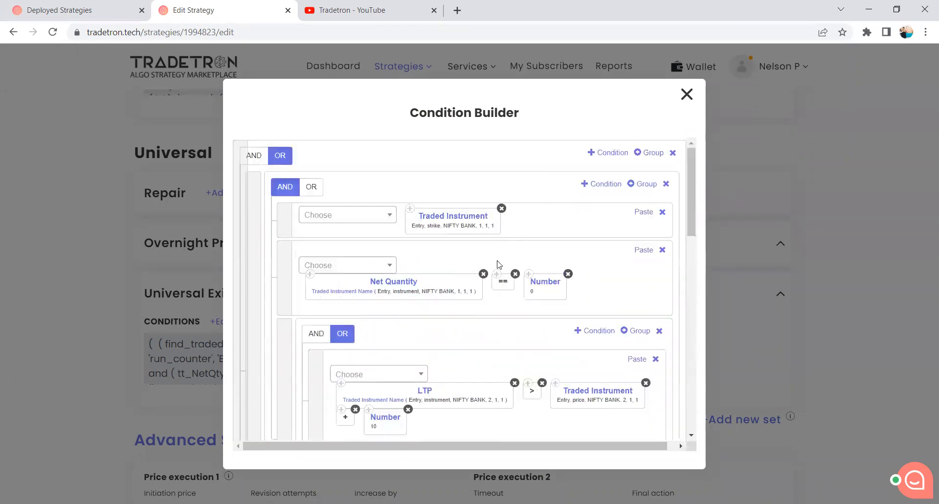
scroll(499, 264, down, 1)
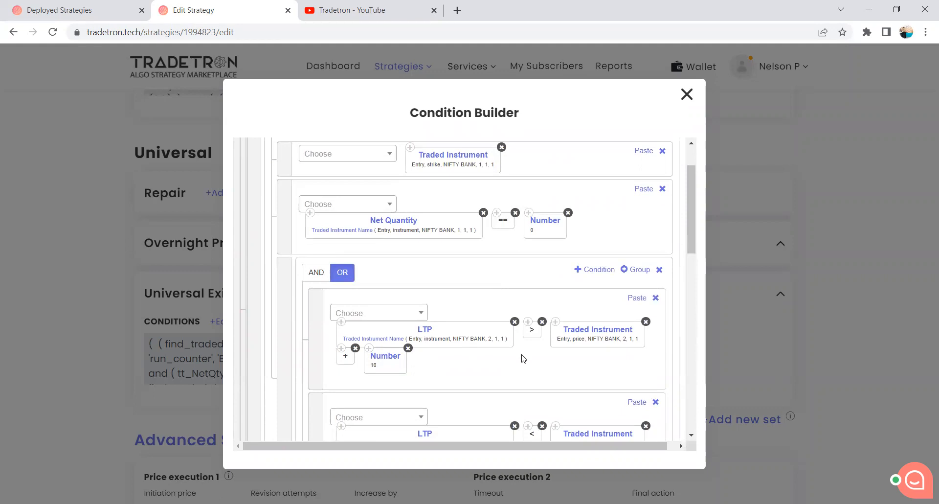
scroll(523, 358, down, 5)
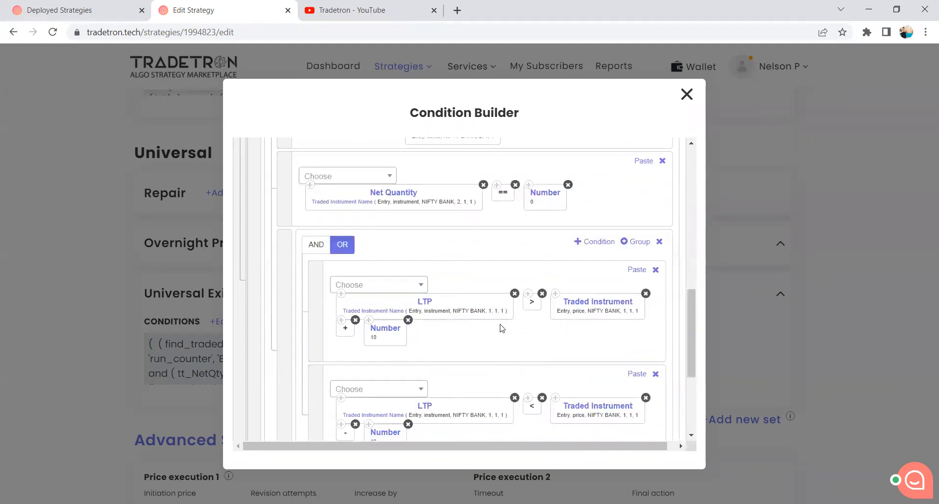
scroll(502, 328, up, 6)
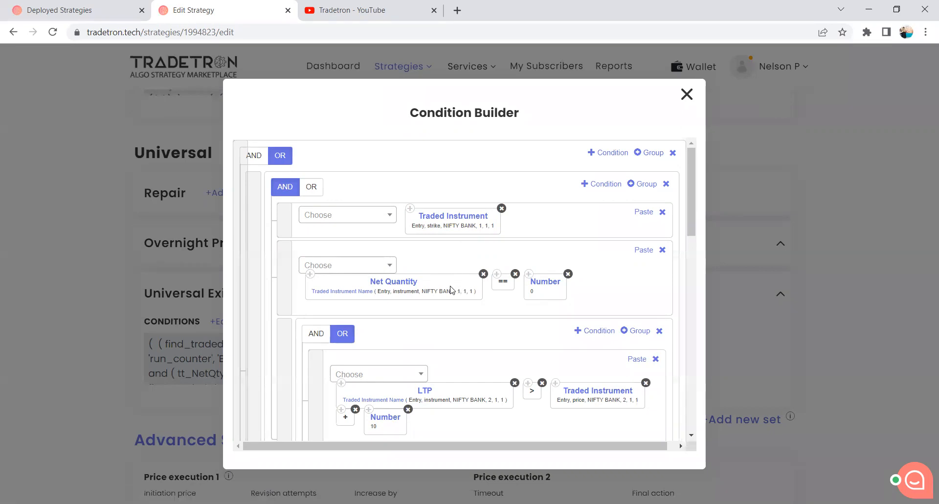
Check the traded instrument, net quantity and LTP comparison conditions inside each Universal Exit group.
scroll(452, 290, down, 3)
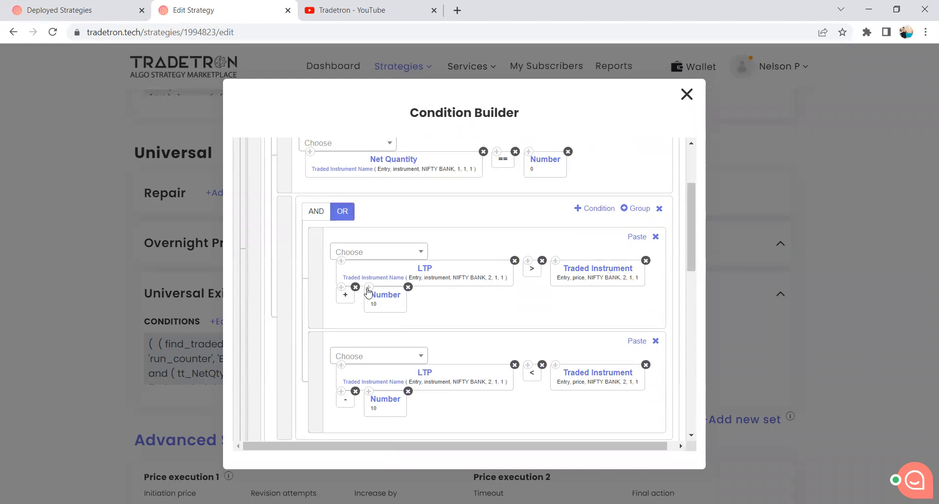
scroll(387, 340, down, 1)
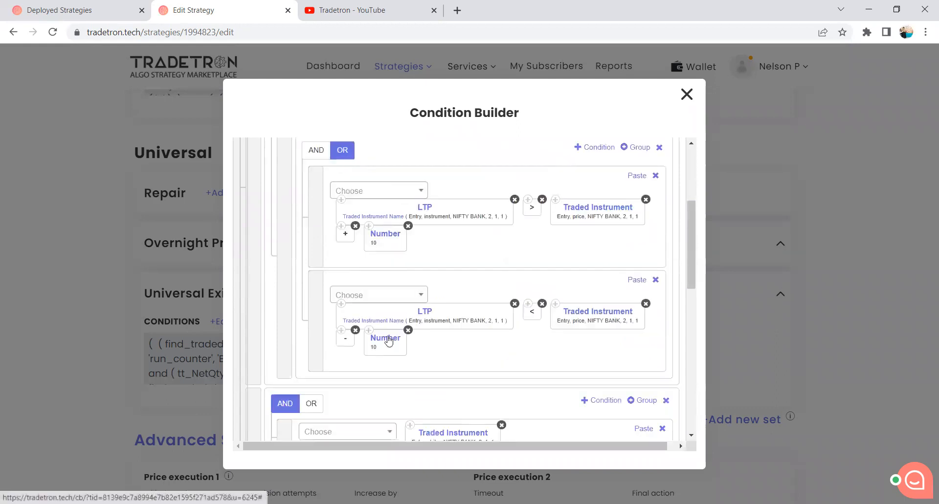
scroll(464, 224, down, 3)
scroll(461, 242, down, 2)
scroll(474, 353, up, 1)
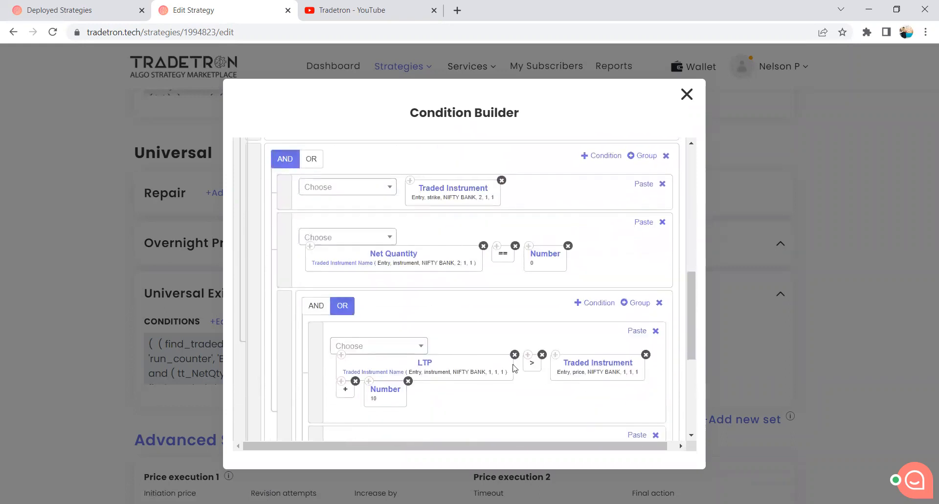
scroll(512, 361, up, 2)
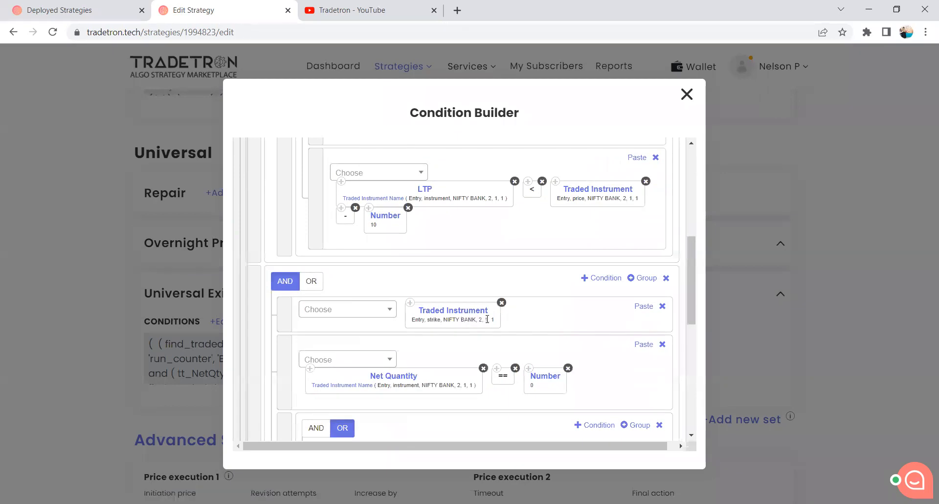
scroll(486, 327, down, 1)
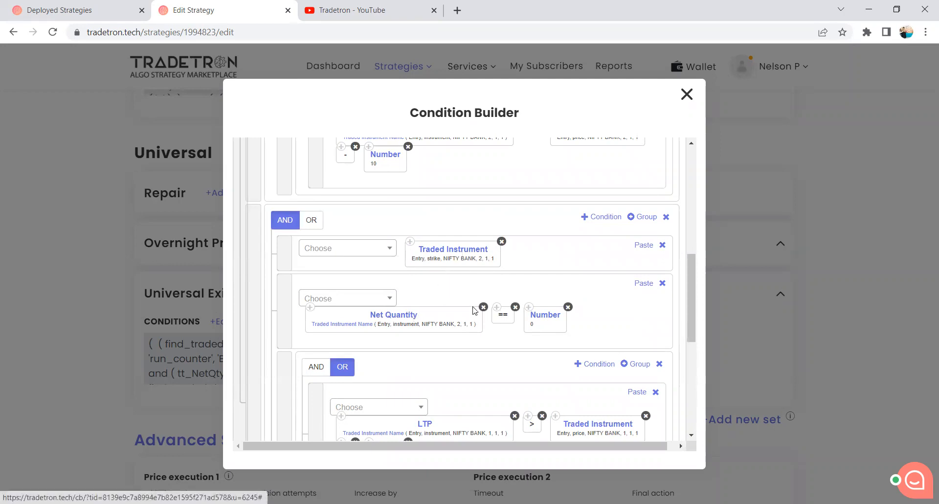
scroll(359, 267, down, 2)
scroll(533, 318, down, 2)
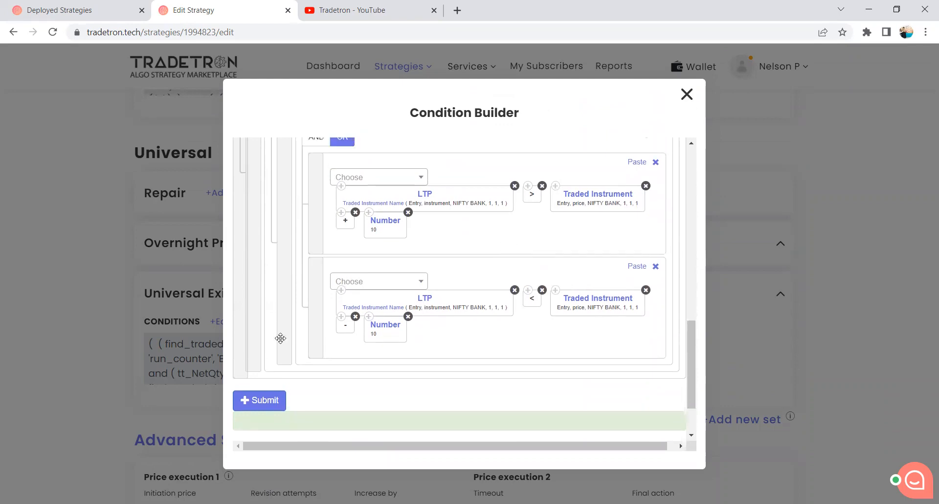
Close the Universal Exit conditions and update the strategy to save its configuration.
click(278, 389)
click(686, 94)
scroll(480, 255, down, 10)
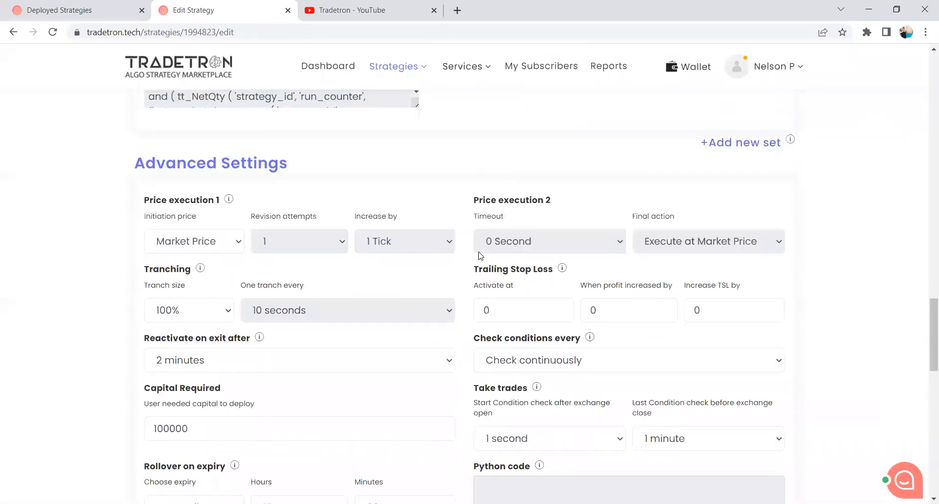
scroll(479, 255, down, 7)
click(476, 272)
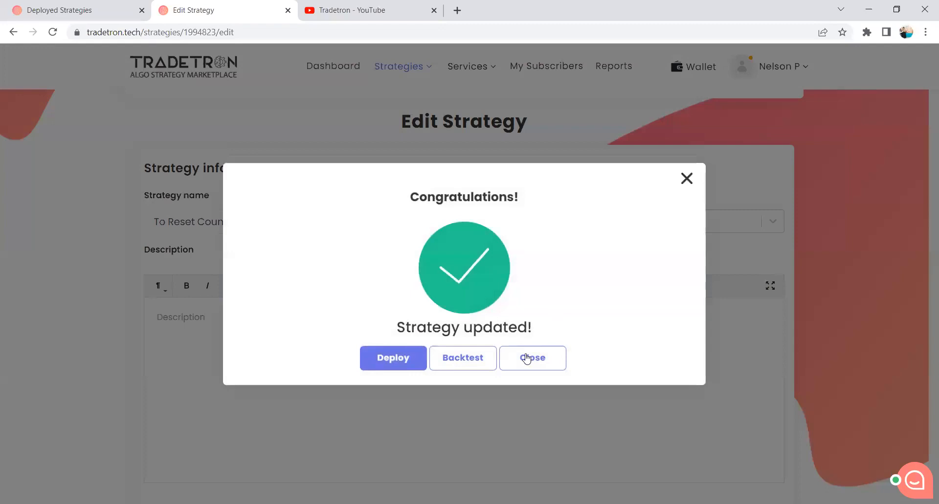
click(525, 353)
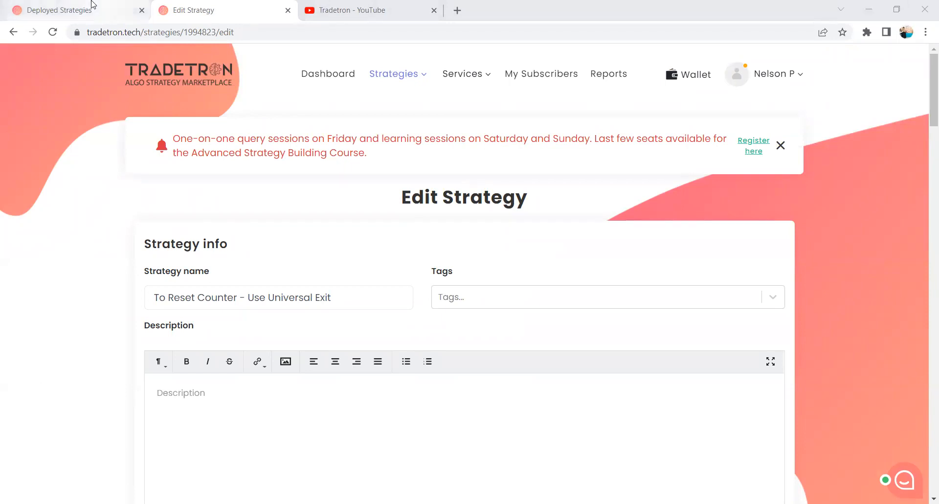
From the deployed strategies, open "To reset Counter - Trigger Strategy Exit for Open Leg via Universal Exit" for editing in a new tab.
scroll(400, 381, up, 1)
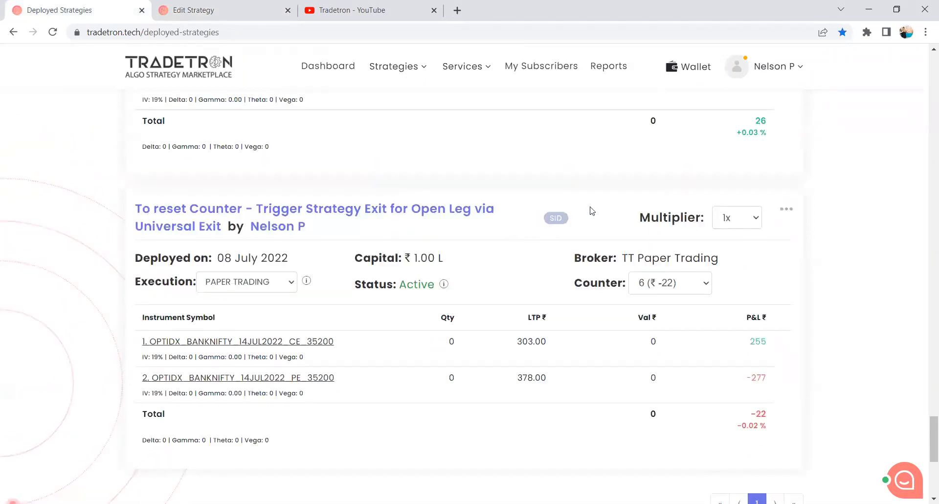
scroll(613, 183, down, 1)
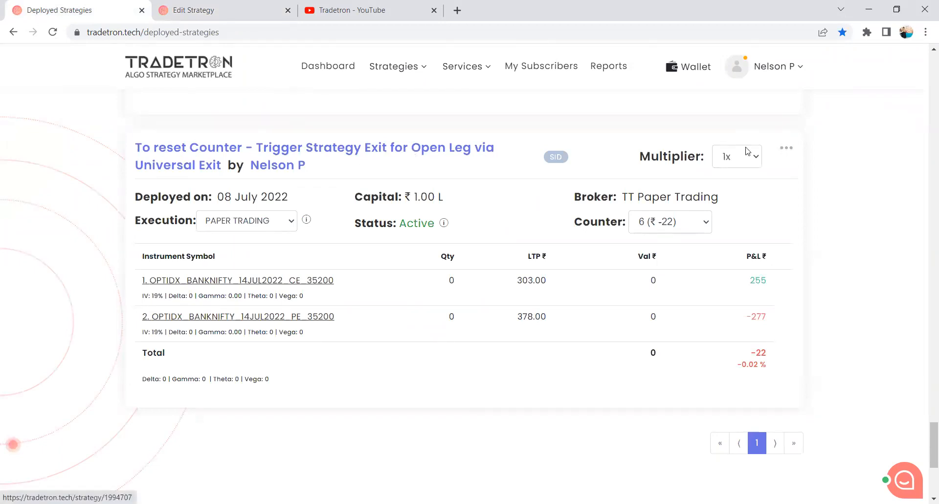
click(787, 152)
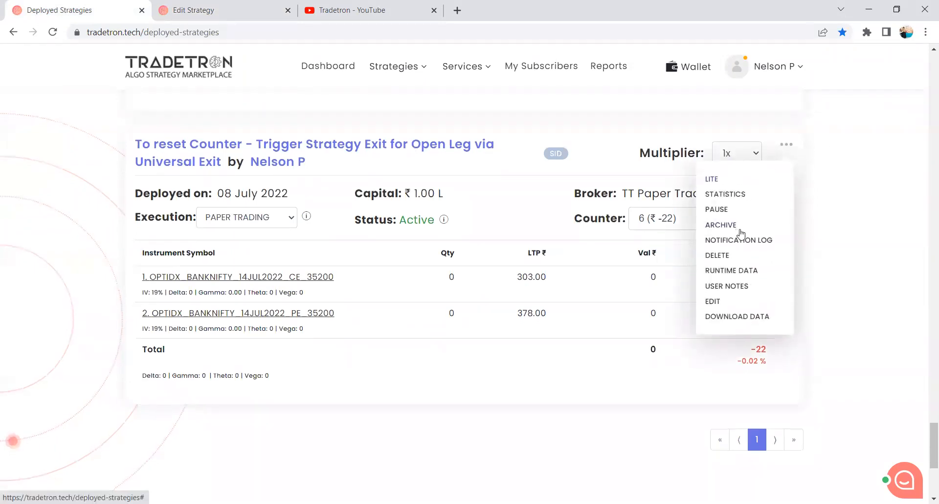
right_click(713, 304)
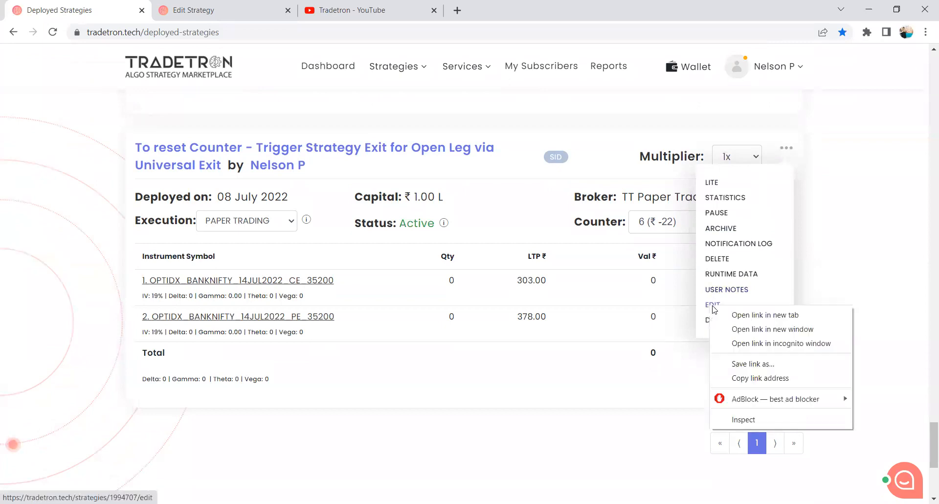
click(737, 315)
click(241, 10)
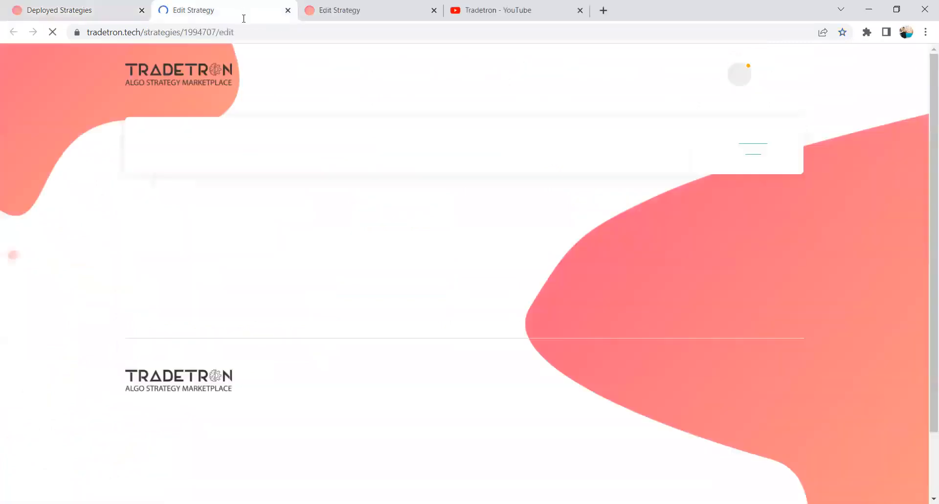
Review the Set 1 Entry conditions of the strategy in the Condition Builder, and close them without changes.
scroll(305, 150, down, 6)
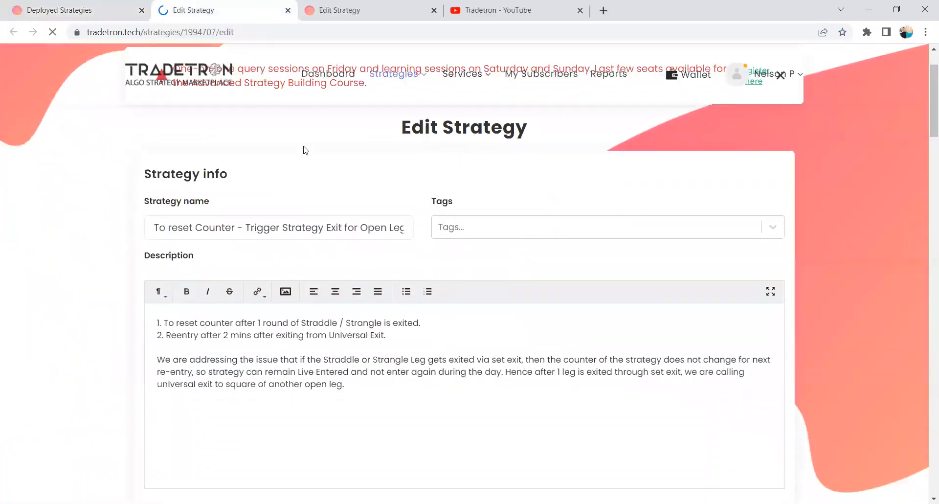
scroll(230, 151, down, 6)
scroll(231, 147, up, 2)
click(223, 145)
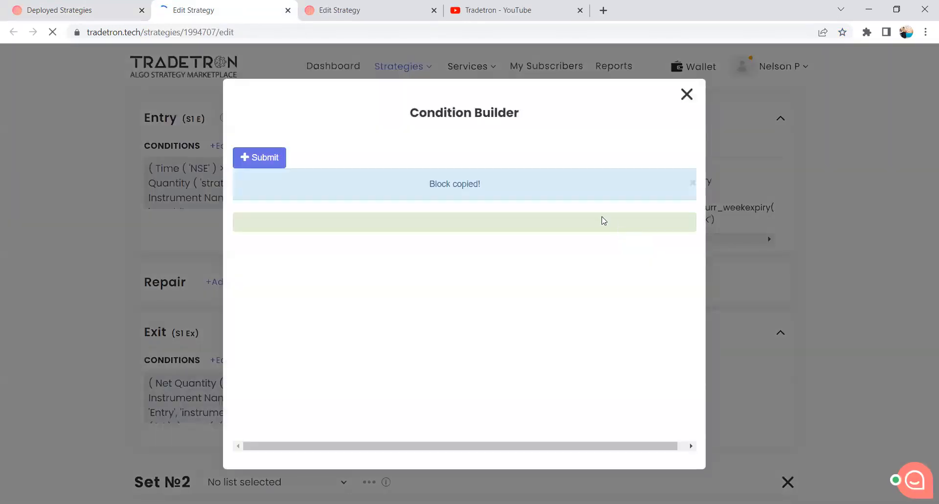
click(686, 94)
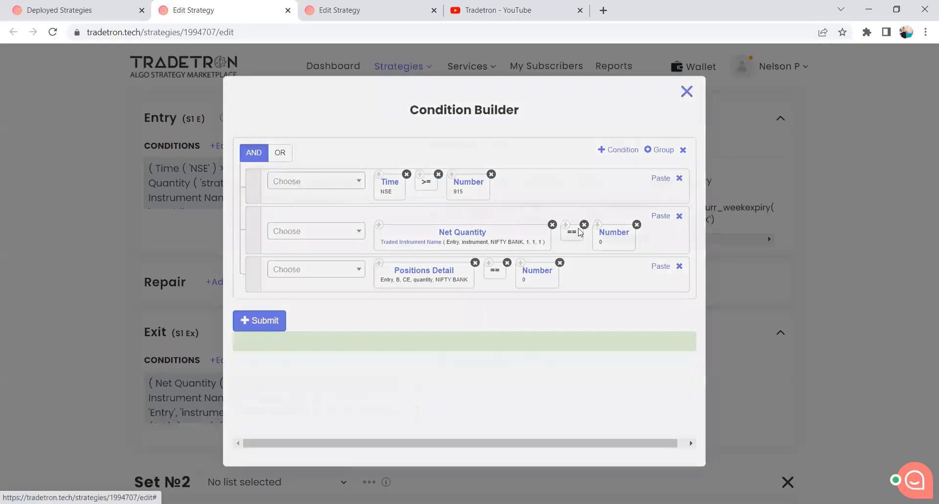
Examine the Set 1 Exit conditions, including the nested OR group of LTP comparisons, and close them.
scroll(215, 243, down, 3)
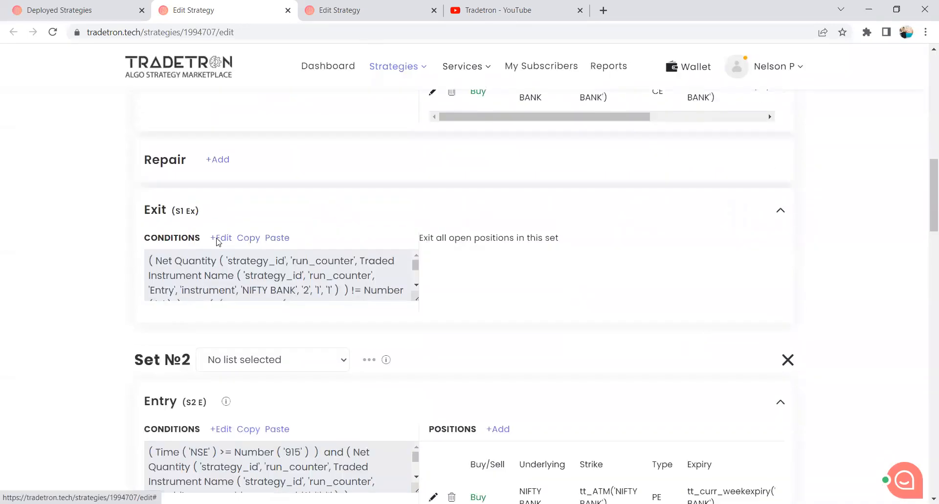
click(219, 238)
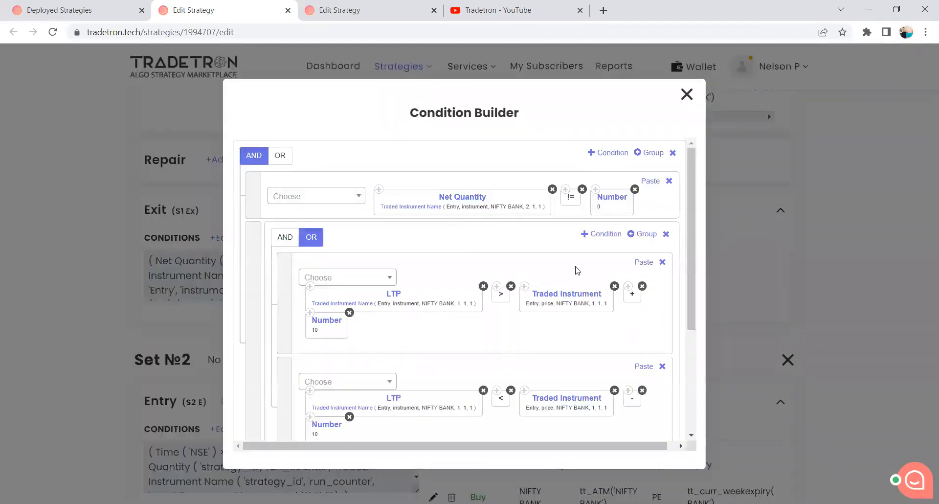
scroll(444, 252, down, 2)
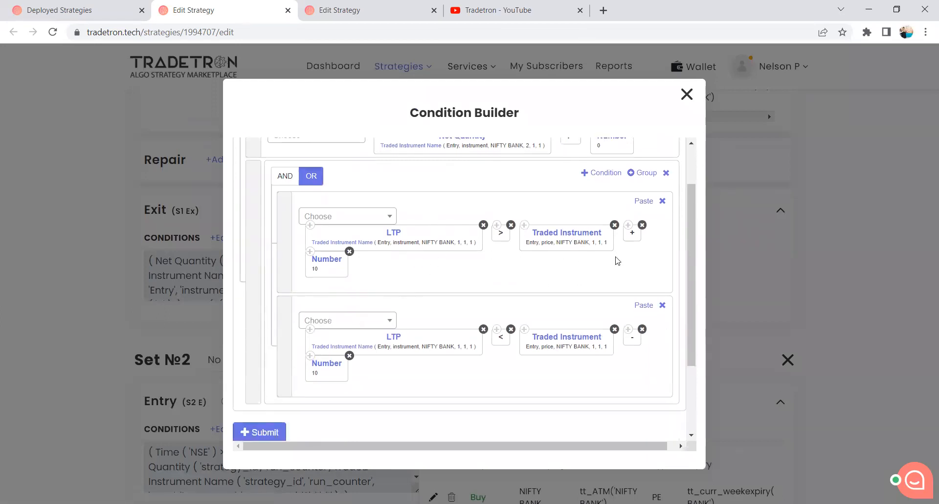
scroll(459, 209, up, 2)
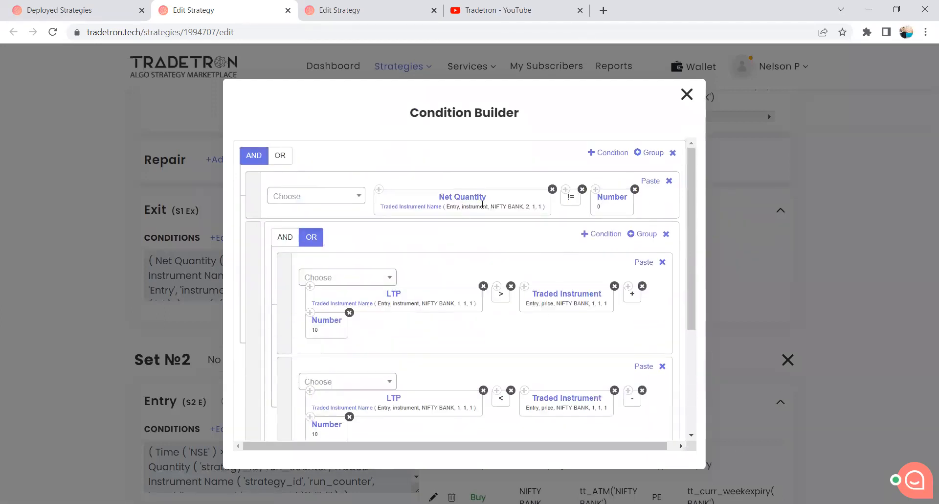
click(686, 94)
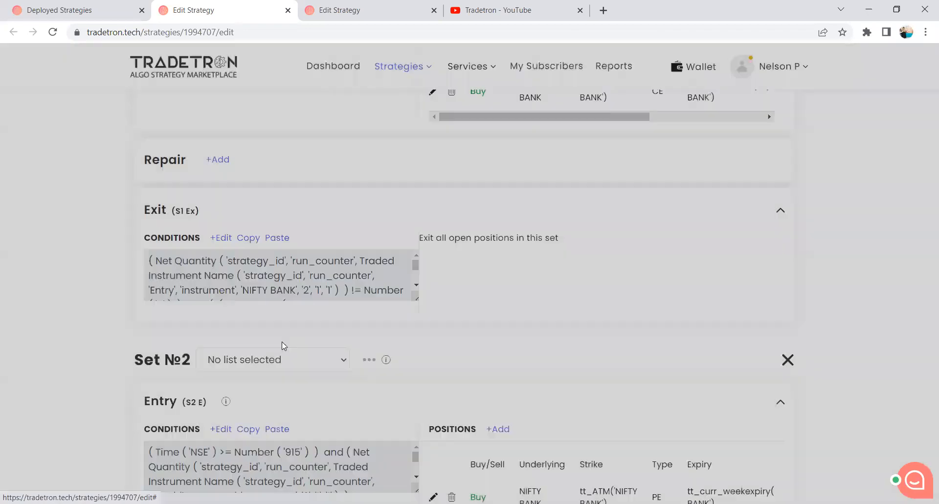
Review the Set 2 Entry conditions covering time, net quantity and positions detail, and close them.
scroll(226, 315, down, 3)
click(224, 308)
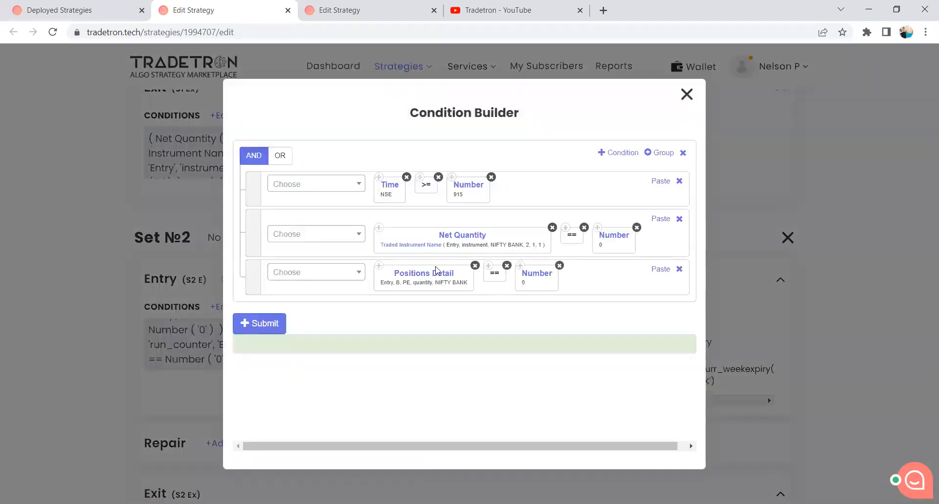
click(687, 94)
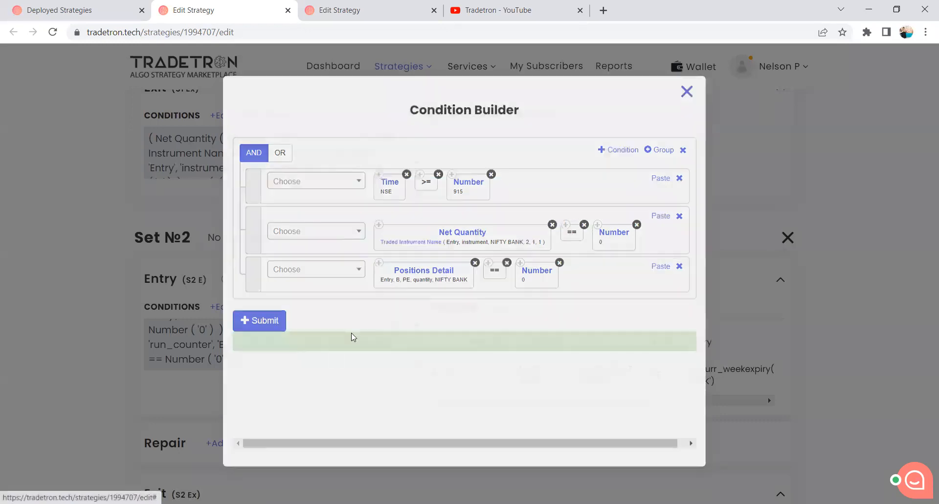
Examine the Set 2 Exit conditions comparing net quantity and LTP, and close the Condition Builder.
scroll(329, 367, down, 1)
scroll(323, 354, down, 4)
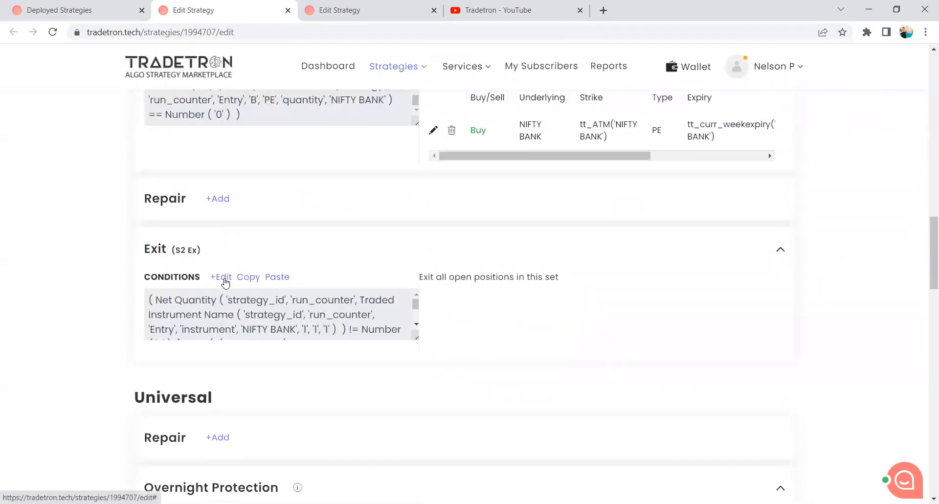
click(223, 278)
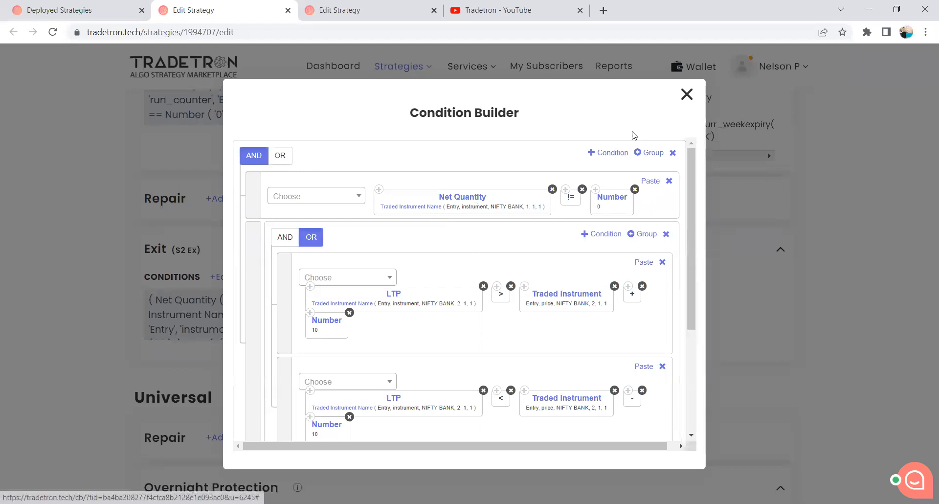
click(687, 95)
Examine the Universal Exit conditions through both nested groups of traded instrument, net quantity and LTP checks, and close them.
scroll(302, 365, down, 5)
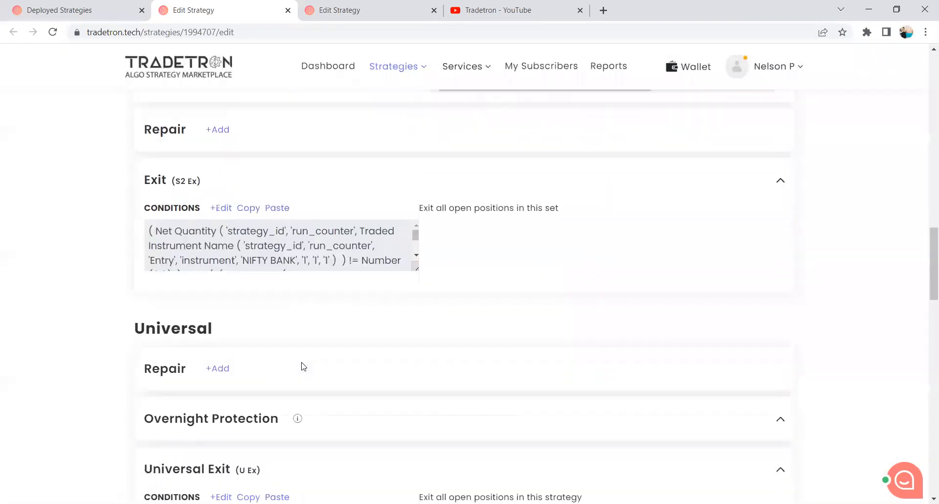
click(220, 323)
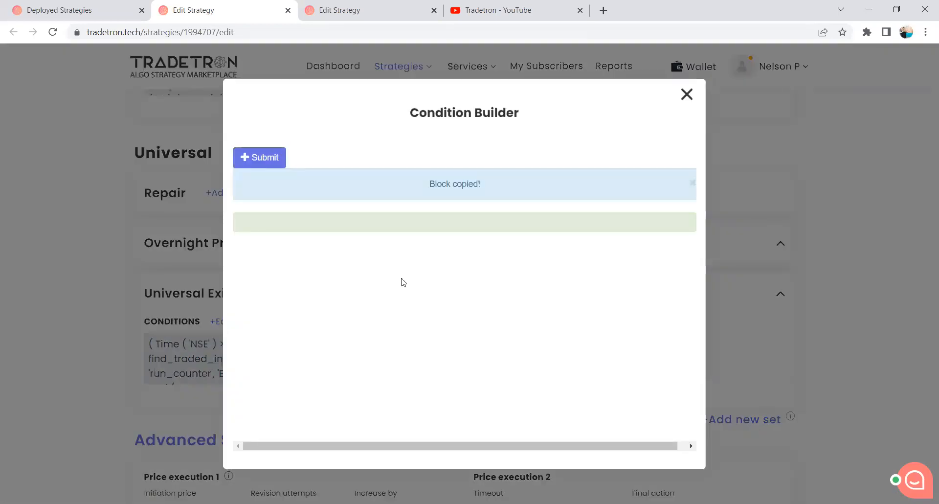
scroll(492, 271, down, 1)
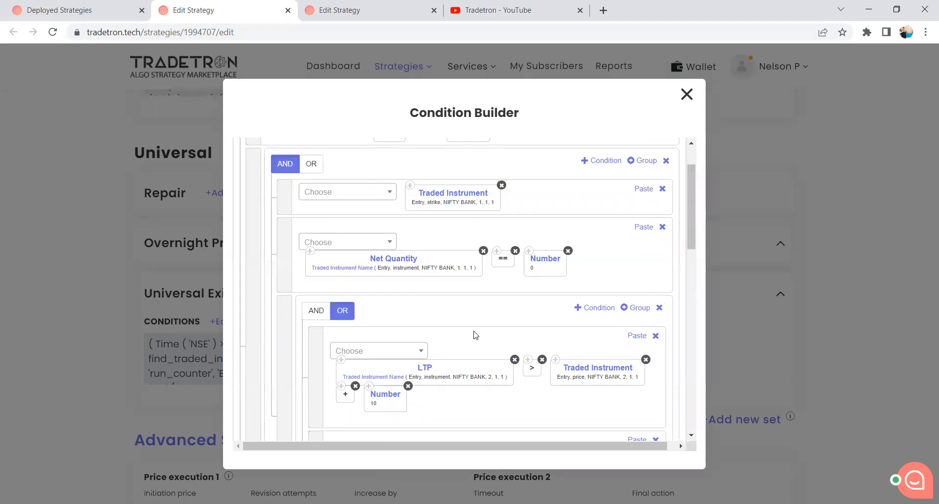
scroll(470, 332, down, 2)
scroll(515, 361, down, 7)
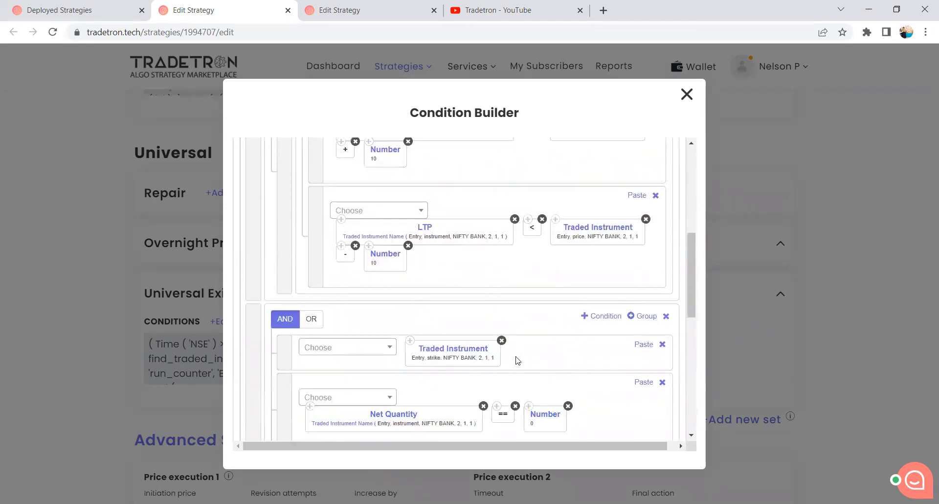
click(685, 96)
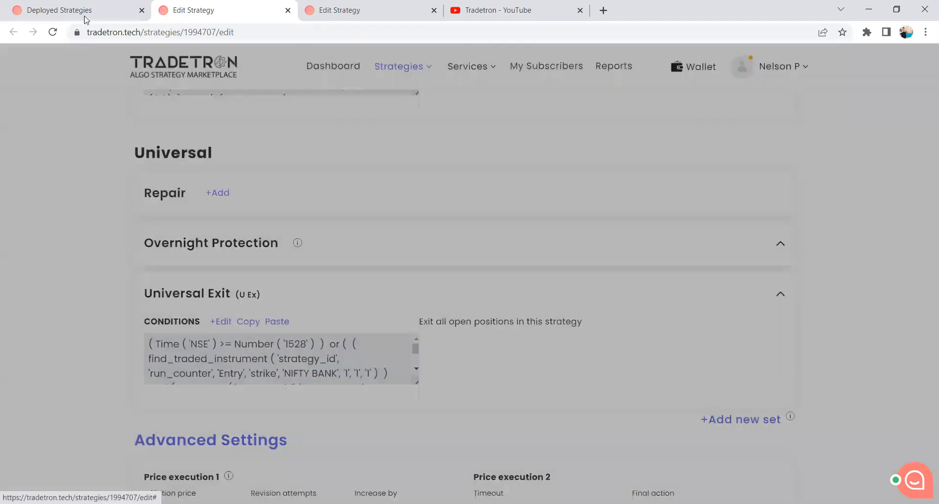
Return to the Deployed Strategies page and view the list of counters for the Universal Exit strategy, keeping counter 6 selected.
click(81, 10)
click(558, 332)
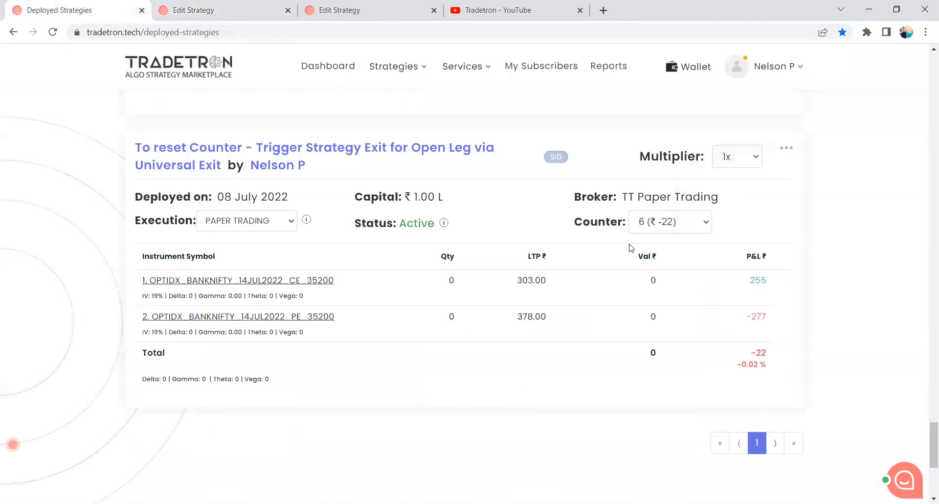
click(666, 222)
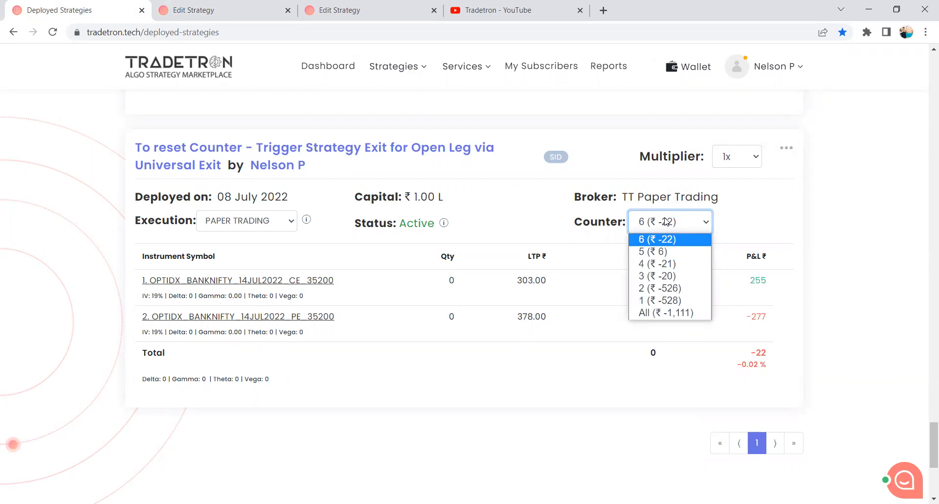
click(299, 316)
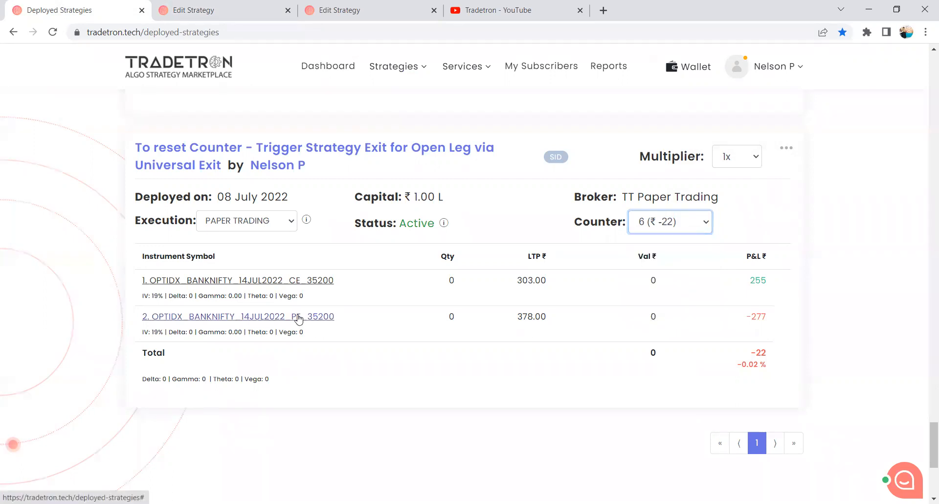
Inspect the OPTIDX_BANKNIFTY_14JUL2022_PE_35200 position's entry and exit prices, exit condition and exit time, and close the details.
click(300, 317)
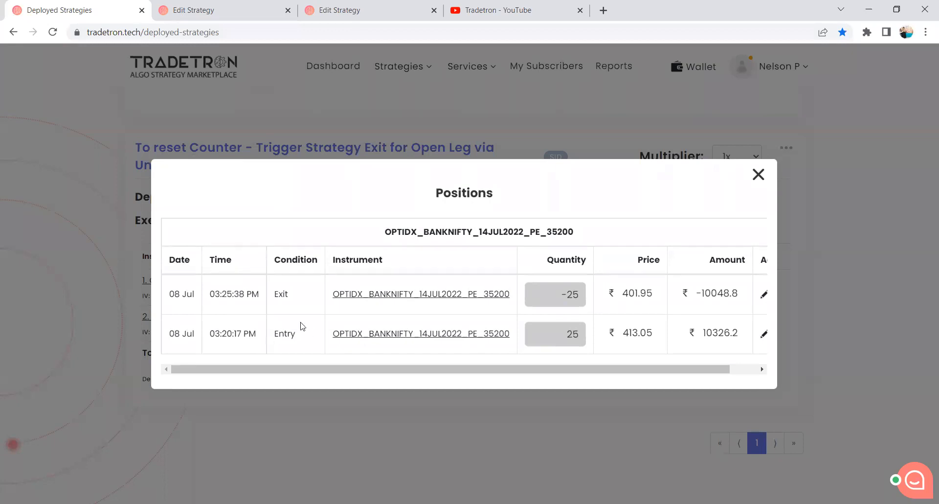
drag(289, 293, 277, 293)
drag(624, 334, 658, 337)
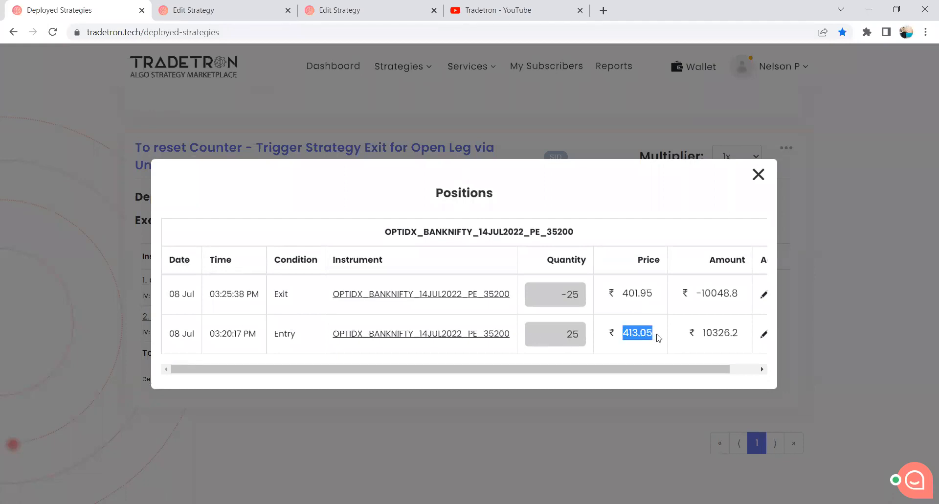
drag(655, 294, 622, 292)
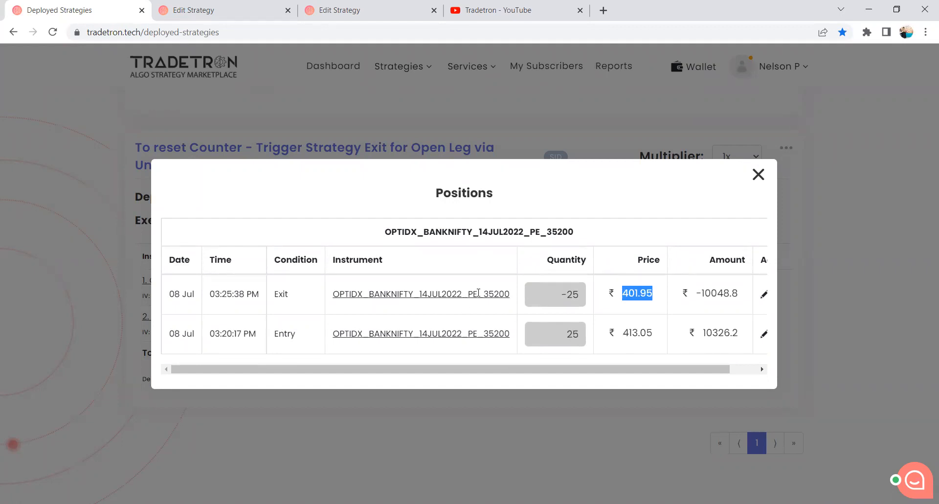
drag(210, 296, 259, 293)
click(258, 294)
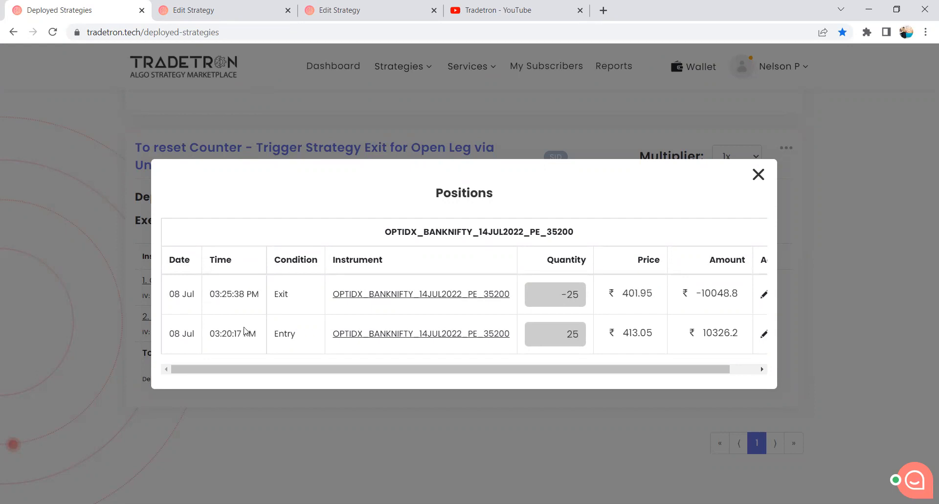
drag(624, 292, 653, 293)
drag(289, 295, 275, 295)
drag(211, 295, 268, 298)
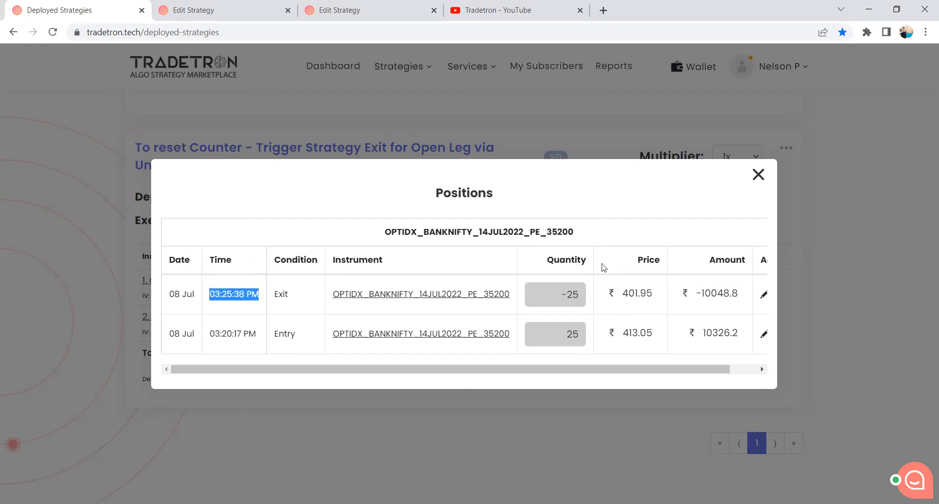
click(757, 178)
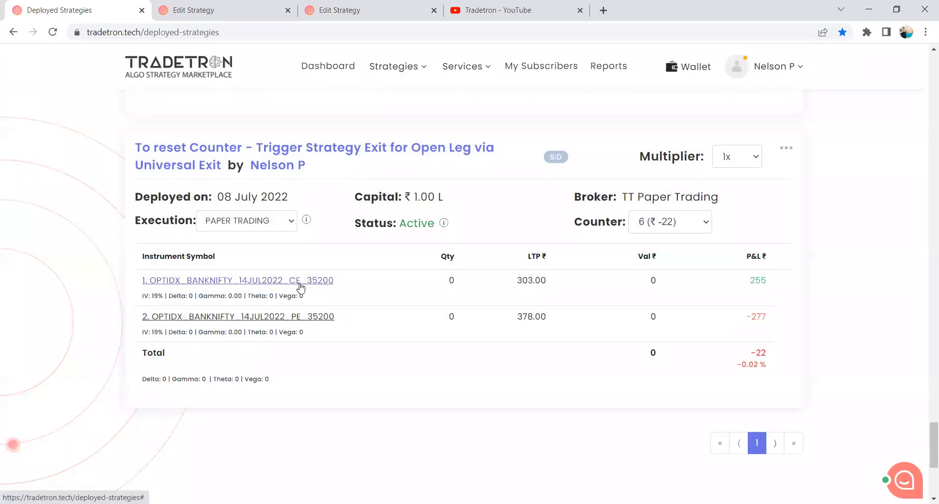
Inspect the OPTIDX_BANKNIFTY_14JUL2022_CE_35200 position's entry price, exit price and exit condition, and close the details.
click(300, 287)
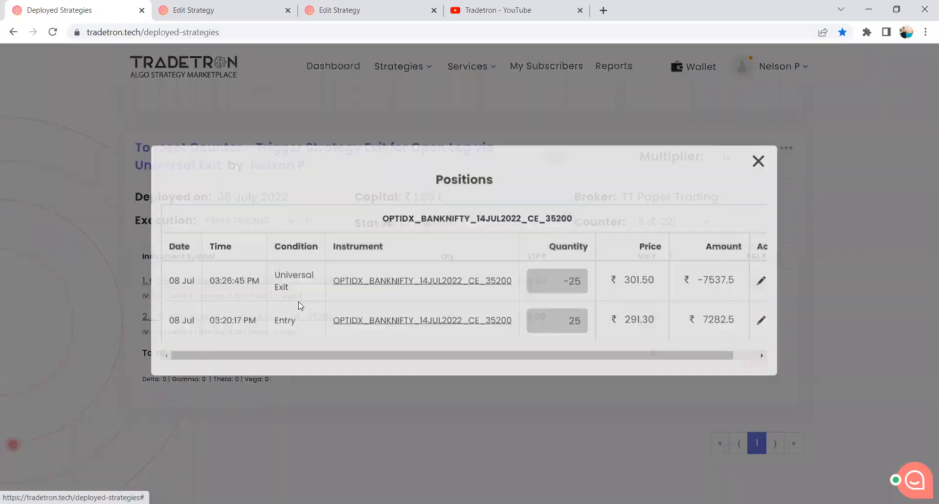
drag(298, 302, 268, 285)
click(268, 286)
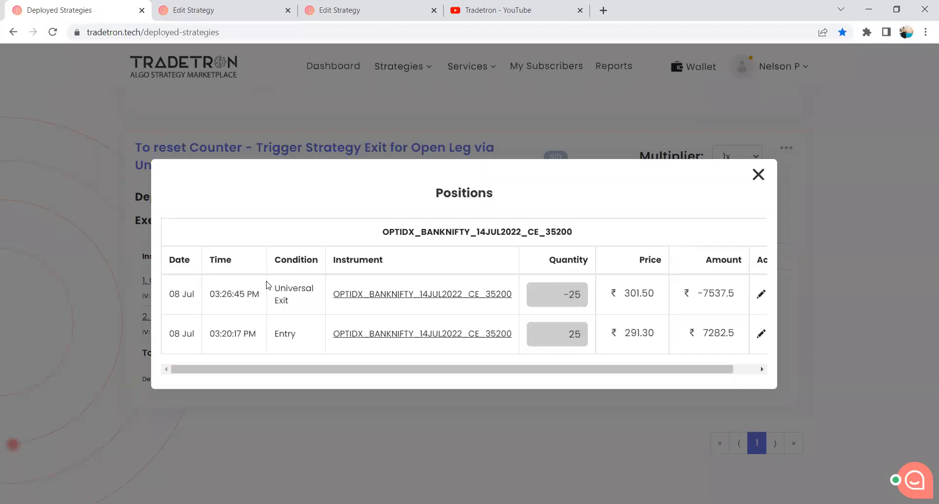
drag(626, 331, 653, 332)
click(653, 331)
drag(625, 298, 656, 295)
click(291, 301)
drag(292, 301, 285, 297)
click(765, 178)
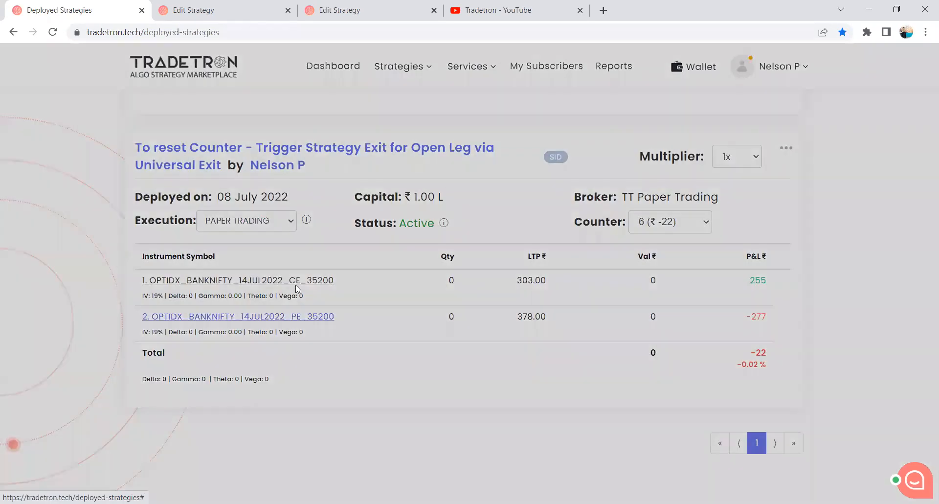
Recheck which condition closed the PE 35200 leg in its position details, and close them.
click(296, 286)
drag(288, 299, 274, 297)
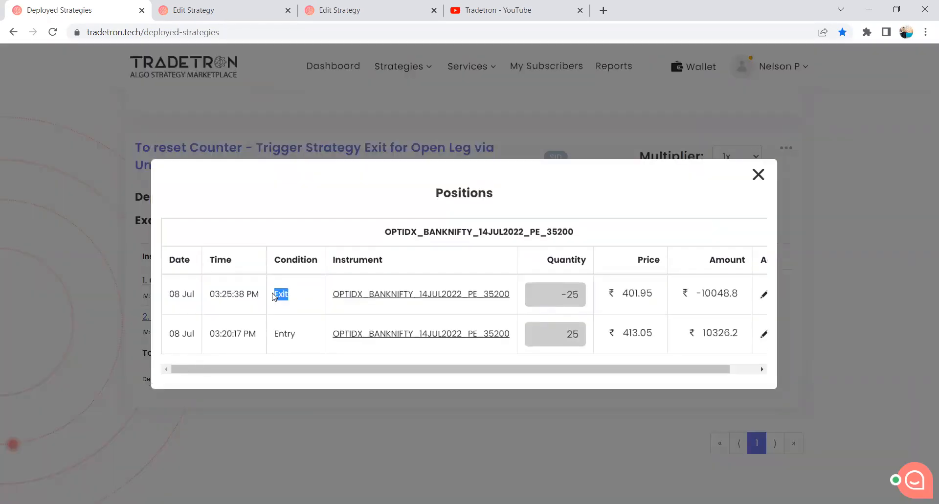
click(758, 175)
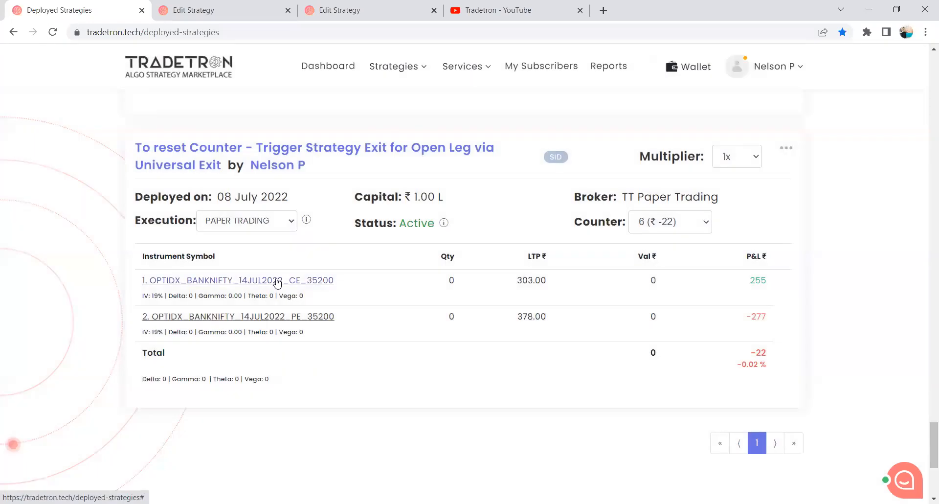
Inspect the CE 35200 position's exit condition and exit time for counter 6, and close the details.
click(276, 282)
drag(289, 301, 276, 288)
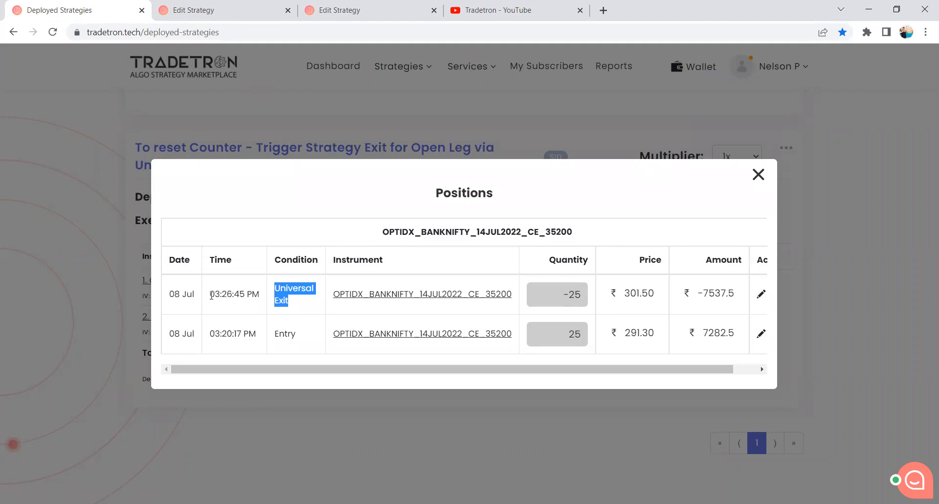
drag(212, 295, 251, 293)
click(259, 297)
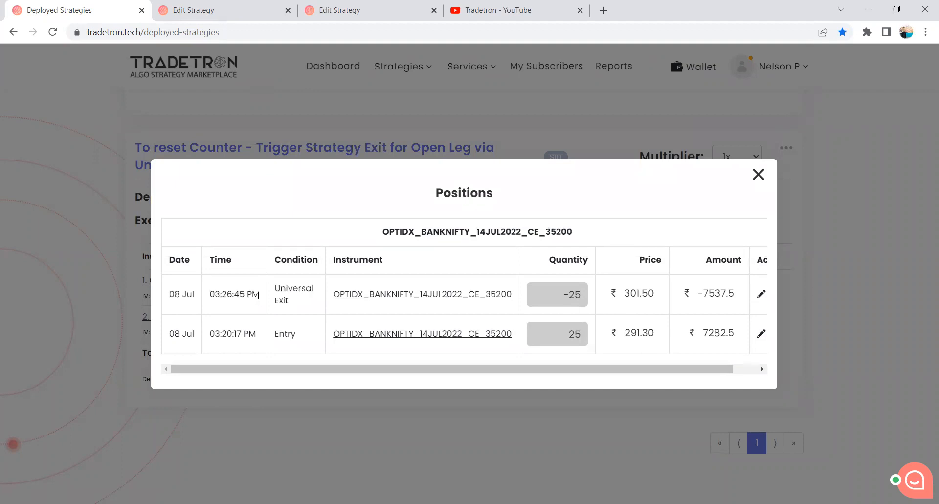
triple_click(229, 294)
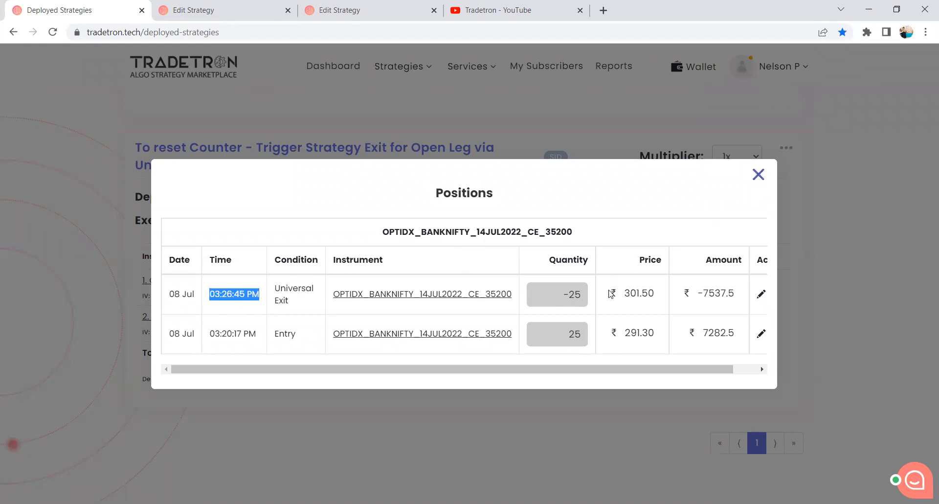
click(758, 176)
Compare the exit times of the PE 35200 and CE 35200 legs in counter 6, closing each position's details.
click(265, 317)
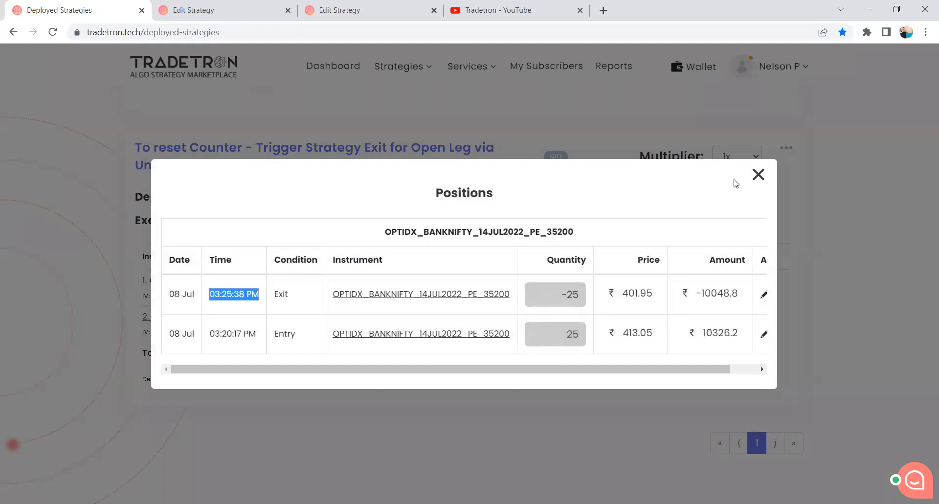
click(760, 176)
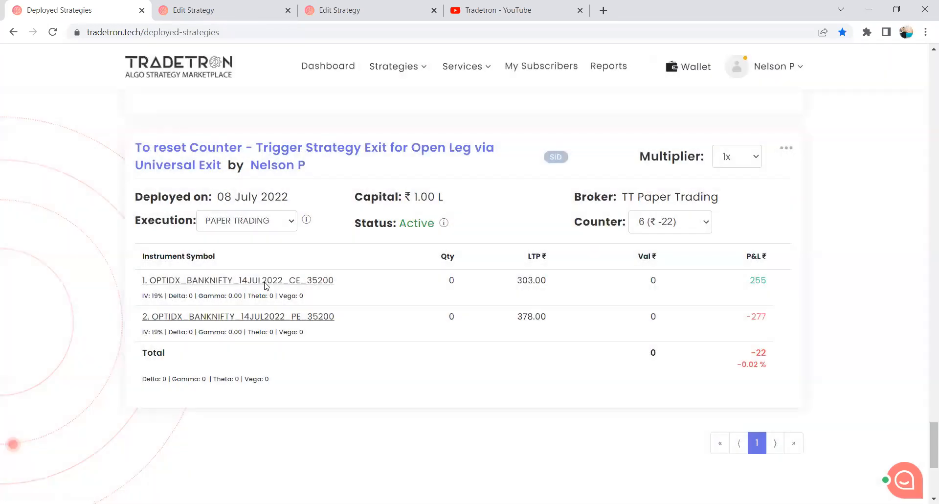
click(265, 283)
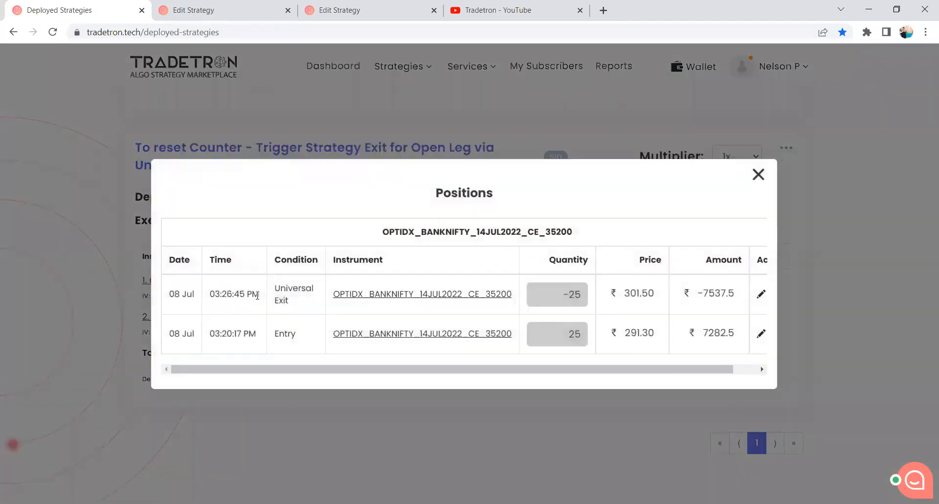
drag(259, 294, 199, 292)
click(758, 174)
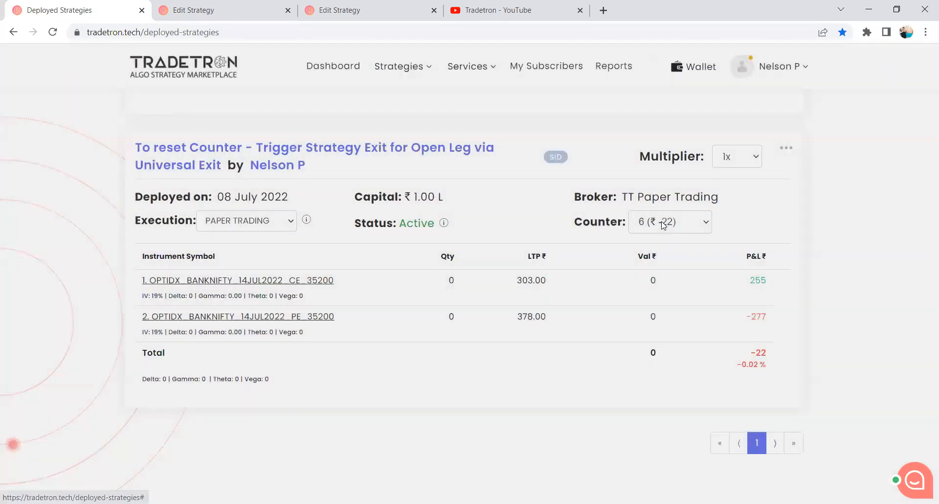
Switch the strategy to counter 5, inspect the PE 35200 position's entry time and exit condition, and close the details.
click(661, 221)
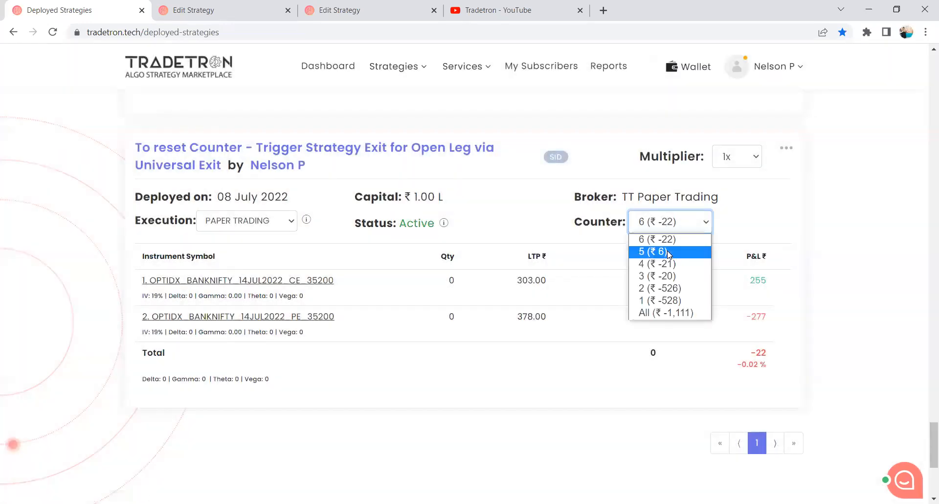
click(668, 252)
click(295, 319)
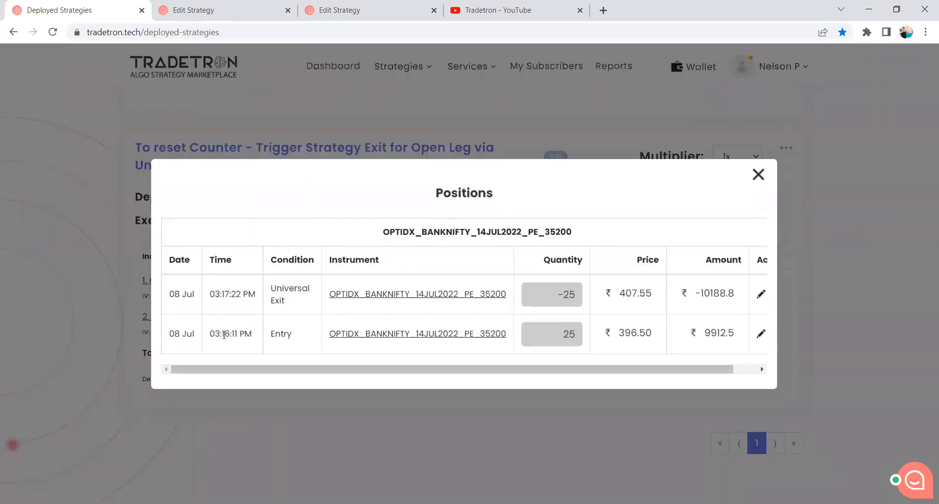
drag(211, 334, 250, 335)
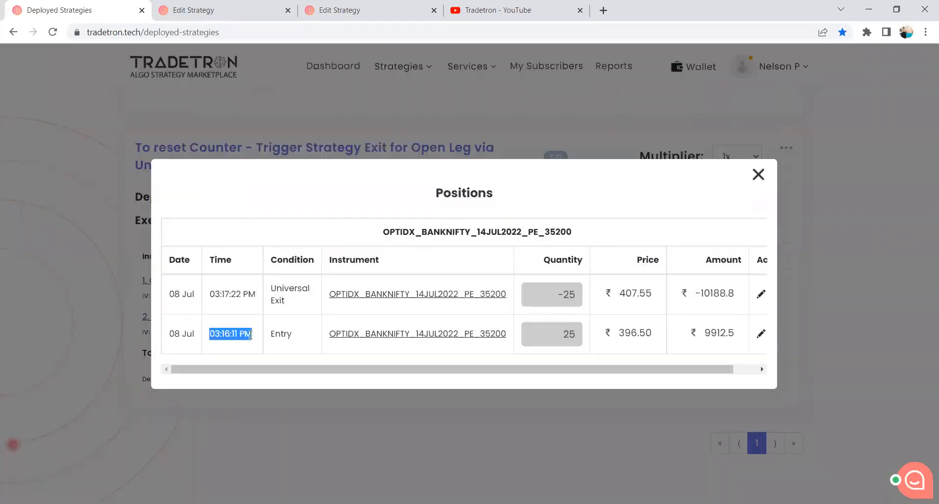
click(258, 333)
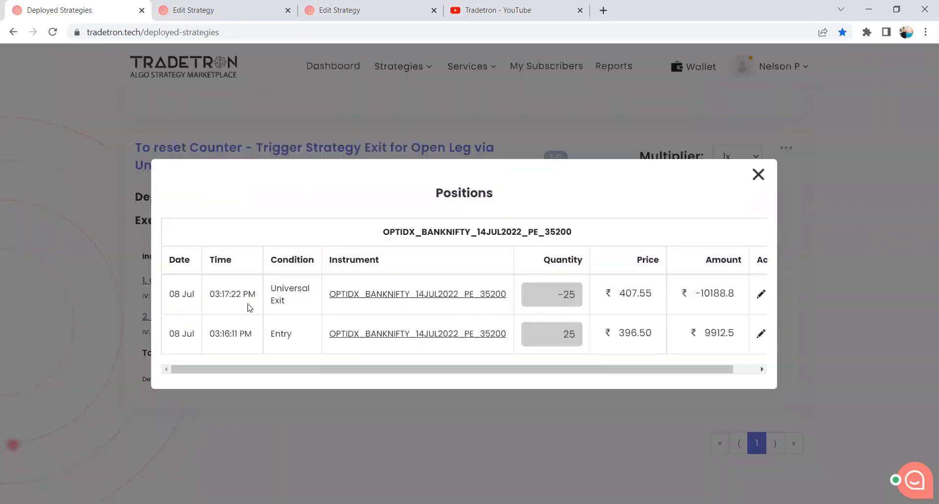
triple_click(297, 301)
click(297, 300)
click(759, 175)
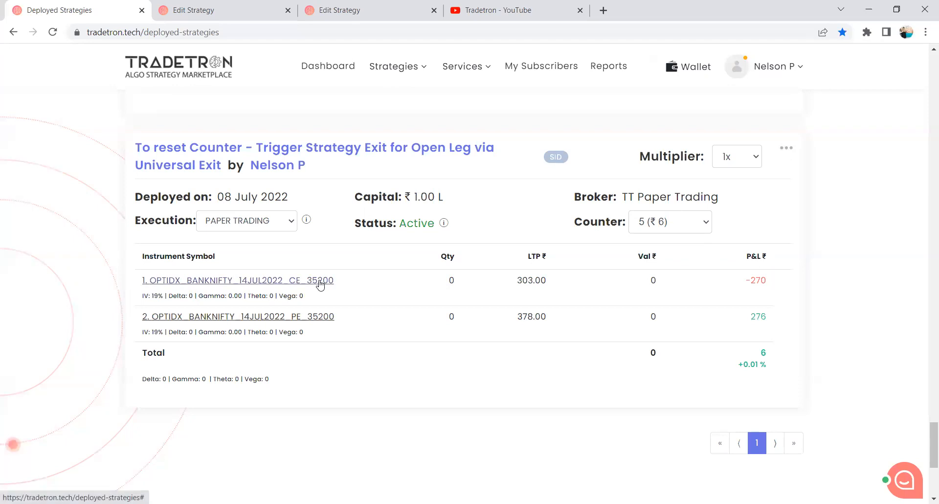
Inspect the CE 35200 position's entry and exit times and prices for counter 5, and close the details.
click(320, 281)
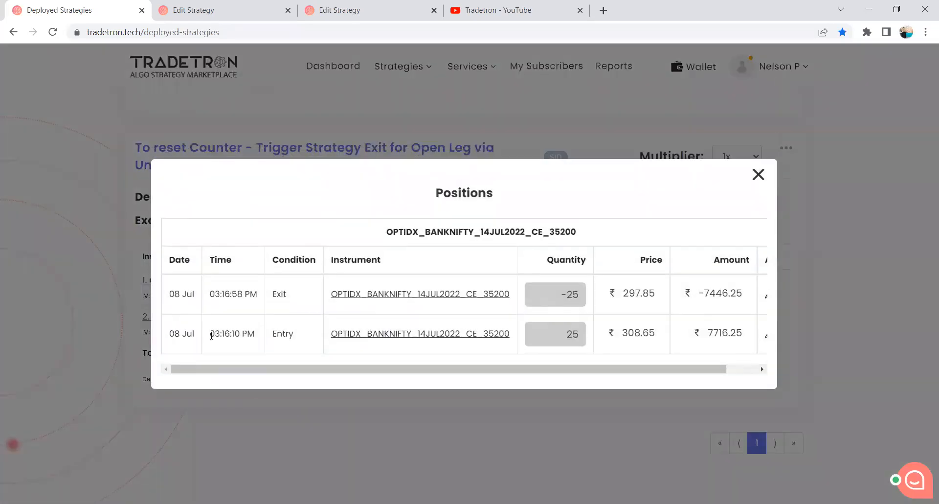
drag(212, 335, 268, 338)
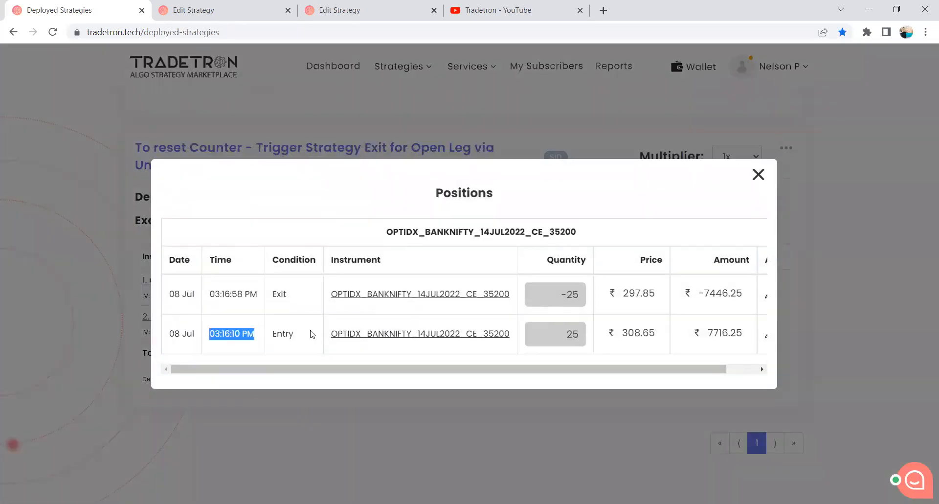
drag(620, 334, 665, 338)
drag(654, 291, 618, 292)
click(211, 288)
drag(212, 288, 251, 295)
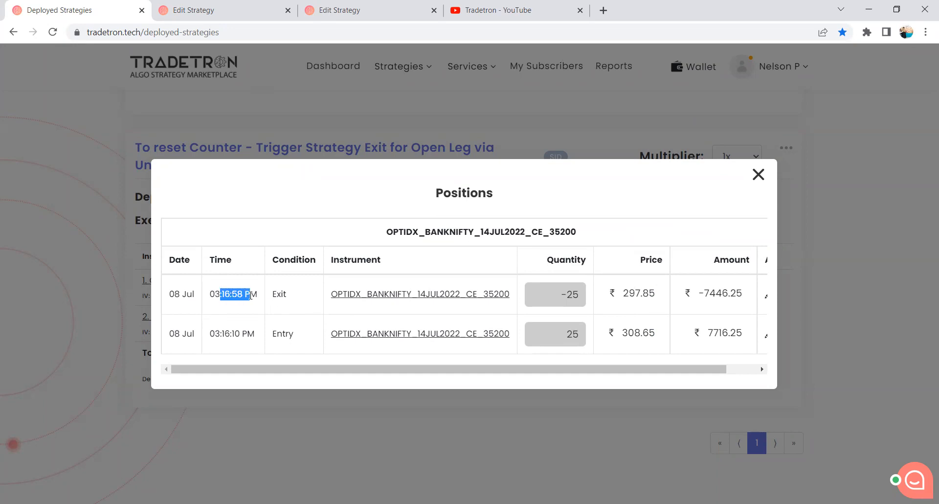
click(759, 175)
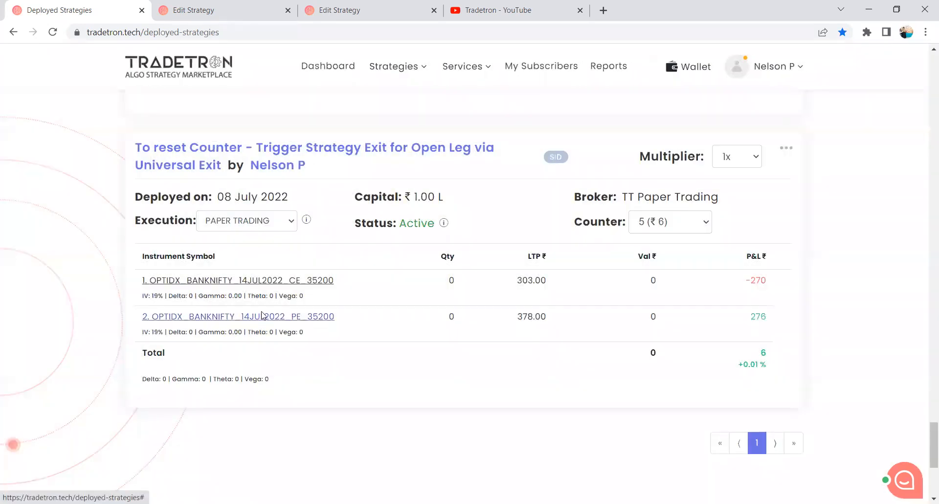
Recheck the exit time of the PE 35200 leg in counter 5, and close its position details.
click(265, 316)
drag(210, 294, 263, 297)
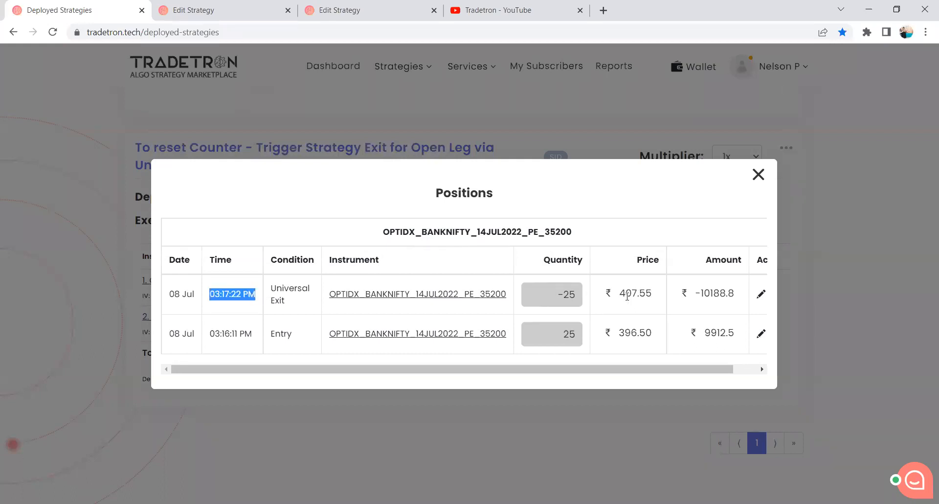
click(758, 175)
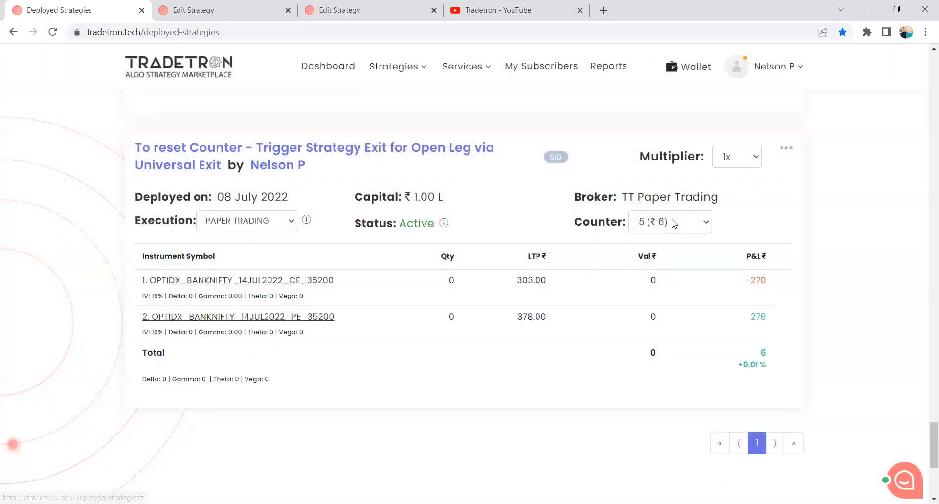
Switch the strategy to counter 4 and inspect the CE 35200 position's exit time and exit condition.
click(674, 221)
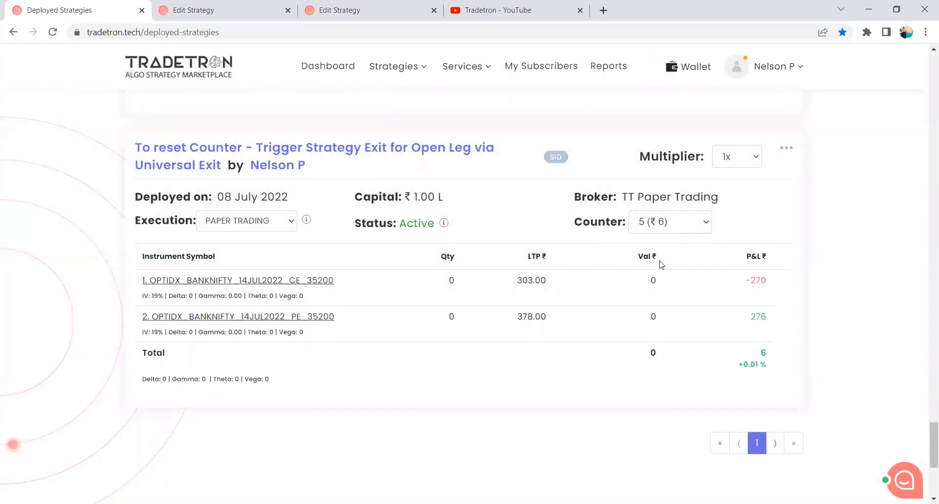
click(659, 264)
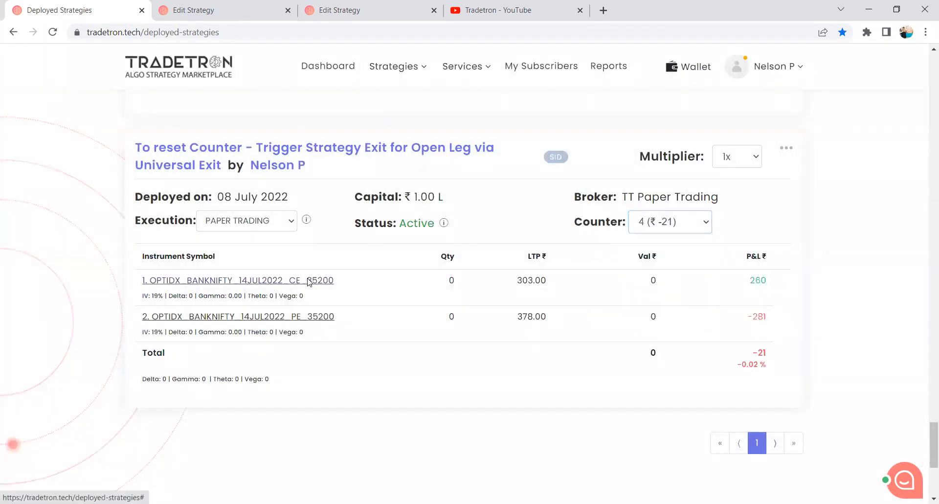
click(311, 280)
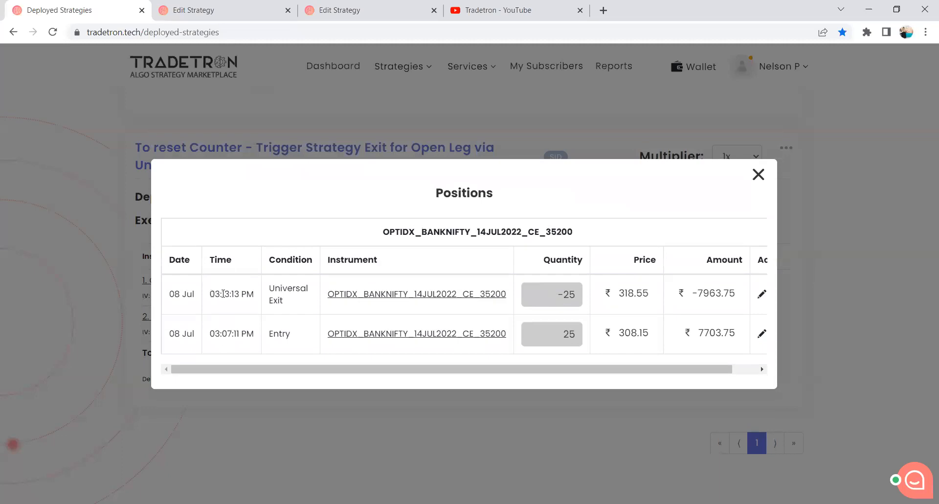
drag(223, 293, 267, 297)
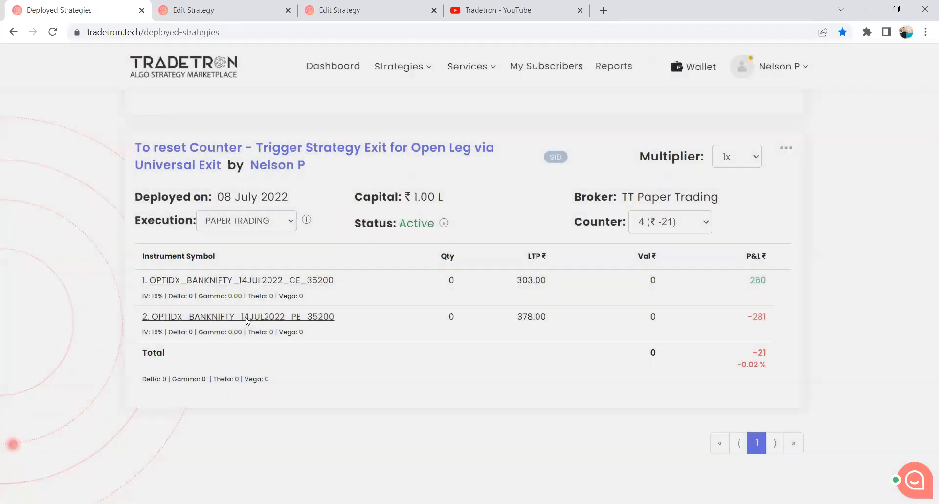
Inspect the PE 35200 position's exit time for counter 4, and close the details.
click(247, 318)
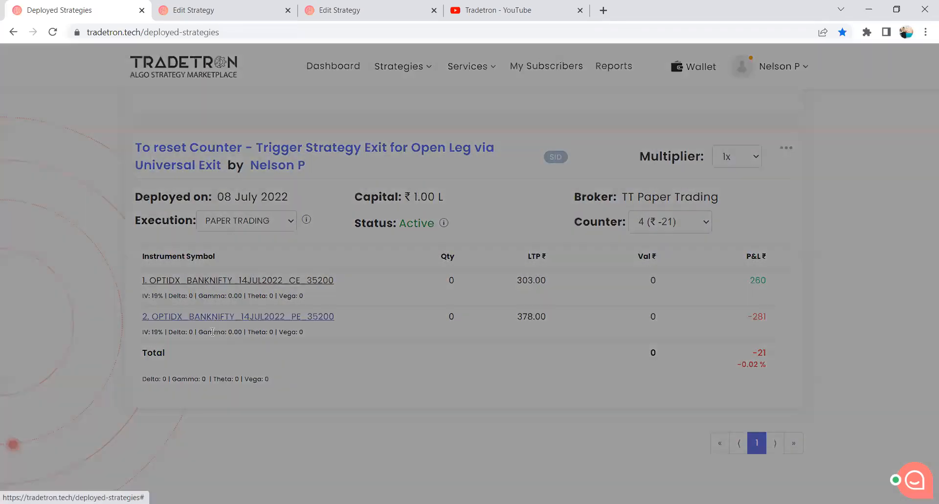
click(758, 176)
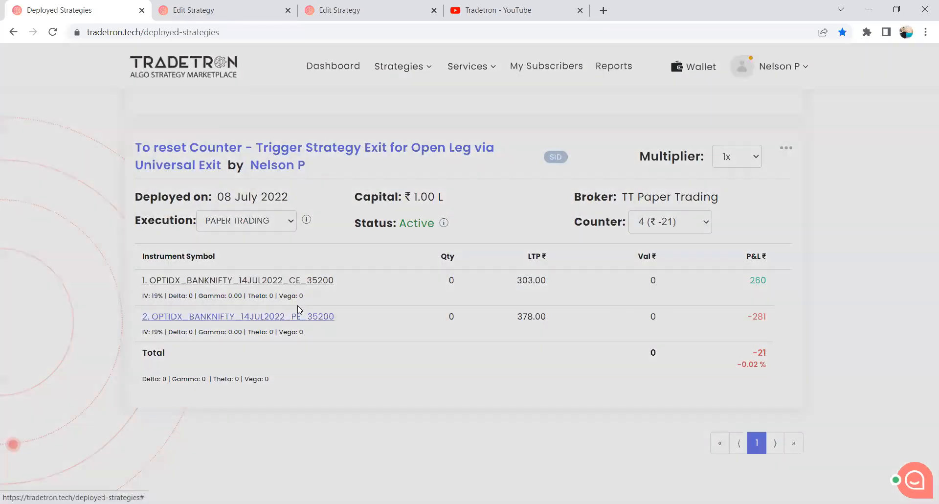
click(298, 309)
drag(252, 293, 210, 293)
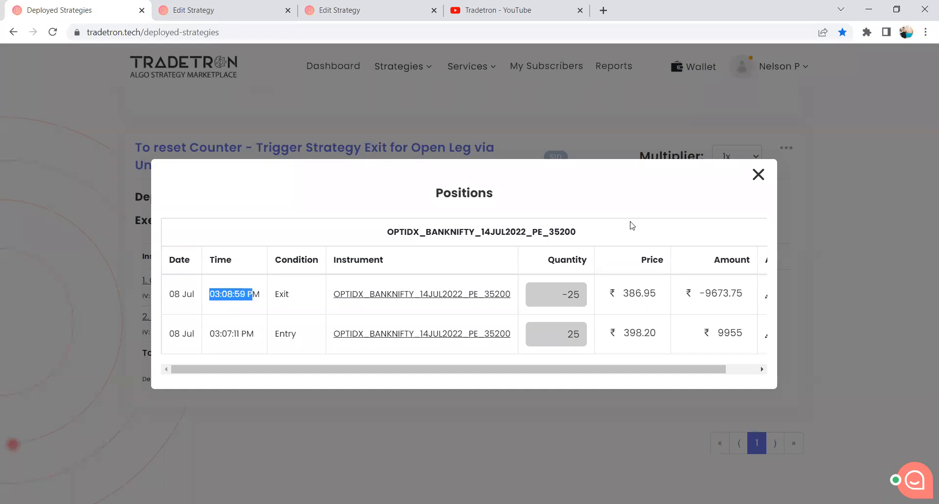
click(758, 175)
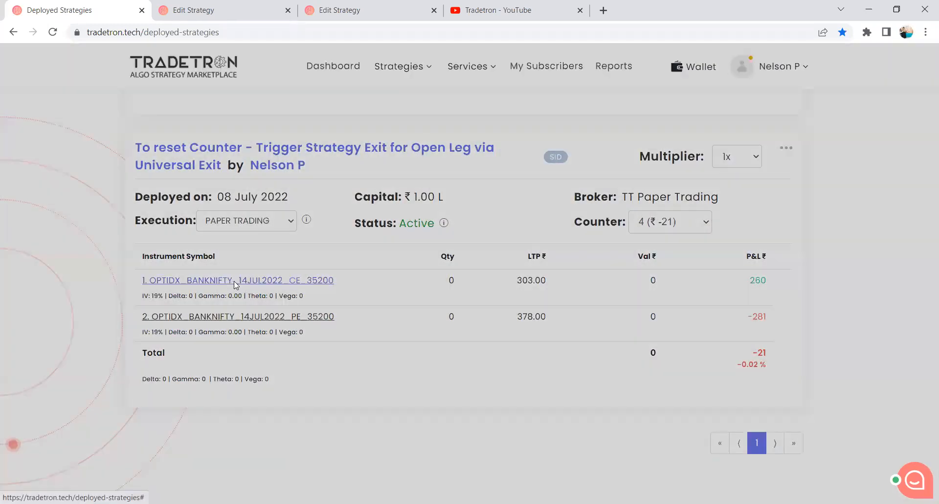
Recheck the exit time of the CE 35200 leg in counter 4, and close its position details.
click(234, 281)
drag(210, 294, 255, 293)
click(759, 175)
Show counter 3's positions, then check the "Reactivate on exit after" setting on the first Edit Strategy page.
click(685, 222)
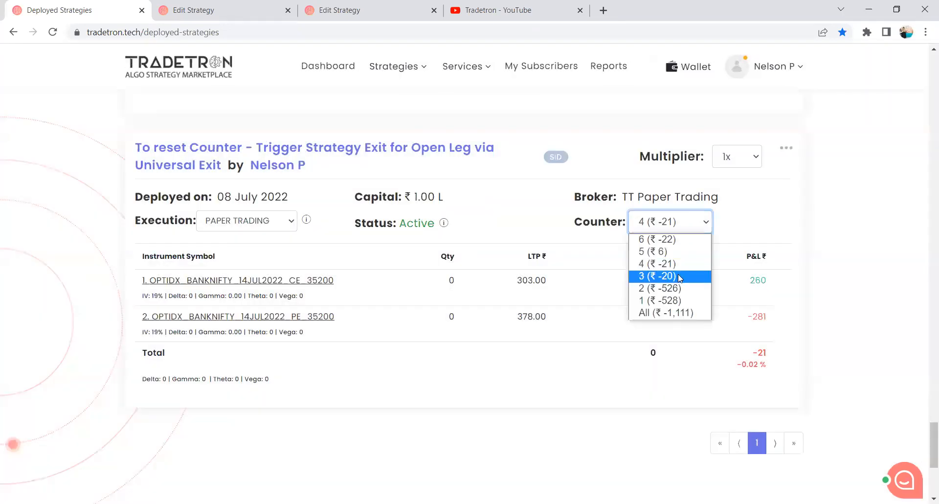
click(679, 278)
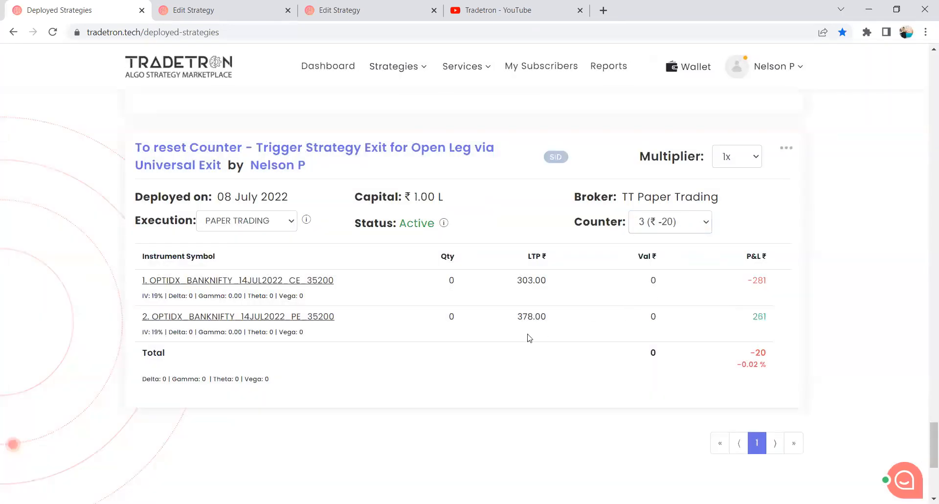
click(231, 10)
scroll(158, 333, down, 10)
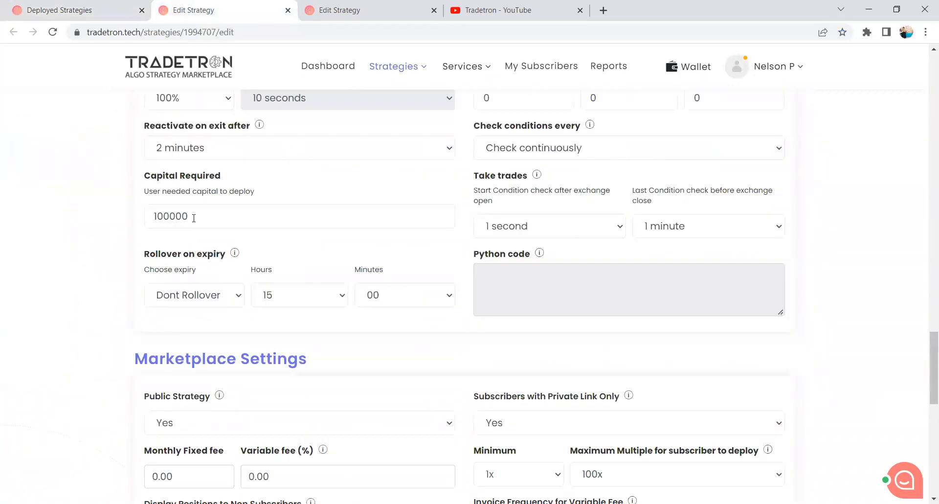
scroll(194, 218, up, 1)
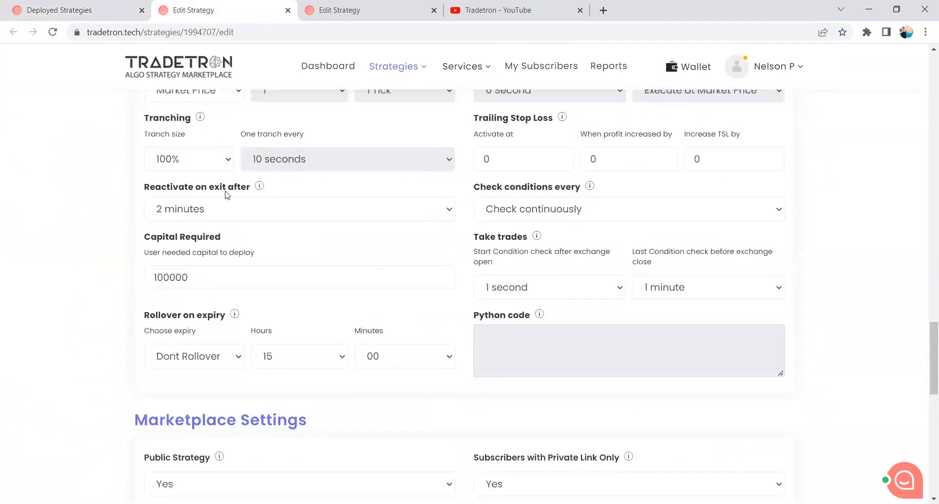
Return to Deployed Strategies, select counter 6, check the PE 35200 leg's entry time, and close its position details.
click(84, 9)
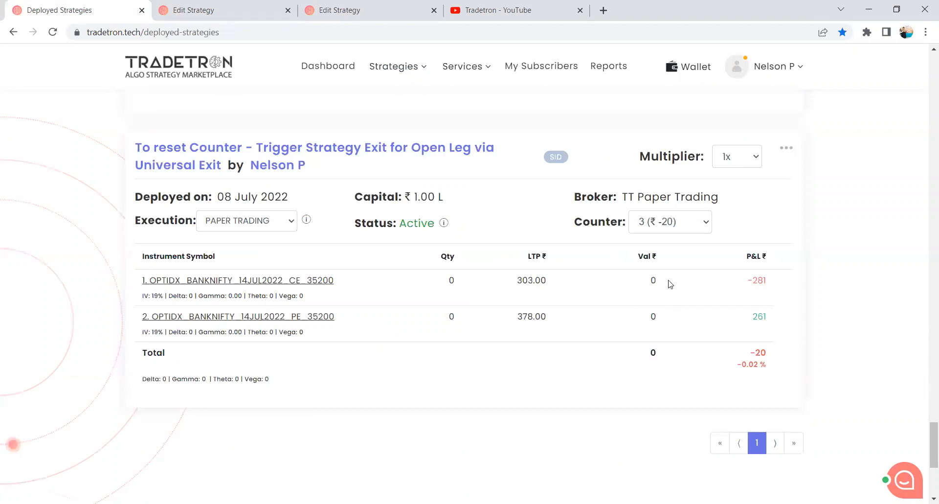
click(660, 230)
click(659, 239)
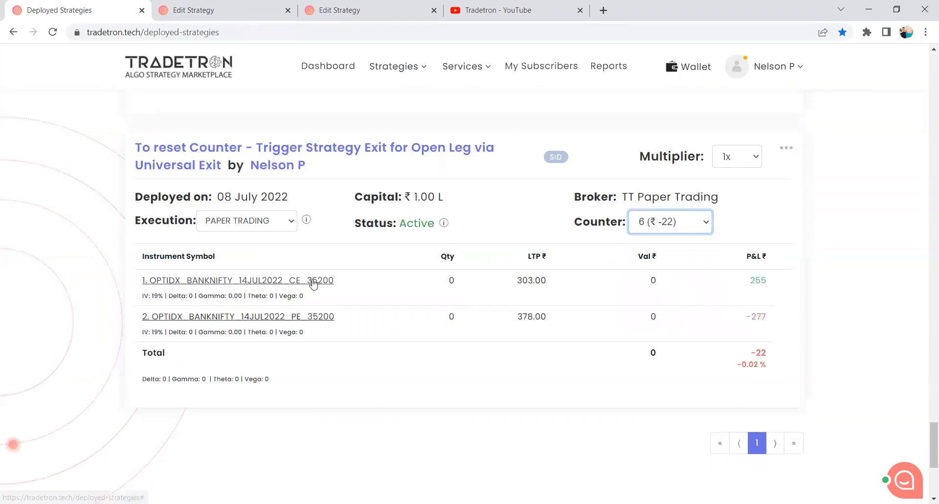
click(283, 317)
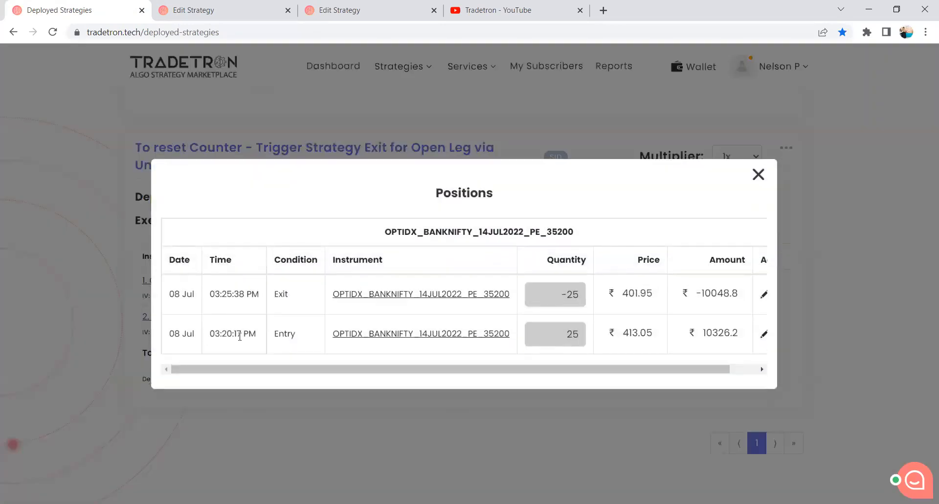
triple_click(240, 337)
click(759, 174)
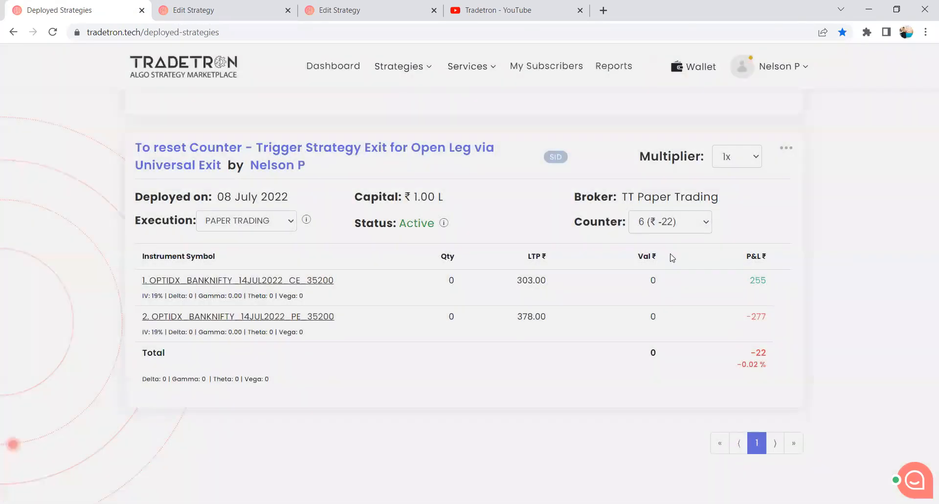
Switch the strategy back to counter 5, view the CE 35200 position details, and close them.
click(669, 221)
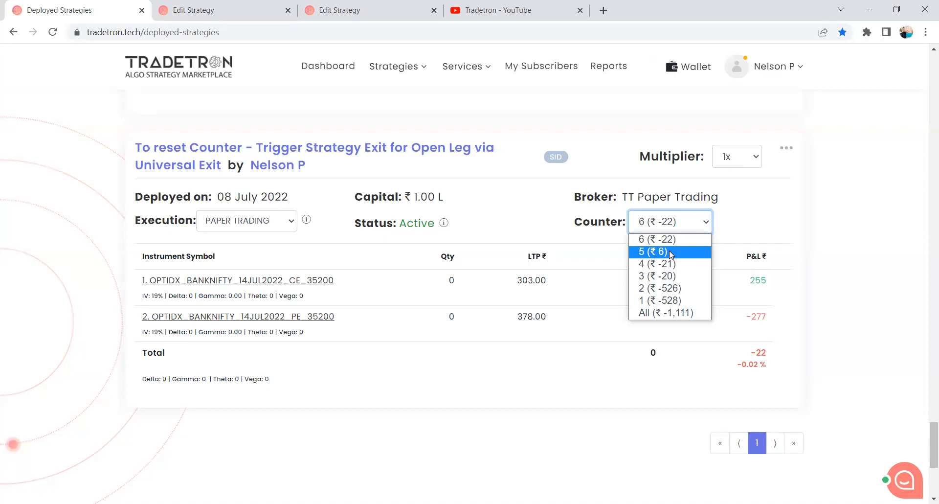
click(671, 253)
click(252, 285)
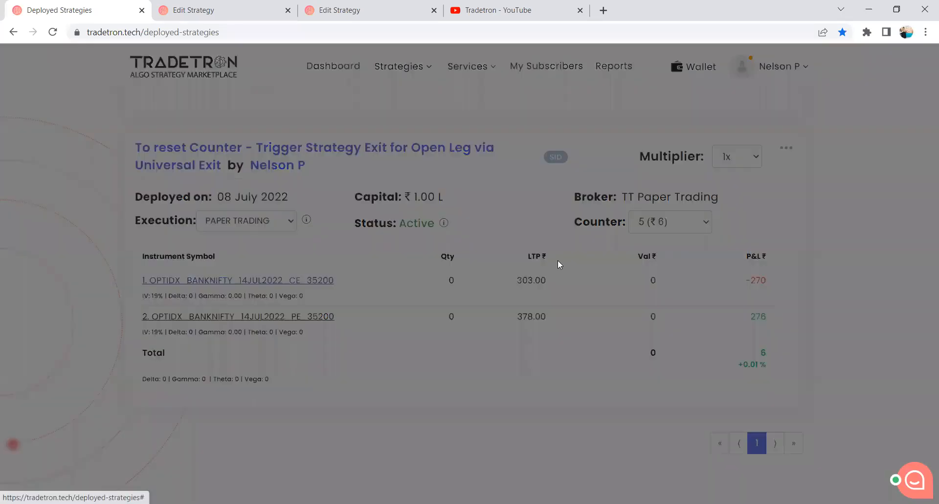
key(Escape)
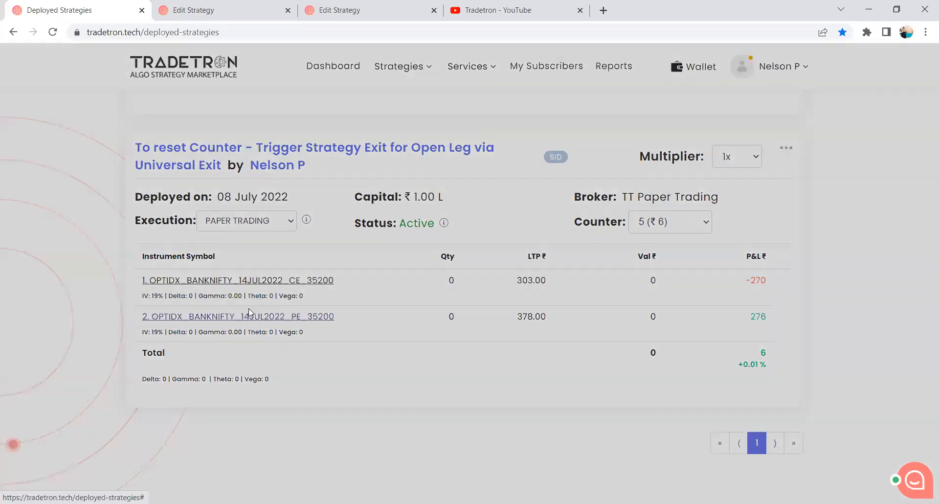
Check the universal exit and entry times of the PE 35200 leg in counter 5, and close its position details.
click(248, 316)
mouse_move(212, 293)
mouse_down()
mouse_move(261, 296)
mouse_move(212, 296)
mouse_up()
click(262, 299)
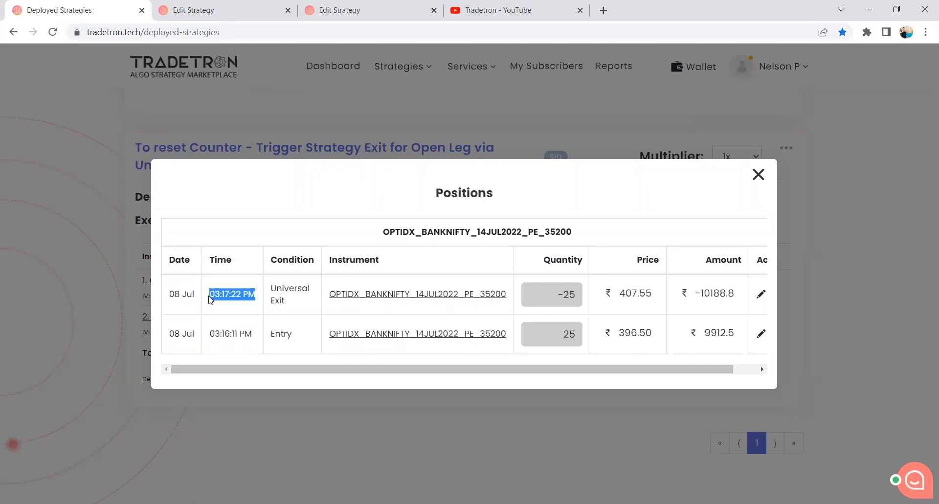
drag(211, 335, 250, 332)
click(757, 175)
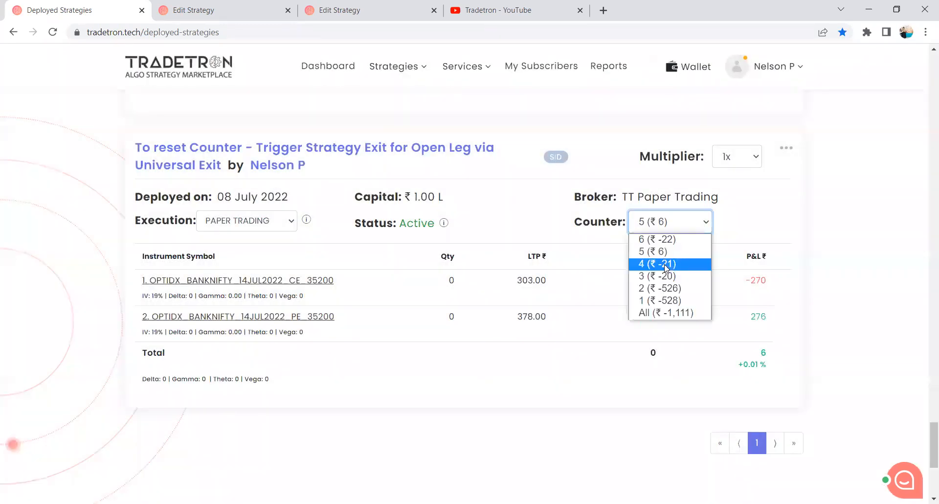
Switch the strategy to counter 4, check the PE 35200 leg's entry time, and close its position details.
click(664, 265)
click(297, 321)
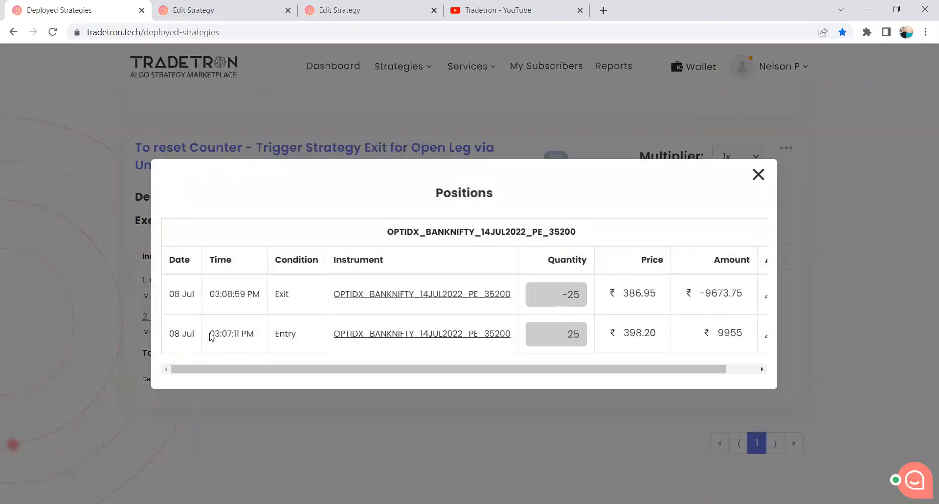
drag(210, 333, 285, 334)
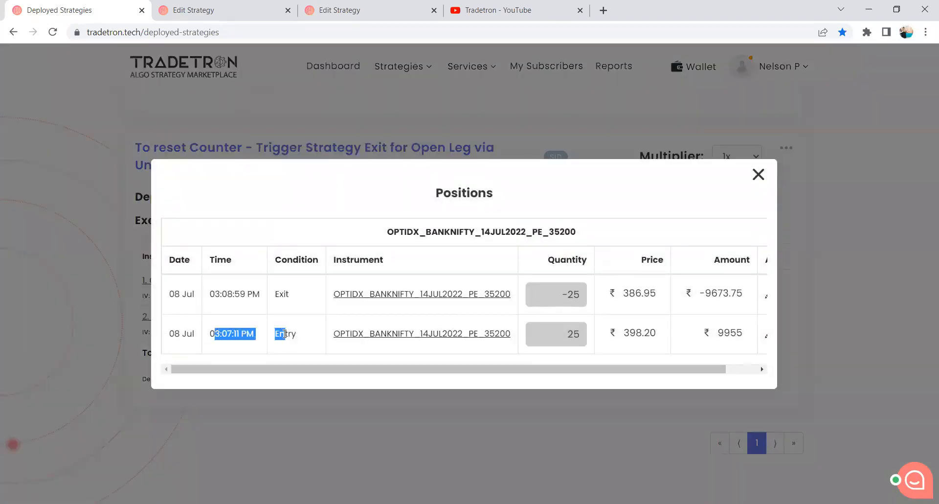
click(284, 334)
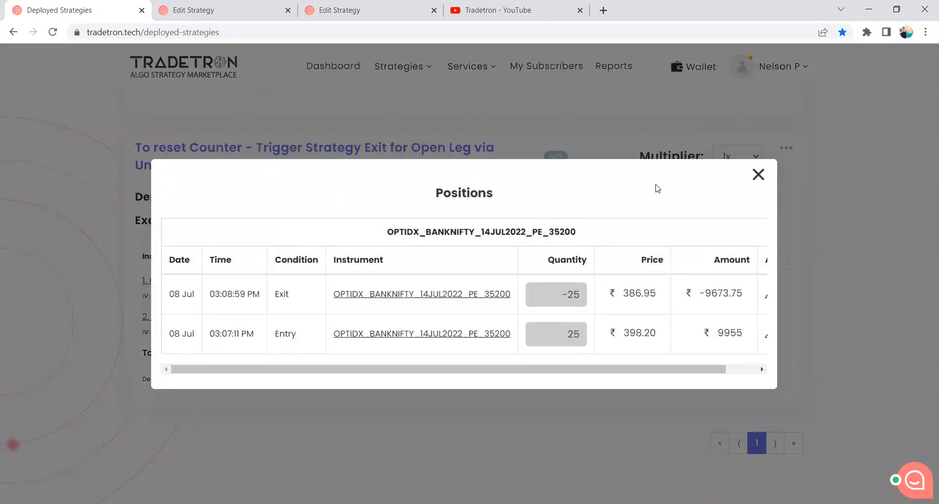
click(759, 175)
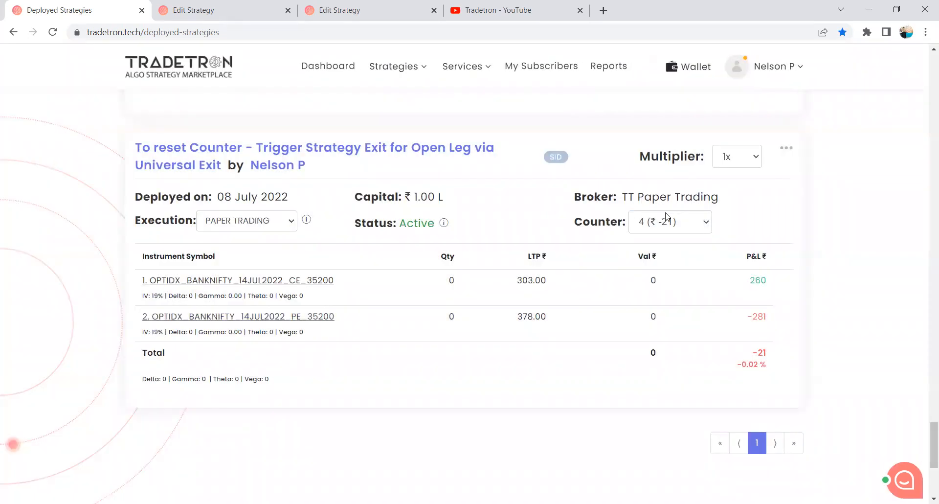
Return the strategy to counter 5, recheck the PE 35200 leg's universal exit time, and close its position details.
click(671, 223)
click(664, 253)
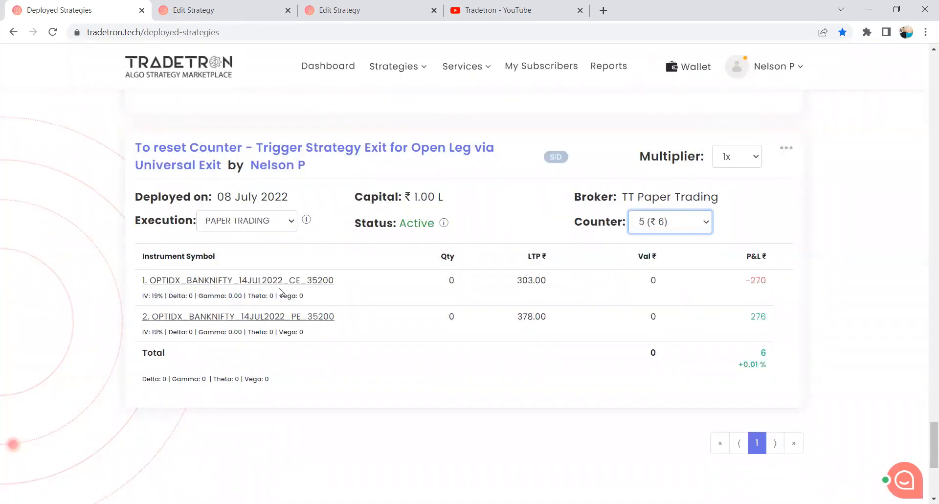
click(281, 323)
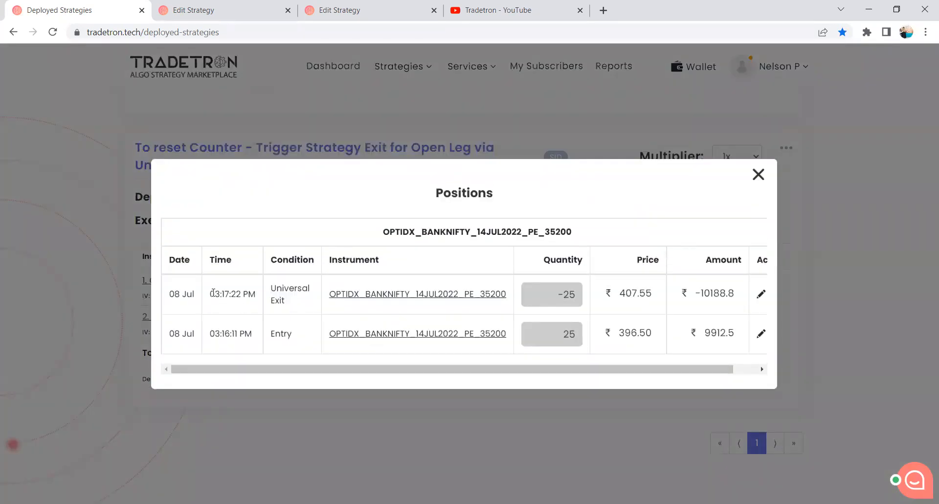
drag(213, 293, 263, 297)
click(695, 181)
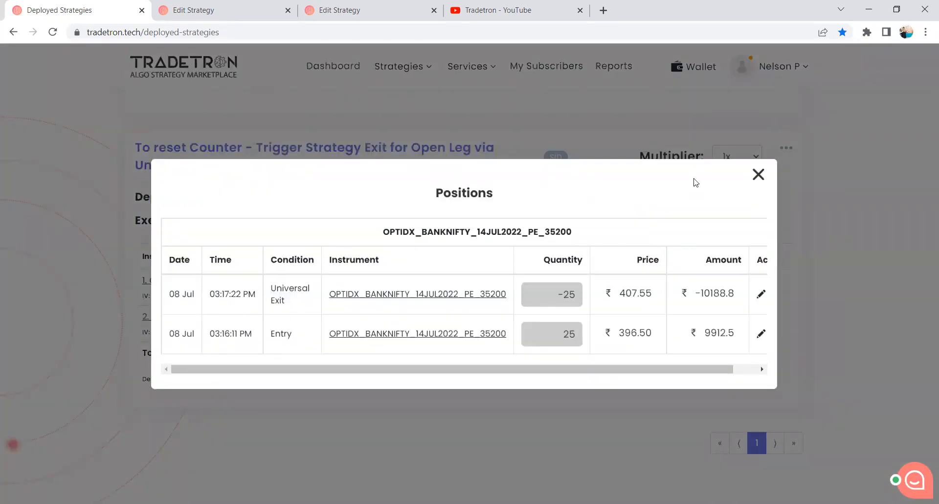
click(759, 176)
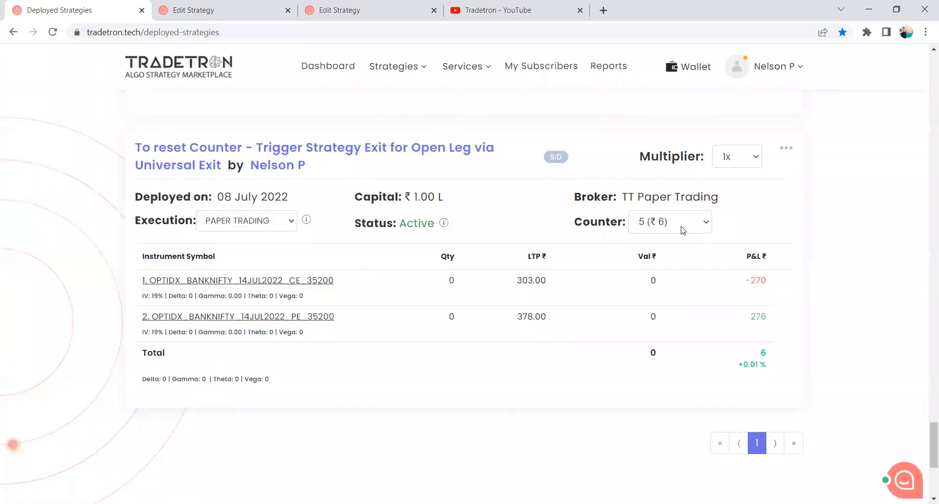
click(683, 227)
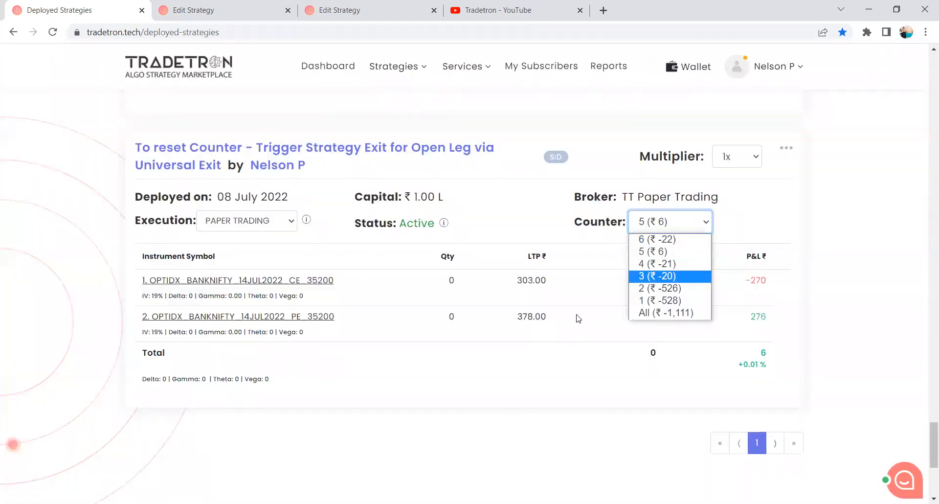
click(441, 448)
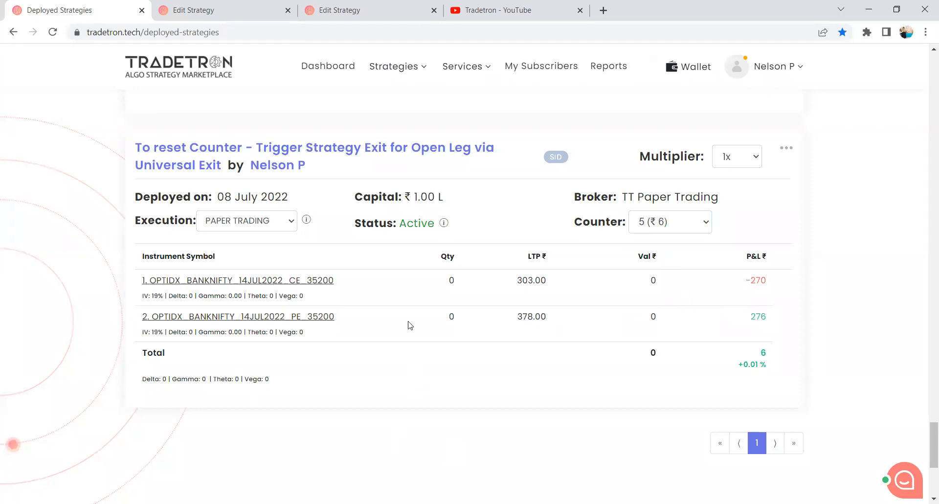
Open the counter-reset strategy's own page in a new browser tab and switch to it.
right_click(286, 154)
click(331, 160)
click(371, 10)
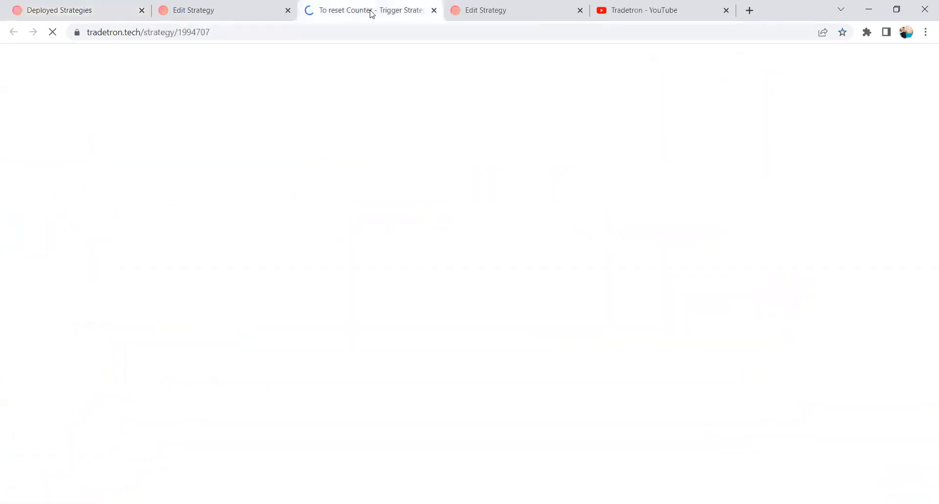
click(374, 31)
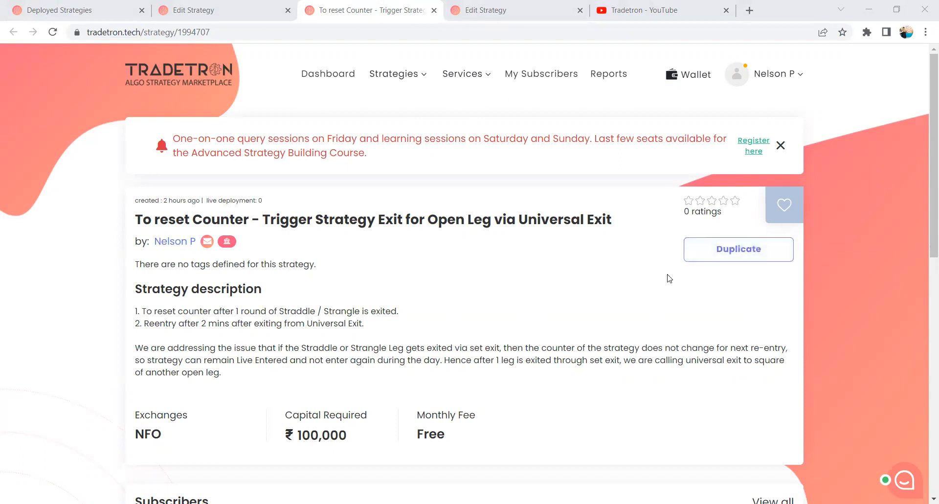
Review the set conditions on the first Edit Strategy page and return to the strategy's description page.
click(192, 9)
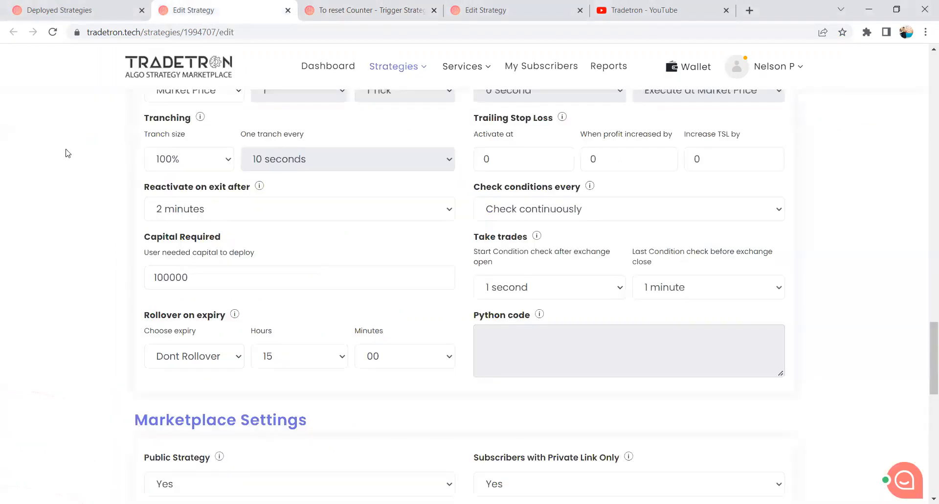
scroll(67, 153, up, 15)
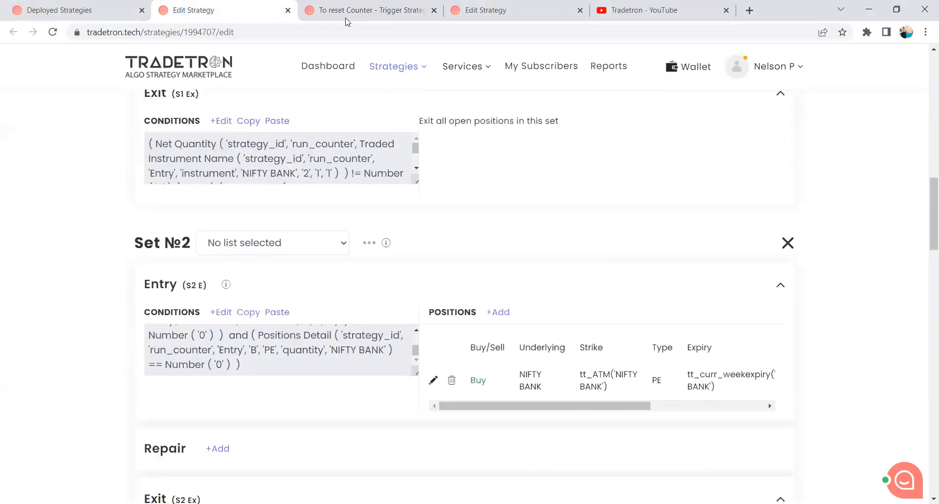
click(348, 15)
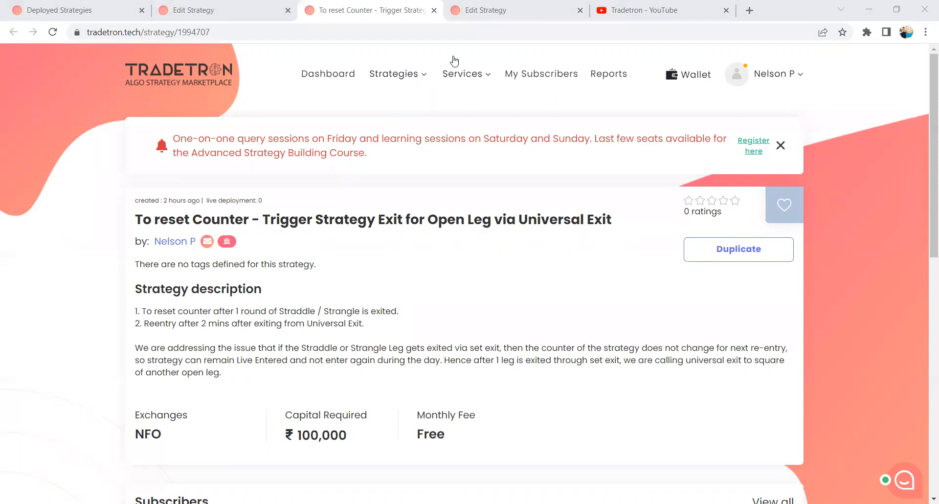
From the resource links on Deployed Strategies, open Keyword Documentation in a new browser tab and switch to it.
click(750, 10)
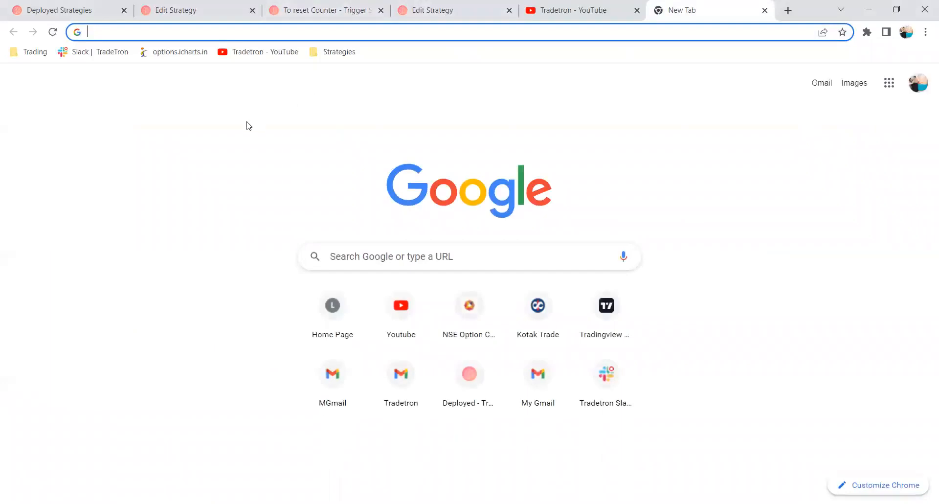
click(87, 16)
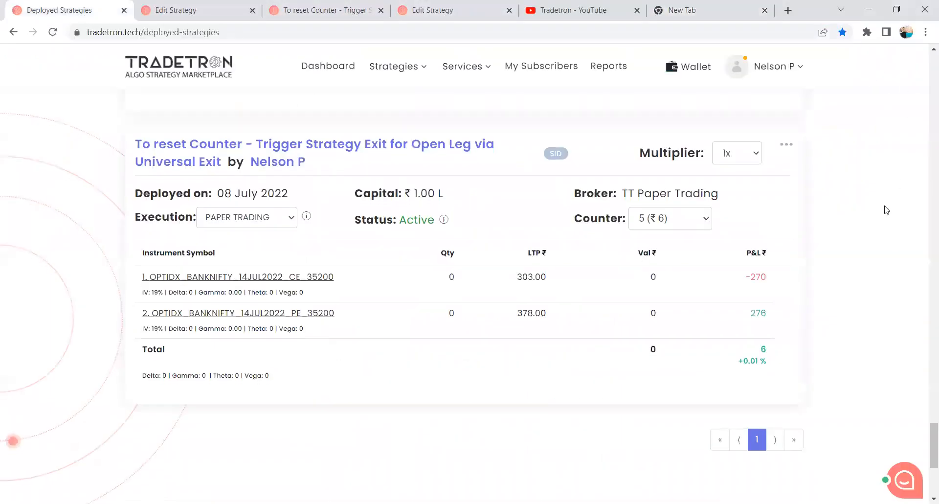
scroll(886, 210, down, 5)
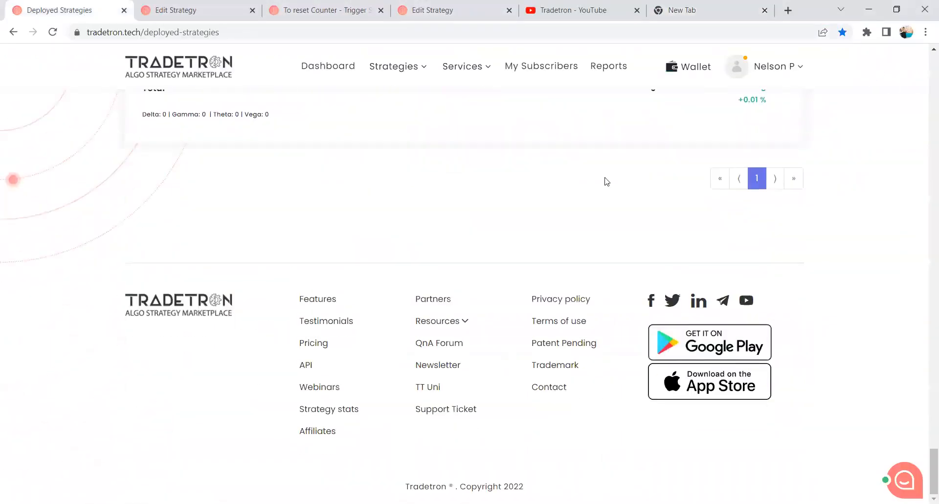
click(438, 323)
scroll(441, 328, down, 1)
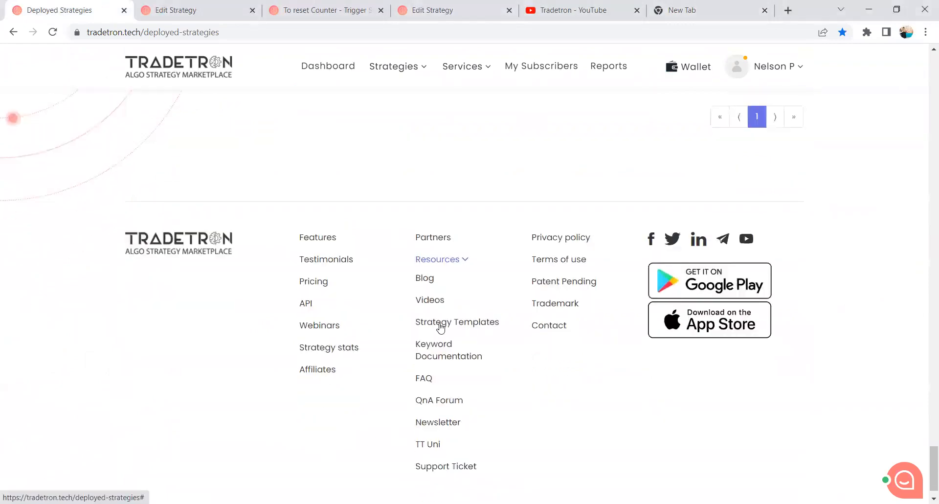
scroll(441, 327, down, 1)
right_click(442, 322)
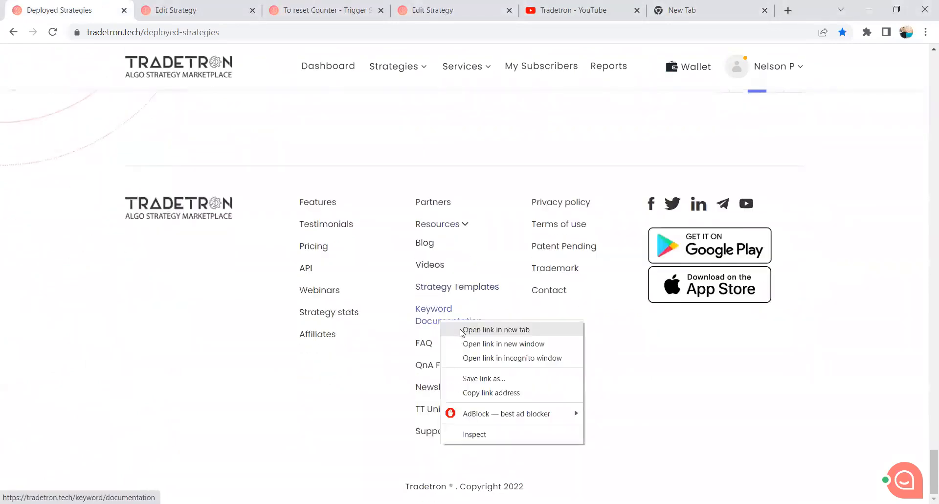
click(496, 329)
click(157, 10)
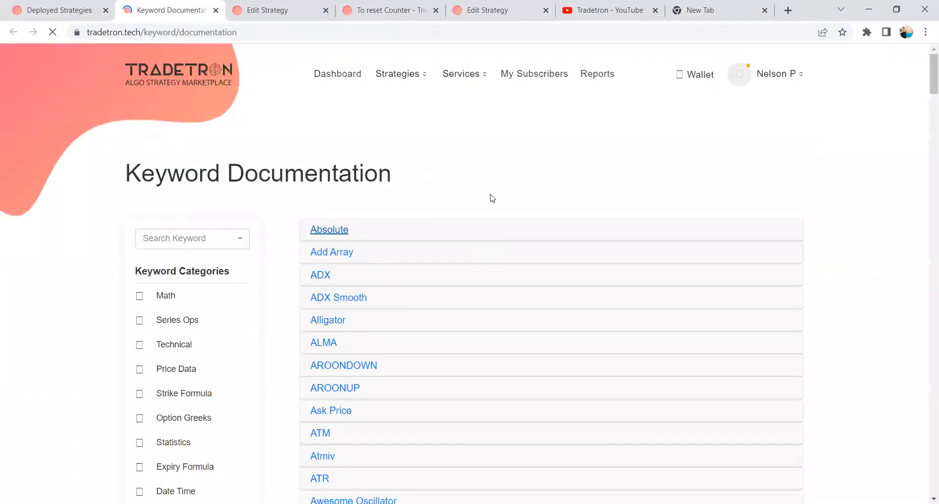
View the ADX keyword's description and example, then glance at the first Edit Strategy page and return to the documentation.
scroll(506, 215, down, 1)
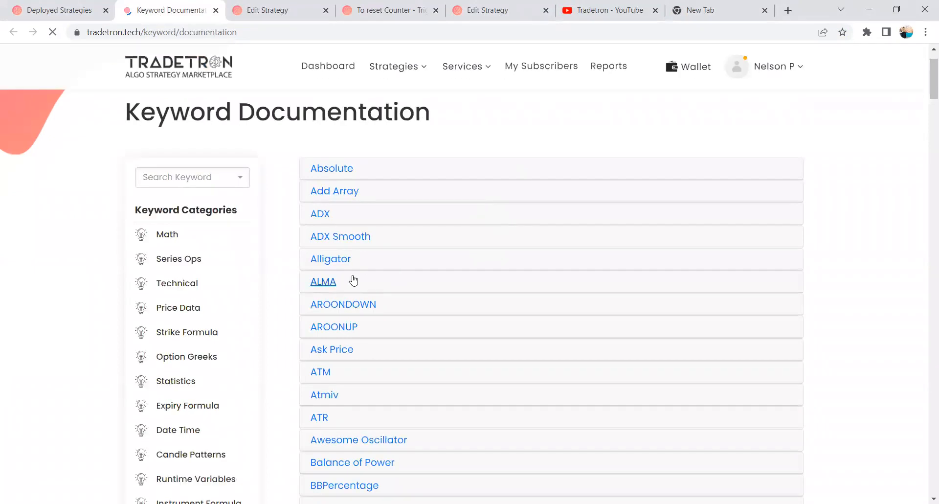
click(326, 217)
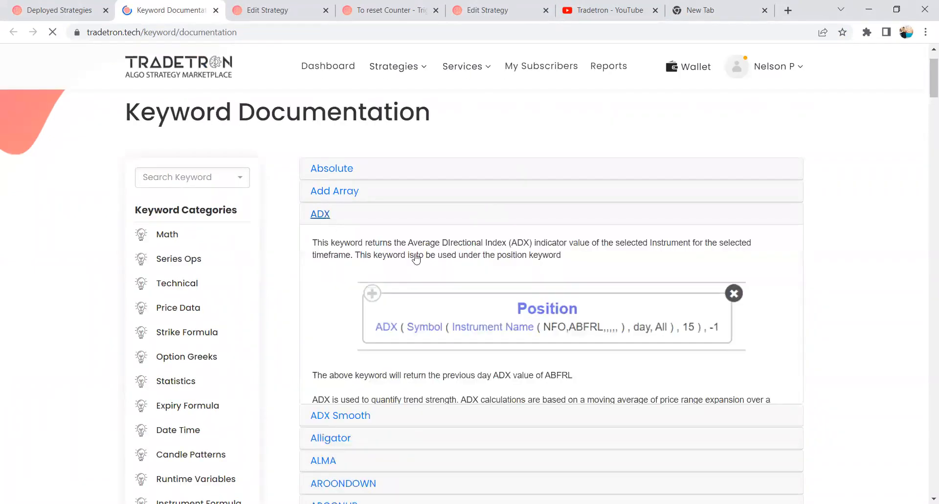
scroll(562, 255, down, 1)
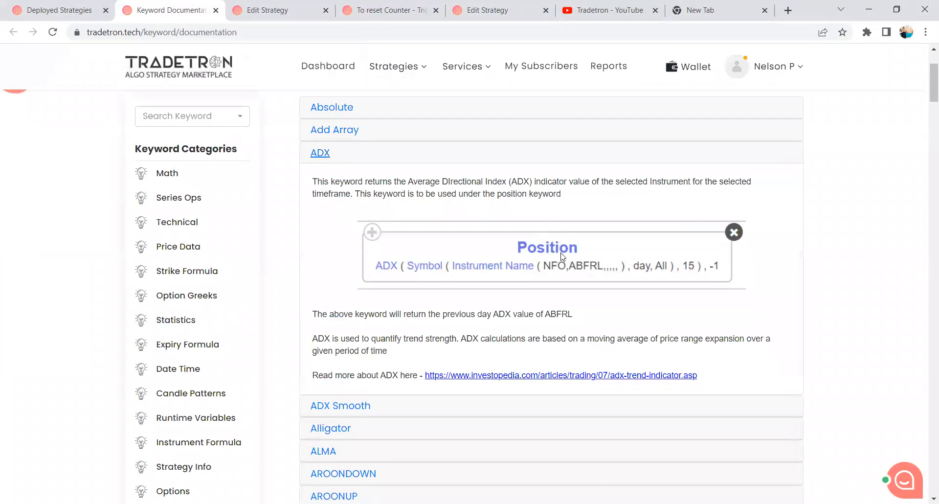
click(268, 9)
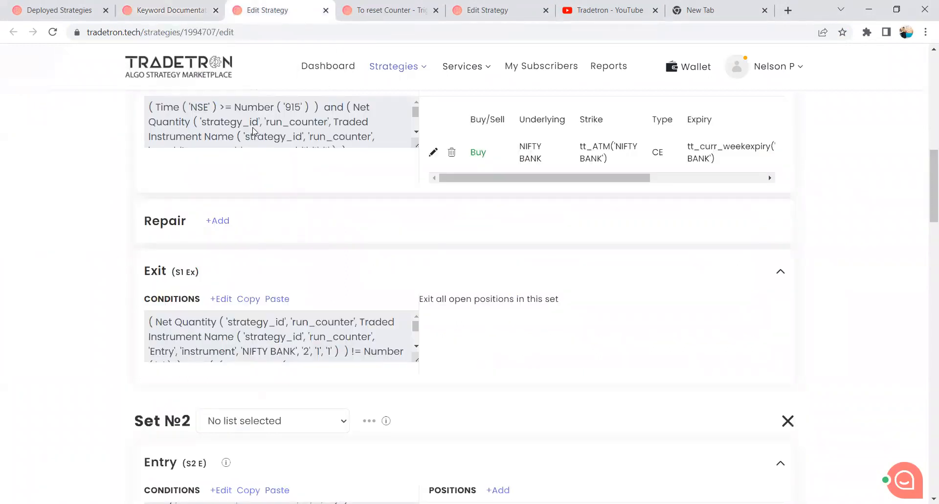
click(172, 6)
Expand the Balance of Power keyword, read its explanation, and continue through the keyword list.
scroll(549, 251, down, 6)
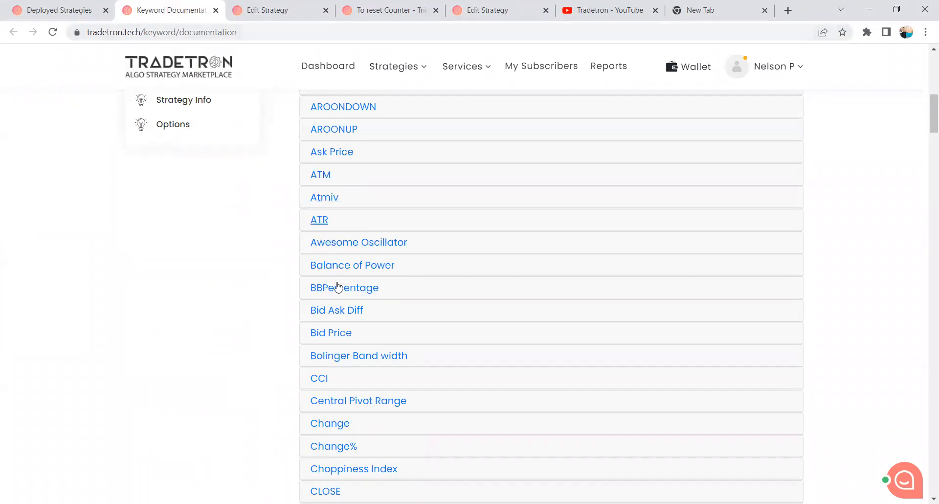
click(337, 264)
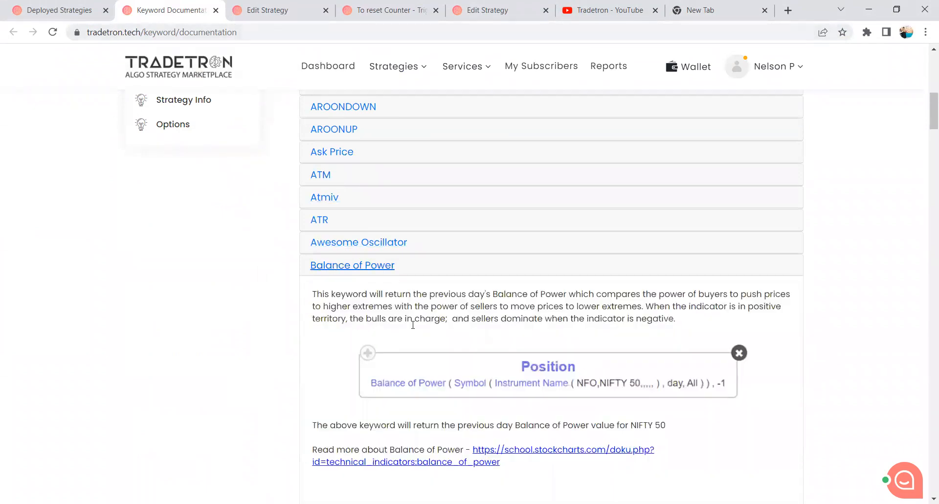
scroll(403, 288, down, 8)
scroll(403, 287, down, 4)
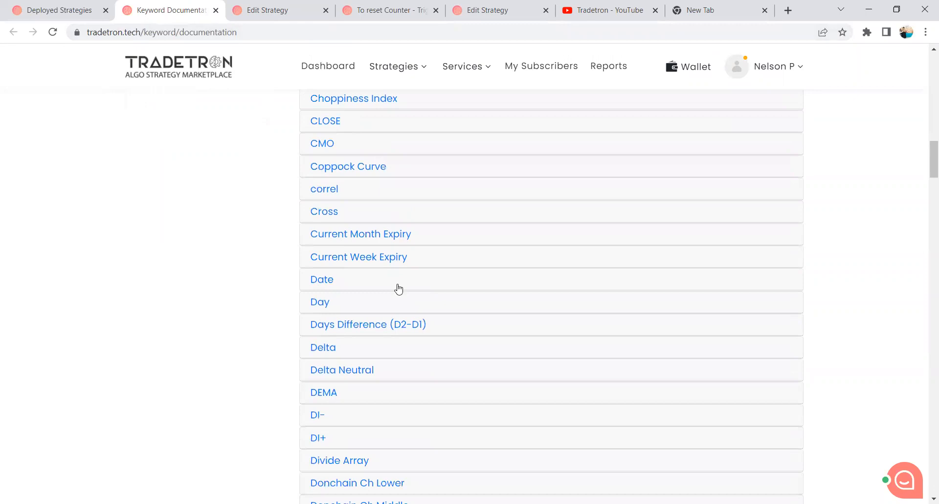
scroll(340, 315, down, 3)
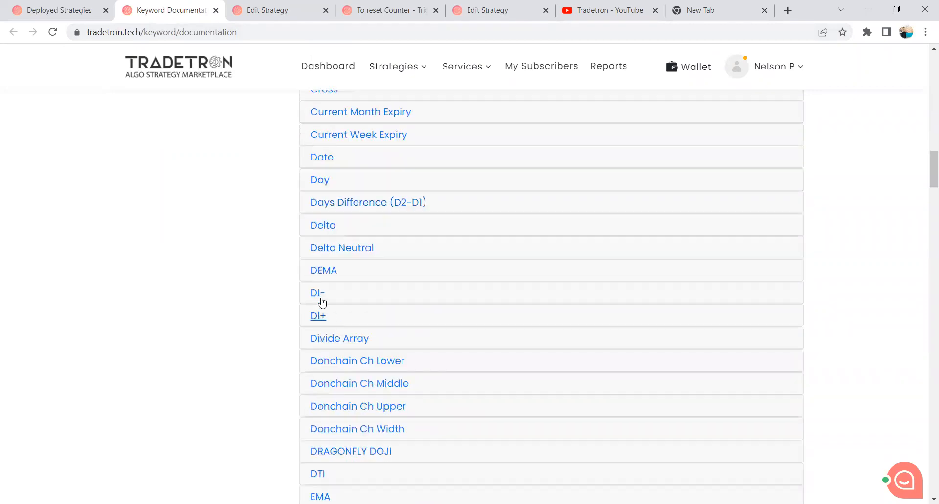
Expand the DEMA and EMA keywords and view their descriptions and usage examples.
click(325, 270)
scroll(328, 268, down, 4)
scroll(329, 266, down, 6)
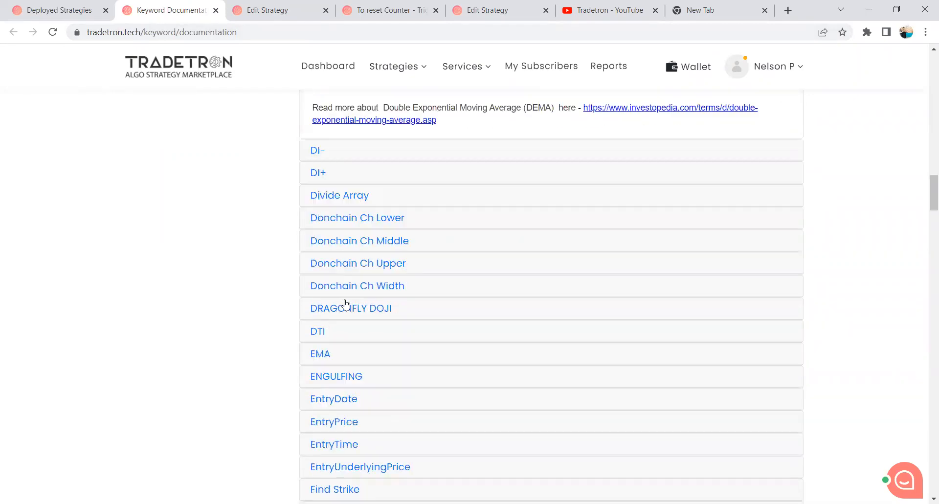
click(321, 232)
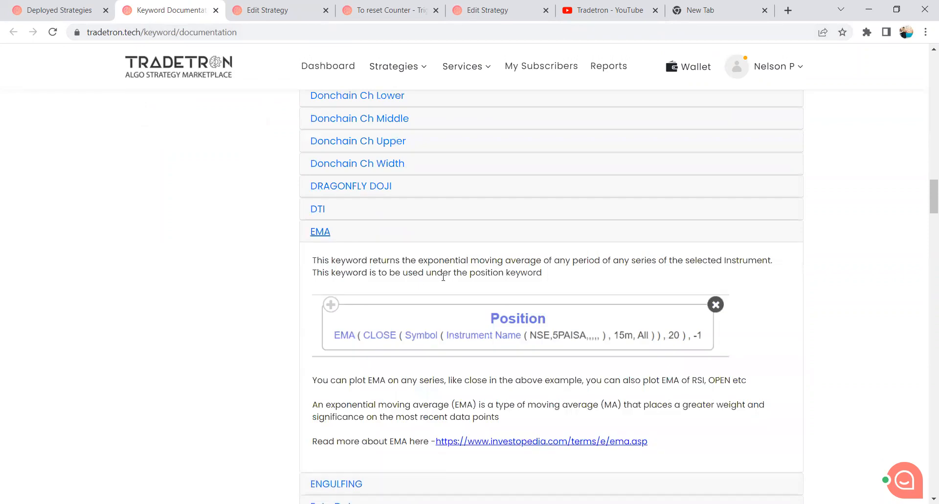
scroll(444, 276, down, 2)
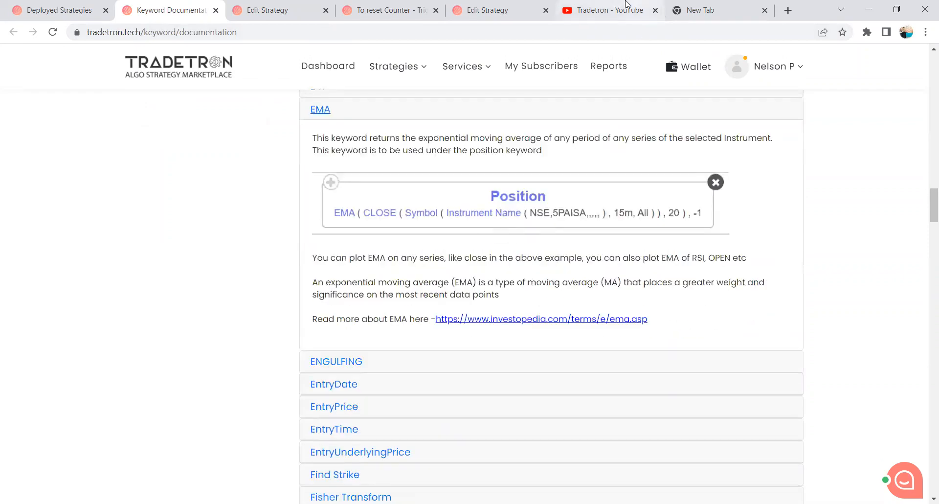
Switch to Tradetron's YouTube channel, search its videos for "EMA" and look through the results.
click(625, 5)
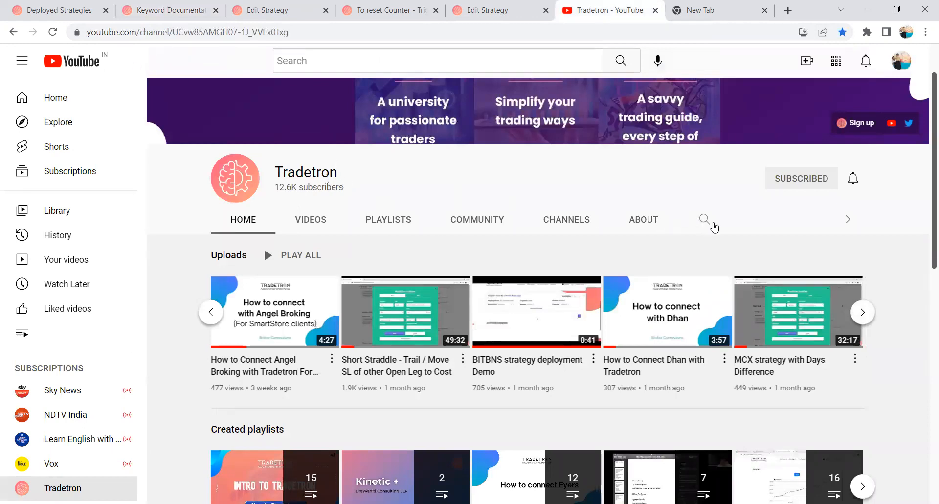
click(704, 219)
text(EMA)
key(Return)
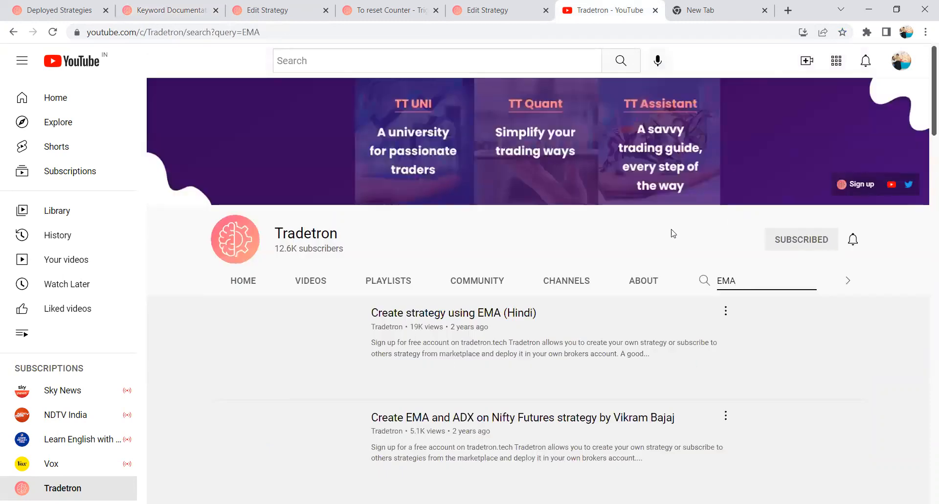
scroll(331, 338, down, 2)
scroll(331, 338, up, 2)
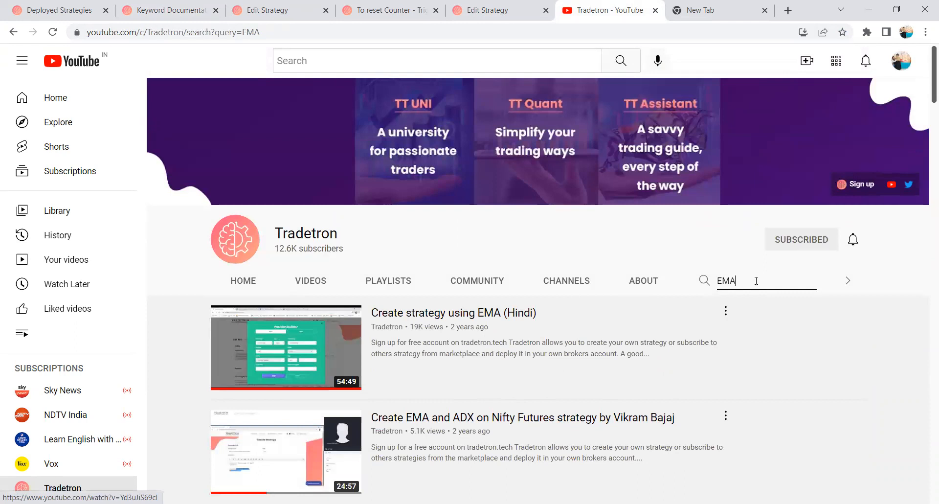
Replace the channel's search term with "Supertrend" and run the search.
double_click(756, 280)
text(Super)
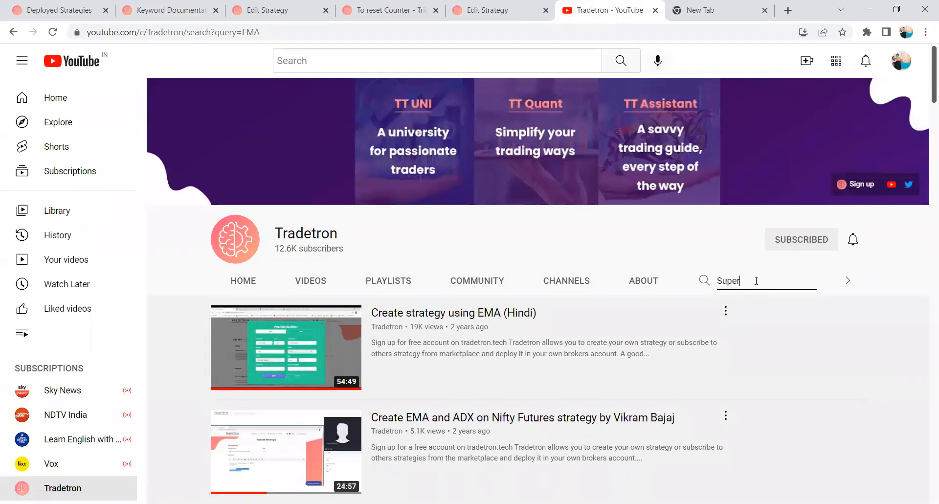
text(trend)
key(Return)
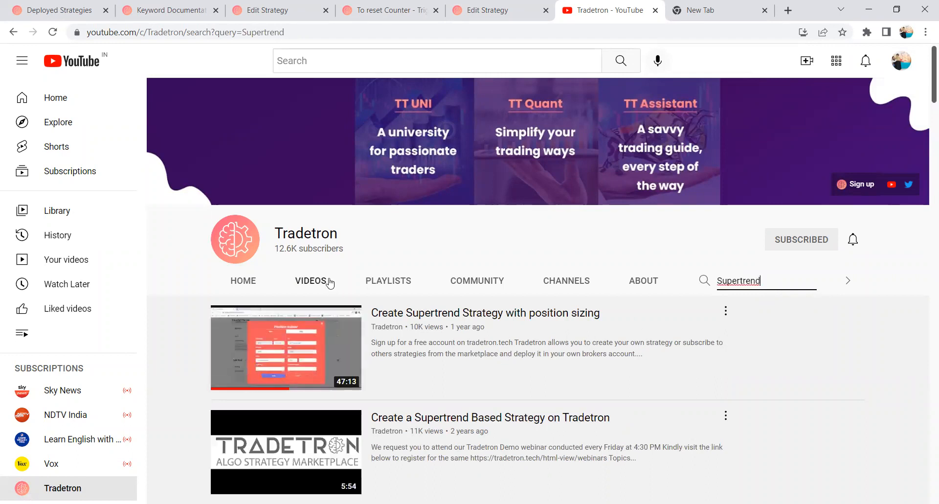
View the channel's created playlists and uploaded videos, then return to its home page.
click(369, 279)
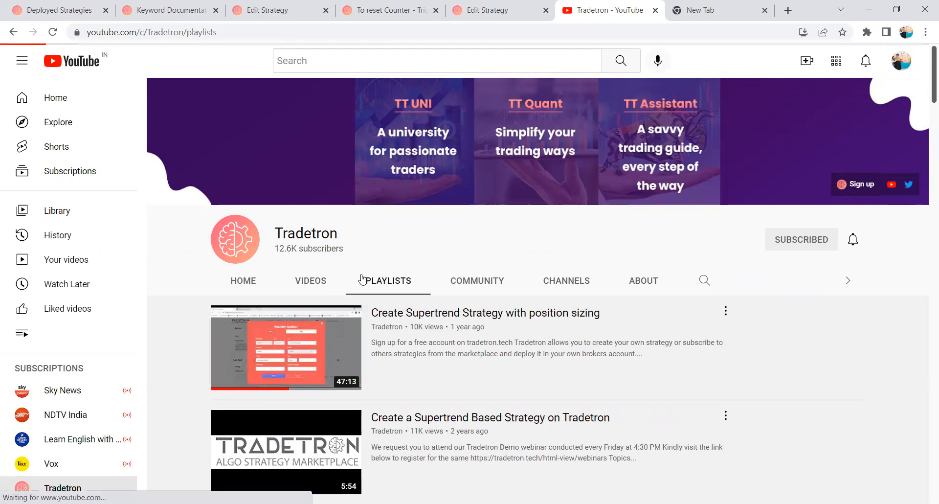
scroll(343, 308, down, 3)
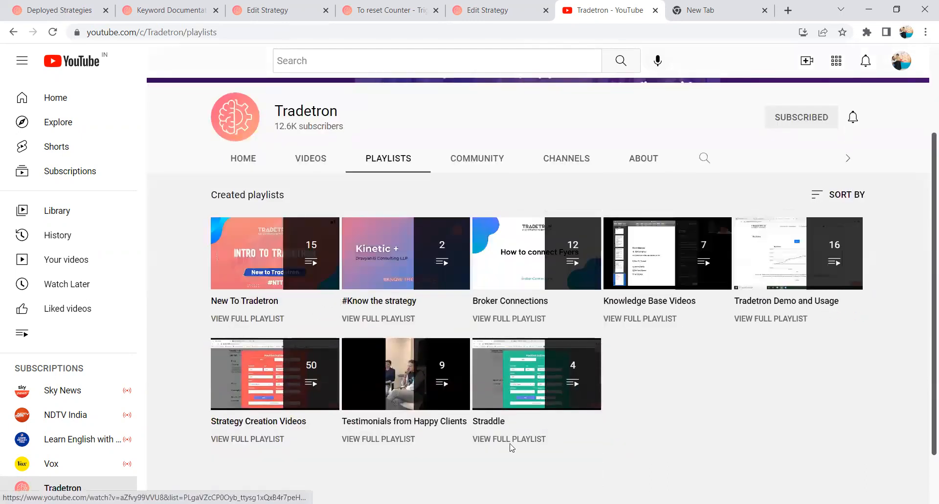
scroll(274, 303, down, 1)
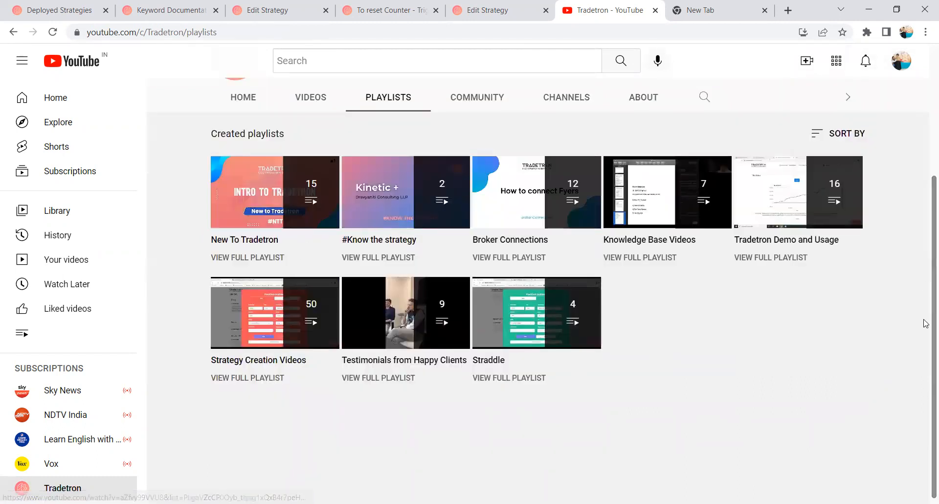
scroll(384, 249, up, 2)
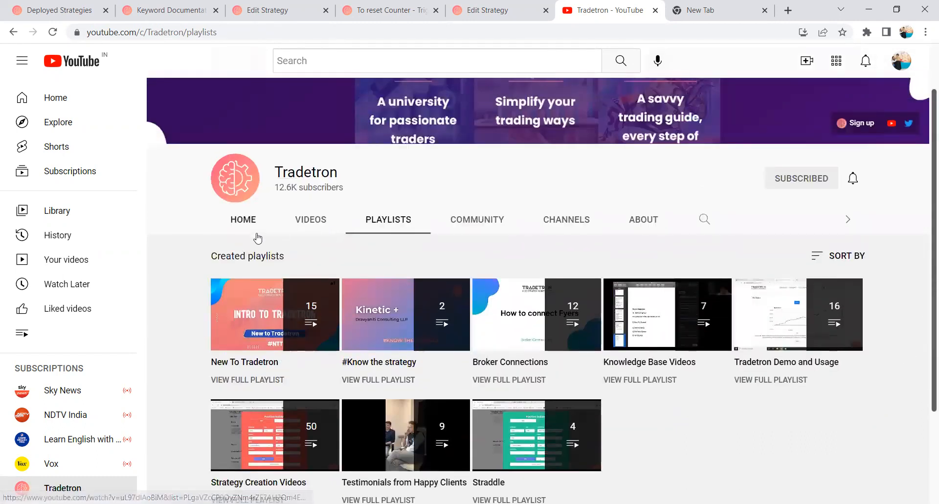
click(304, 223)
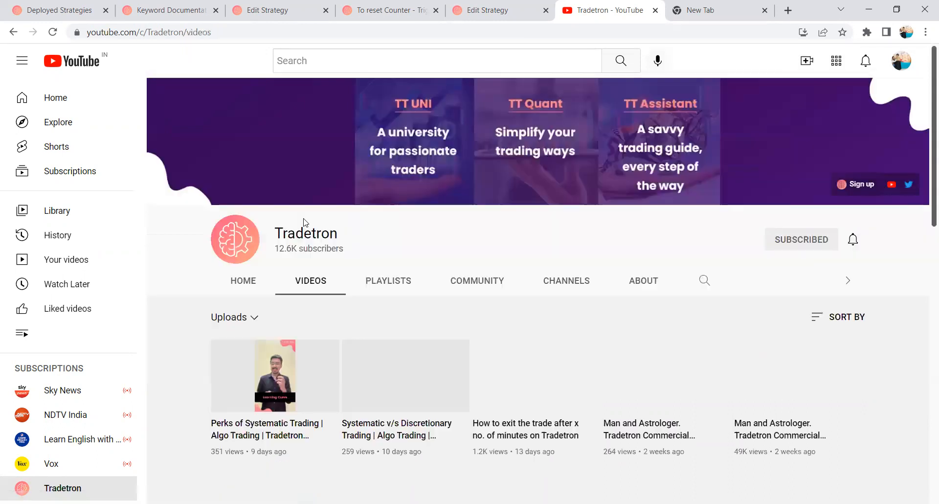
click(242, 279)
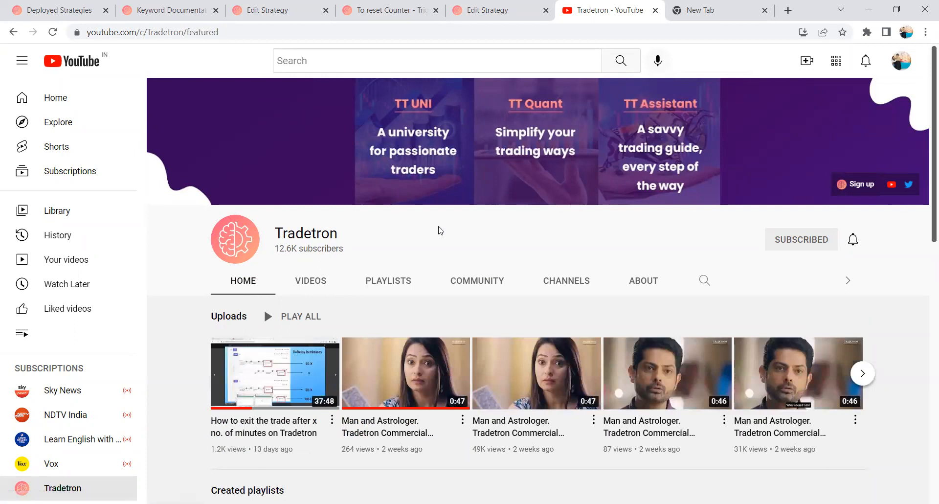
On Deployed Strategies, open the support chat, then open the Contact page in a new browser tab and switch to it.
click(13, 16)
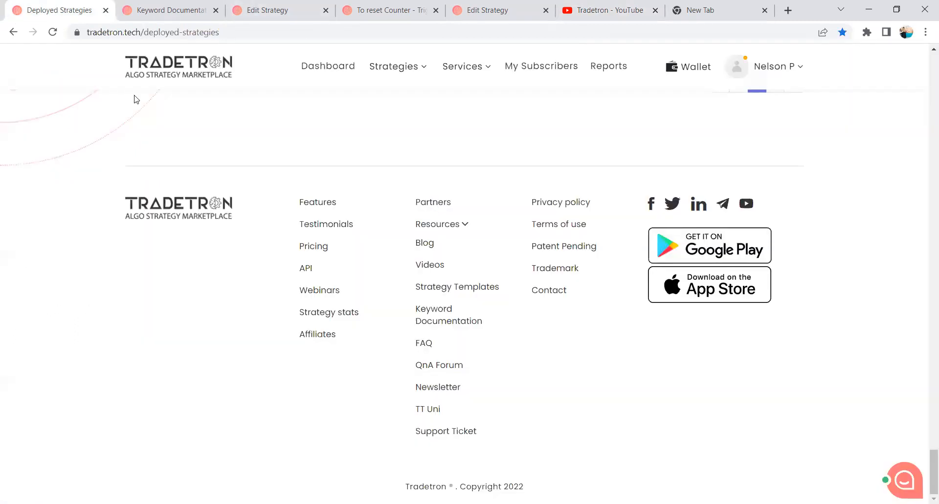
click(901, 488)
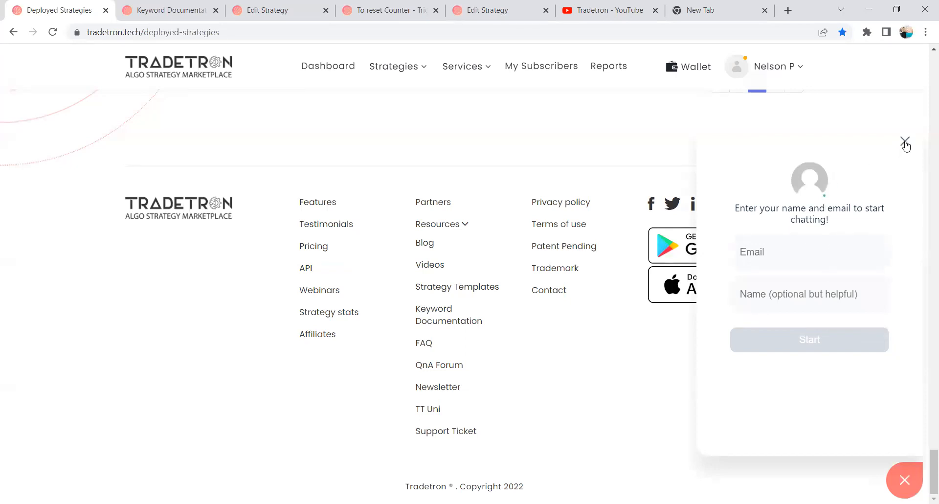
right_click(554, 293)
click(572, 305)
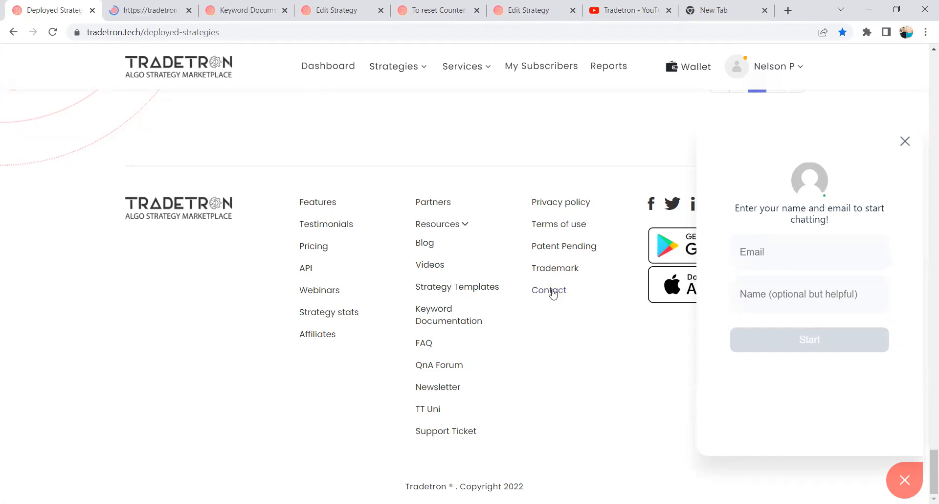
key(ctrl+Tab)
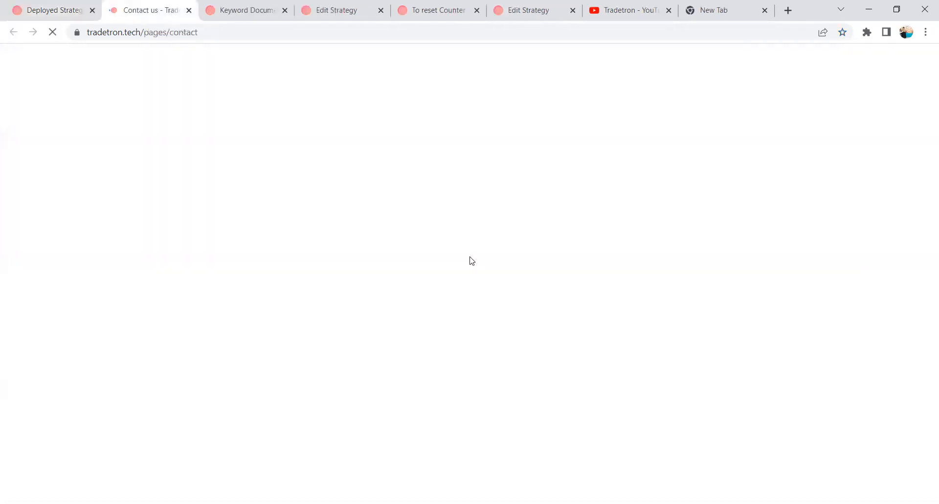
Highlight the development center's phone number on the Contact page, then clear the highlight and close the chat form.
scroll(531, 284, down, 5)
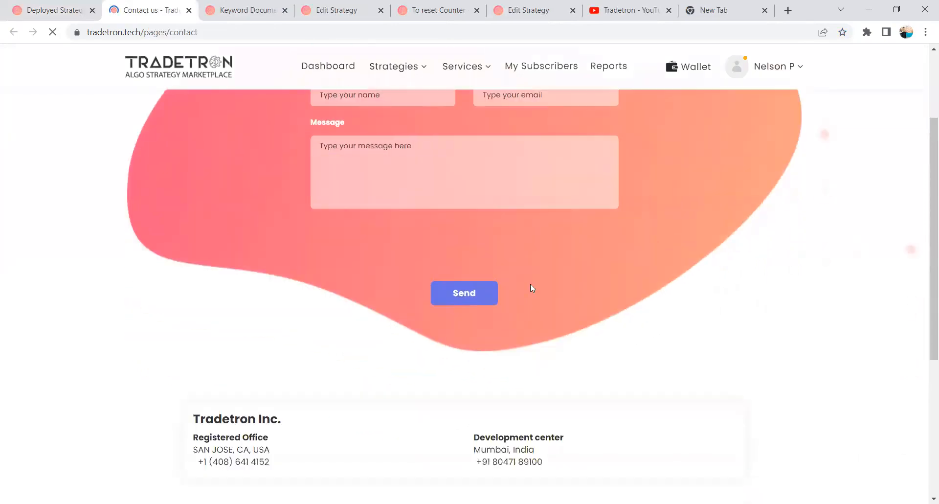
drag(545, 341, 474, 343)
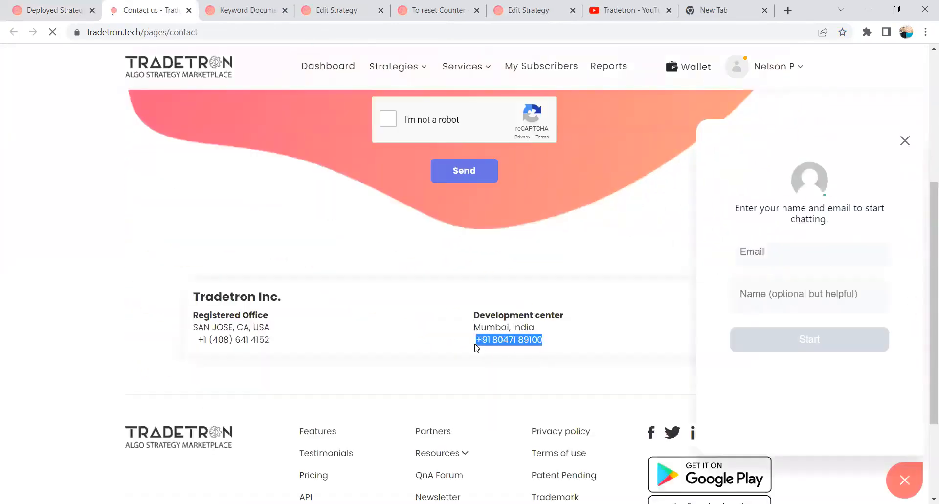
click(477, 348)
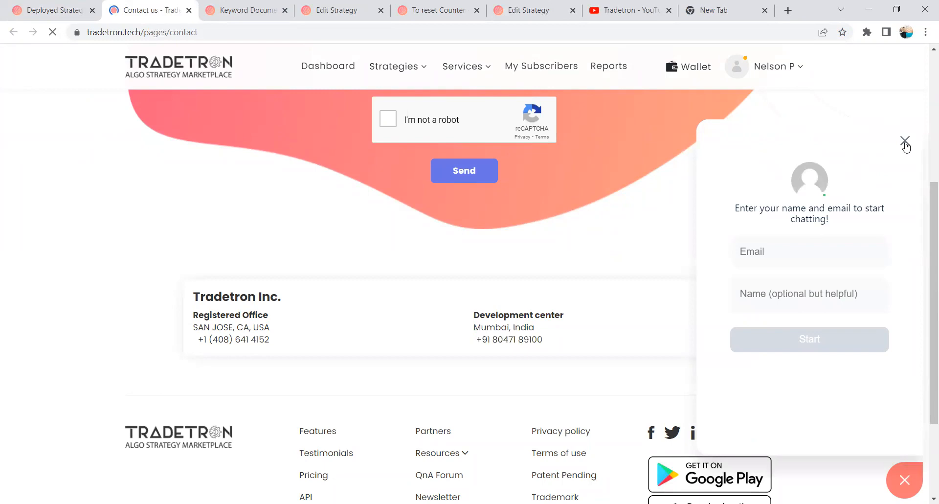
click(905, 140)
Open the Support Ticket link in a new browser tab, view the Support Center page, and close that tab.
scroll(552, 373, down, 3)
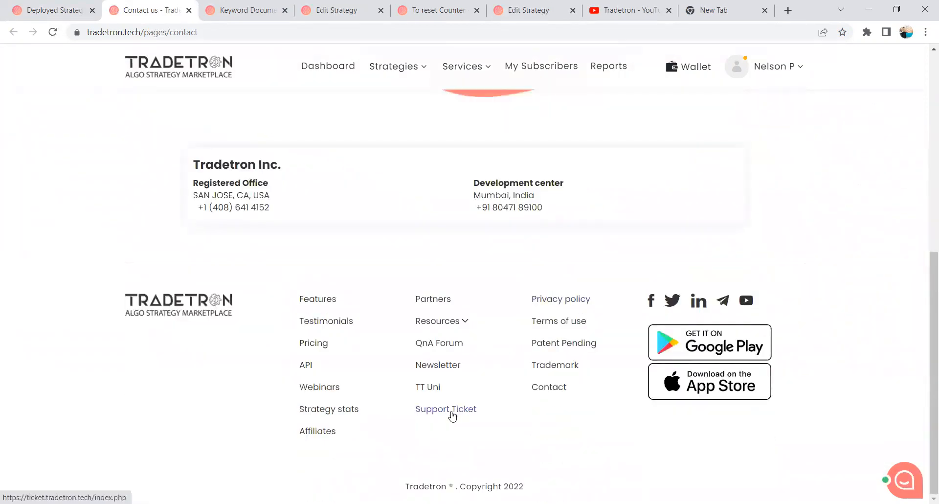
right_click(452, 413)
click(507, 297)
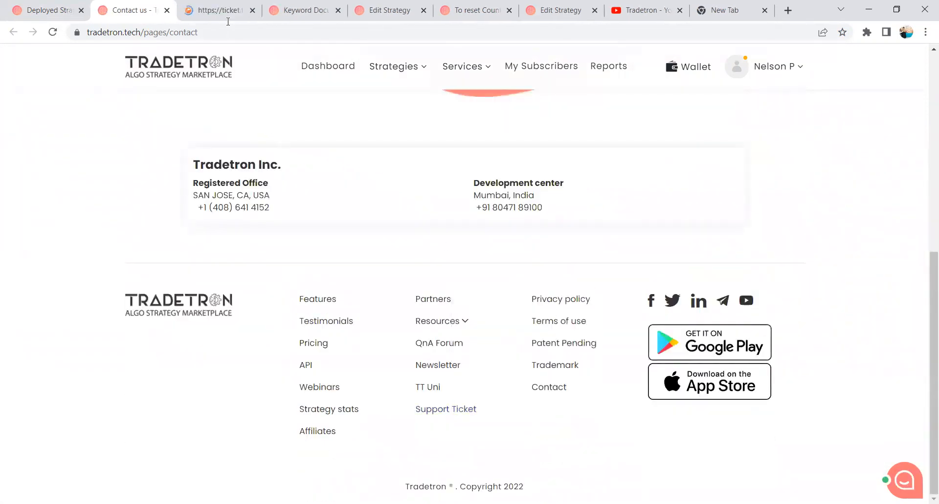
click(223, 8)
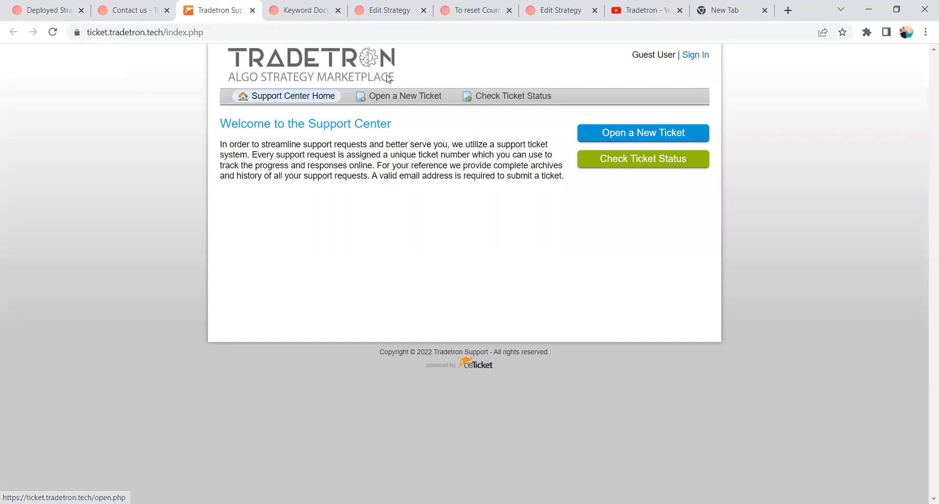
click(252, 10)
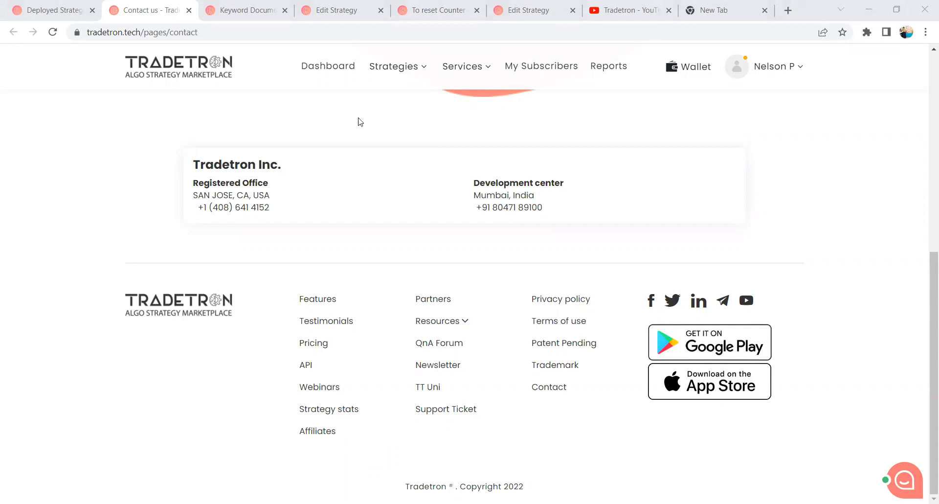
Browse further uploads on Tradetron's YouTube channel, then return to Deployed Strategies and close the chat form.
click(57, 5)
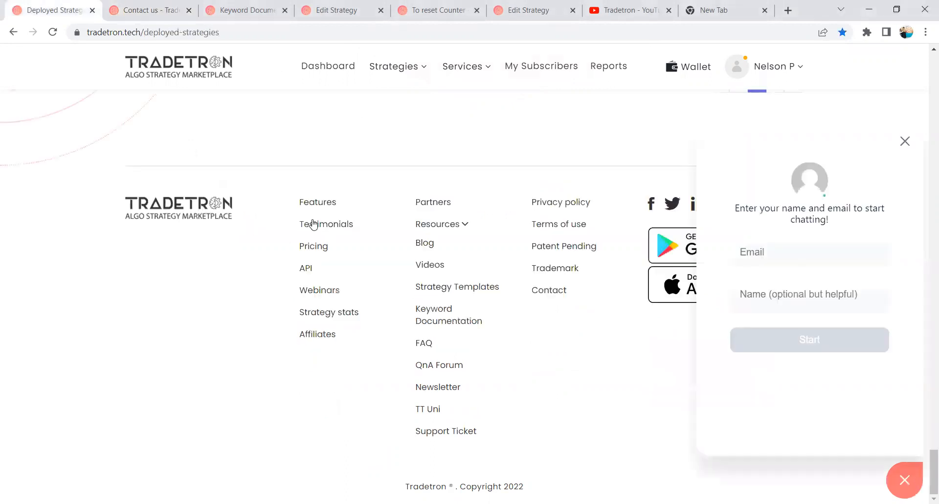
scroll(313, 223, up, 10)
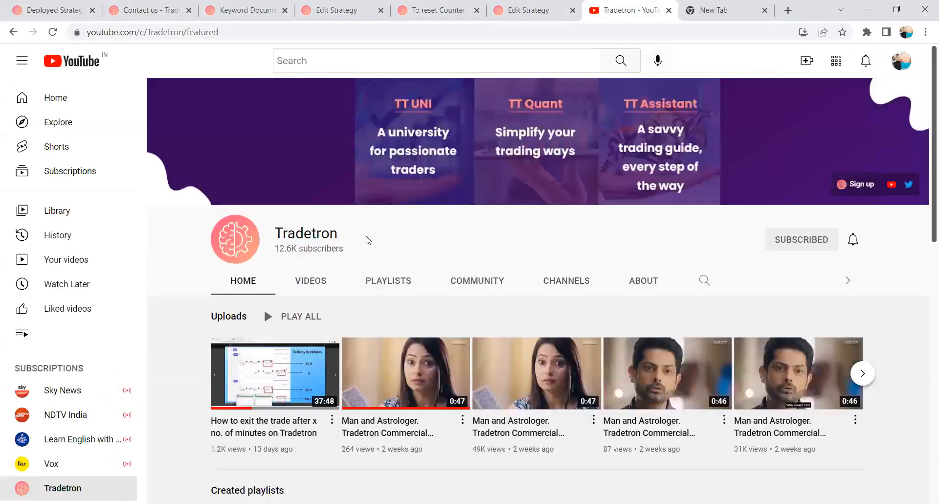
scroll(415, 219, down, 2)
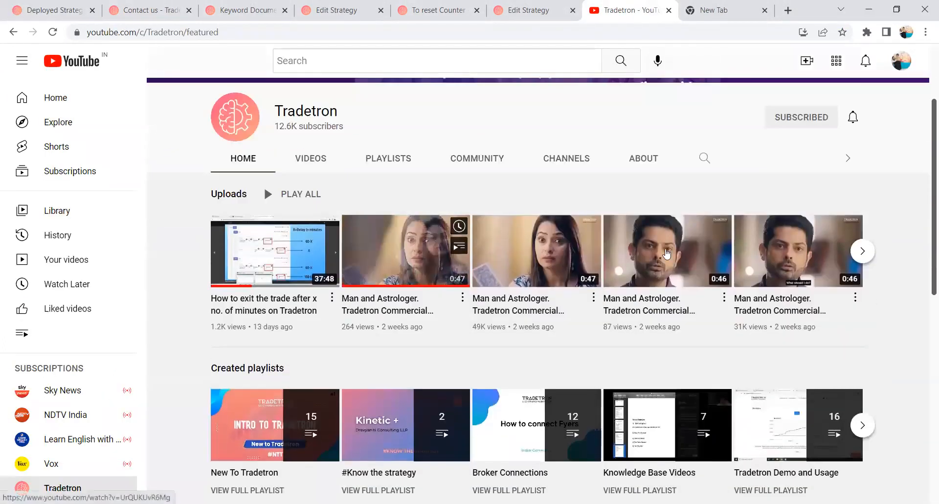
click(862, 260)
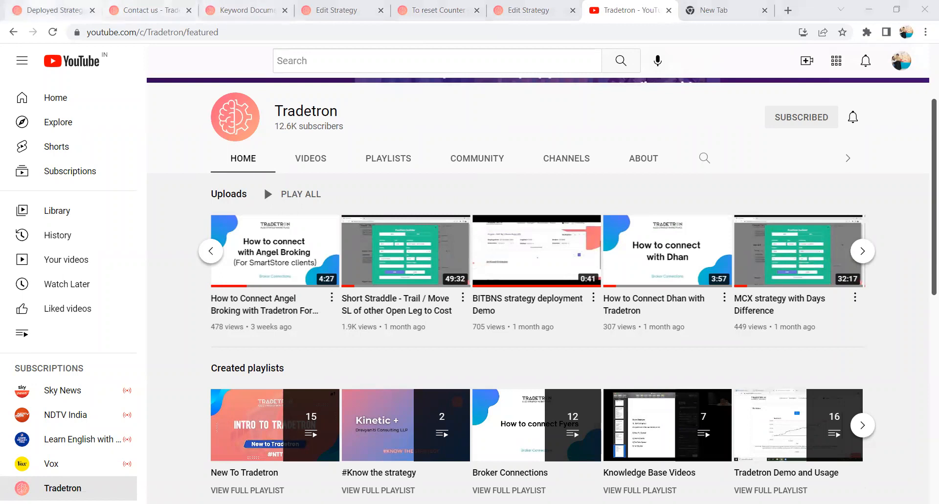
key(ctrl+1)
click(906, 142)
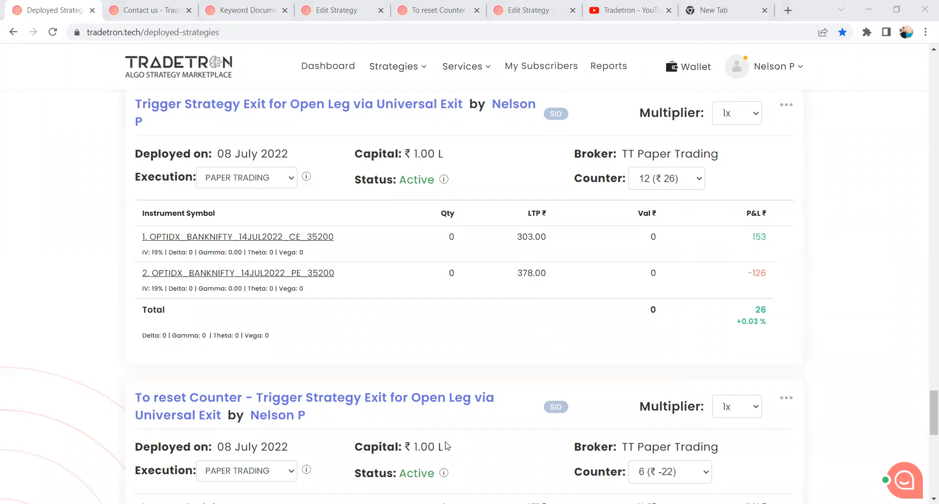
Open the Tradetron QnA forum at qna.tradetron.tech in the empty browser tab.
click(744, 10)
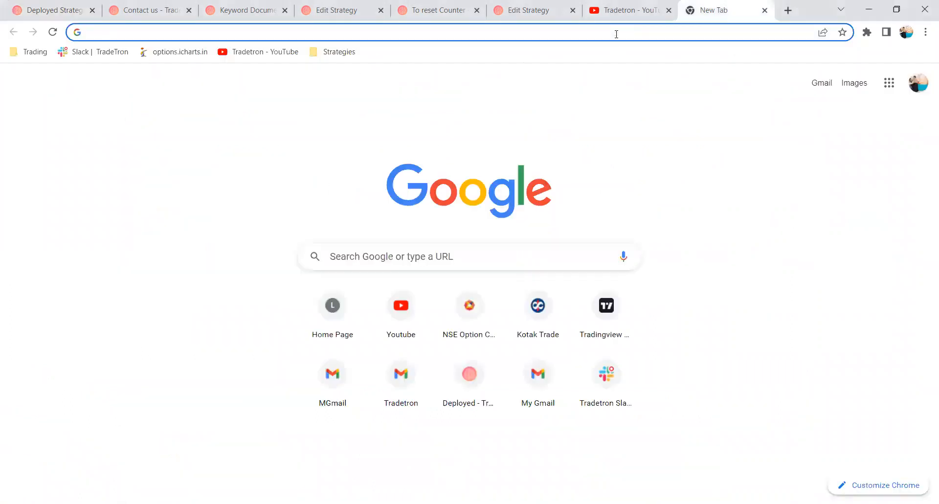
click(616, 34)
text(quna)
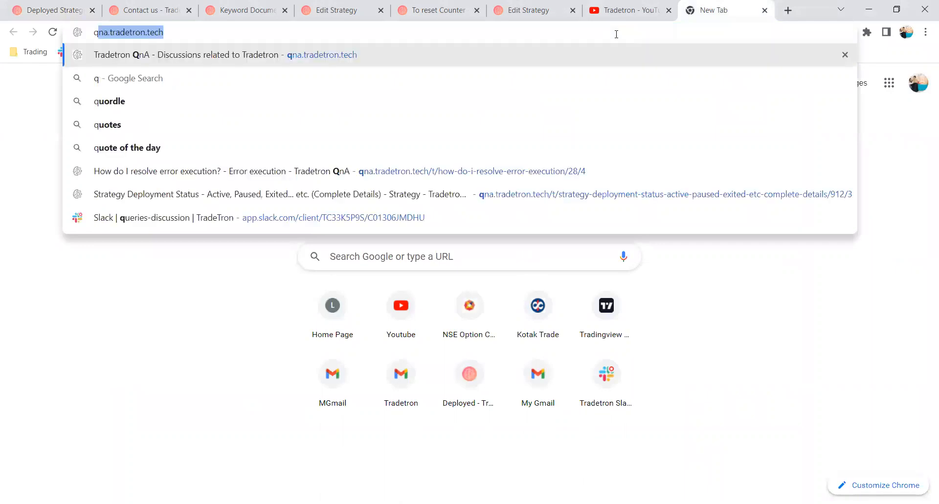
key(BackSpace)
key(BackSpace)
key(BackSpace)
text(na)
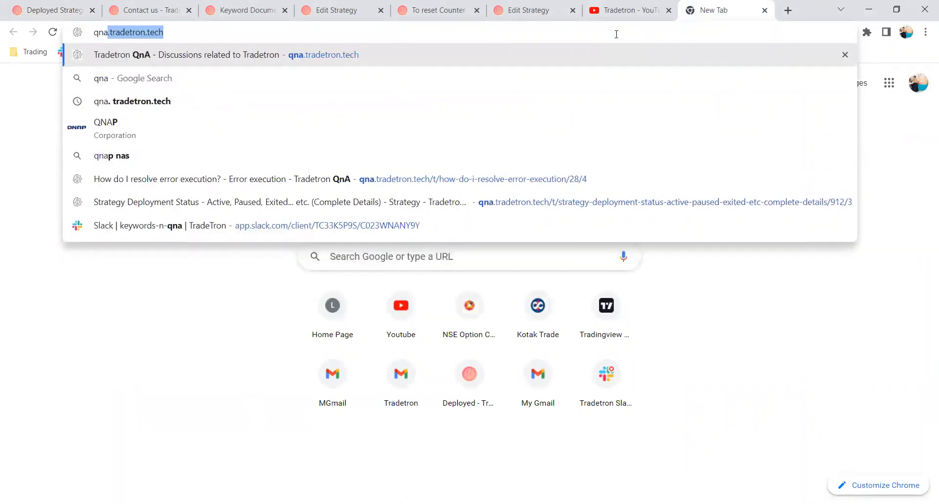
click(492, 48)
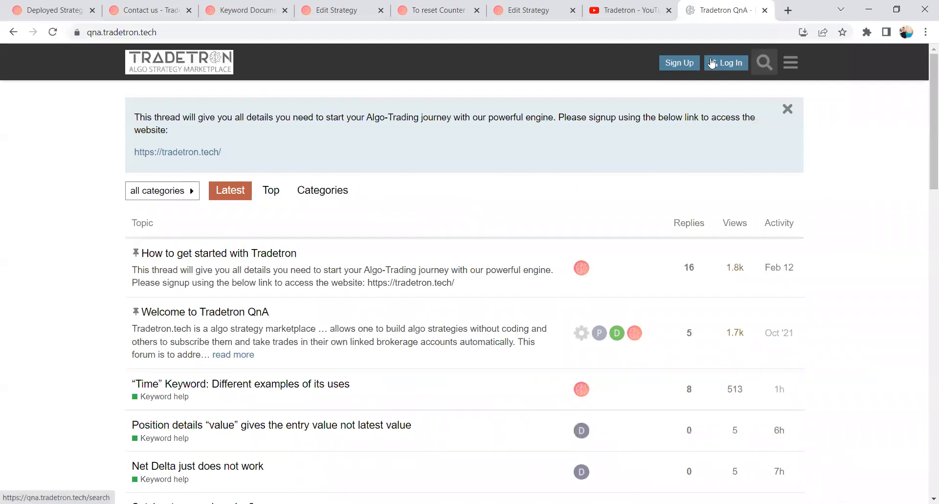
Search the forum for "pnl" and view the start of the topic on PNL / Target / Stoploss related keywords.
click(765, 62)
click(642, 93)
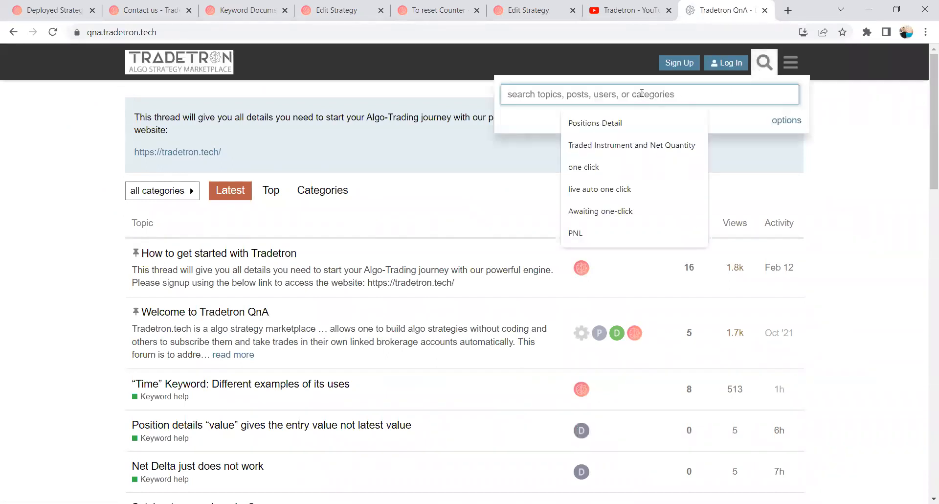
text(pnl)
key(Return)
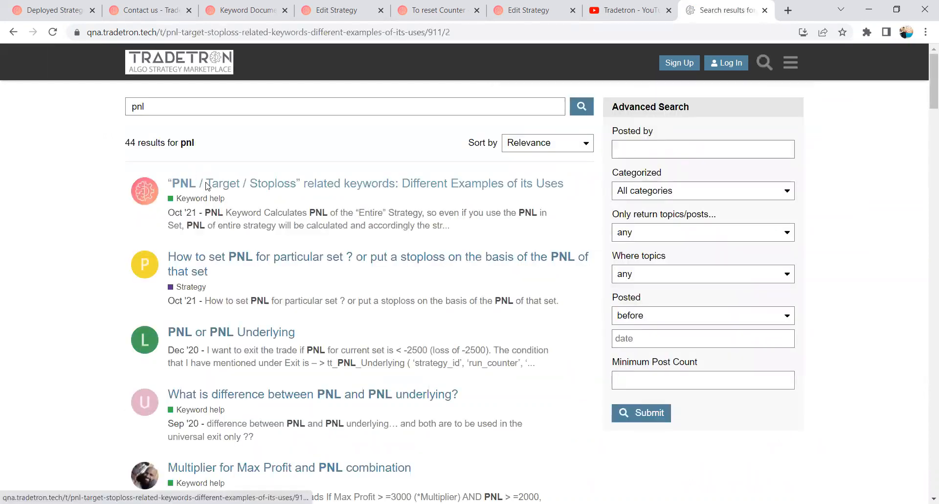
click(204, 184)
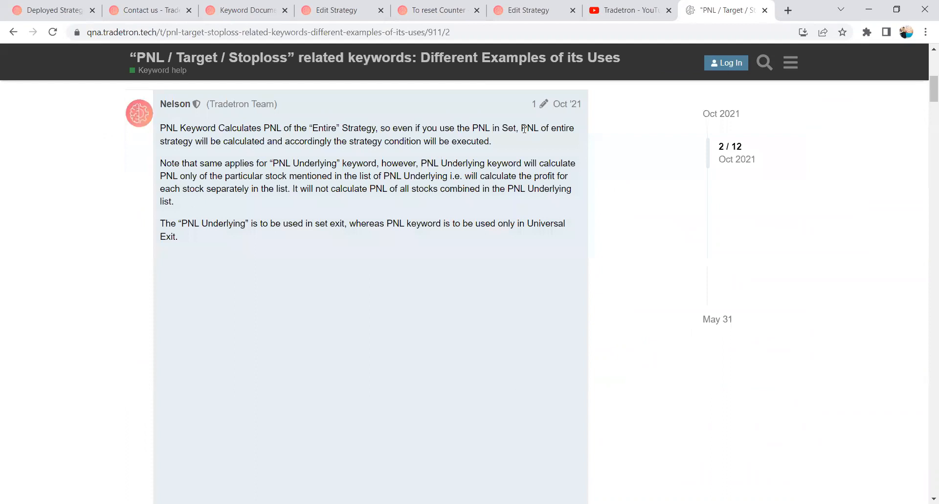
scroll(455, 142, up, 8)
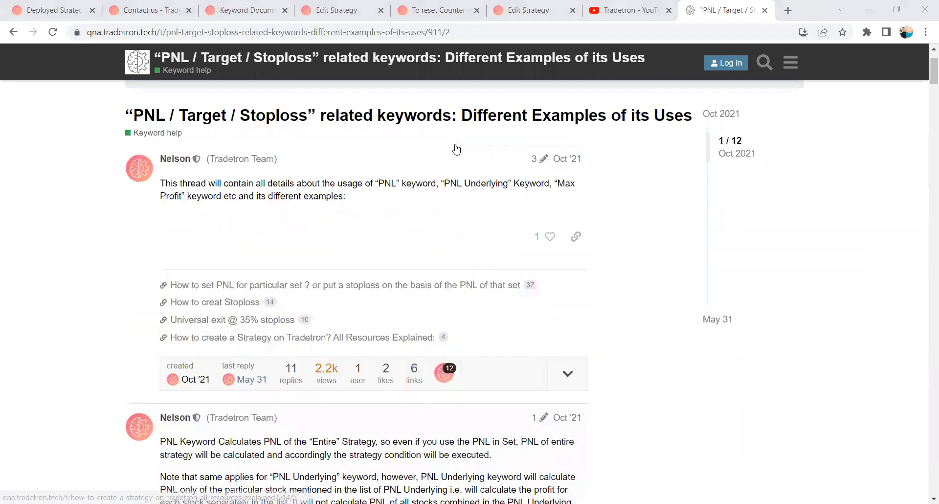
Read through the topic's PNL, Max Profit and Multiplier keyword examples and the leg and set exit examples based on PNL.
scroll(456, 148, down, 9)
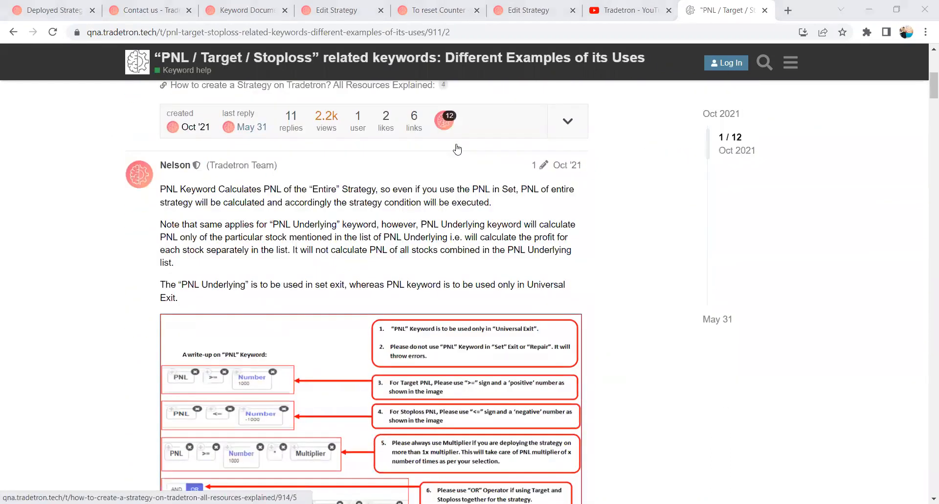
scroll(456, 148, down, 12)
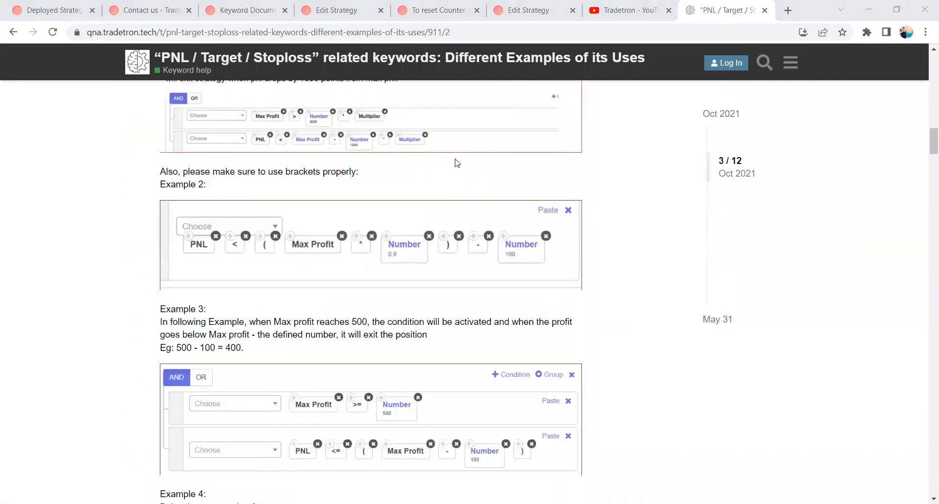
scroll(456, 162, down, 10)
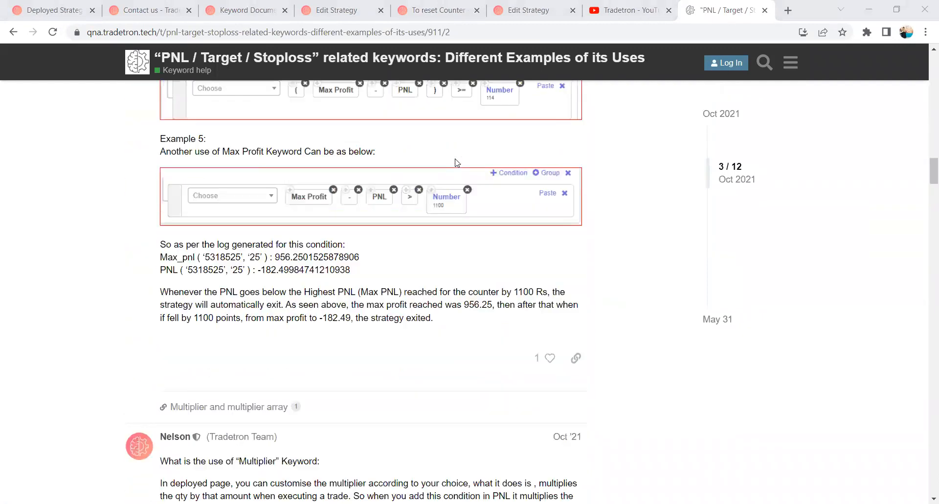
scroll(457, 163, down, 7)
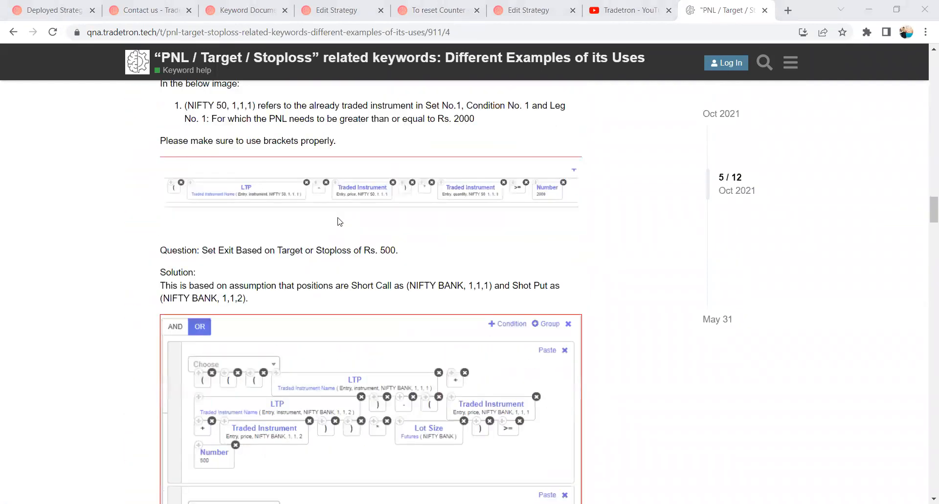
scroll(335, 228, up, 3)
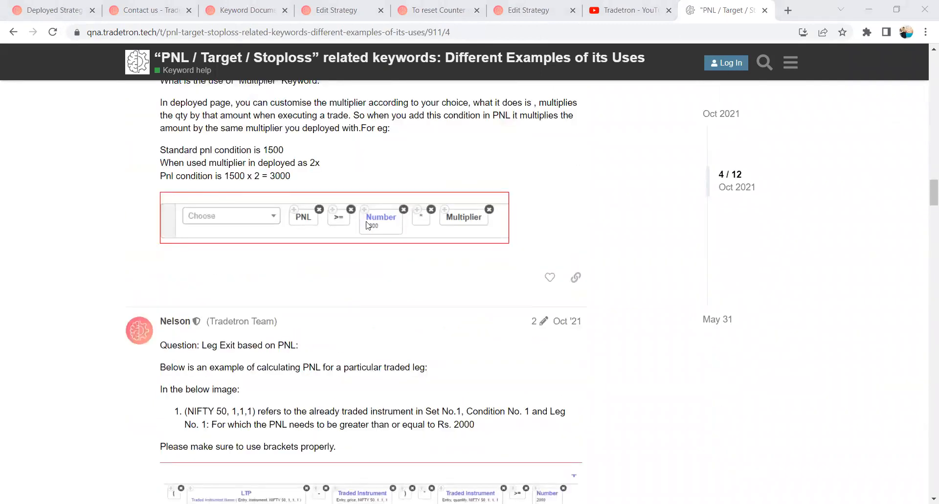
scroll(368, 225, down, 6)
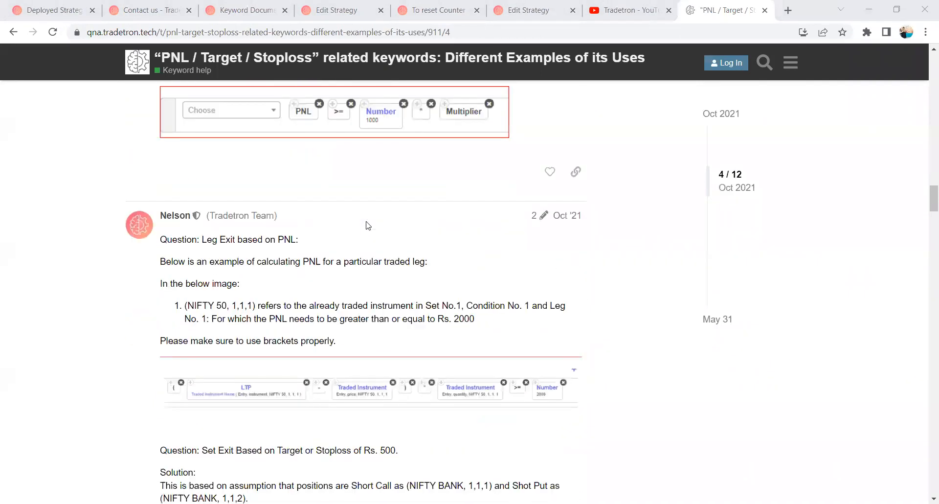
scroll(369, 226, down, 15)
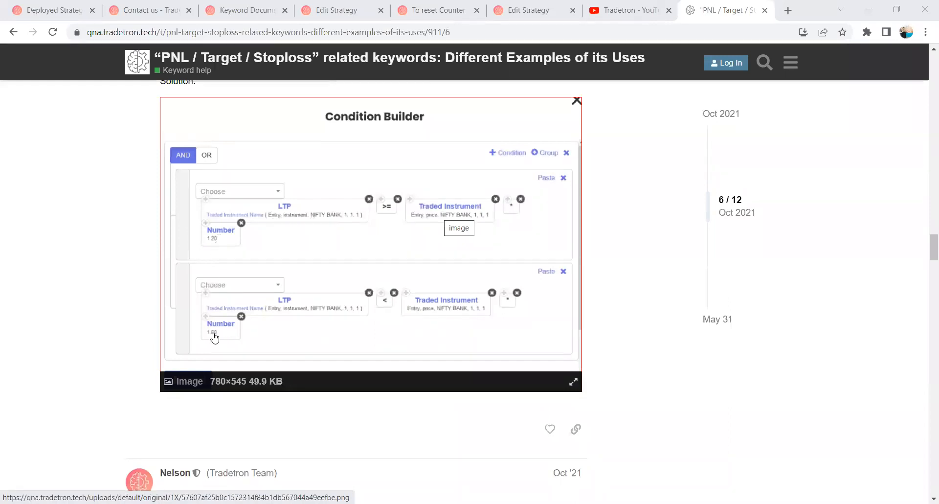
Examine the topic's combined premium exit examples, the repair conditions for moving stoploss to cost, and the short-leg stoploss example.
scroll(341, 335, down, 20)
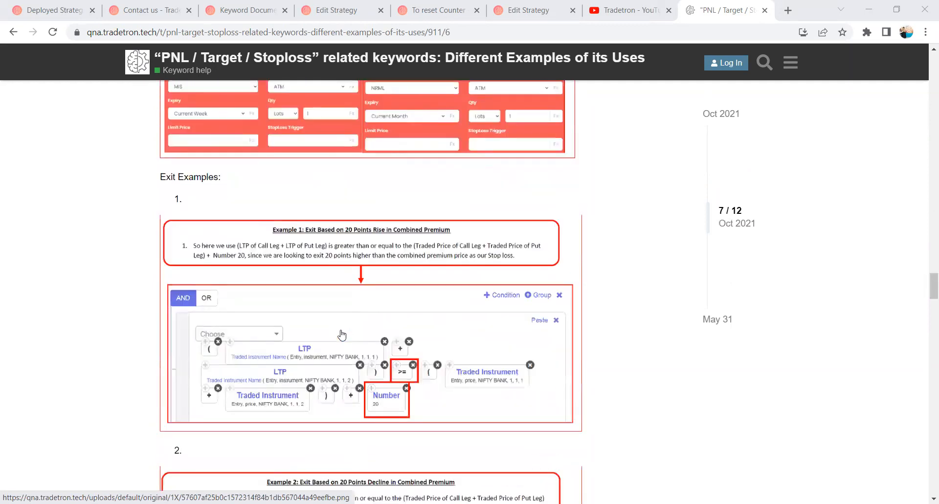
scroll(360, 212, down, 17)
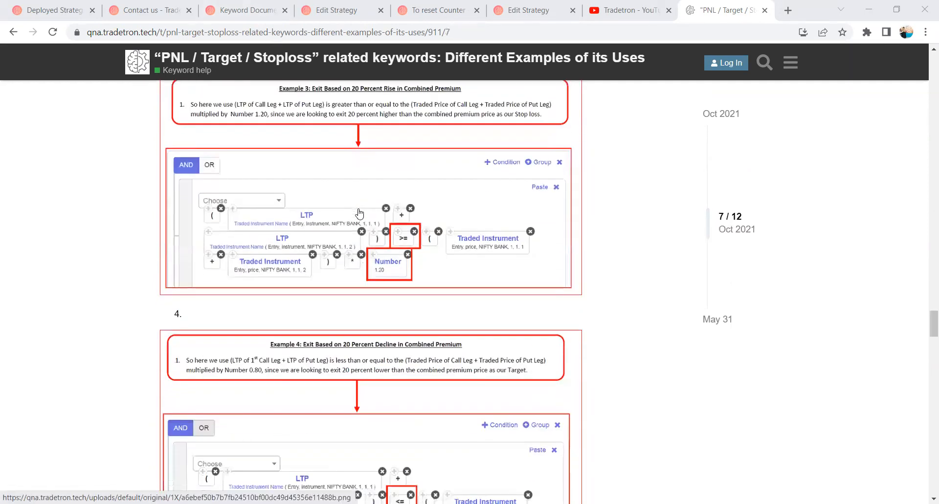
scroll(360, 213, down, 20)
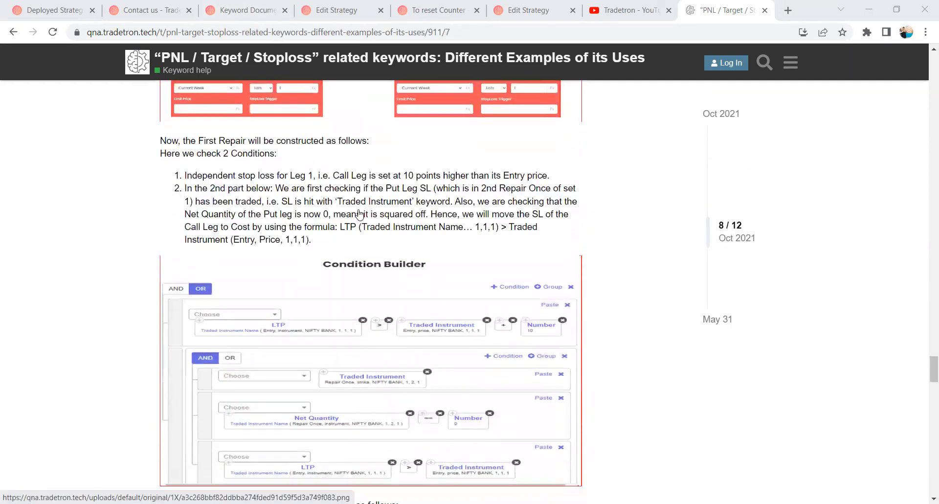
scroll(384, 232, down, 10)
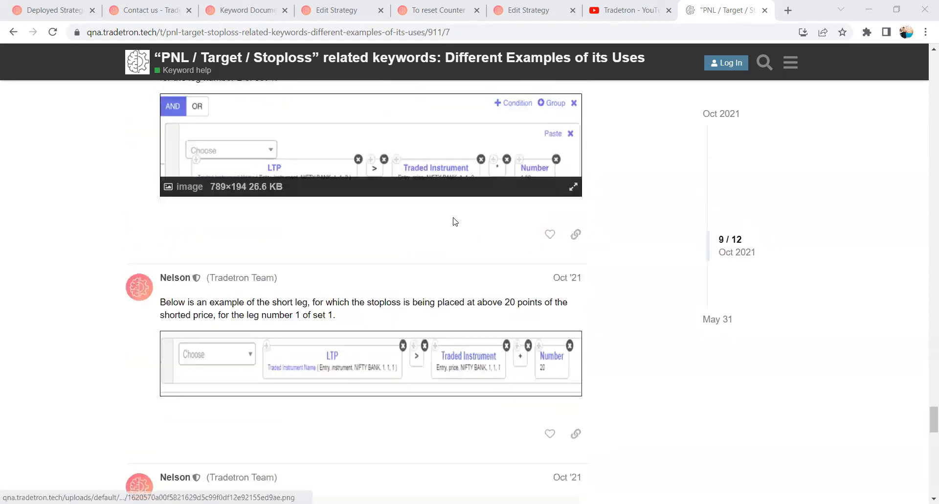
Review the topic's last post on using the Traded Instrument (PNL) keyword for a particular leg, then return to the topic's beginning.
scroll(455, 223, down, 5)
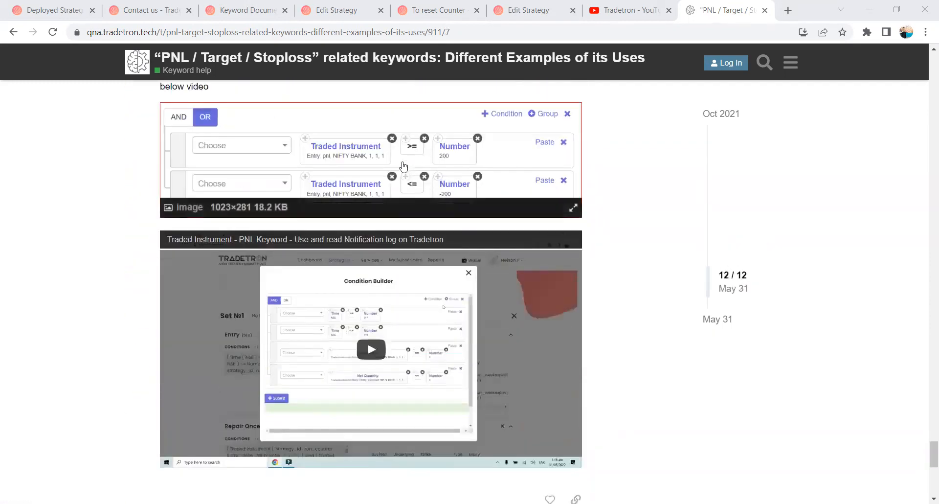
scroll(375, 197, up, 1)
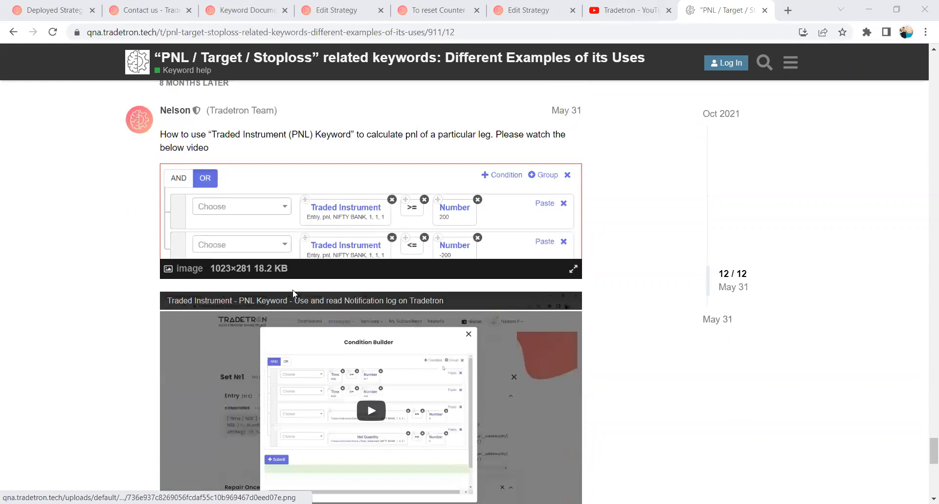
scroll(361, 327, down, 2)
scroll(328, 223, up, 2)
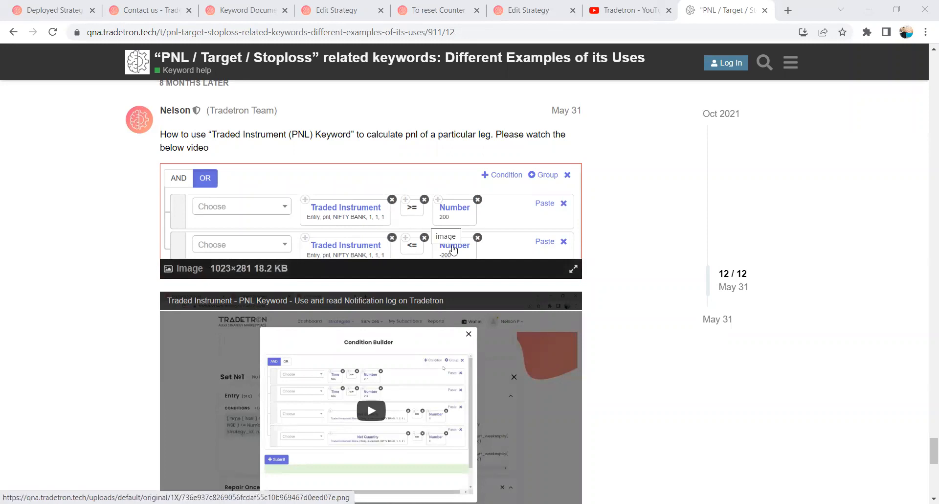
scroll(362, 185, down, 1)
scroll(362, 286, down, 5)
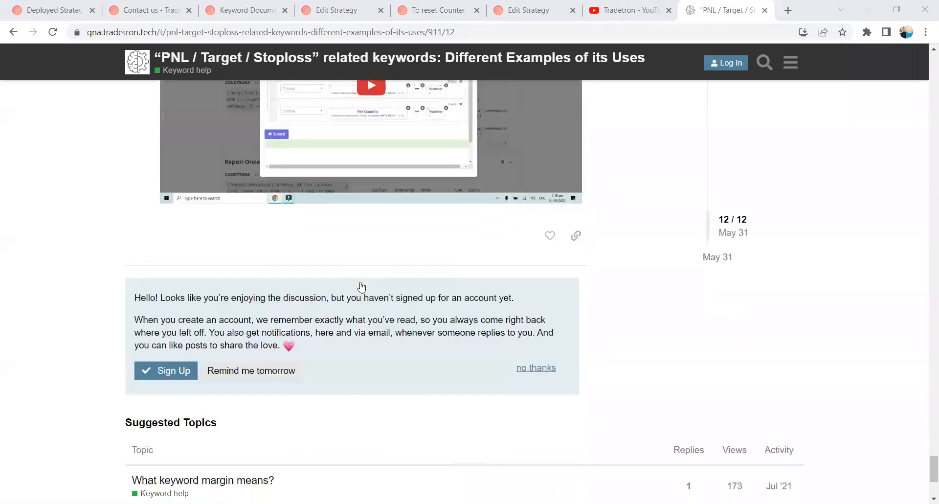
scroll(917, 342, up, 10)
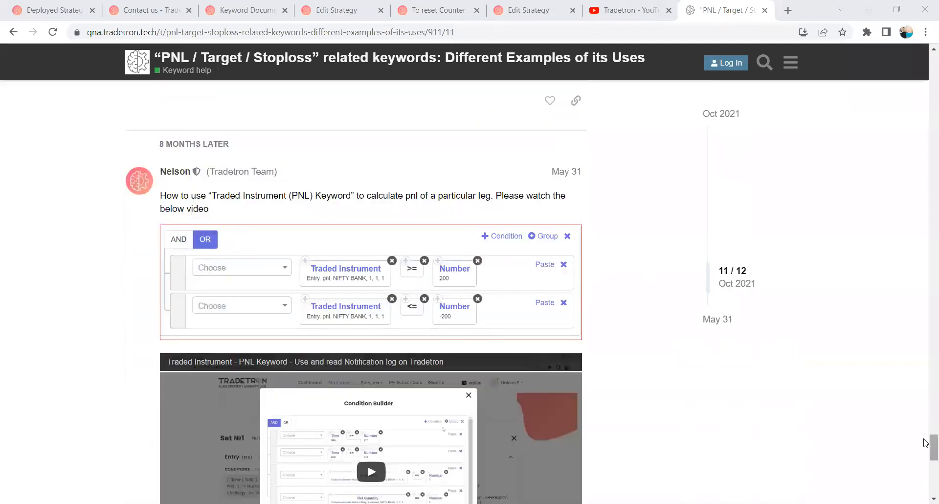
drag(926, 443, 912, 51)
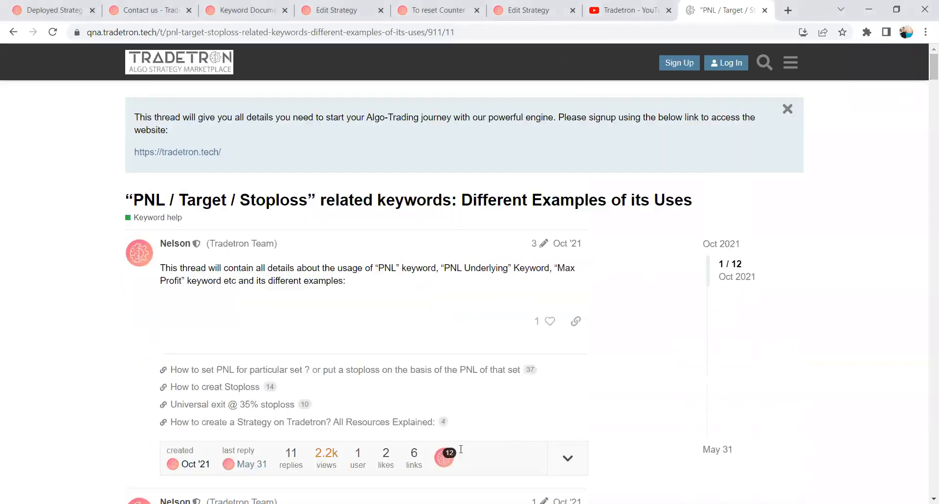
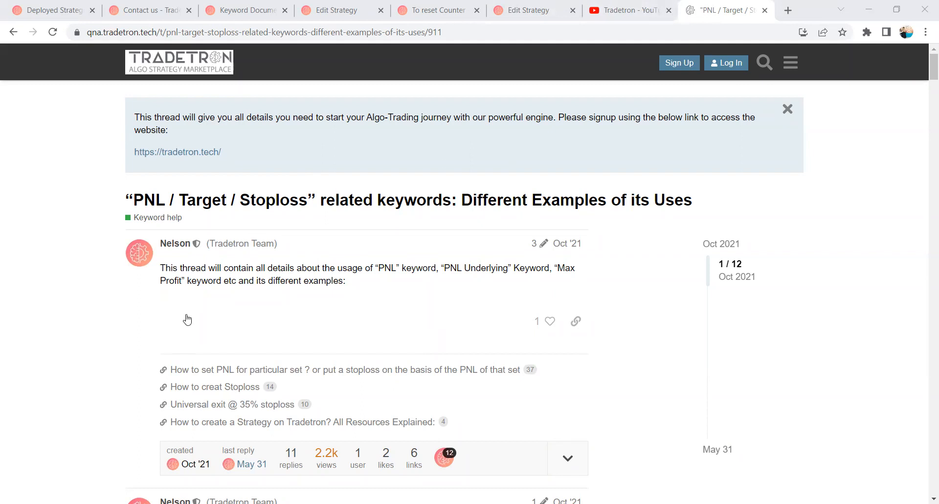
Find the topic's example on exiting a short call when price rises between 20% and 60%, and examine its condition solution.
scroll(187, 319, down, 20)
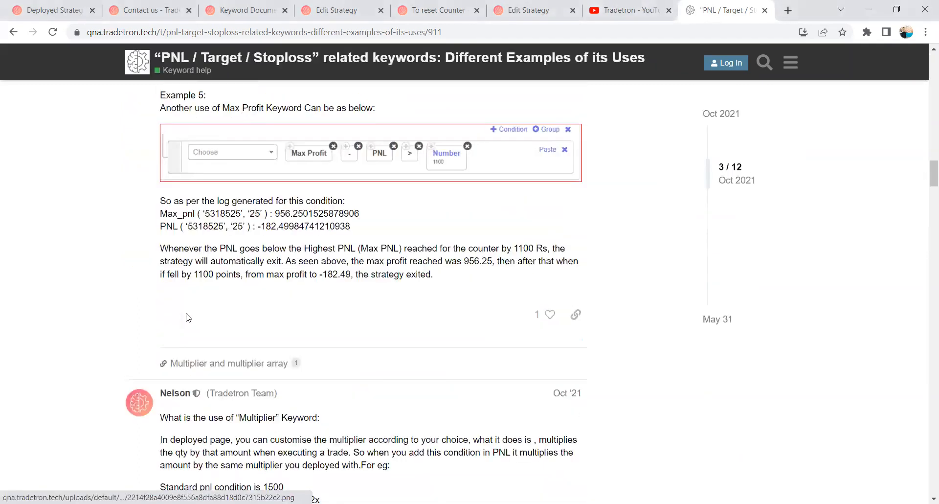
scroll(187, 319, down, 10)
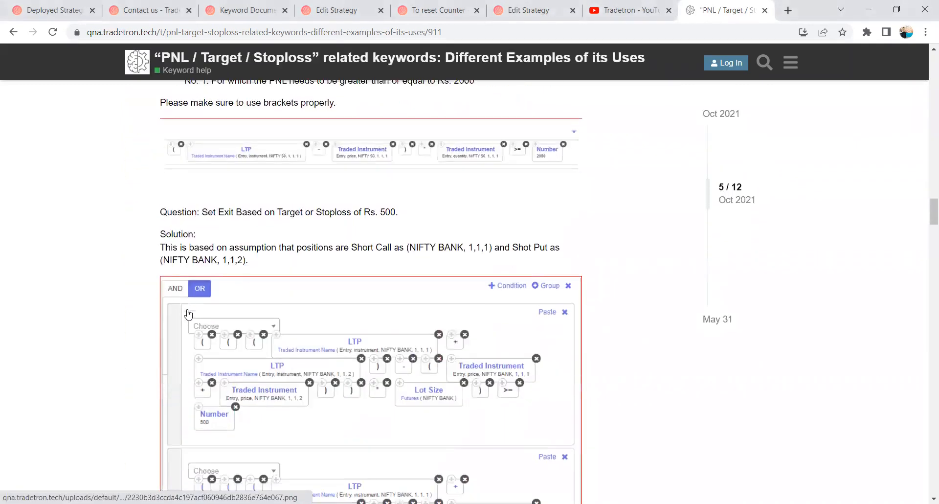
scroll(188, 314, up, 1)
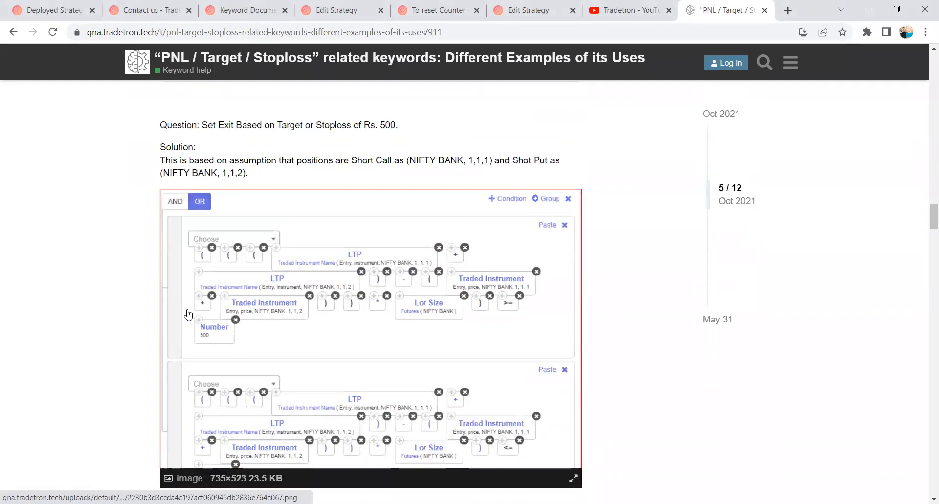
scroll(244, 323, down, 8)
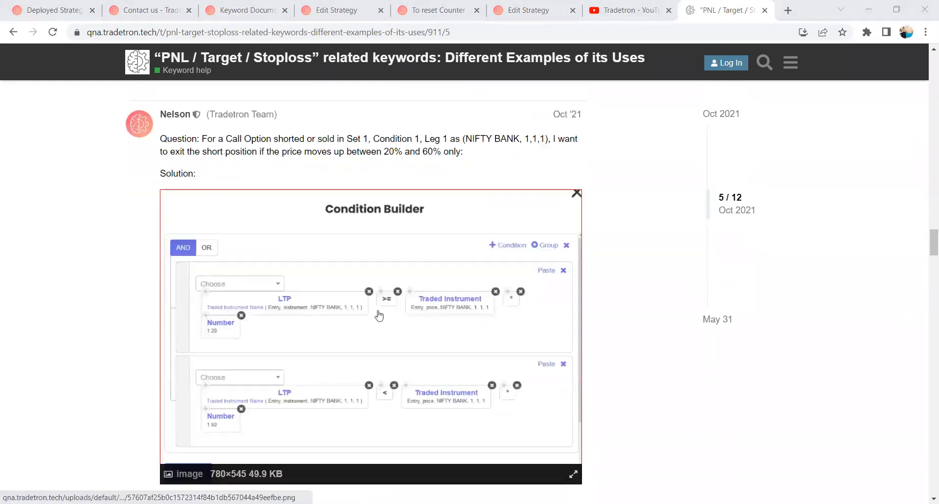
drag(463, 152, 374, 153)
click(385, 151)
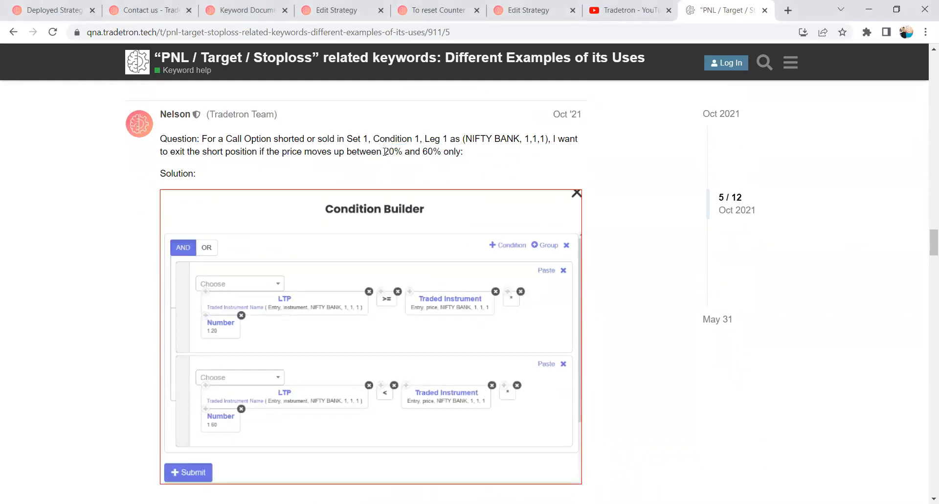
scroll(385, 152, down, 1)
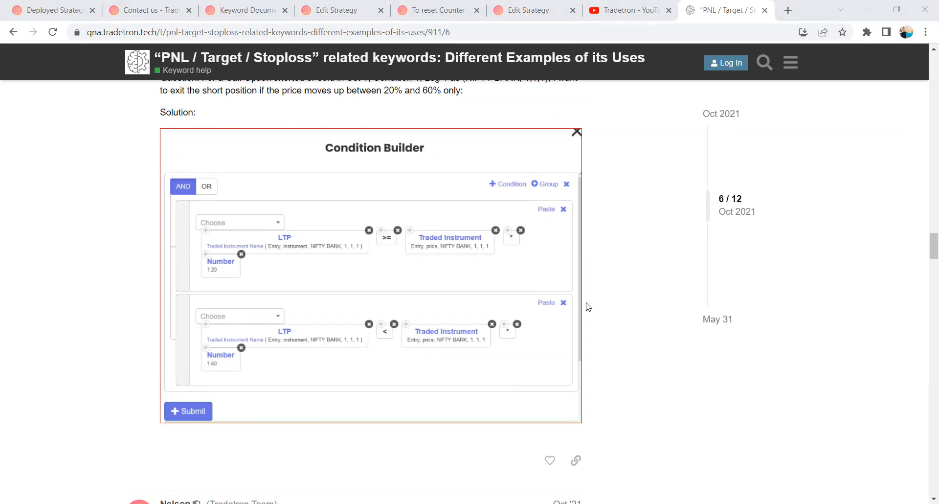
scroll(648, 275, down, 2)
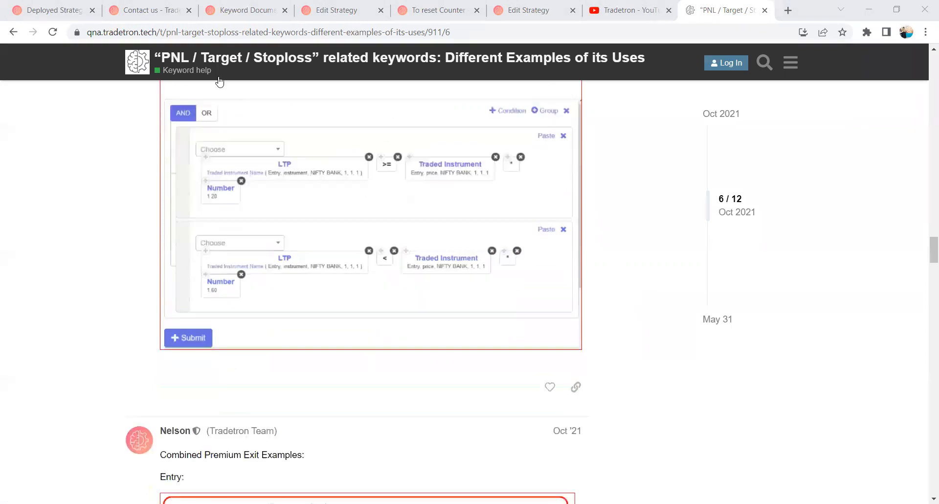
Return to the deployed strategies page and view the "To reset Counter - Trigger Strategy Exit for Open Leg via Universal Exit" strategy.
click(149, 6)
click(49, 9)
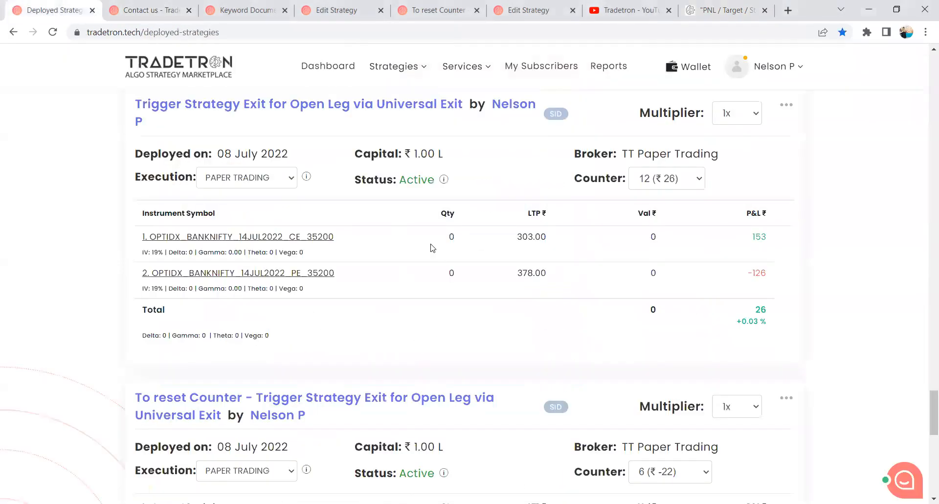
scroll(432, 248, down, 4)
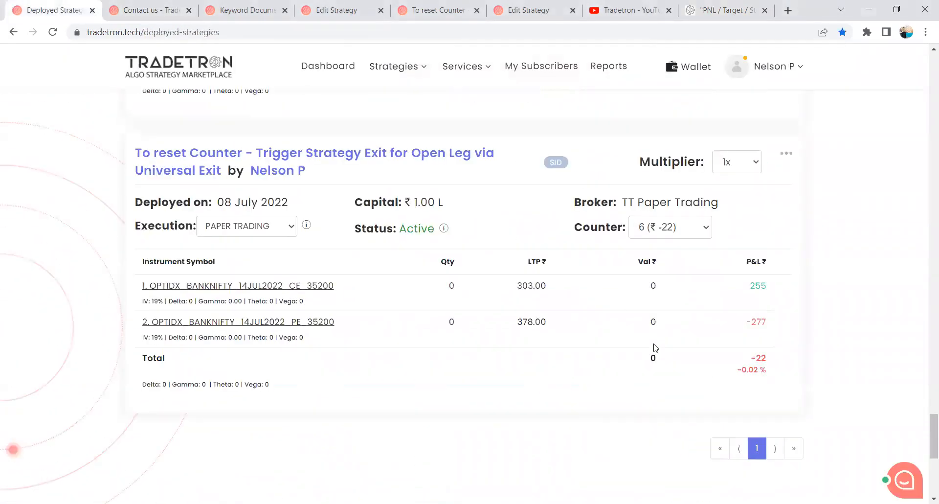